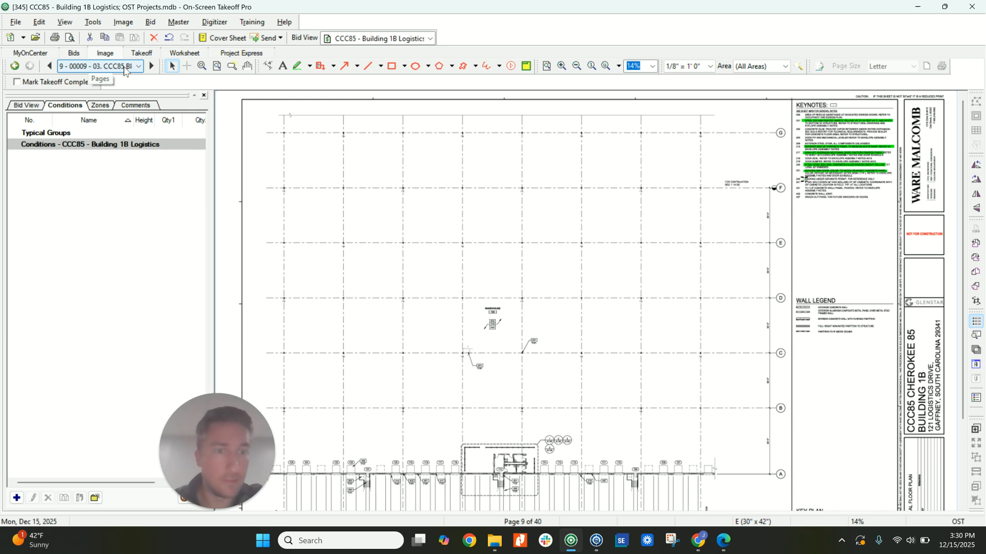
Open page 1 of the architectural pricing set and inspect the building rendering on the title sheet.
click(125, 71)
scroll(275, 176, up, 3)
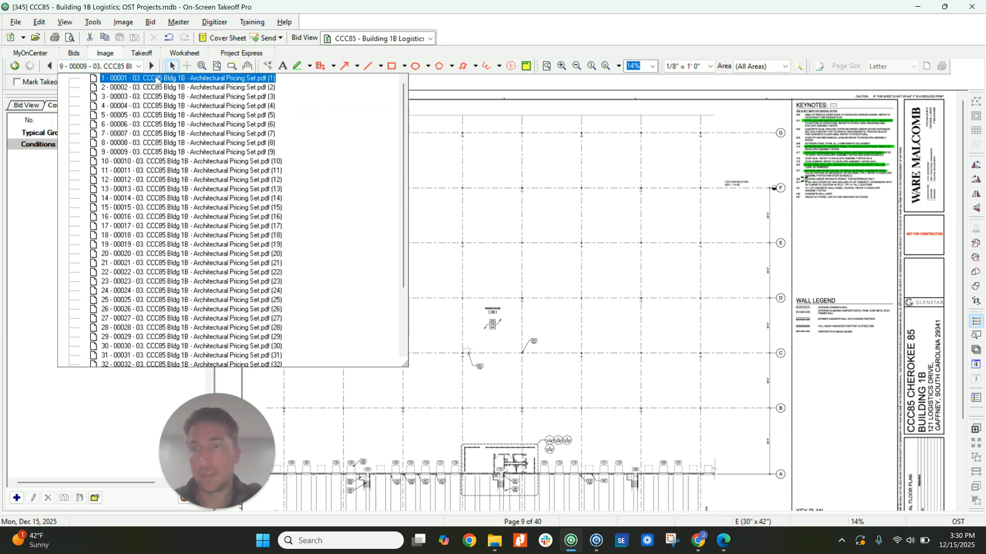
click(275, 176)
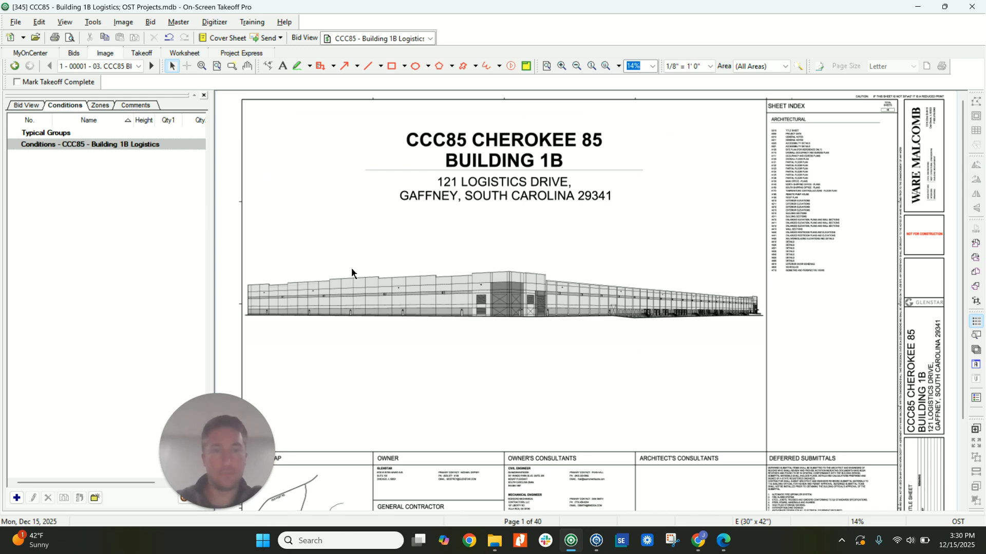
scroll(461, 295, up, 2)
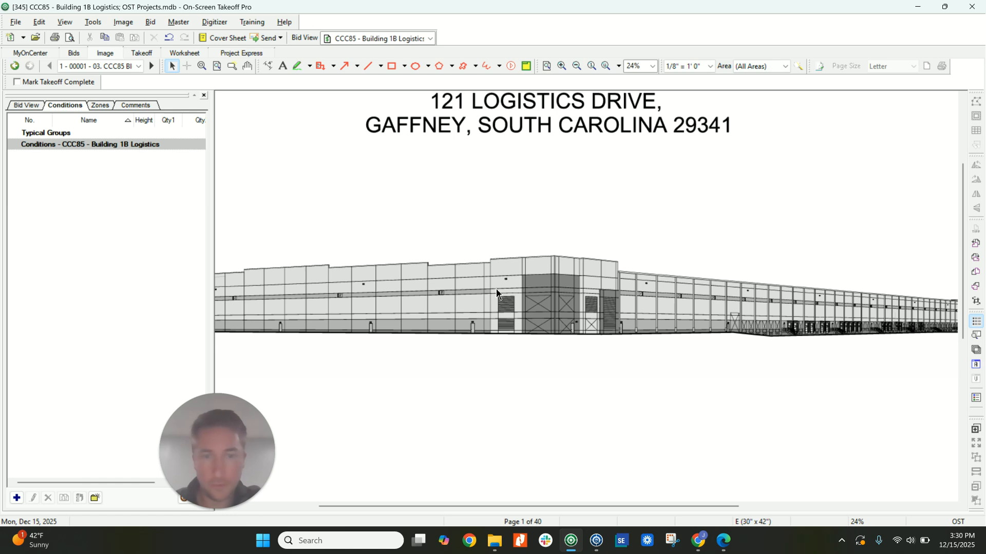
scroll(462, 286, down, 2)
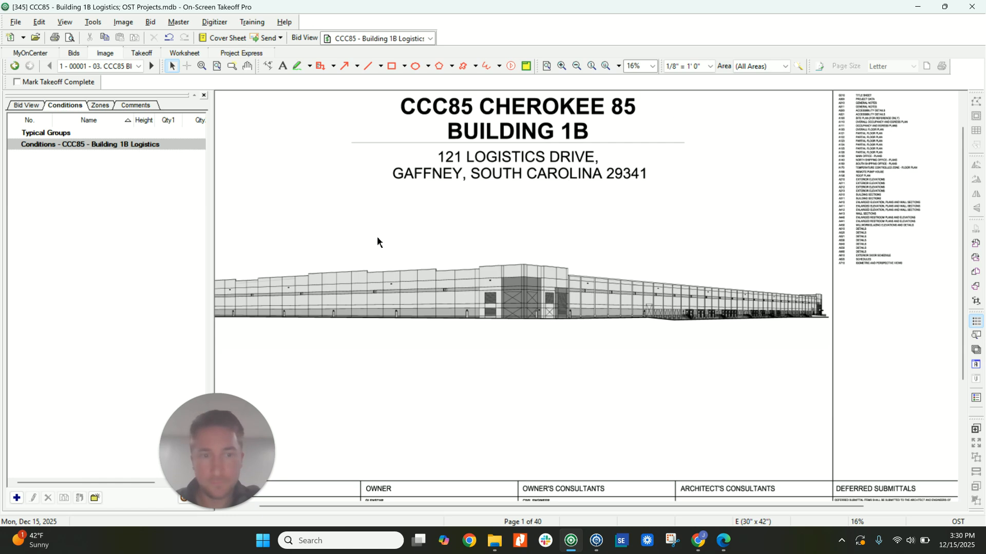
Return to page 9 and browse forward through the partial floor plans to the main office plans on page 14.
click(14, 66)
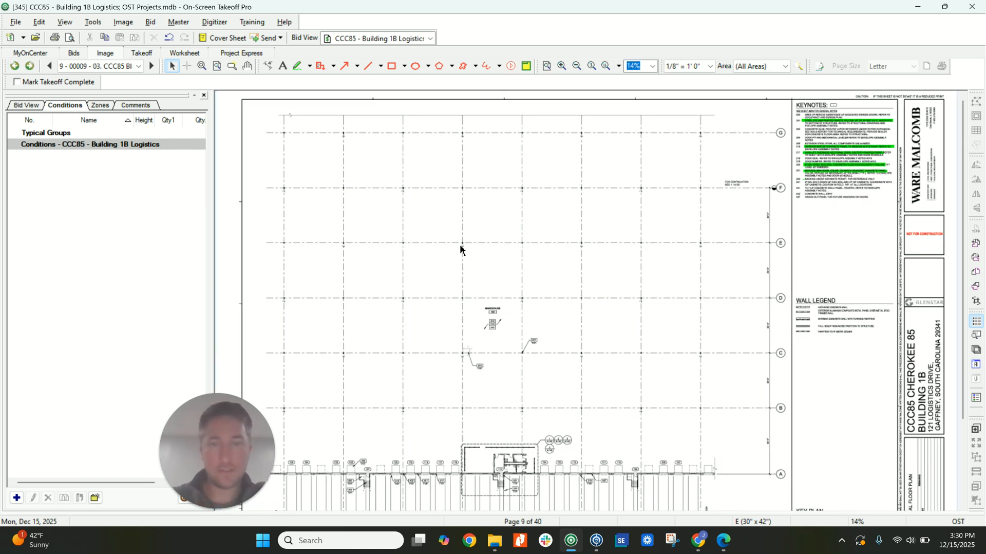
scroll(512, 279, down, 3)
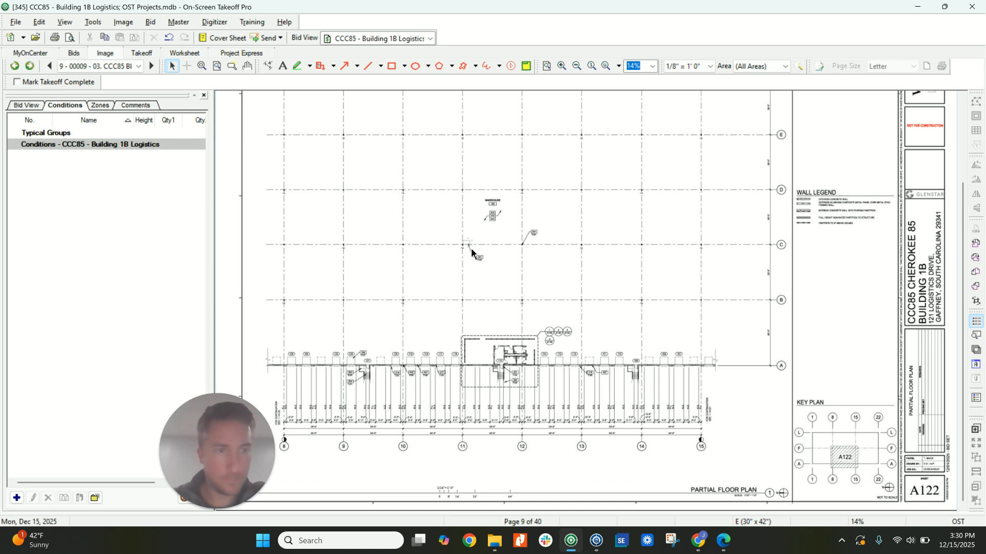
click(151, 66)
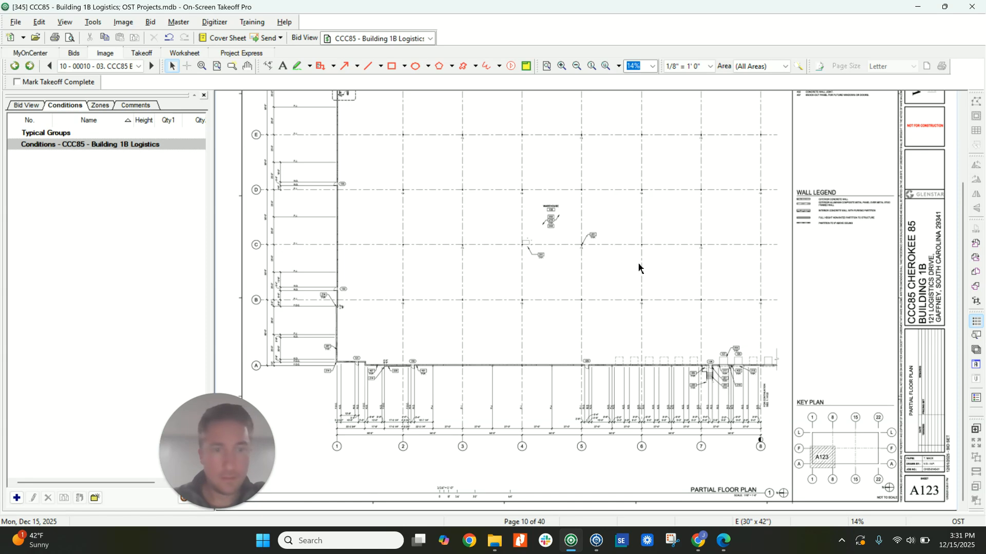
click(151, 67)
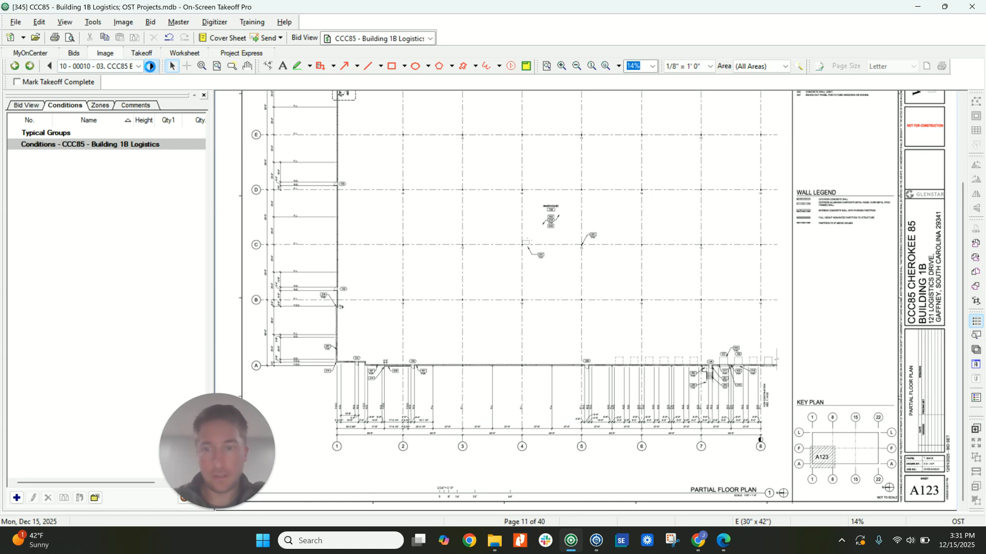
click(151, 68)
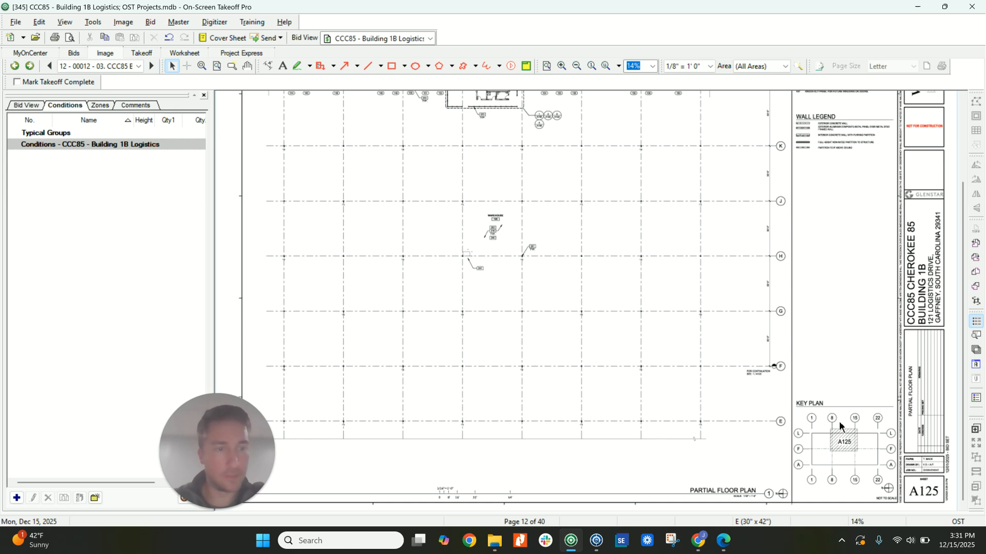
scroll(598, 246, up, 2)
scroll(531, 265, down, 2)
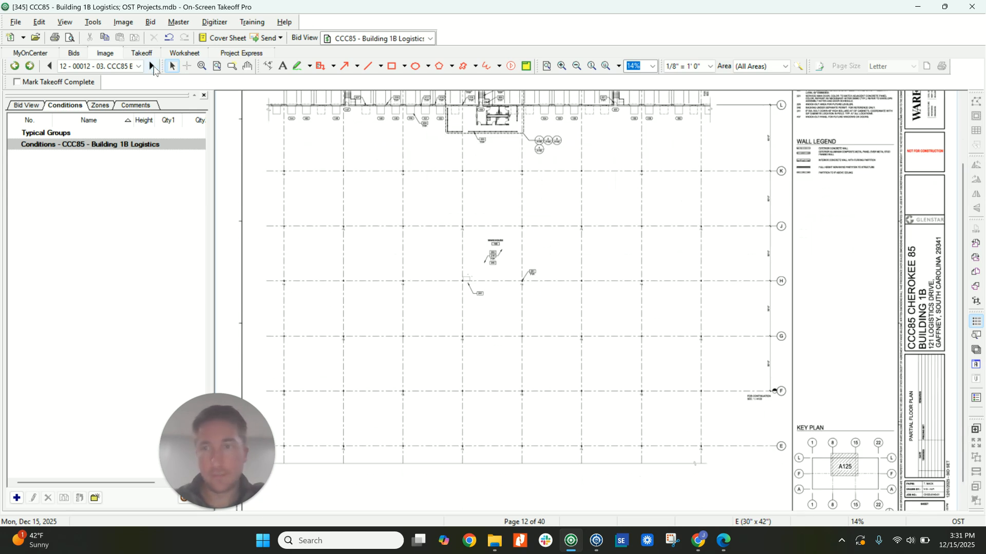
click(153, 67)
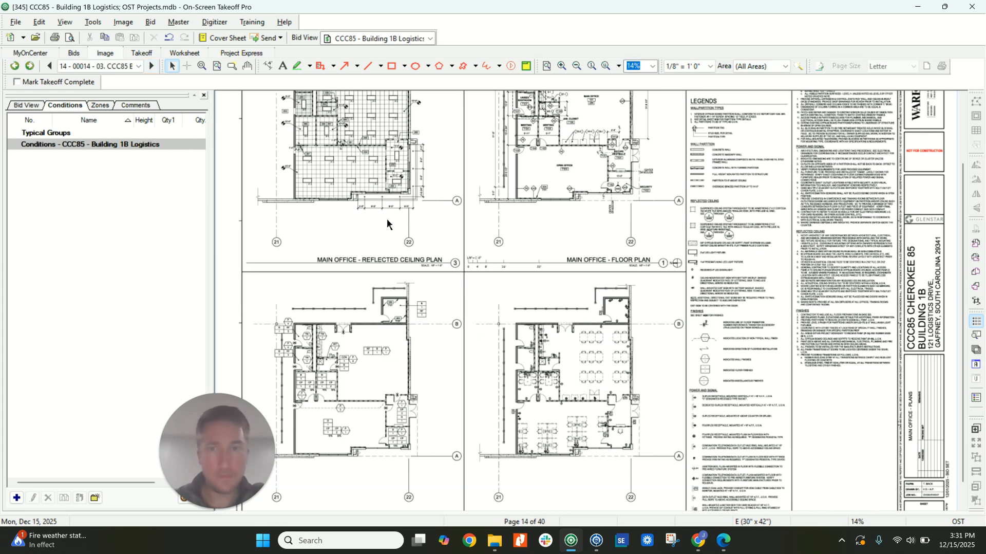
Examine the rooms and partition tags on the Main Office floor plan.
scroll(390, 254, up, 3)
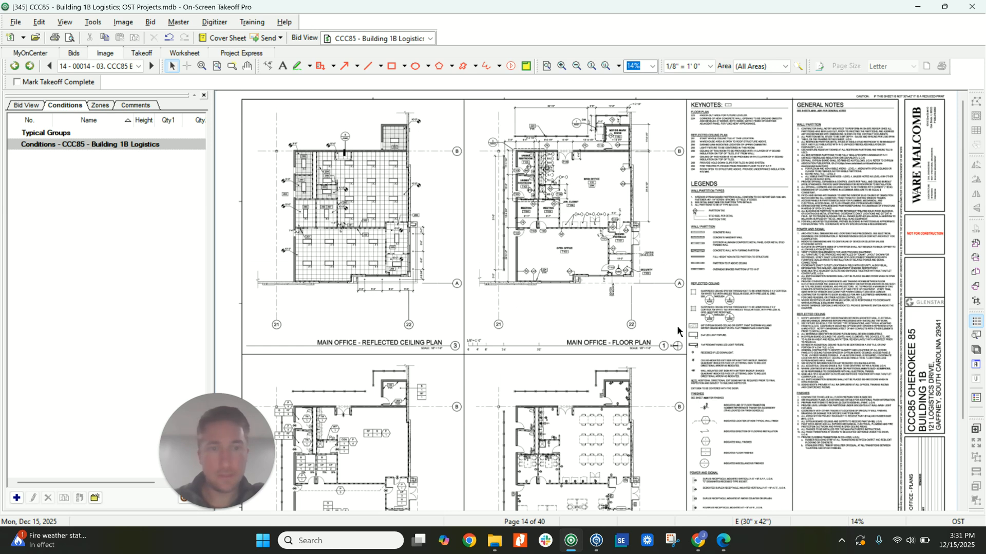
scroll(620, 231, up, 2)
scroll(576, 275, up, 1)
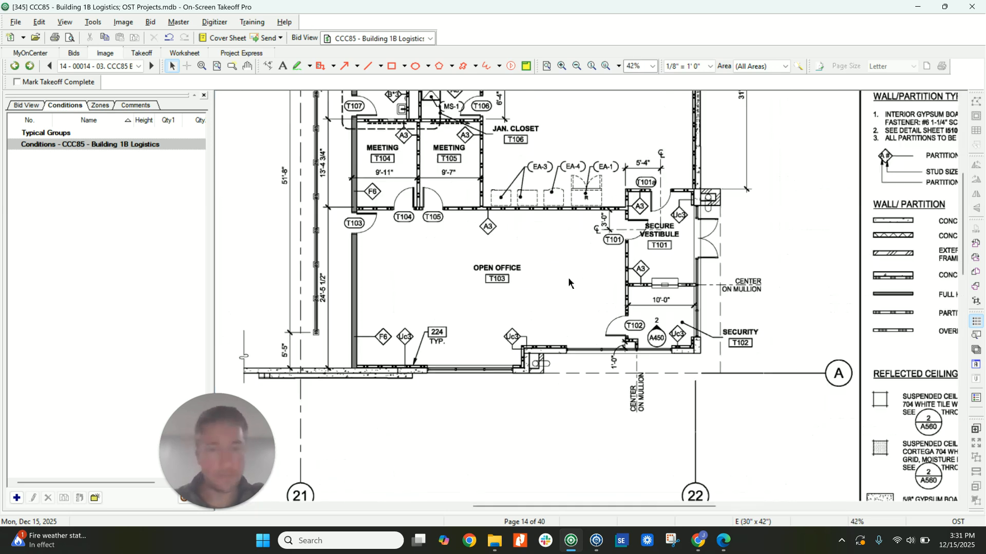
scroll(574, 267, down, 3)
scroll(675, 320, up, 3)
ctrl+scroll(550, 278, down, 1)
middle_drag(486, 240, 502, 284)
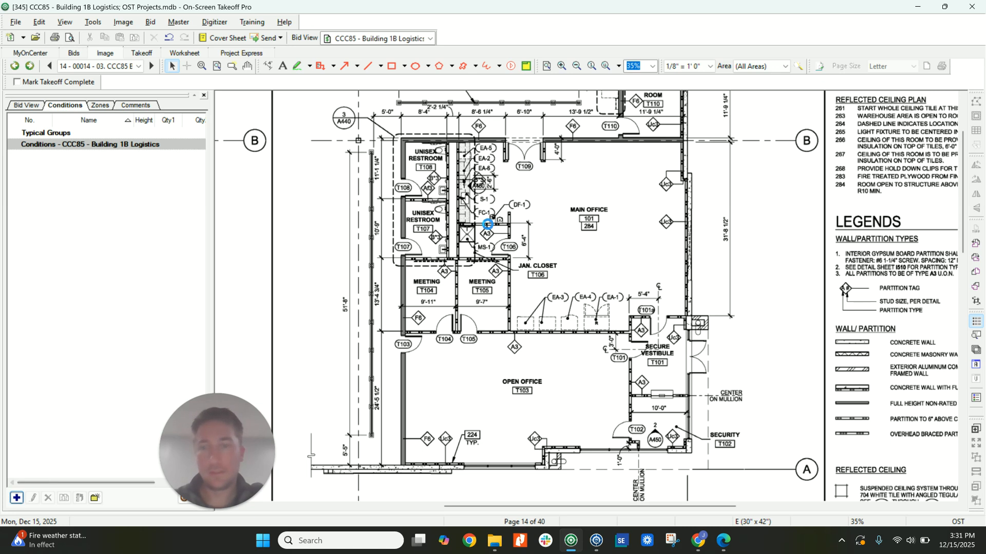
Create a linear takeoff condition of type interior named "Wall F6".
click(16, 498)
click(628, 157)
text(int)
key(Tab)
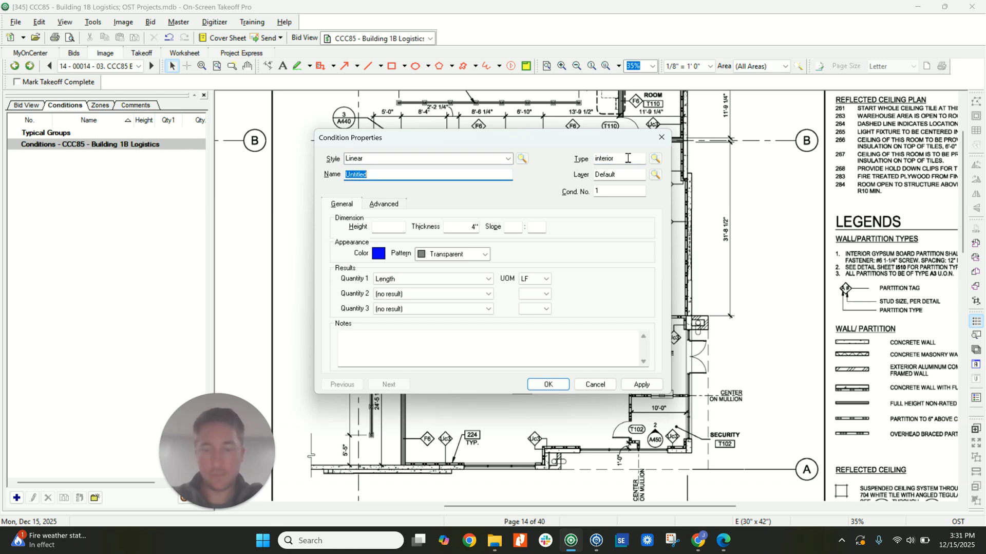
text(WAll F6)
key(Tab)
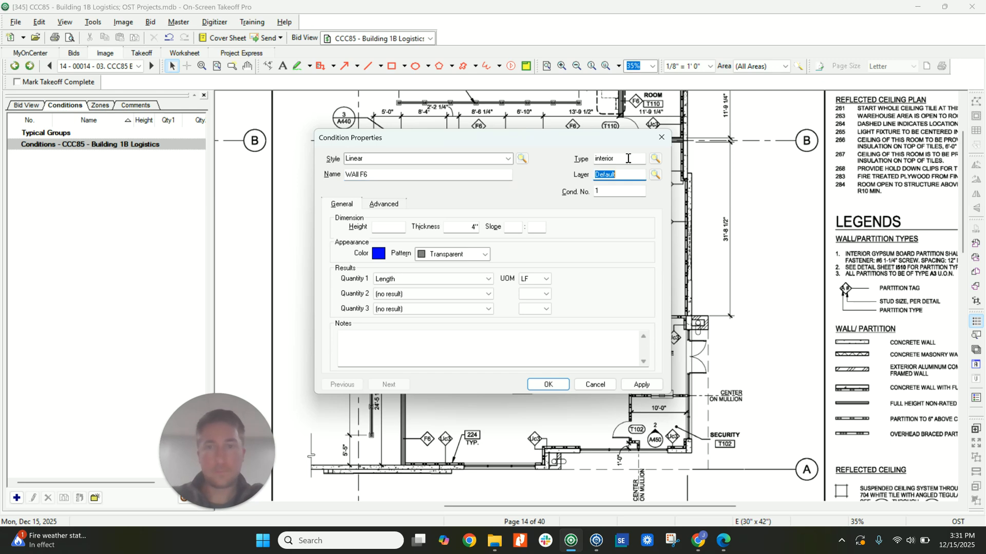
click(356, 175)
key(BackSpace)
text(all)
key(Tab)
Give the Wall F6 condition a 12' height, 6" thickness and Segment count as Quantity 2, and save it.
click(385, 229)
text(12)
key(Tab)
click(403, 294)
click(402, 312)
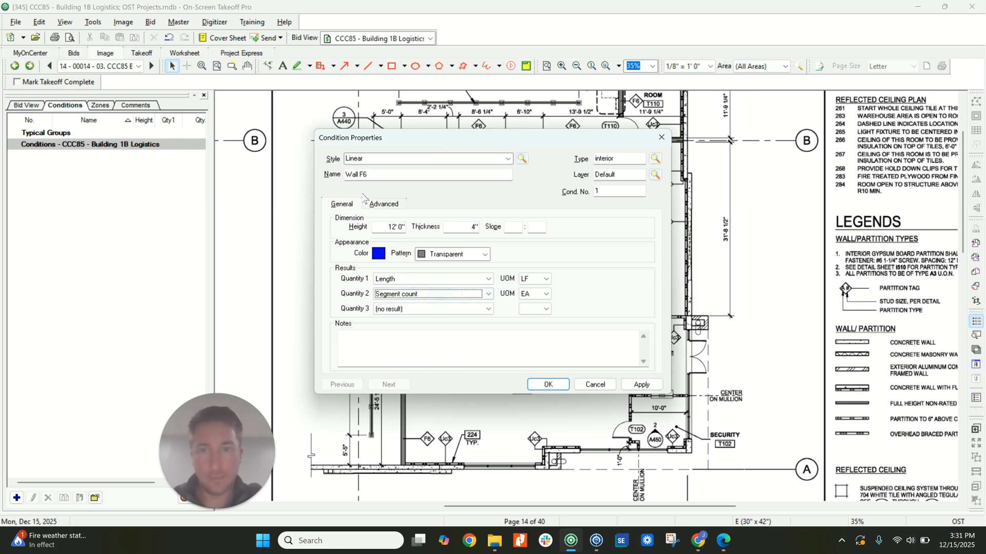
double_click(462, 227)
text(6)
key(Tab)
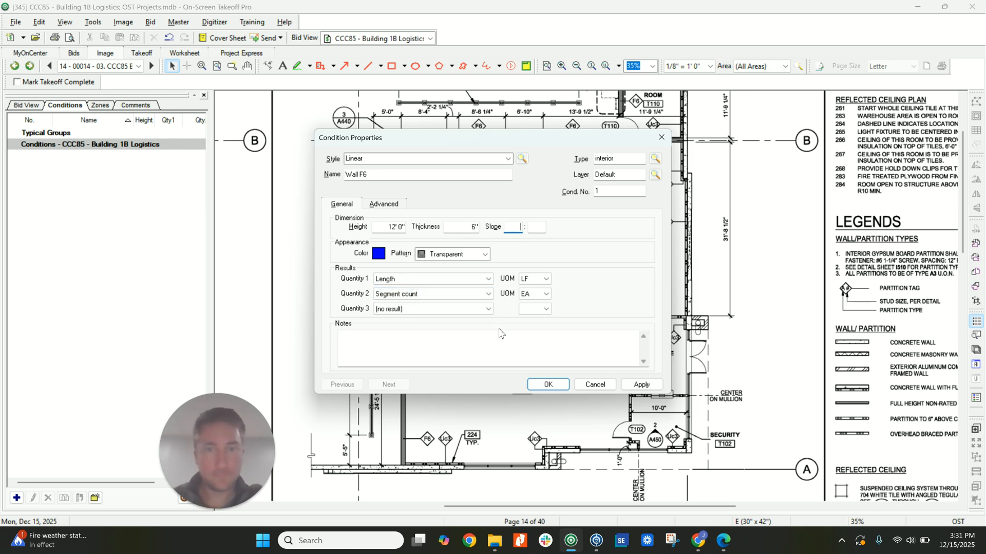
click(545, 385)
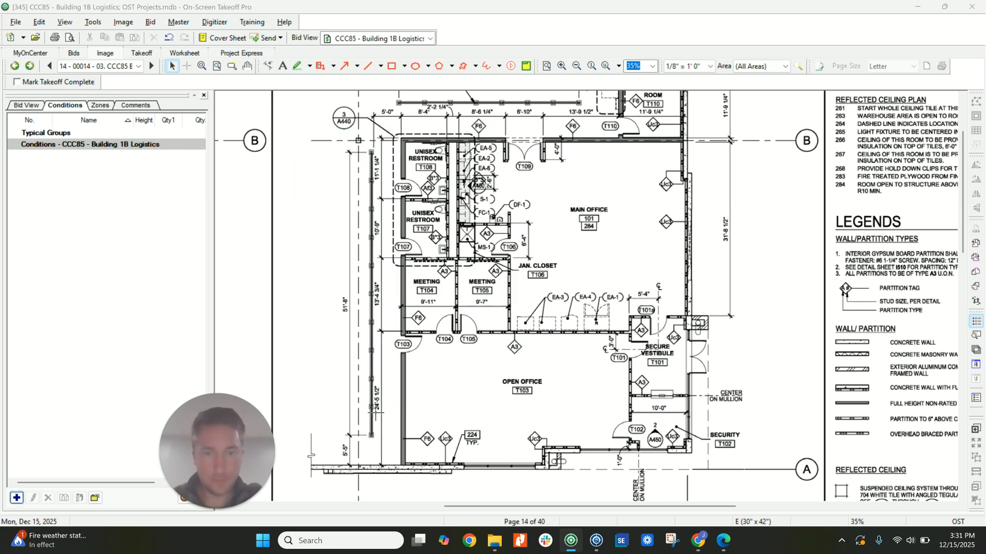
Trace Wall F6 along the office's outer wall beside the restrooms, the grid B wall, and around MDF/De-mark Room T110.
click(403, 465)
click(402, 139)
double_click(677, 139)
scroll(611, 242, up, 2)
click(677, 133)
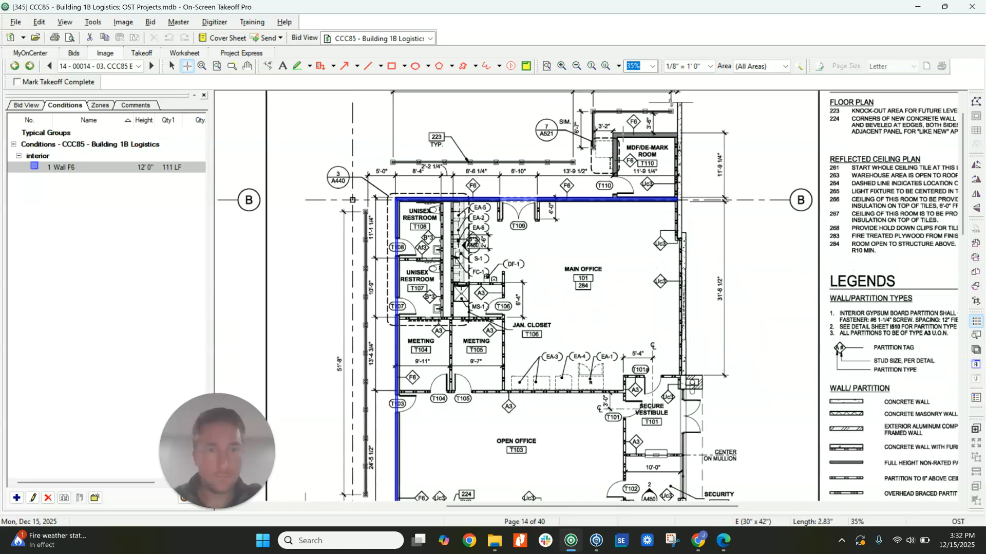
click(615, 133)
double_click(615, 197)
key(Escape)
Check the traced F6 wall up close and review the Wall F6 condition's properties without changing them.
scroll(395, 228, up, 3)
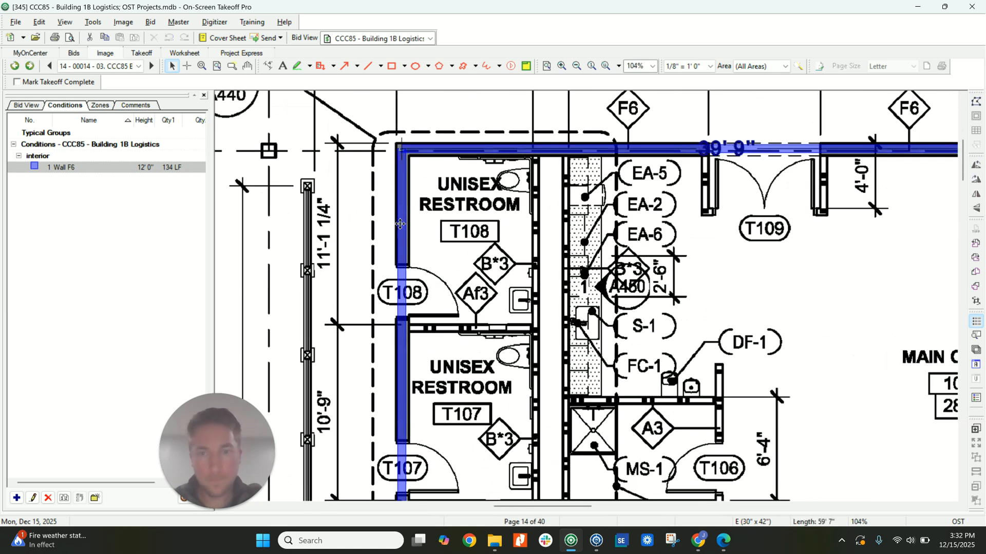
double_click(60, 167)
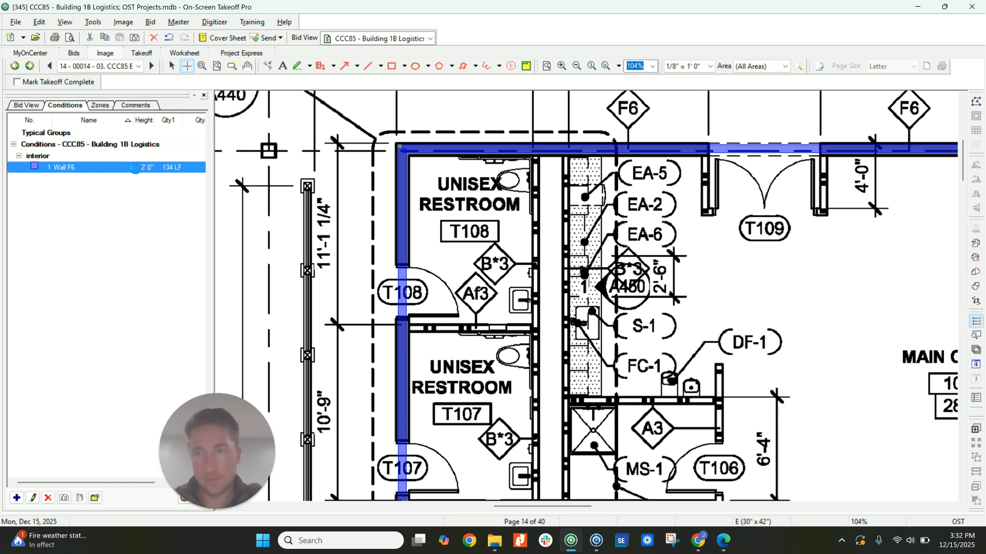
click(550, 384)
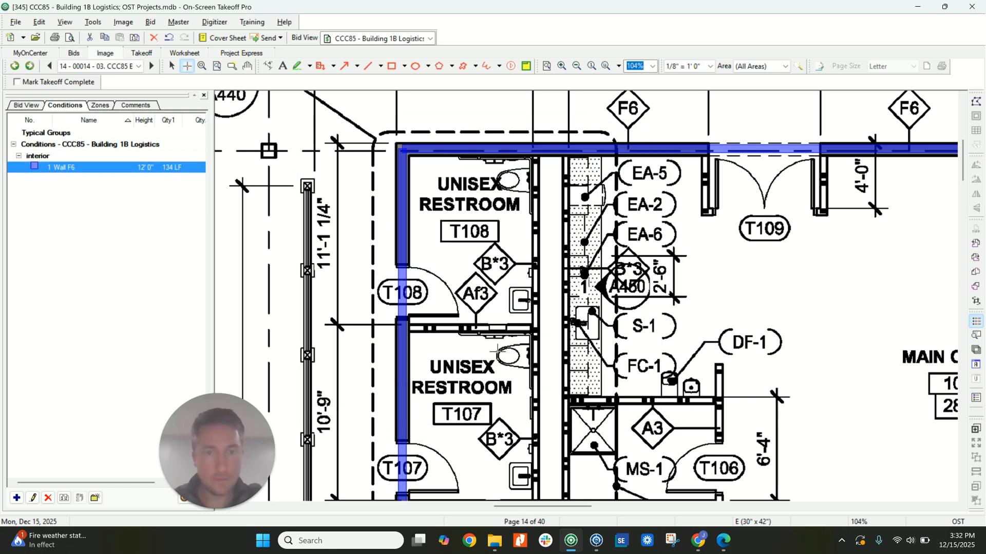
scroll(478, 323, down, 3)
key(Escape)
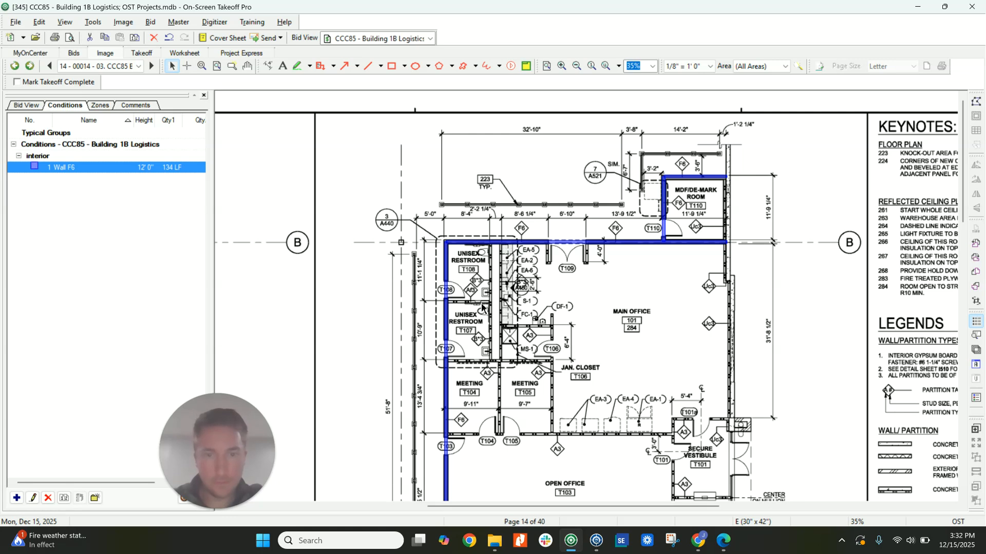
Duplicate the Wall F6 condition as "Wall A3" and set its thickness to 4".
scroll(483, 308, down, 3)
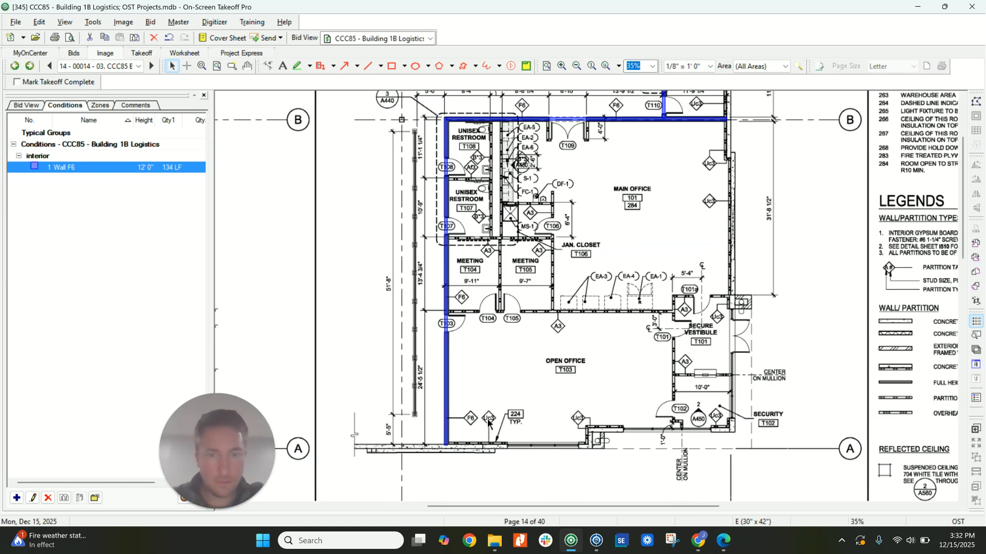
scroll(483, 298, up, 2)
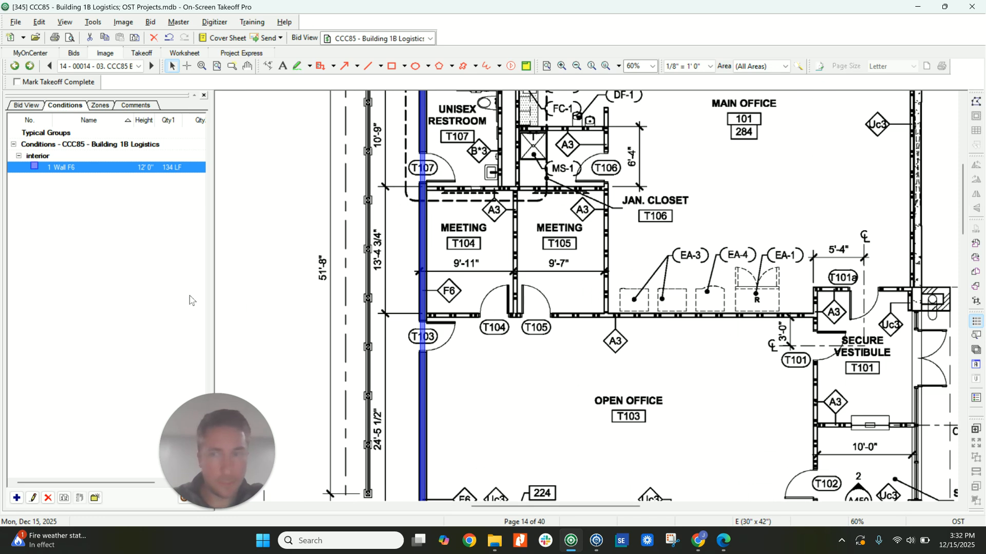
click(63, 497)
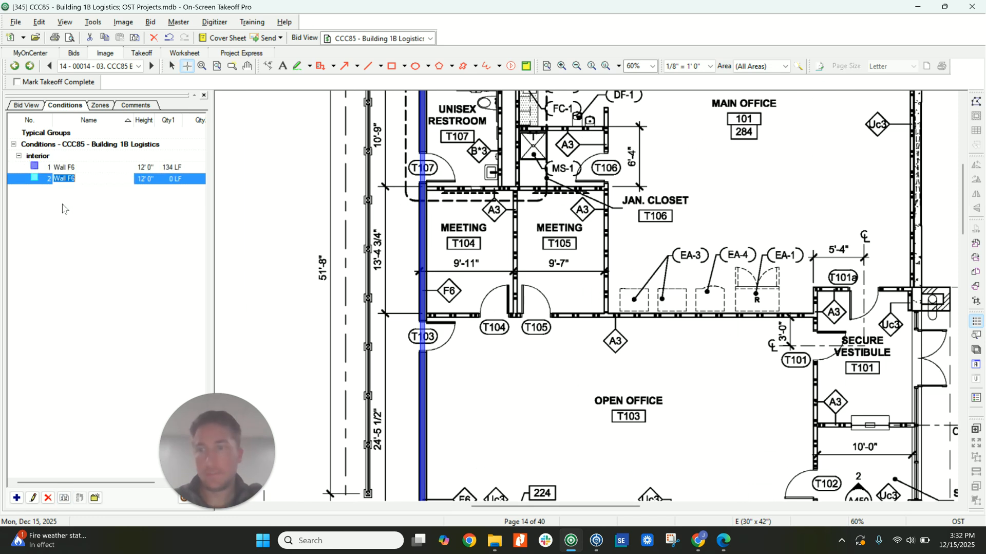
text(Wall A3)
key(Return)
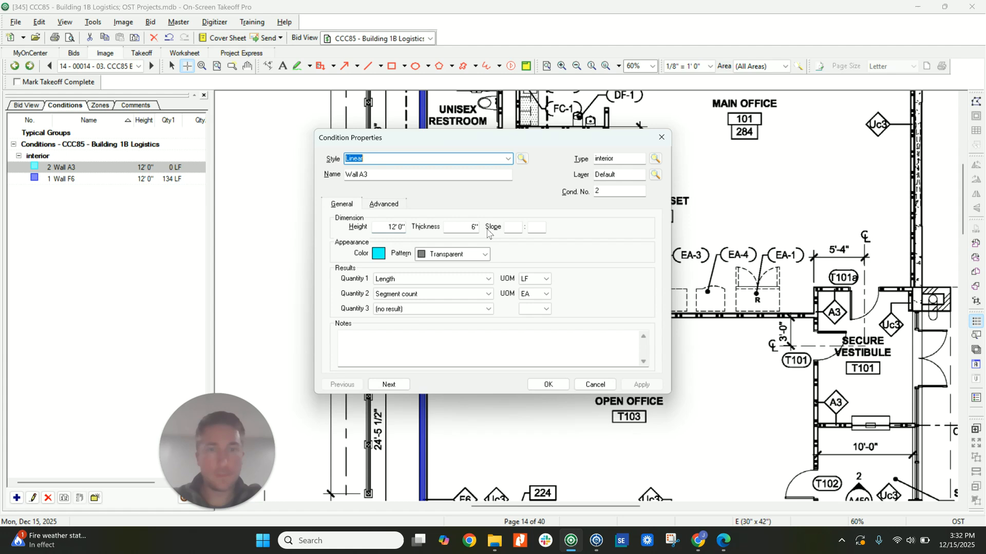
double_click(473, 227)
text(4)
key(Tab)
key(Return)
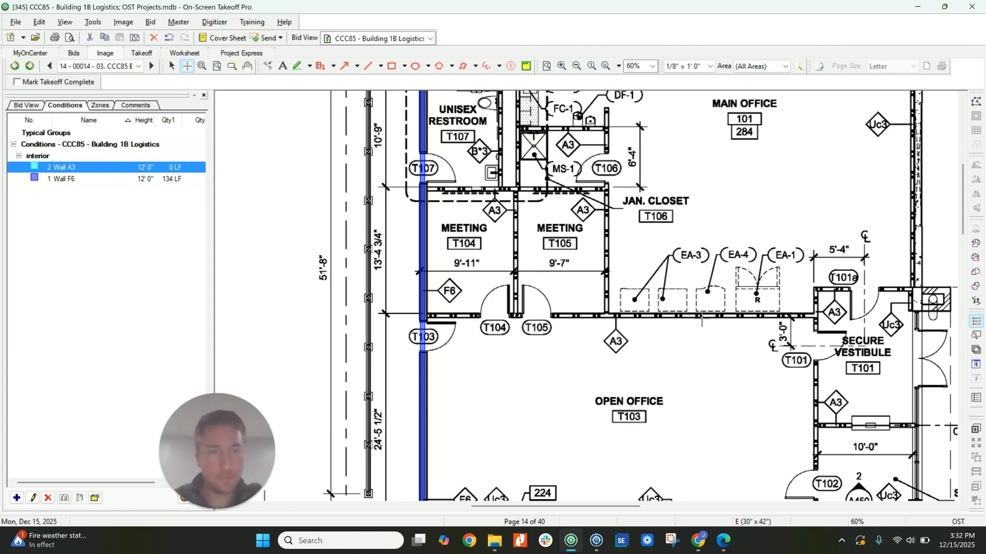
Trace Wall A3 between Open Office T103 and the meeting rooms and Main Office, and around Secure Vestibule T101 down past door T102.
click(422, 316)
double_click(818, 314)
click(913, 289)
click(816, 289)
scroll(816, 307, down, 2)
scroll(814, 307, down, 1)
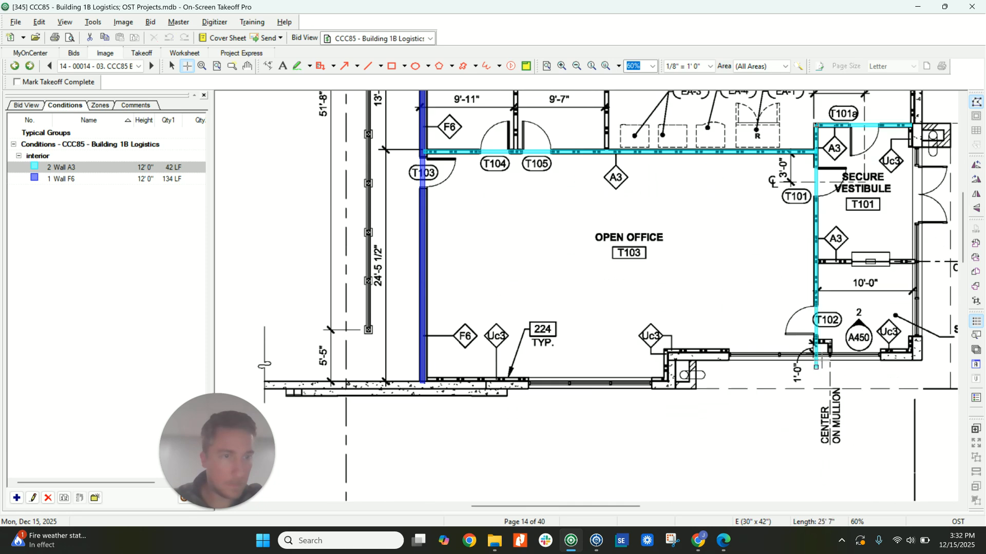
double_click(817, 354)
Trace Wall A3 along the short return beside door T102 and the partition between Secure Vestibule T101 and Security T102.
click(817, 342)
click(831, 342)
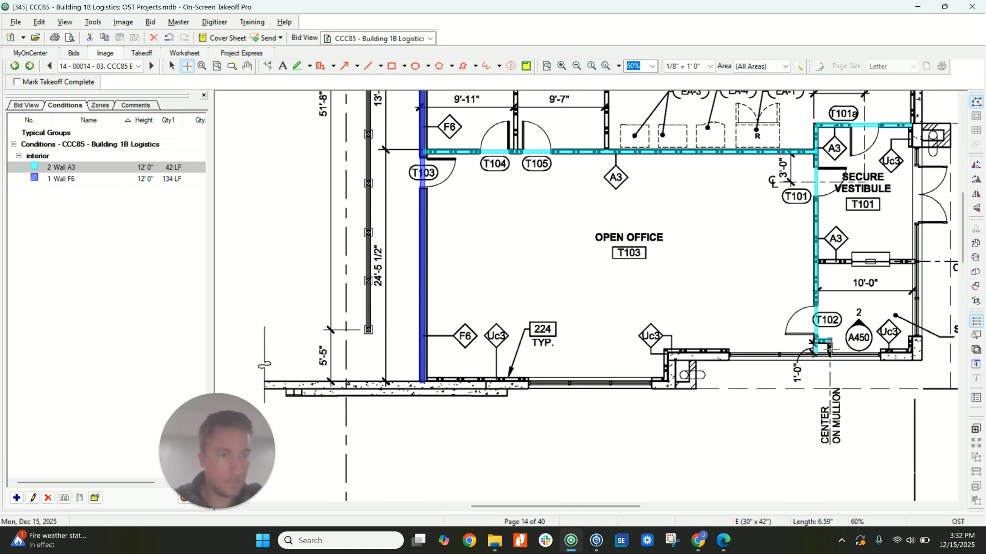
double_click(830, 353)
click(817, 261)
double_click(913, 261)
Trace Wall A3 along the Main Office side of Meeting T105 and Jan. Closet T106, the closet's upper wall, and above both meeting rooms.
scroll(896, 247, up, 1)
scroll(892, 235, up, 5)
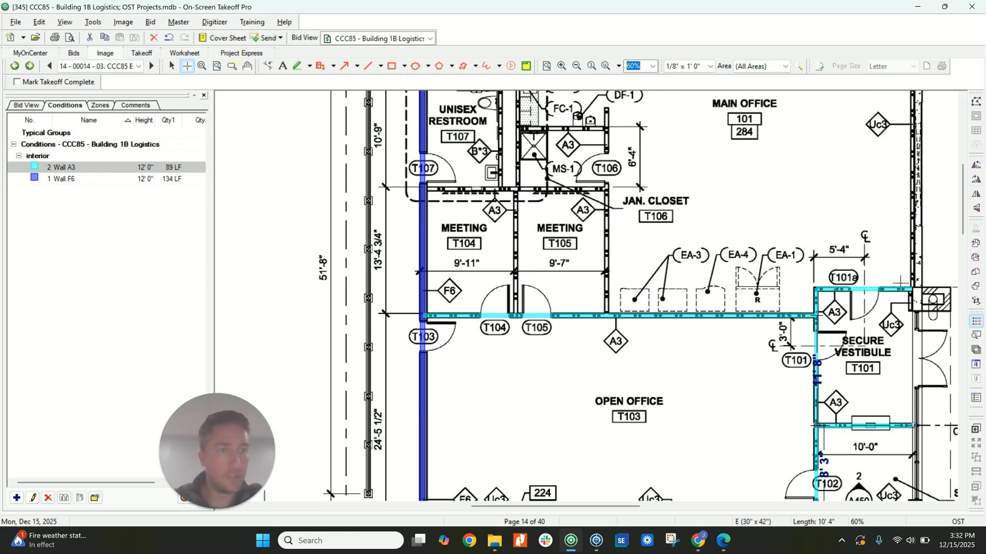
click(606, 395)
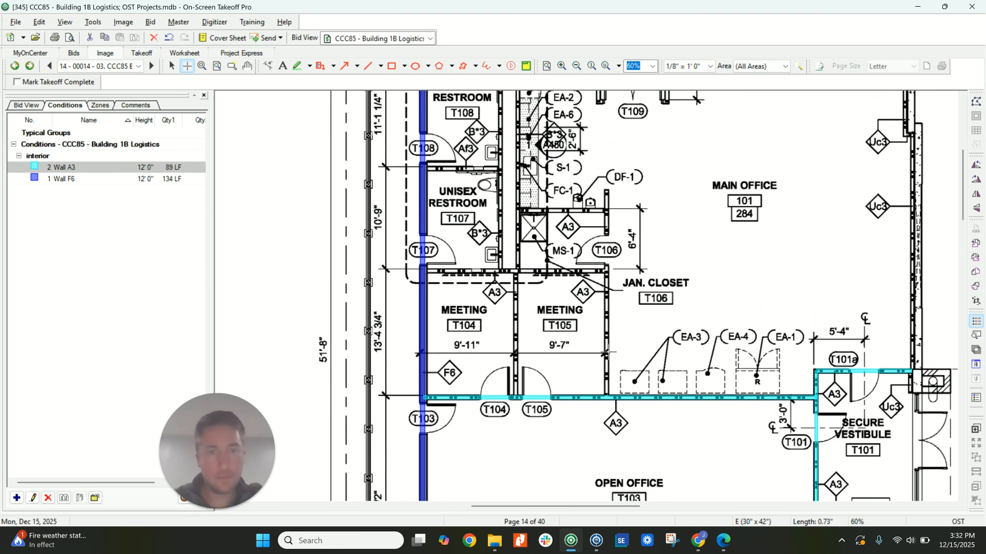
double_click(607, 190)
click(606, 210)
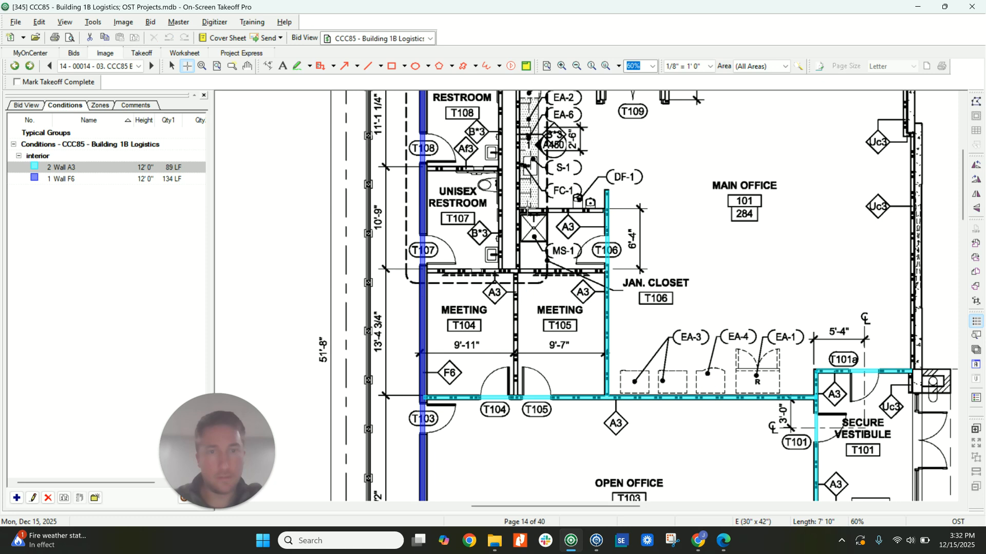
double_click(520, 210)
click(607, 270)
double_click(422, 270)
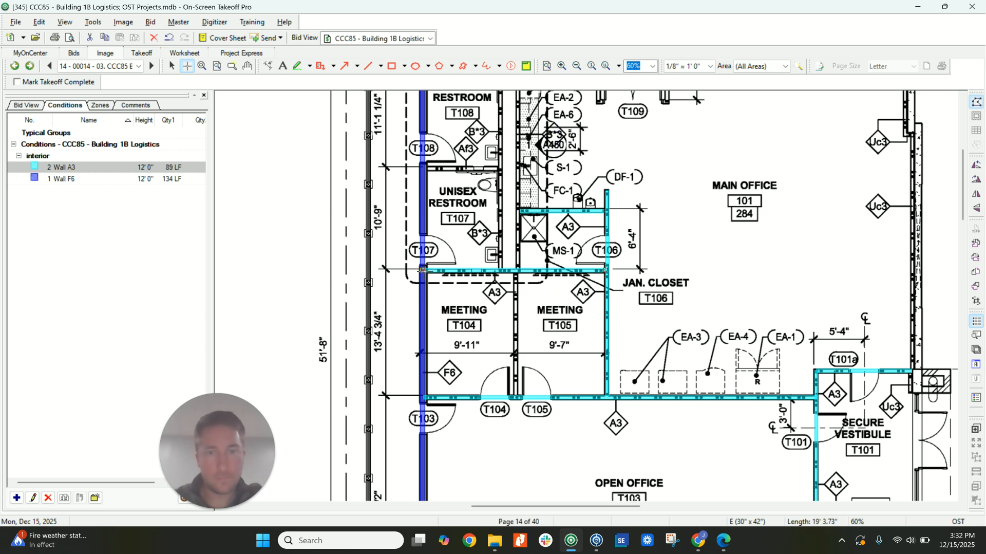
Trace Wall A3 along the partition between Meeting T104 and Meeting T105, and duplicate the condition as "Wall B*3".
double_click(515, 397)
scroll(515, 397, up, 3)
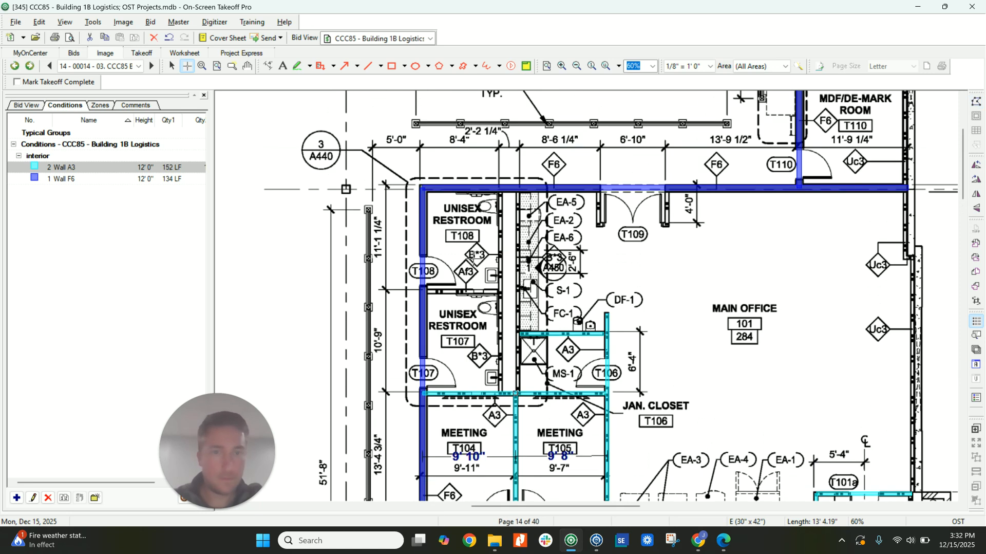
click(65, 497)
text(Wall B)
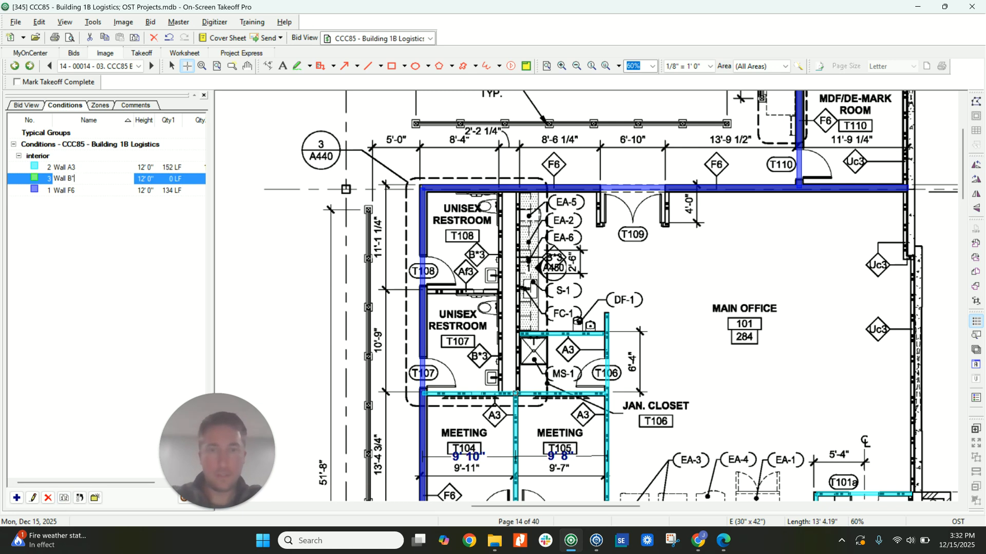
text(*3)
key(Return)
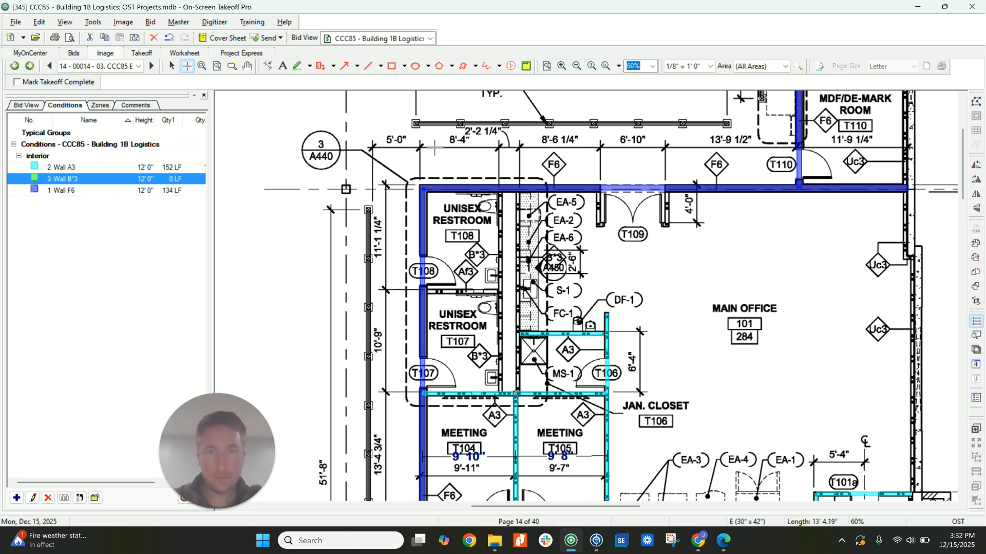
Trace Wall B*3 along both parallel walls of the chase beside Unisex Restrooms T108 and T107.
click(499, 191)
click(499, 392)
click(519, 392)
click(519, 187)
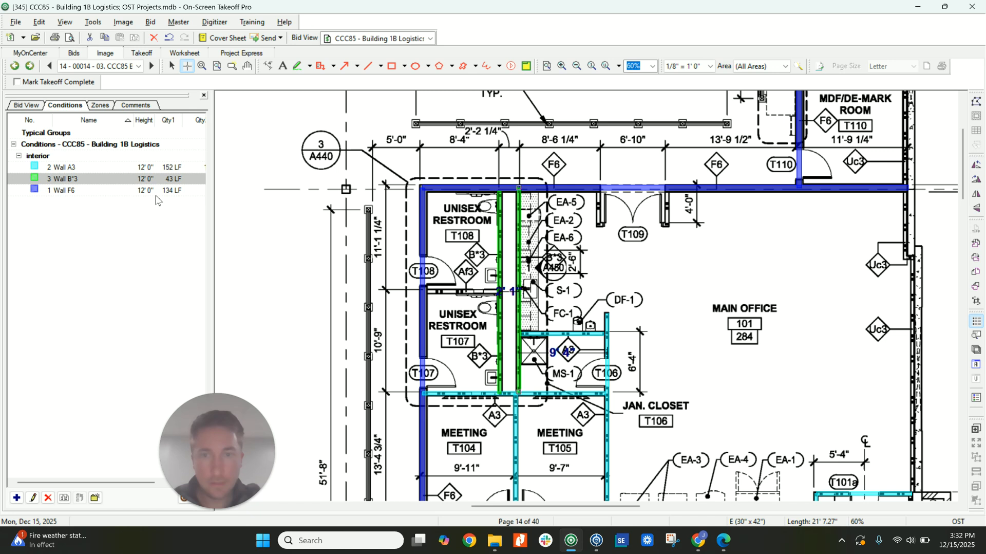
Duplicate the Wall A3 condition as "Wall Af3" and trace it between Unisex Restrooms T108 and T107.
click(77, 167)
key(ctrl+c)
key(ctrl+v)
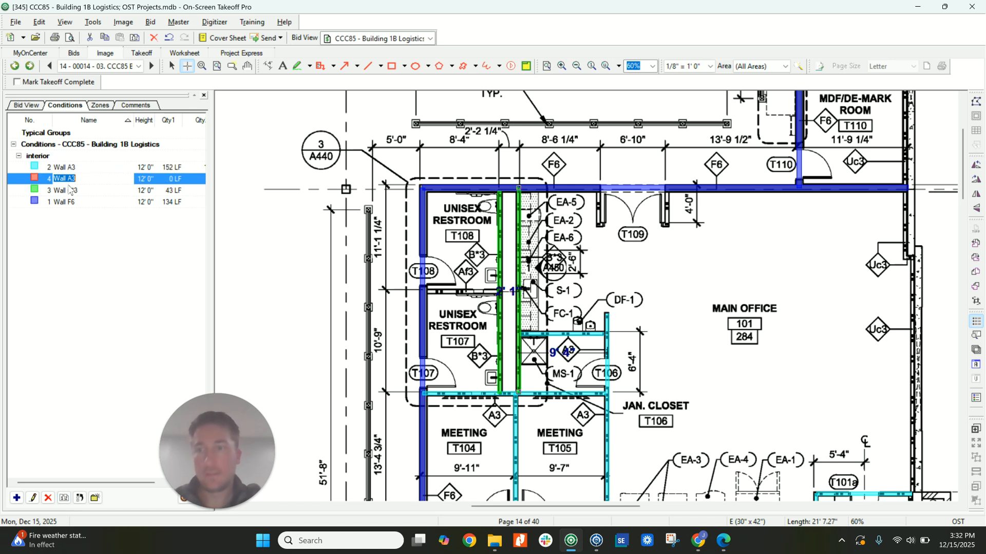
click(73, 178)
text(*)
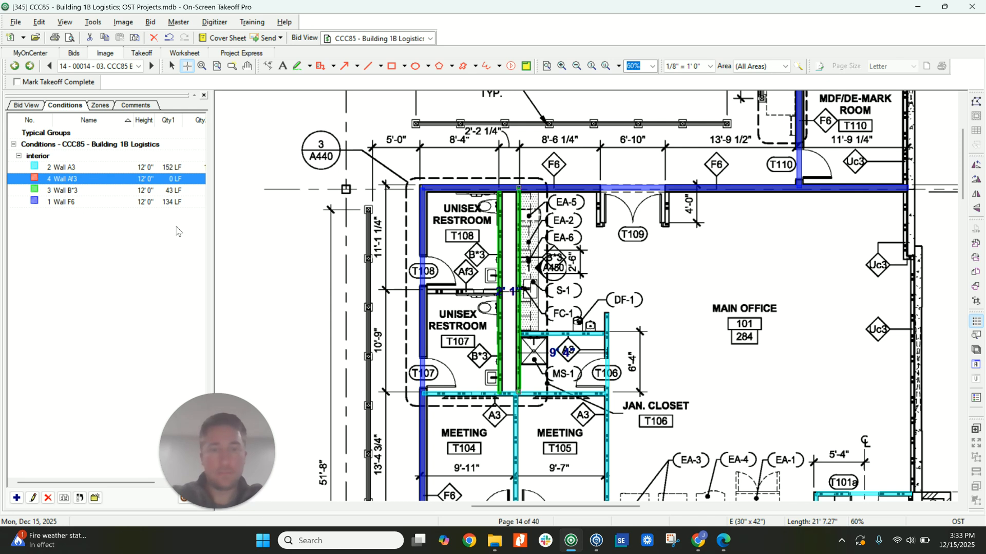
drag(499, 291, 423, 291)
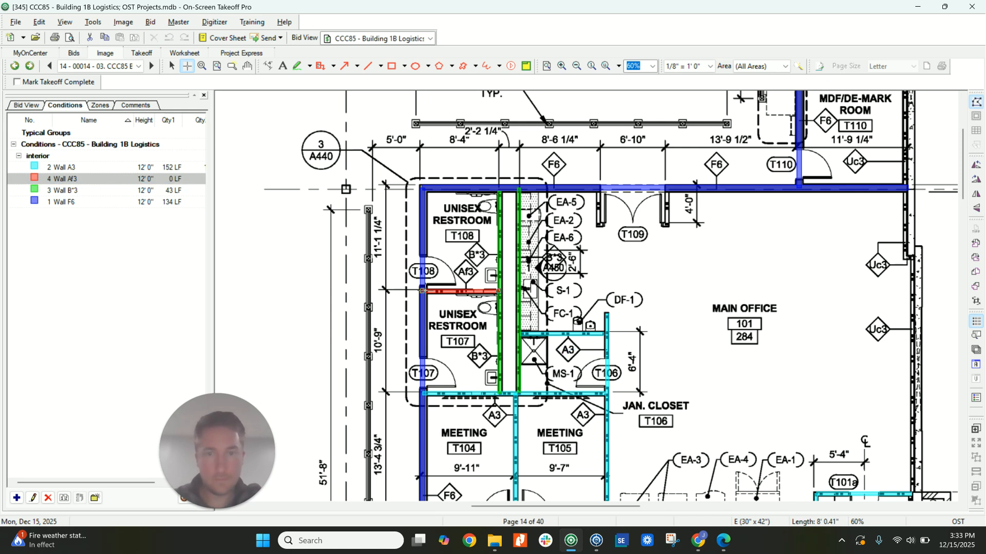
Trace Wall A3 around the door alcove at T109, along both side walls and across its Main Office side.
middle_drag(651, 299, 504, 279)
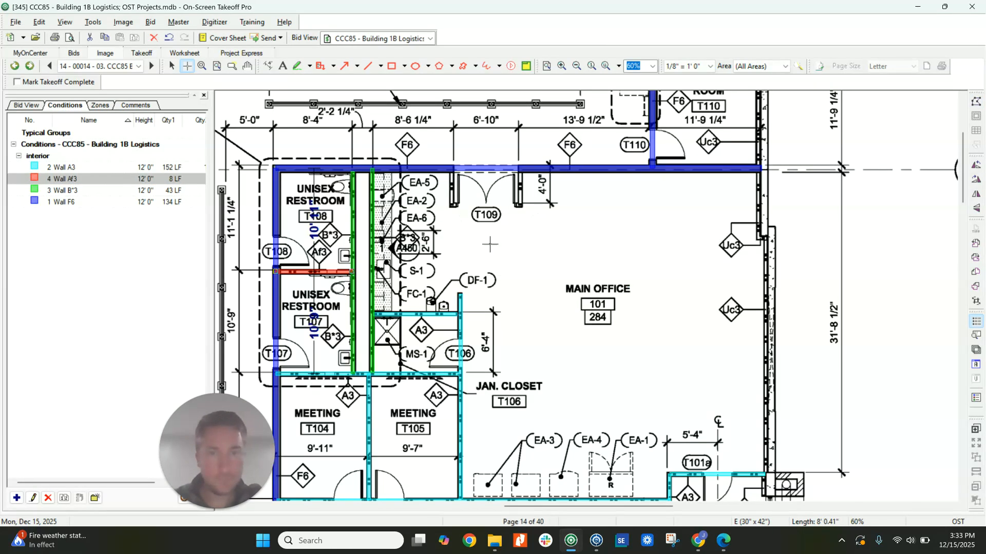
click(461, 305)
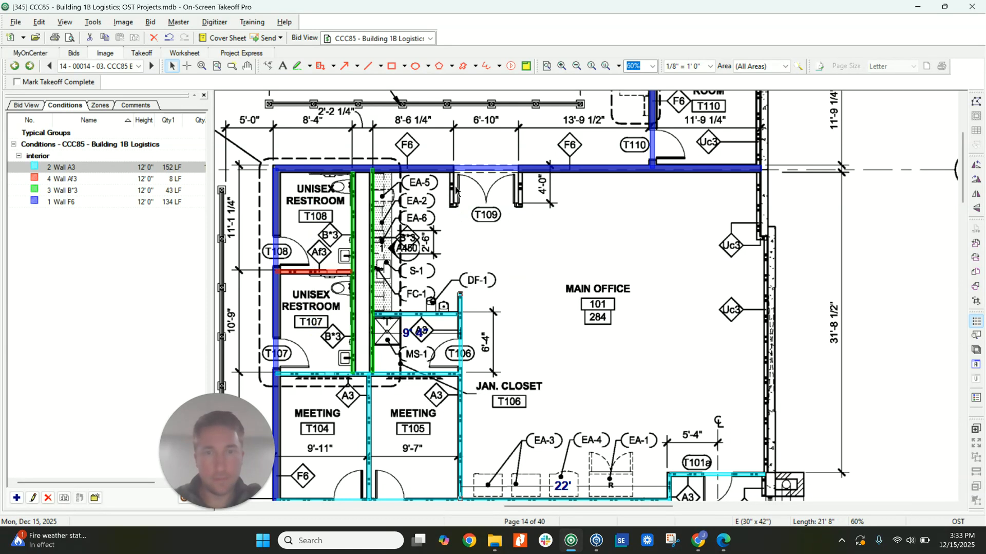
key(Escape)
click(452, 172)
click(452, 207)
click(520, 206)
double_click(521, 168)
key(Escape)
Duplicate the Wall A3 condition and name the copy "Wall Uc3".
click(155, 167)
key(ctrl+d)
click(95, 183)
key(BackSpace)
key(BackSpace)
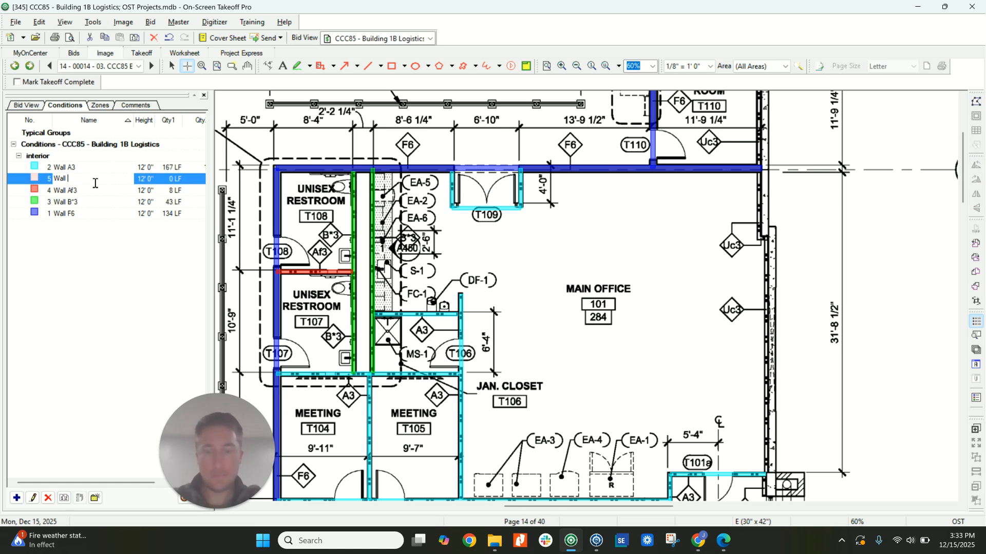
text(Uc)
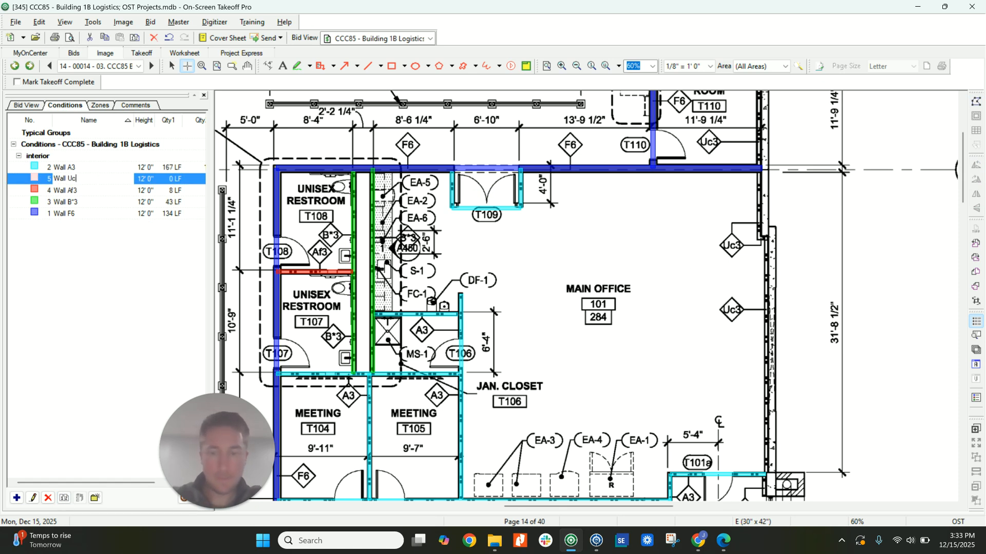
text(3)
key(Return)
Trace Wall Uc3 along the exterior wall from MDF/De-Mark Room T110 past Main Office to Secure Vestibule T101.
scroll(586, 295, up, 3)
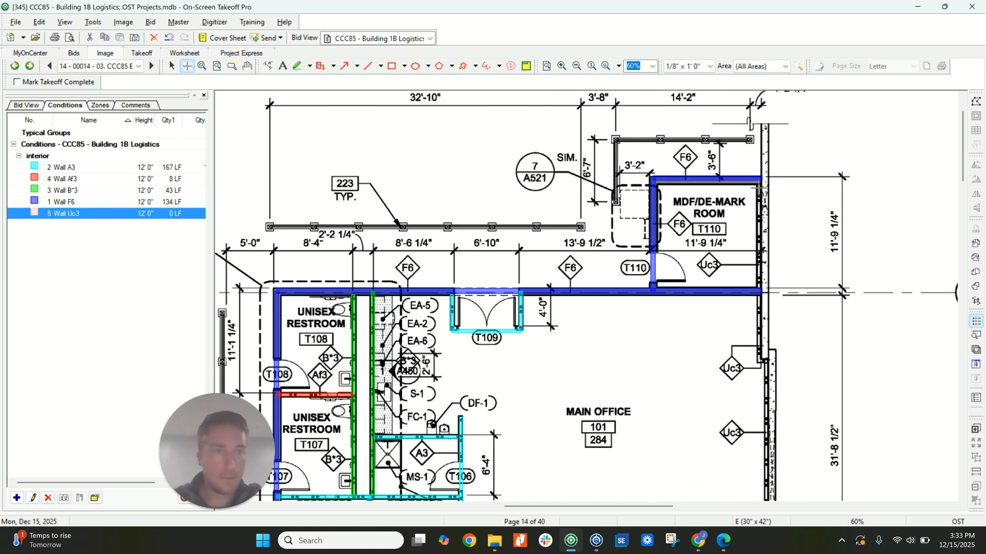
click(760, 181)
click(760, 361)
click(767, 360)
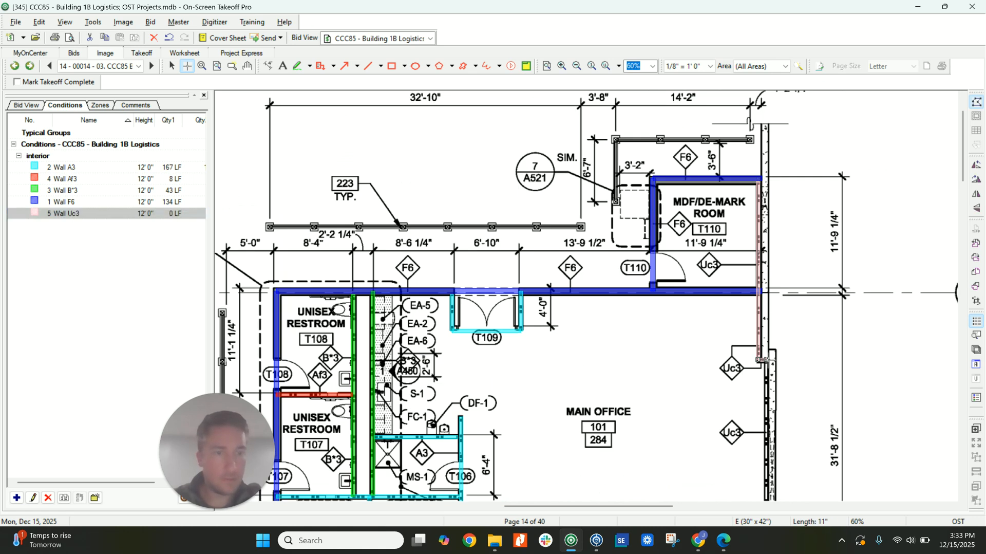
scroll(766, 350, down, 1)
scroll(767, 349, down, 6)
double_click(767, 332)
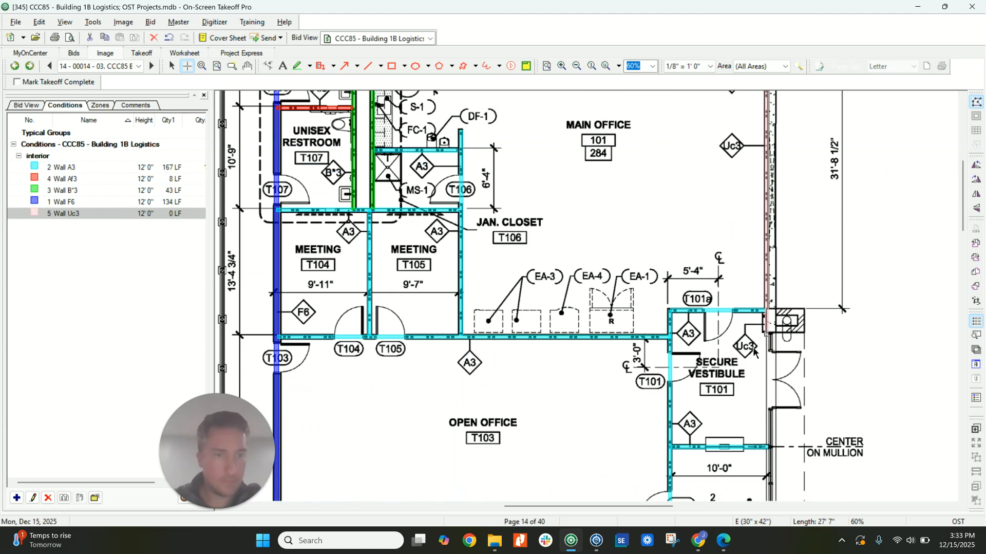
Trace Wall Uc3 along the exterior side of Secure Vestibule T101 and Security T102, and along the stepped exterior wall of Open Office T103.
scroll(736, 352, down, 4)
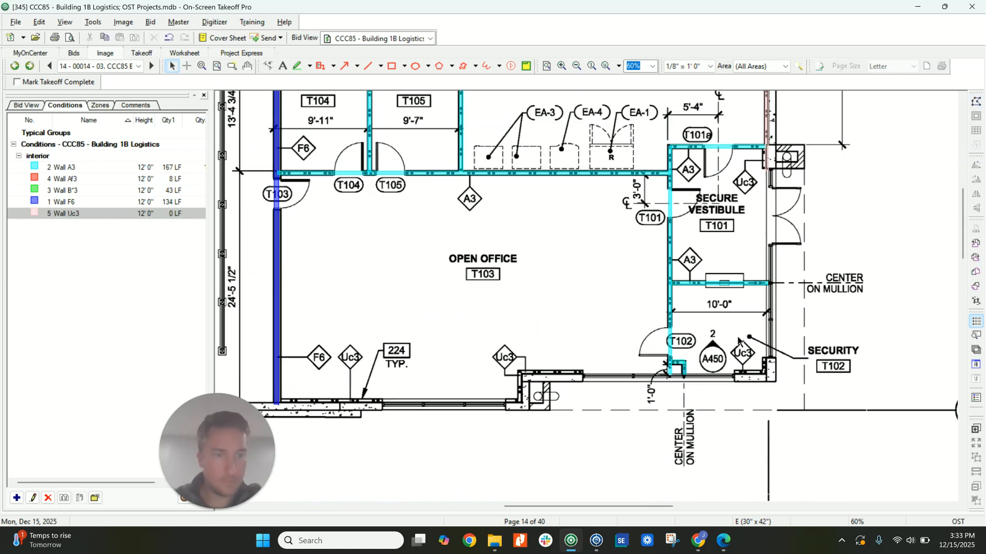
right_click(769, 169)
click(767, 167)
drag(768, 169, 768, 373)
right_click(767, 373)
click(768, 372)
click(520, 372)
click(520, 400)
double_click(281, 400)
right_click(281, 400)
Examine the Main Office finish plan for the wall paint tags assigned to each room.
scroll(391, 327, down, 4)
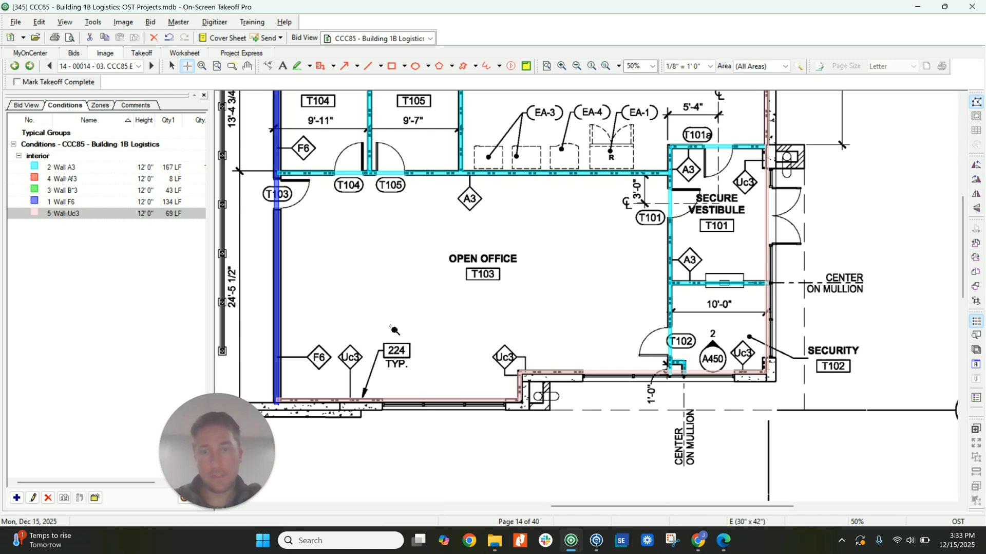
scroll(406, 328, up, 2)
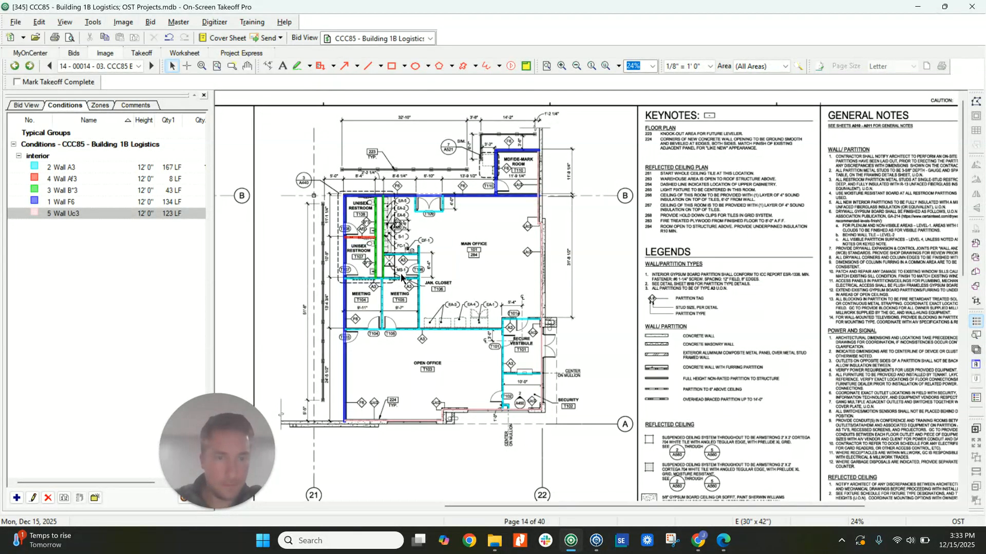
scroll(404, 280, down, 2)
scroll(403, 281, down, 8)
scroll(442, 298, left, 6)
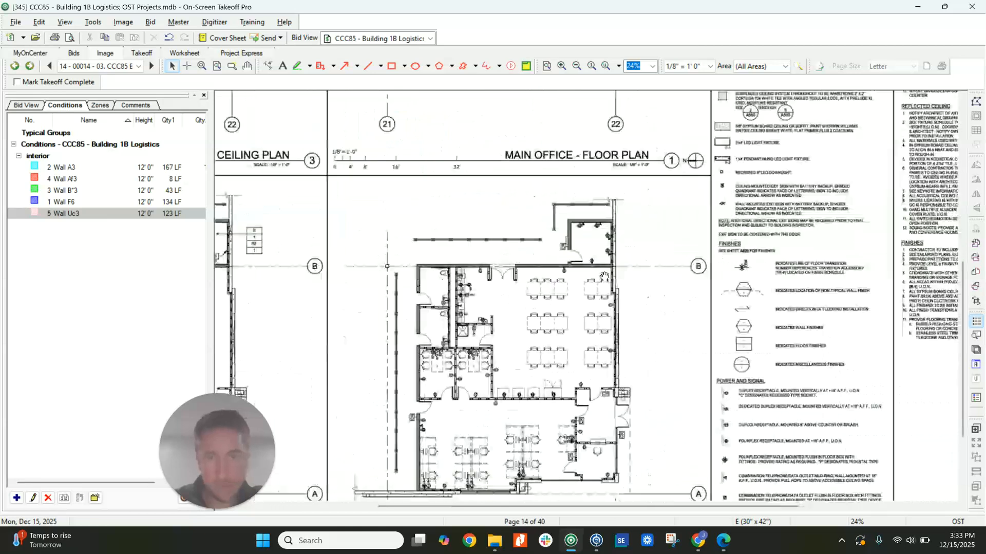
scroll(454, 301, left, 4)
scroll(546, 319, down, 3)
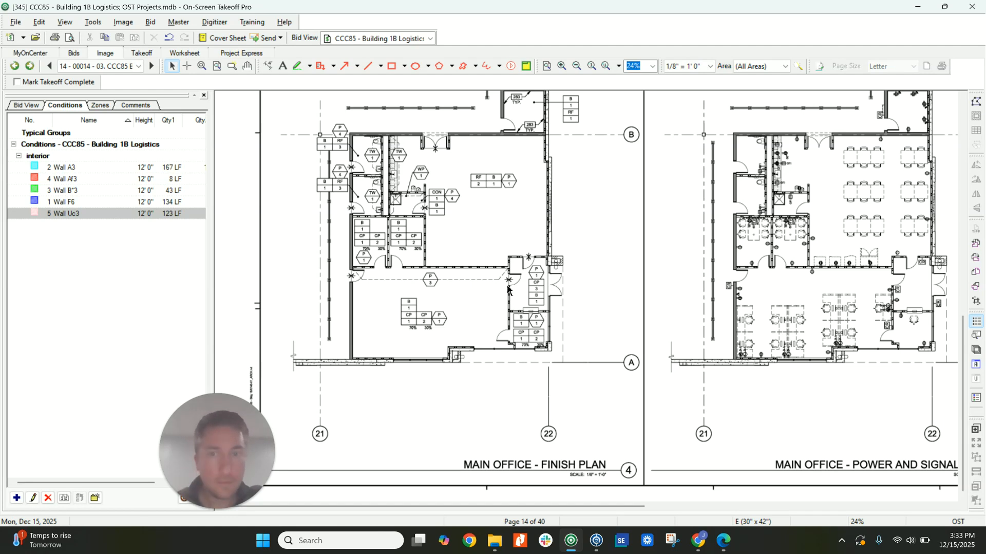
scroll(371, 240, up, 2)
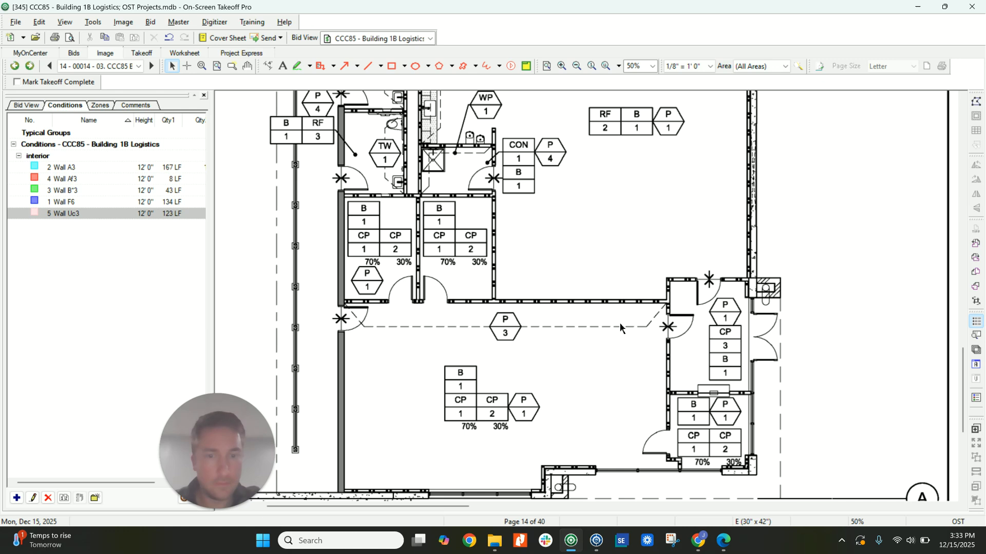
scroll(383, 313, down, 1)
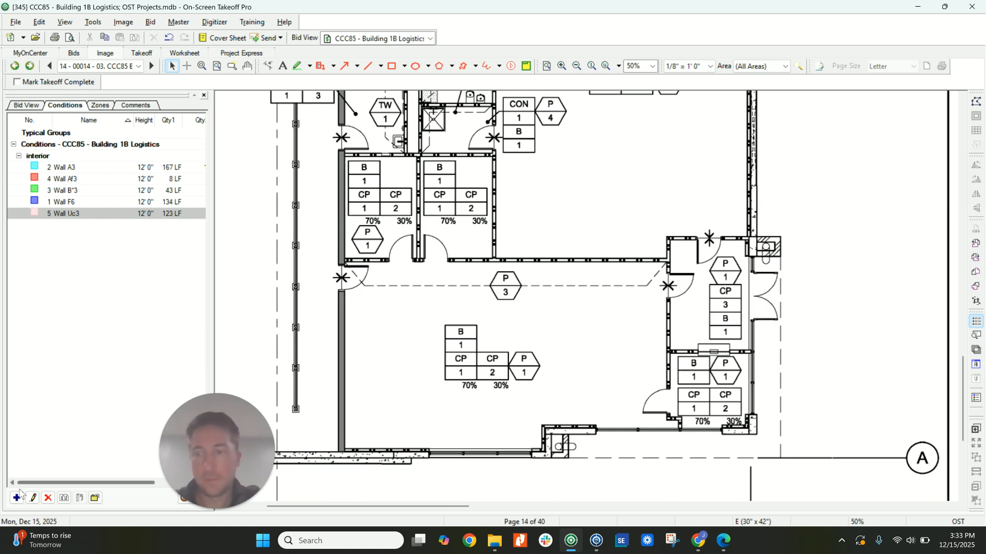
Create a linear condition "Paint Walls" of type paint, 12' high, with single-side surface area in SF as second quantity.
click(620, 159)
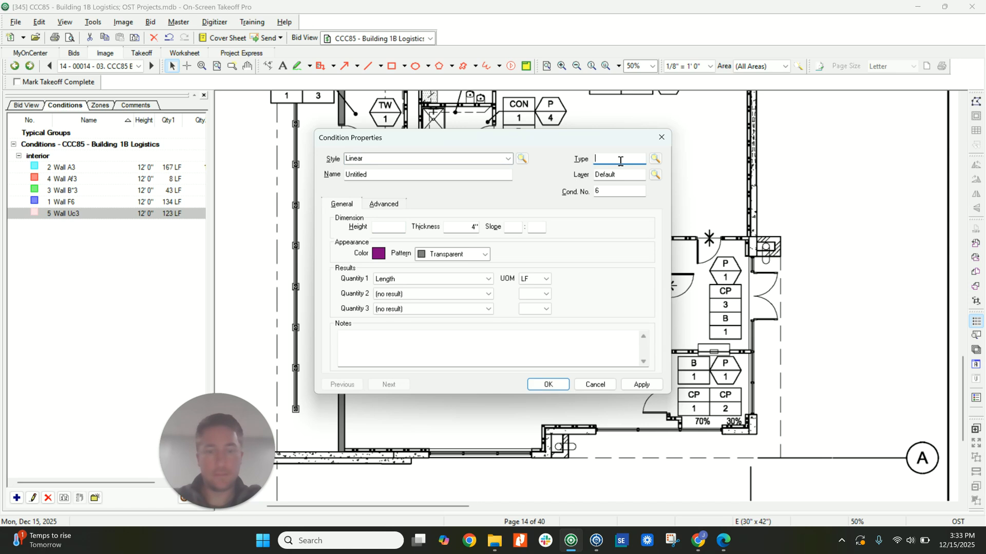
key(shift+Tab)
text(Paint)
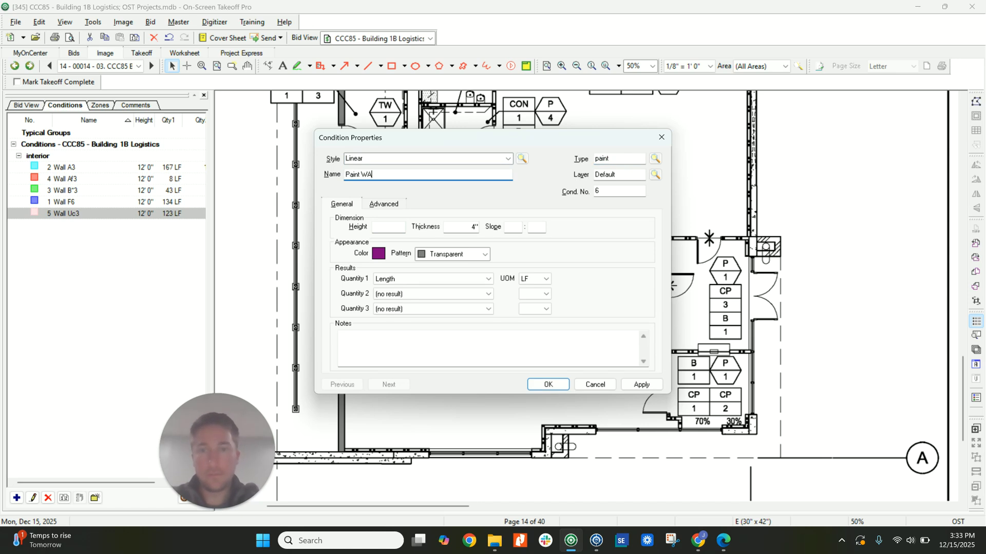
click(397, 227)
text(120)
key(Tab)
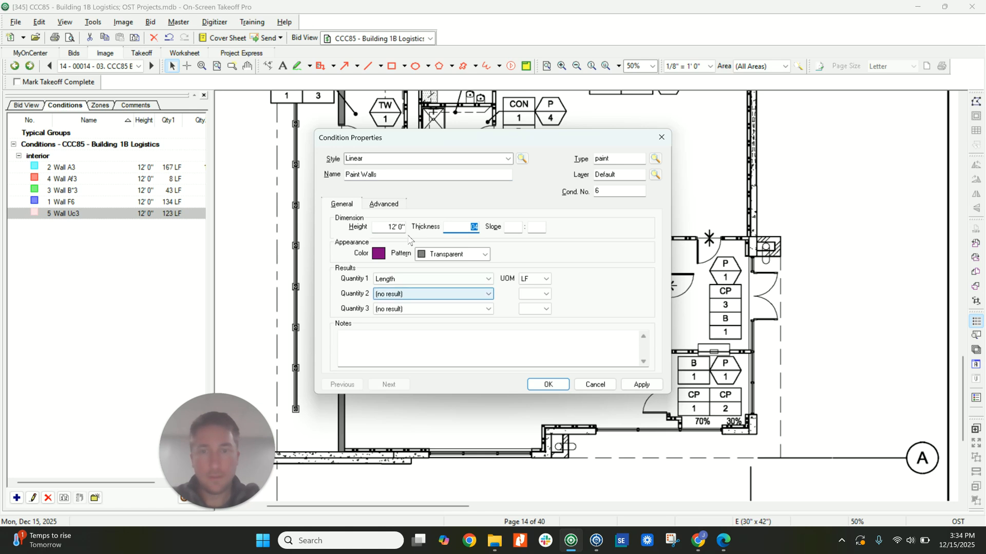
click(420, 295)
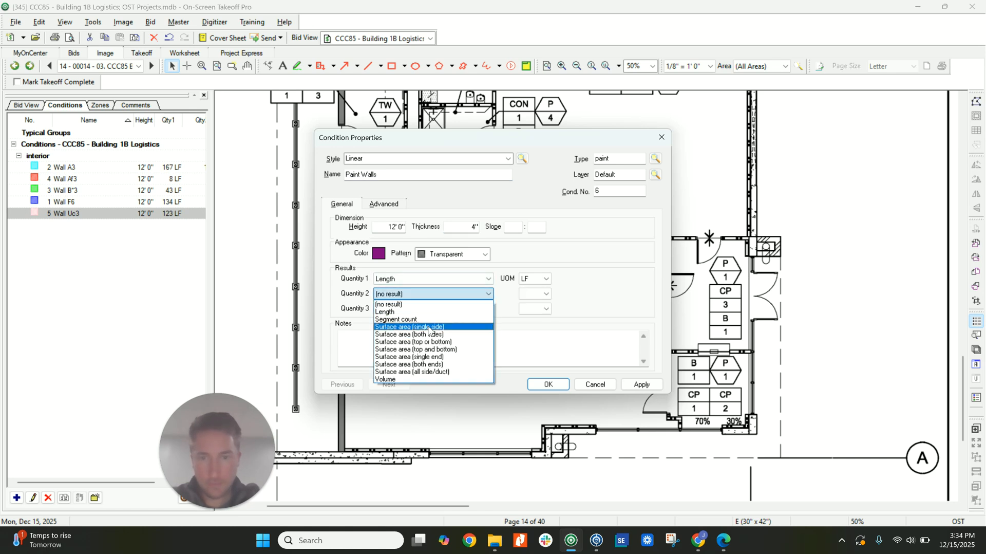
click(430, 328)
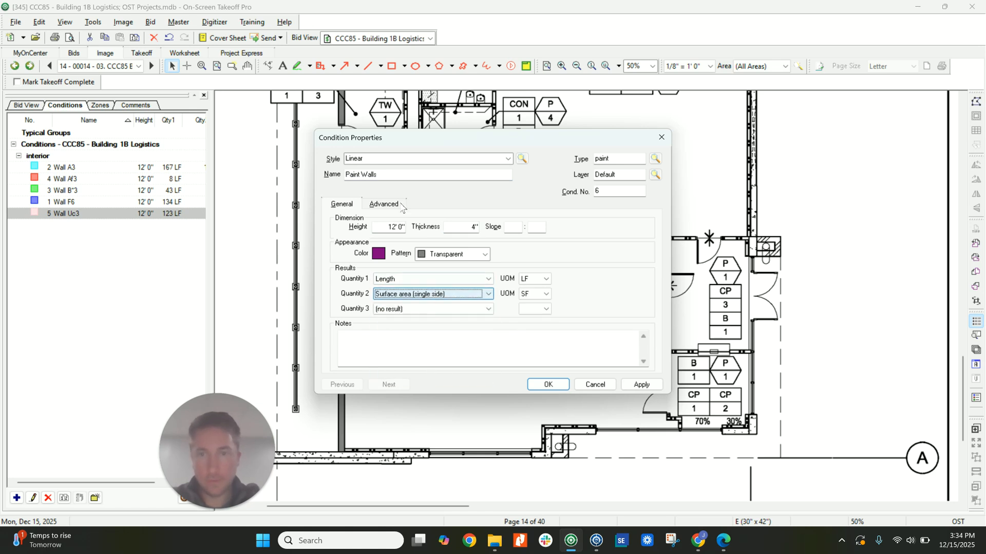
click(548, 385)
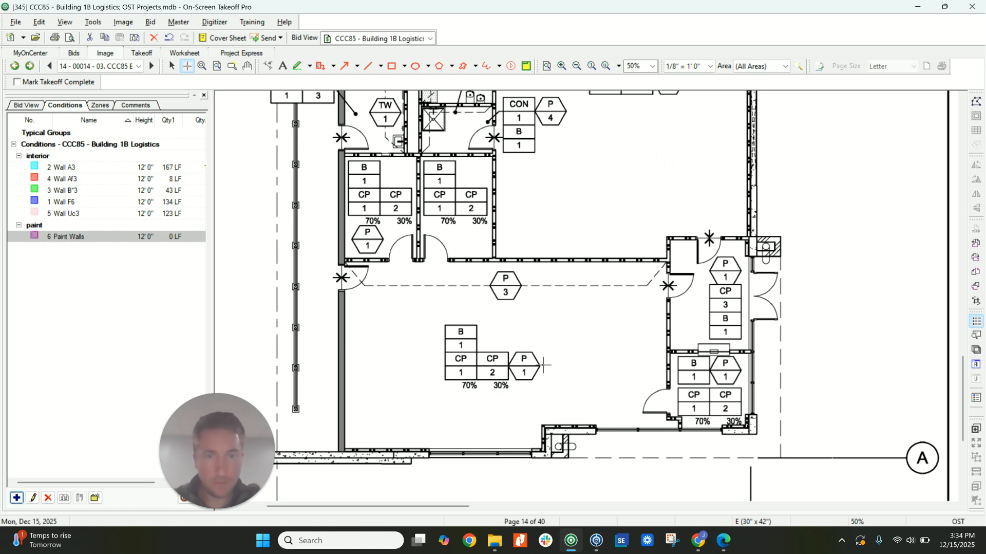
Trace Paint Walls on the finish plan along three sides of the open office, leaving out the wall tagged P3.
click(665, 262)
click(666, 419)
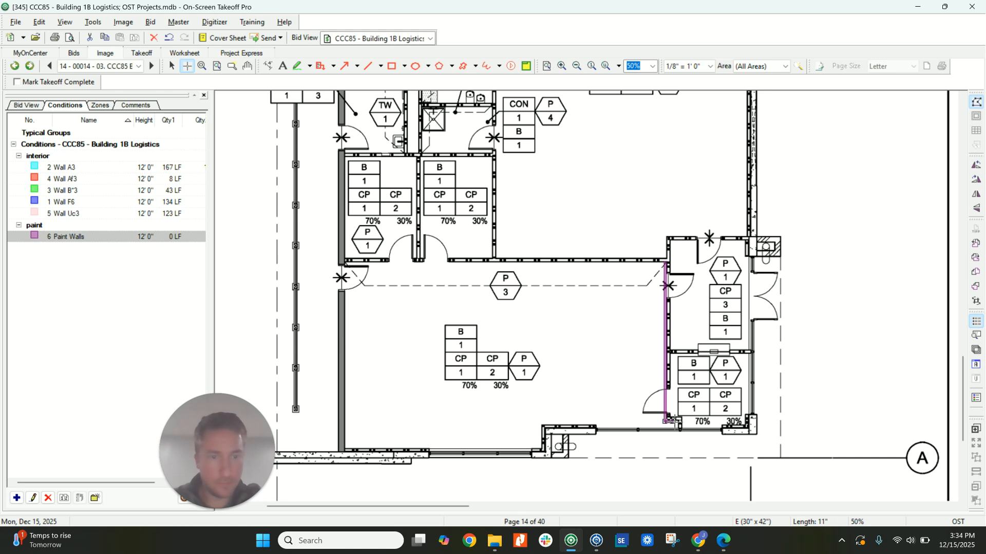
click(676, 429)
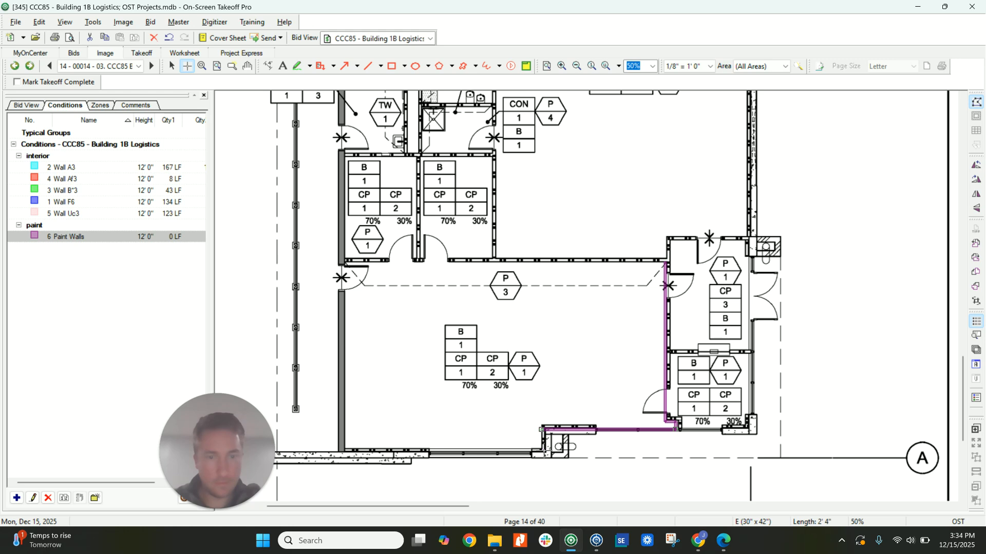
click(344, 450)
double_click(344, 264)
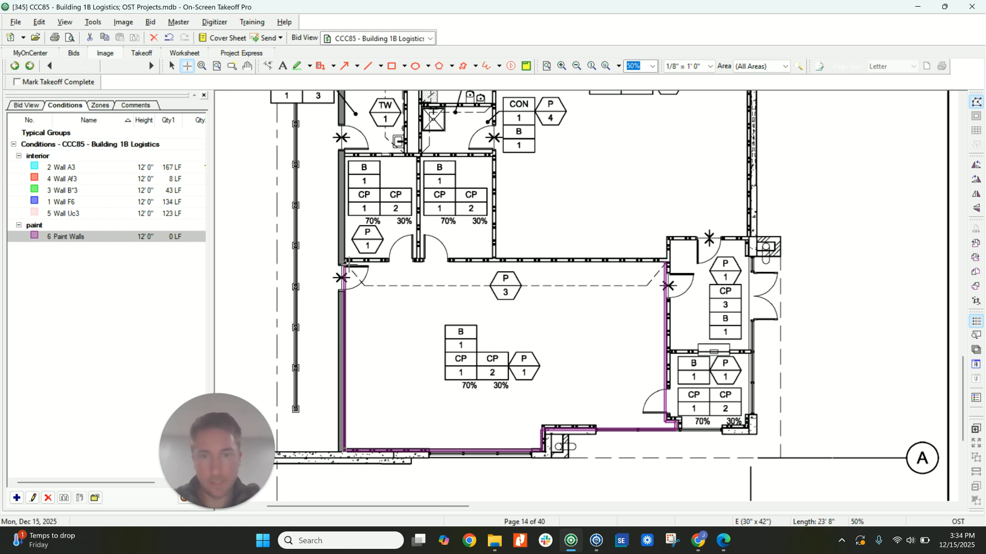
Rename the paint condition "Paint Walls - P1" and duplicate it as "Paint Walls - P3".
click(88, 238)
click(97, 239)
text(- P1)
key(Return)
click(63, 503)
click(105, 248)
key(BackSpace)
text(3)
key(Return)
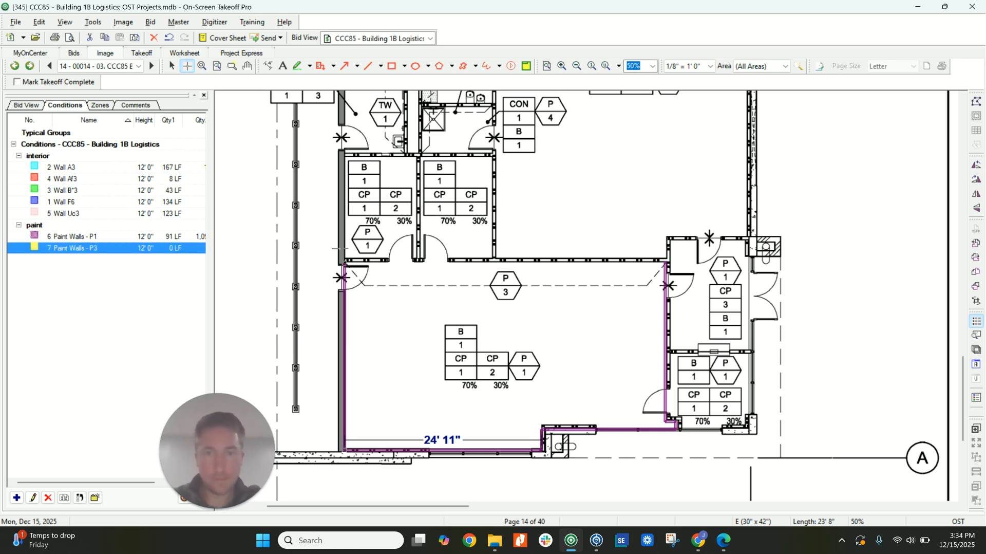
Trace Paint Walls - P3 along the open office wall shared with the meeting rooms and Main Office.
click(345, 262)
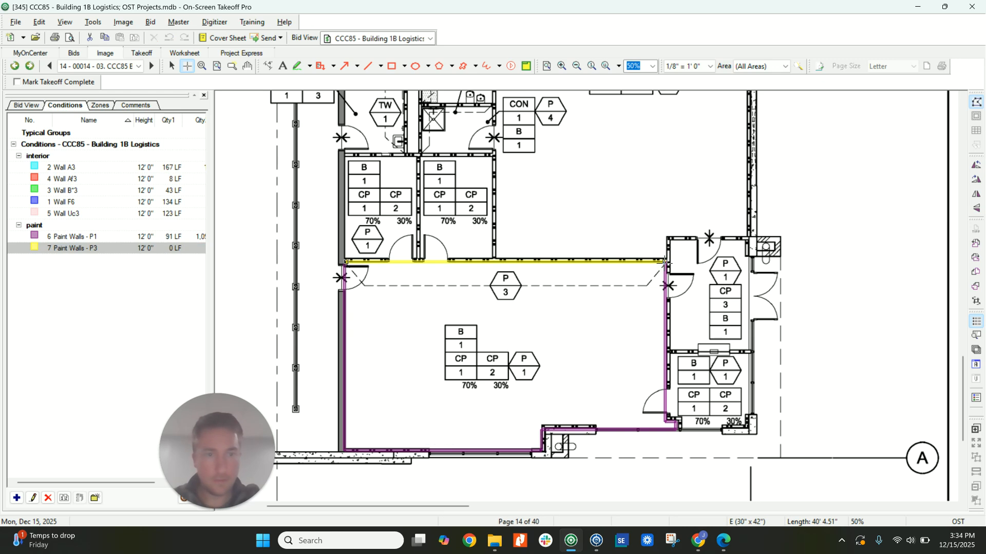
key(Escape)
scroll(616, 226, up, 2)
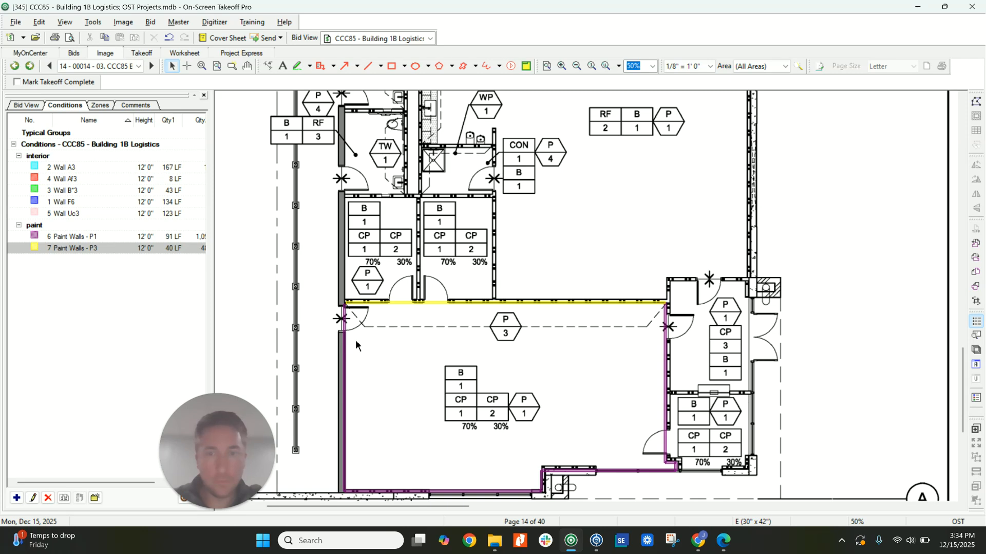
Trace Paint Walls - P1 around the two meeting rooms, covering both sides of the partition between them.
click(342, 348)
click(345, 302)
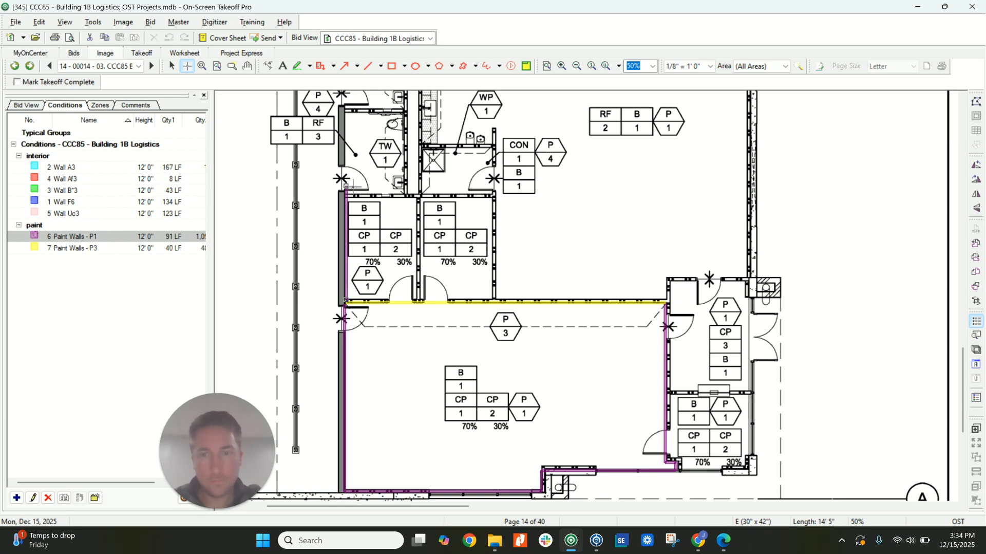
click(346, 196)
click(492, 196)
click(492, 297)
click(346, 297)
click(417, 297)
click(417, 197)
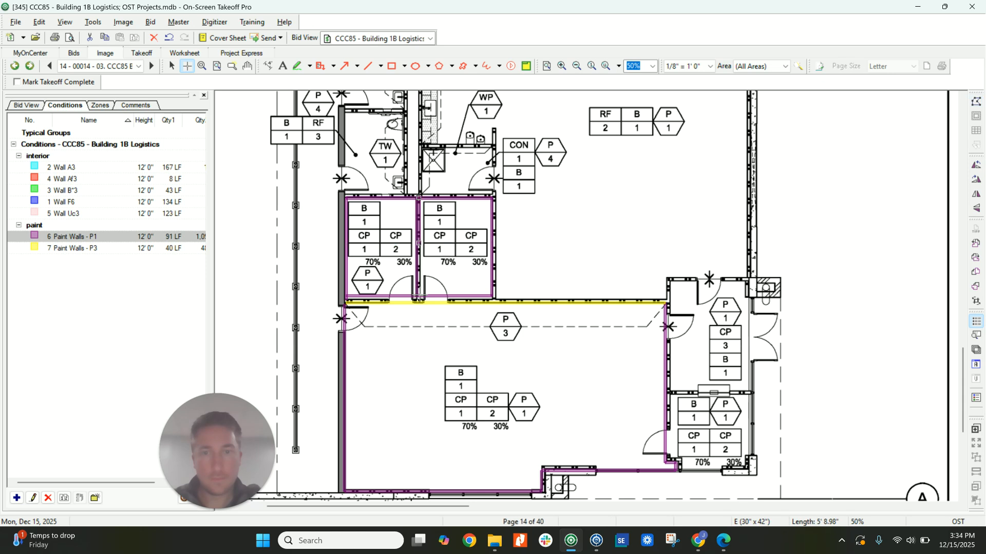
double_click(419, 246)
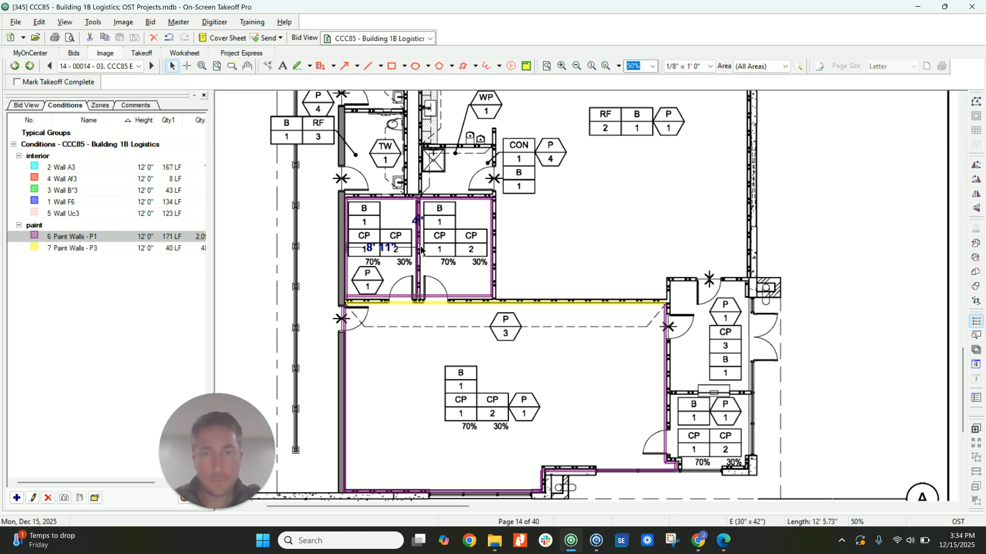
drag(421, 246, 424, 246)
click(563, 252)
Trace Paint Walls - P1 around the inside of the secure vestibule on the finish plan.
right_click(675, 388)
click(672, 392)
click(671, 282)
click(745, 282)
click(744, 391)
click(672, 390)
click(672, 397)
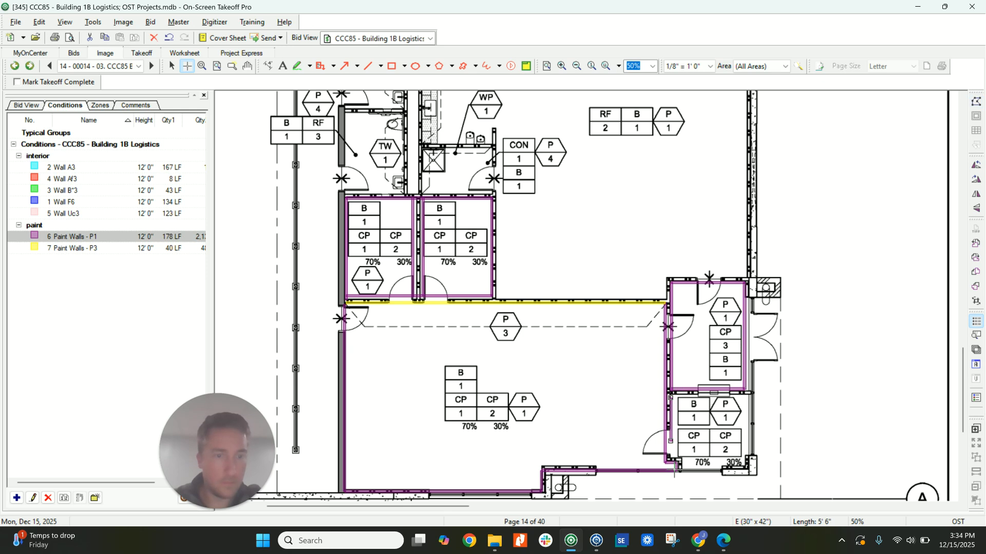
right_click(673, 442)
right_click(672, 440)
right_click(672, 422)
click(671, 419)
key(Delete)
Trace Paint Walls - P1 around the small room adjoining the vestibule, following the notch in its corner.
right_click(682, 399)
click(672, 396)
click(748, 397)
click(684, 468)
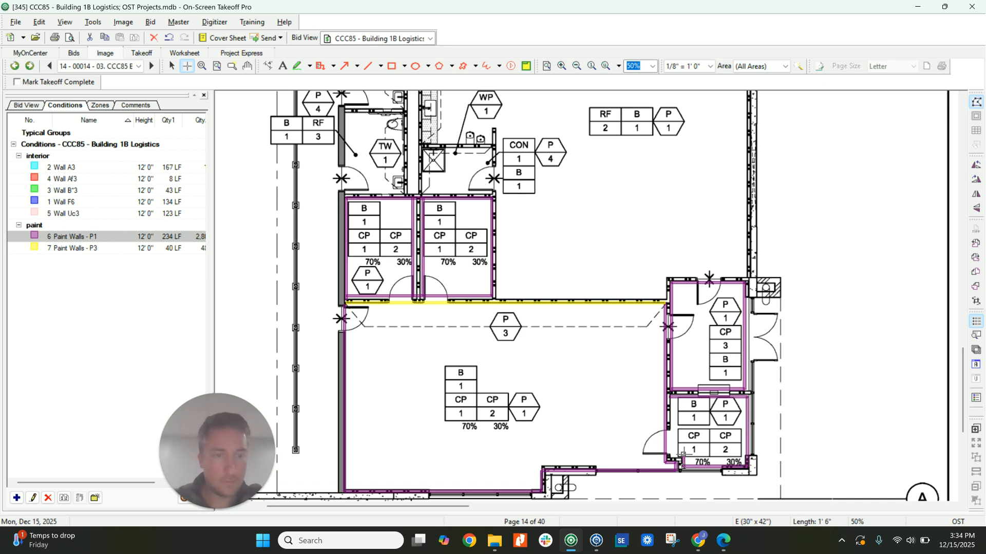
click(671, 451)
Trace Paint Walls - P1 around the Main Office, following the stub wall at the janitor closet and the double-door alcove.
scroll(594, 349, up, 3)
click(740, 150)
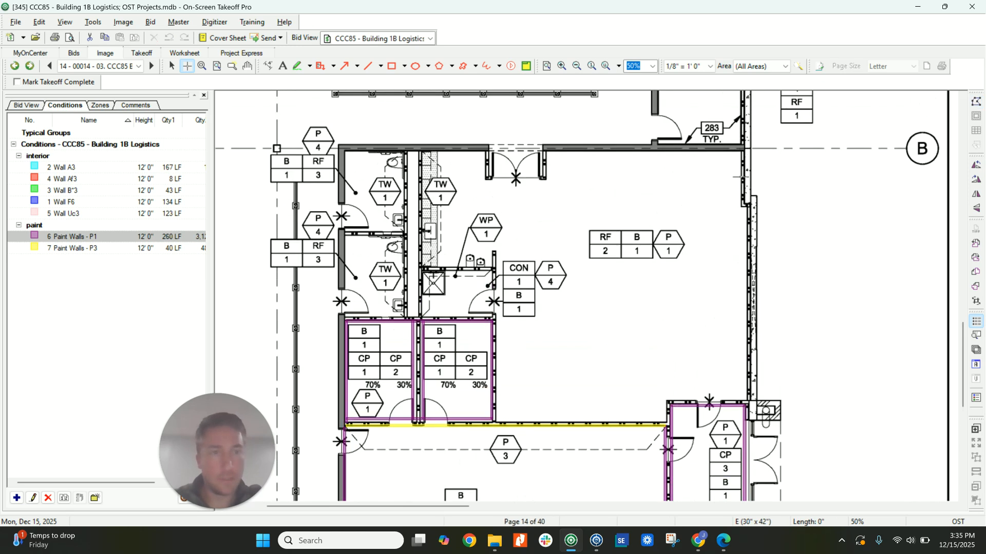
click(746, 398)
click(665, 399)
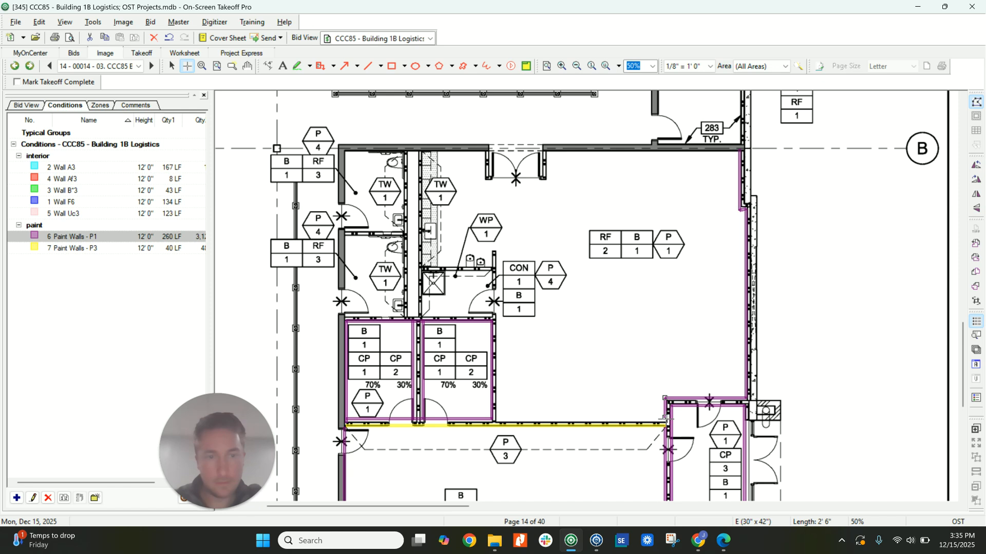
click(497, 418)
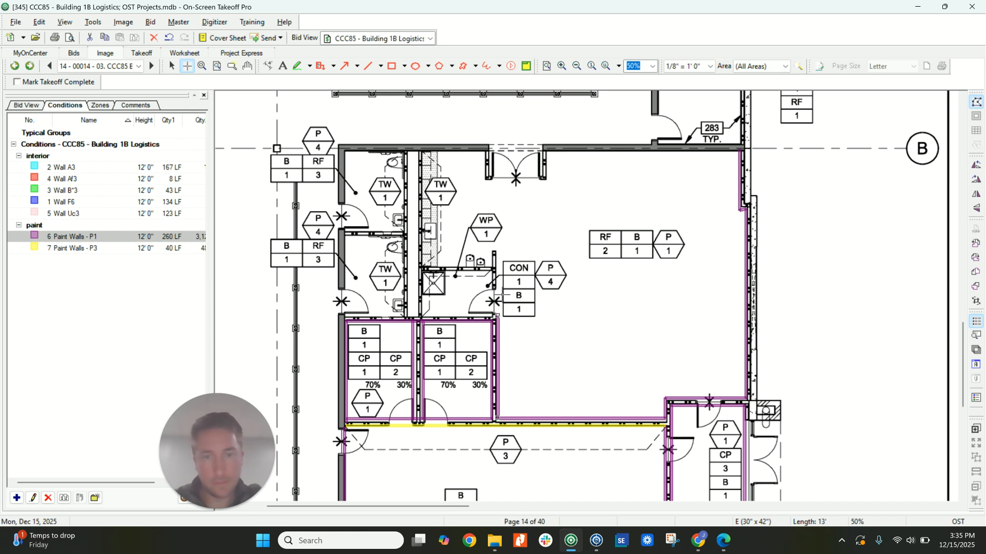
click(495, 250)
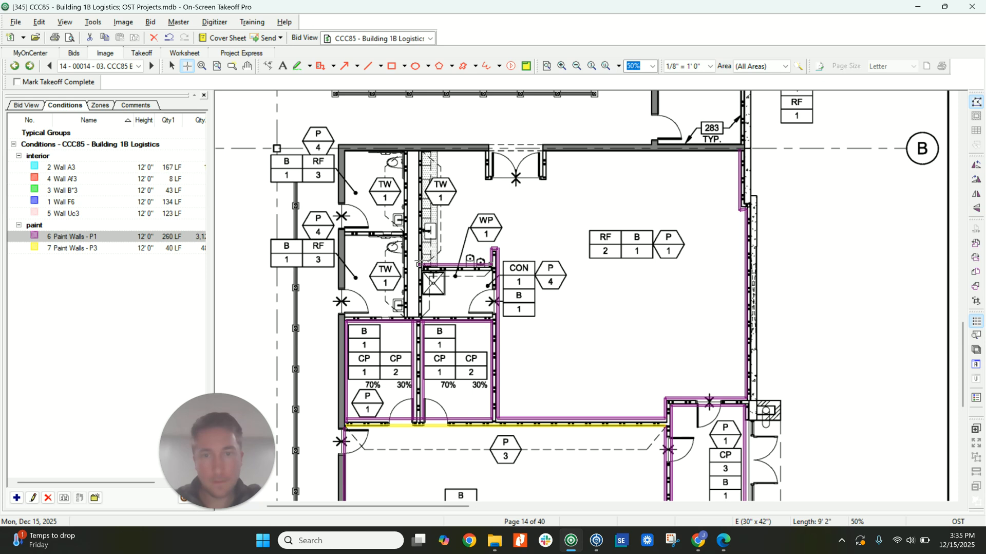
click(423, 264)
click(483, 154)
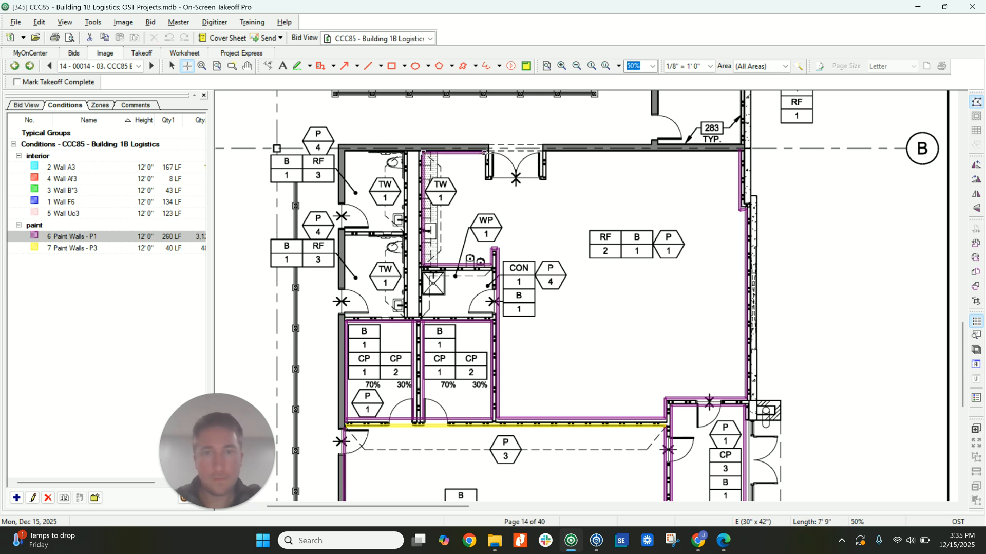
click(486, 180)
click(551, 180)
click(550, 151)
double_click(741, 150)
Duplicate the Paint Walls - P1 condition and name the copy "Paint Walls - P4".
middle_drag(363, 157, 476, 209)
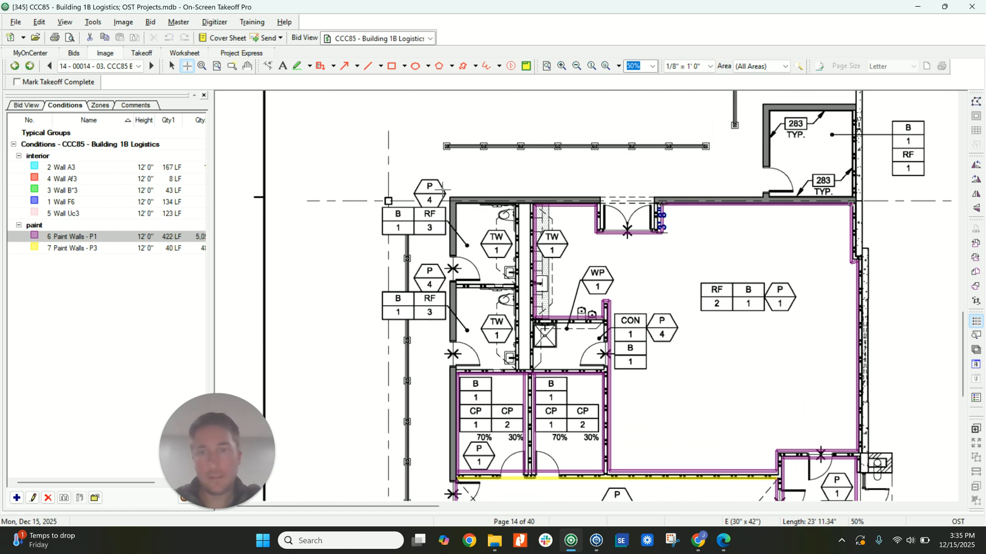
click(79, 497)
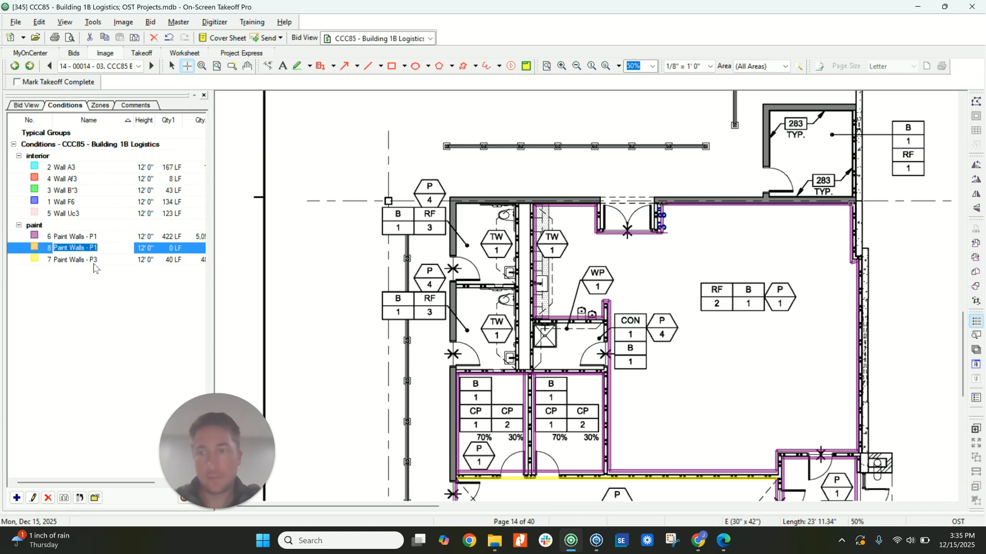
click(108, 248)
key(BackSpace)
text(4)
key(Return)
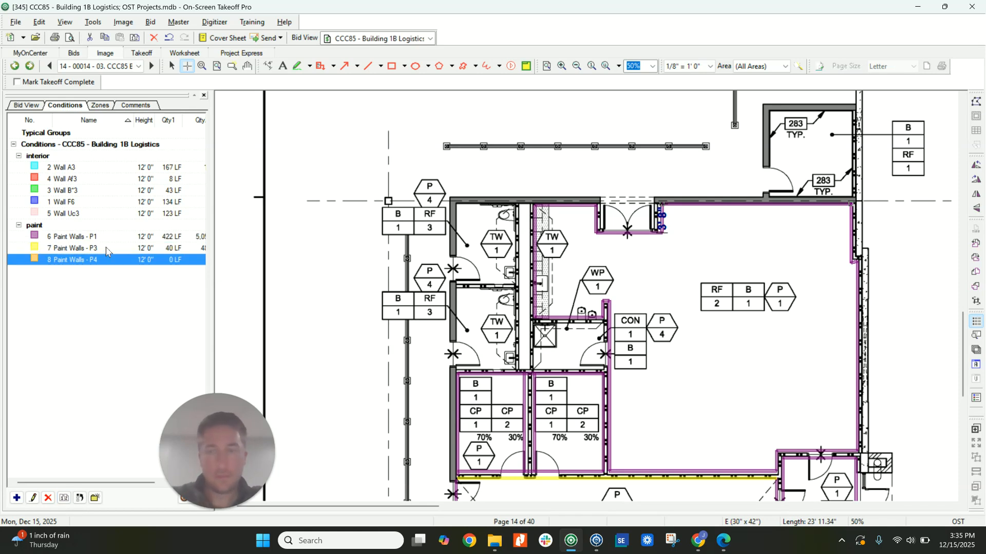
Trace Paint Walls - P4 around the two restrooms, including both sides of the wall between them.
click(458, 204)
click(459, 365)
click(513, 364)
click(513, 205)
click(458, 280)
click(513, 281)
key(Escape)
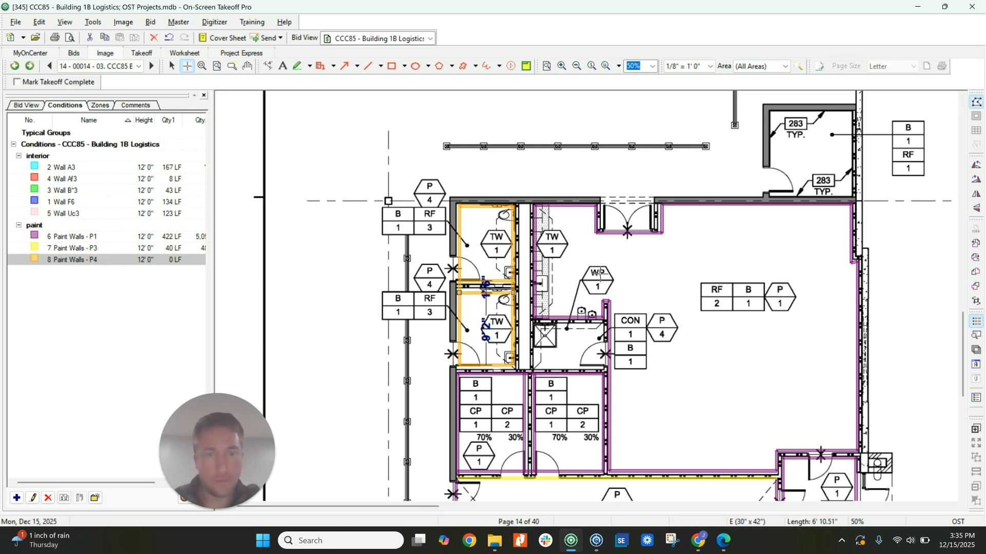
Set the height of Paint Walls - P1 to 10' to match the ceiling height on the reflected ceiling plan.
scroll(596, 279, up, 1)
scroll(596, 279, up, 1)
ctrl+scroll(565, 273, down, 2)
scroll(542, 265, down, 1)
scroll(526, 291, up, 12)
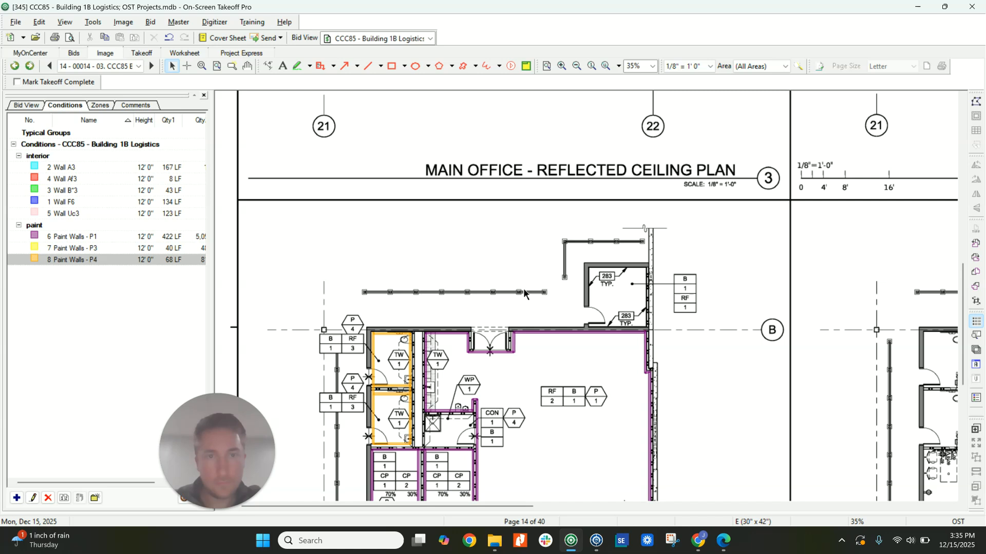
ctrl+scroll(475, 205, up, 2)
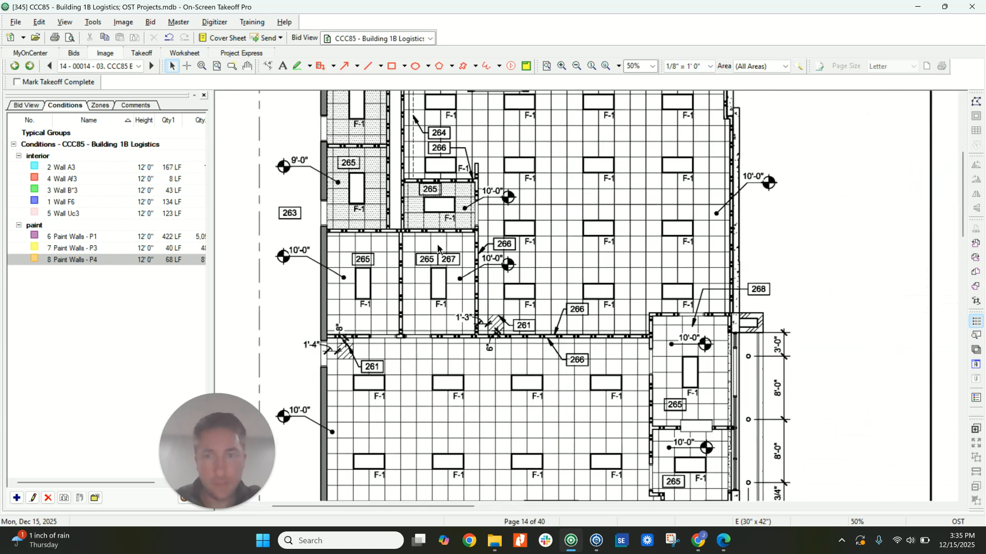
double_click(145, 237)
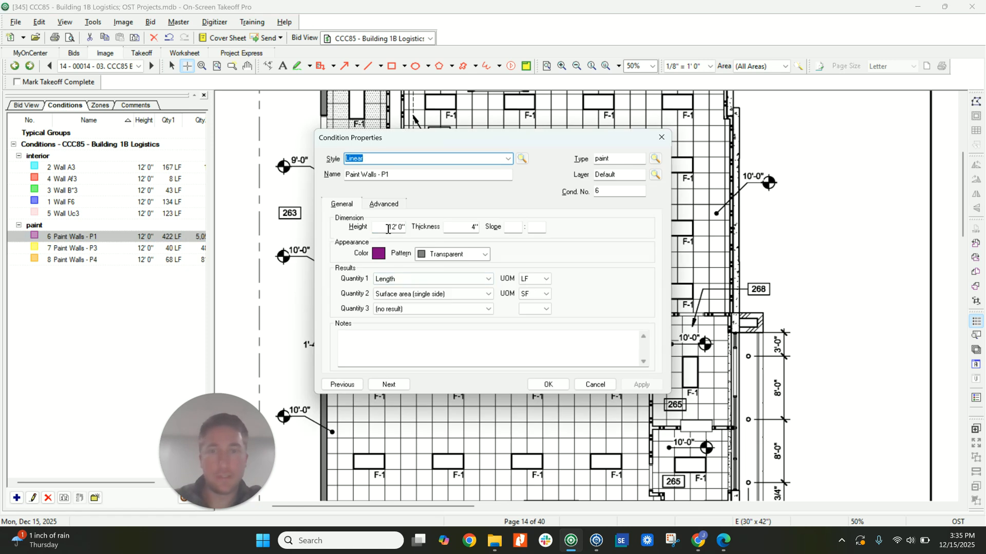
drag(390, 229, 416, 238)
click(549, 384)
Set the heights of Paint Walls - P3 and Paint Walls - P4 to 10'.
double_click(109, 248)
drag(394, 229, 417, 231)
text(00)
click(544, 388)
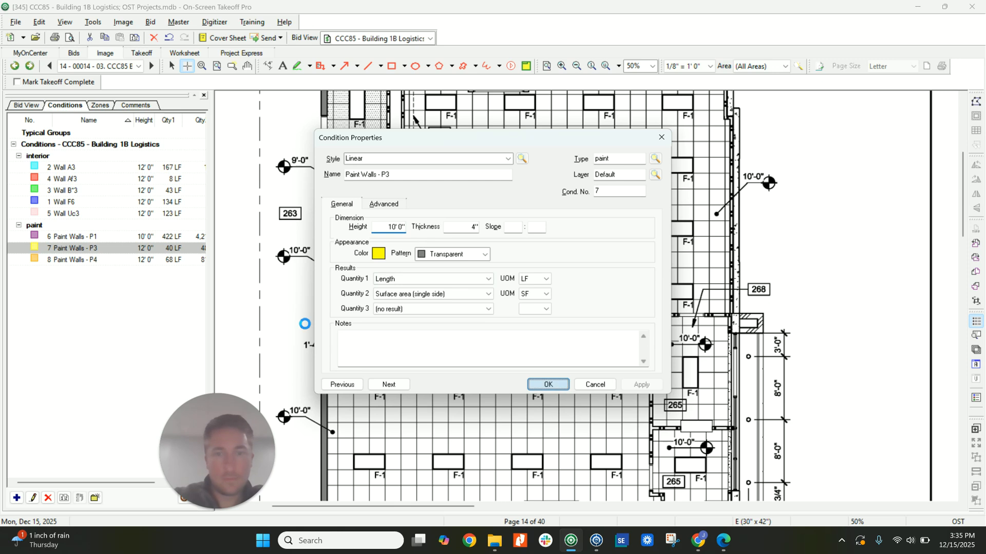
double_click(124, 260)
drag(383, 228, 419, 234)
text(10)
click(548, 386)
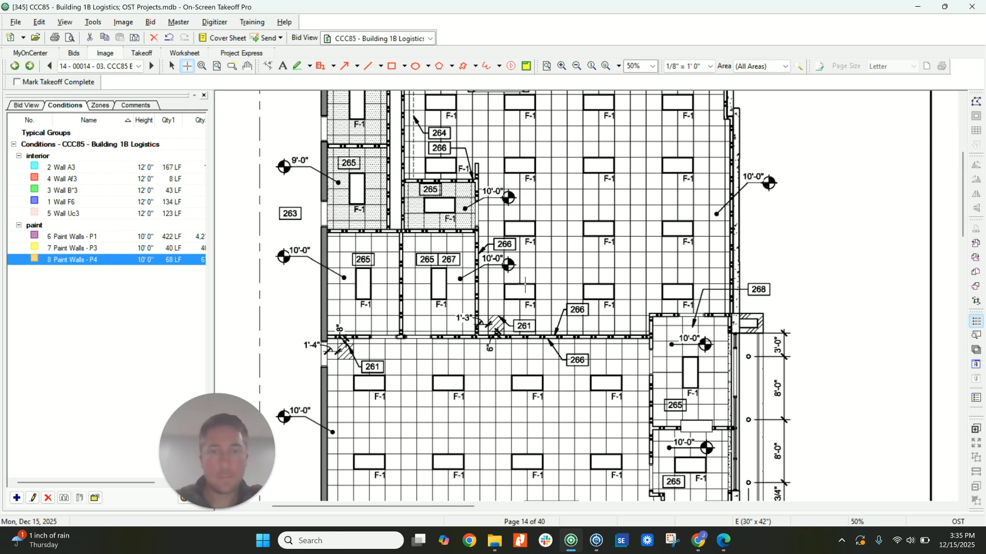
Start a new condition named "ACT" with the type Act.
scroll(529, 288, up, 2)
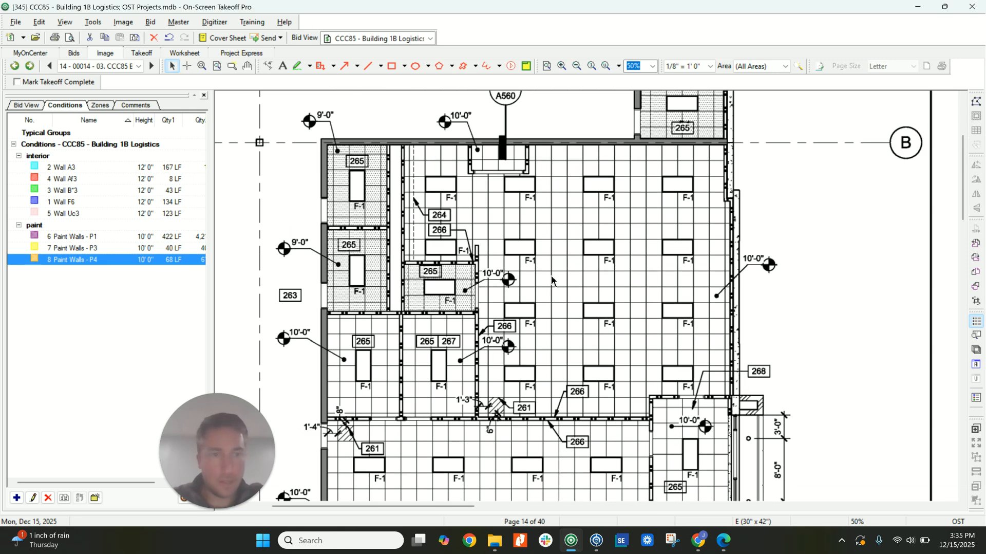
scroll(550, 280, down, 3)
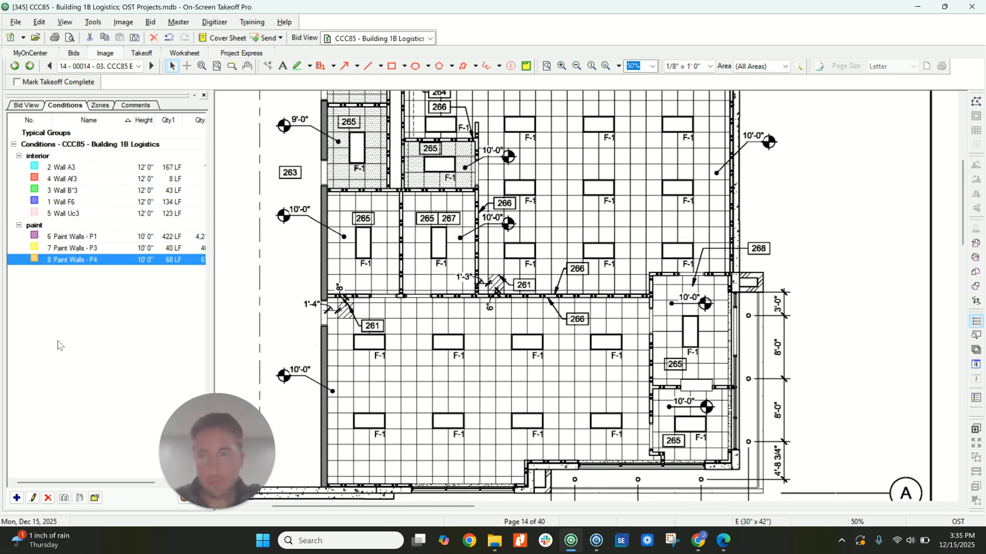
click(19, 495)
click(611, 160)
text(Ac)
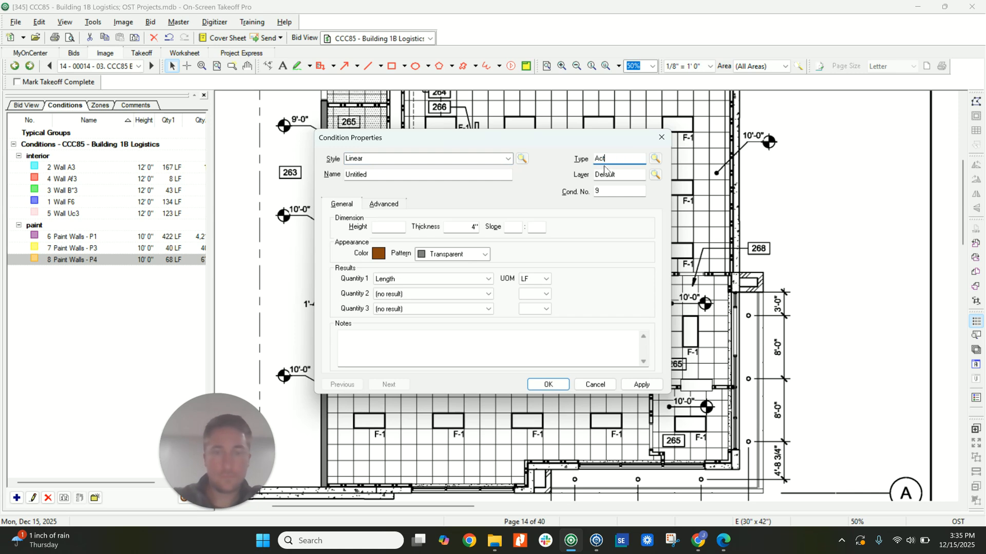
text(t)
key(Tab)
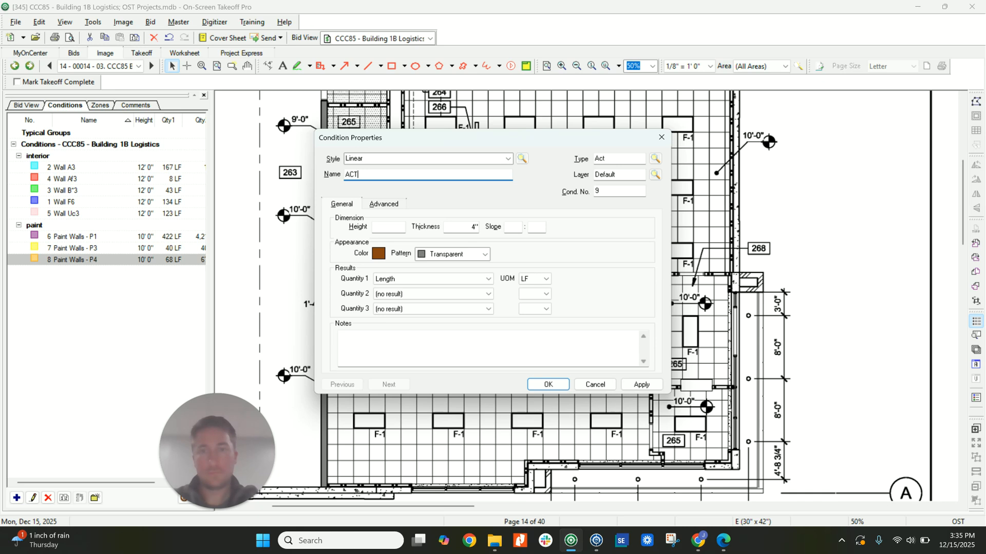
Make ACT an area condition with perimeter in LF as second quantity, color it yellow, and save it.
click(508, 158)
click(406, 181)
click(422, 298)
click(437, 315)
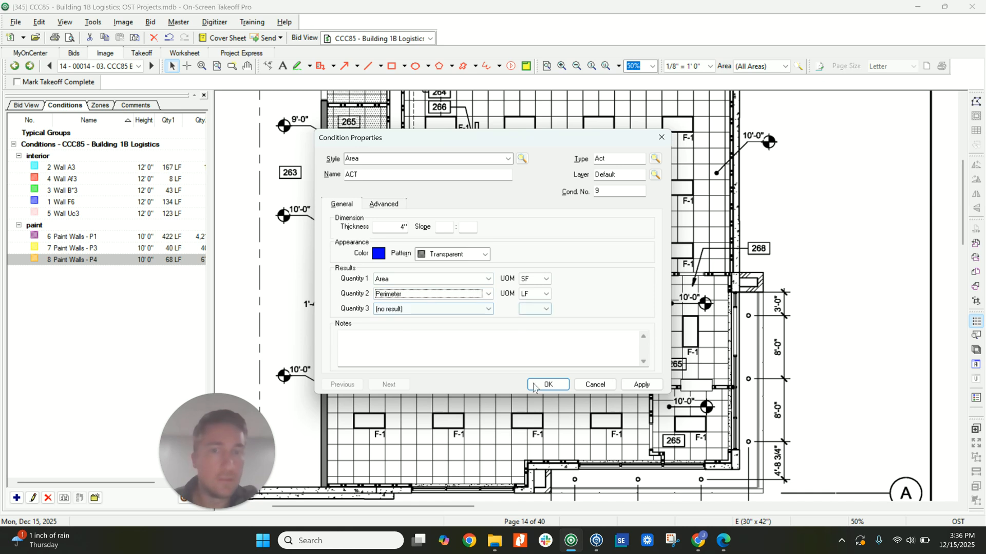
click(378, 253)
click(390, 217)
click(386, 346)
click(548, 384)
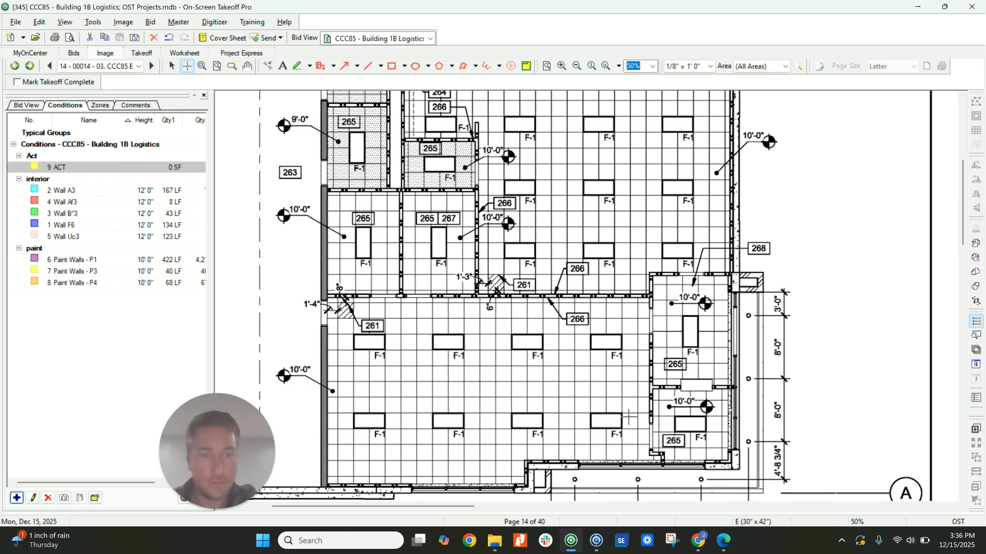
Trace ACT over the open office ceiling and the two small rooms beside it on the reflected ceiling plan.
click(328, 484)
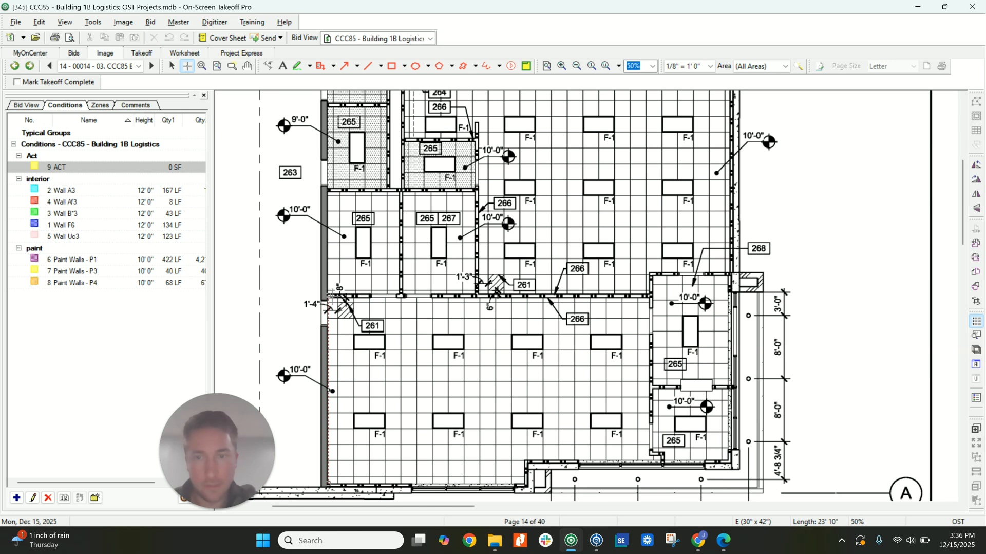
click(329, 296)
click(650, 296)
click(650, 461)
click(525, 461)
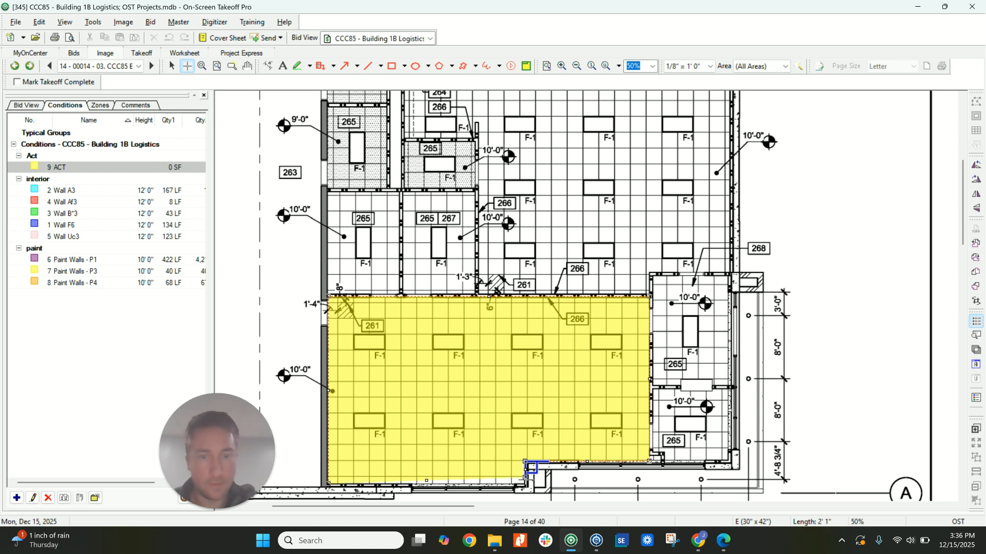
double_click(525, 485)
mouse_move(653, 461)
mouse_down()
mouse_move(728, 389)
mouse_move(660, 270)
mouse_move(651, 274)
mouse_up()
Trace ACT over the Main Office ceiling, leaving out the janitor closet, and over the two meeting rooms.
scroll(684, 324, up, 2)
scroll(722, 217, up, 2)
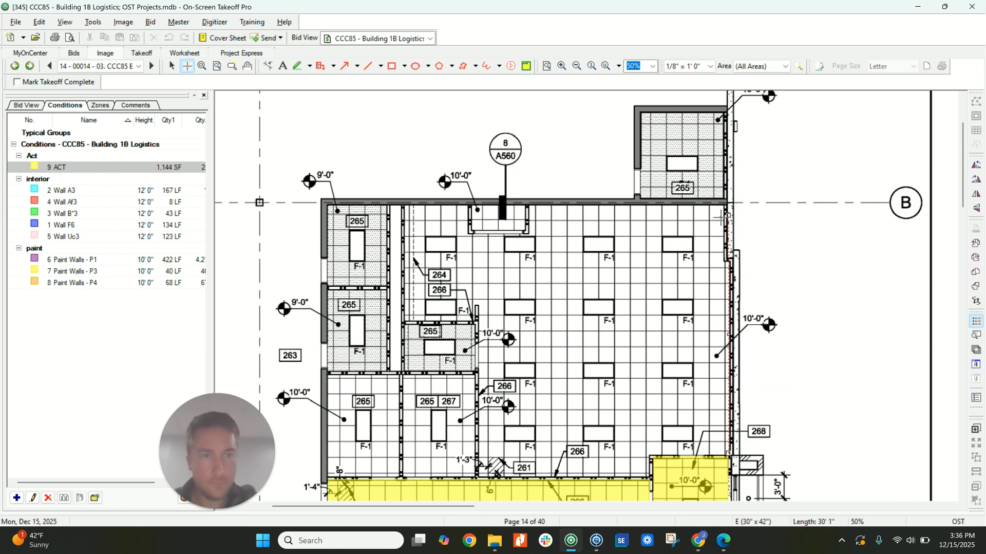
click(730, 204)
click(403, 204)
double_click(403, 321)
click(483, 322)
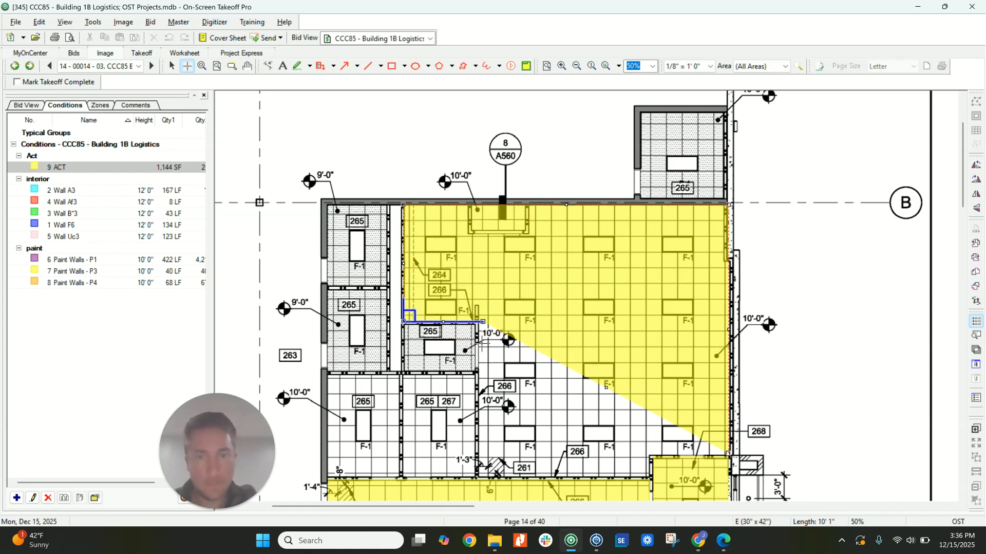
click(483, 474)
click(646, 476)
double_click(645, 454)
drag(474, 475, 327, 476)
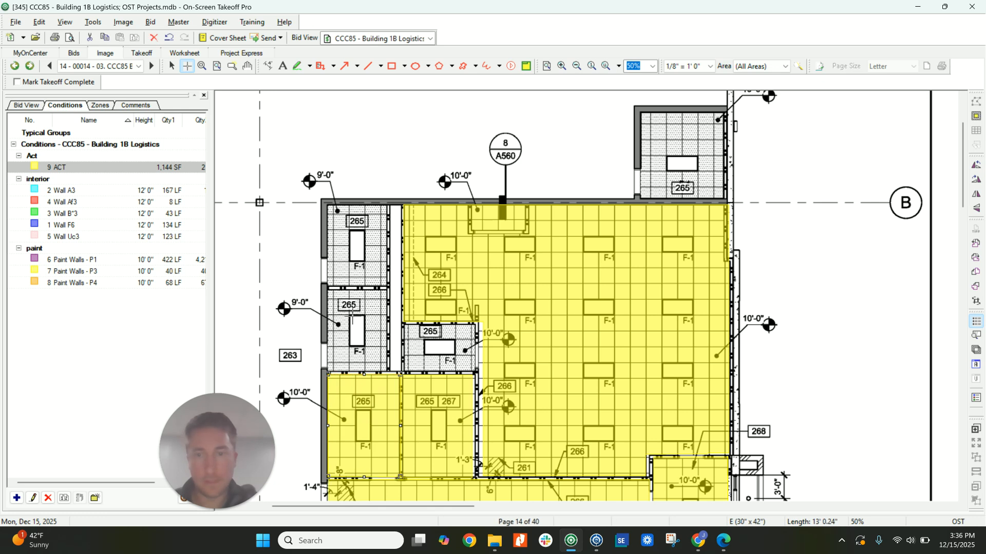
Duplicate the ACT condition and name the copy "ACT - Vinyl".
click(64, 497)
key(End)
text(- )
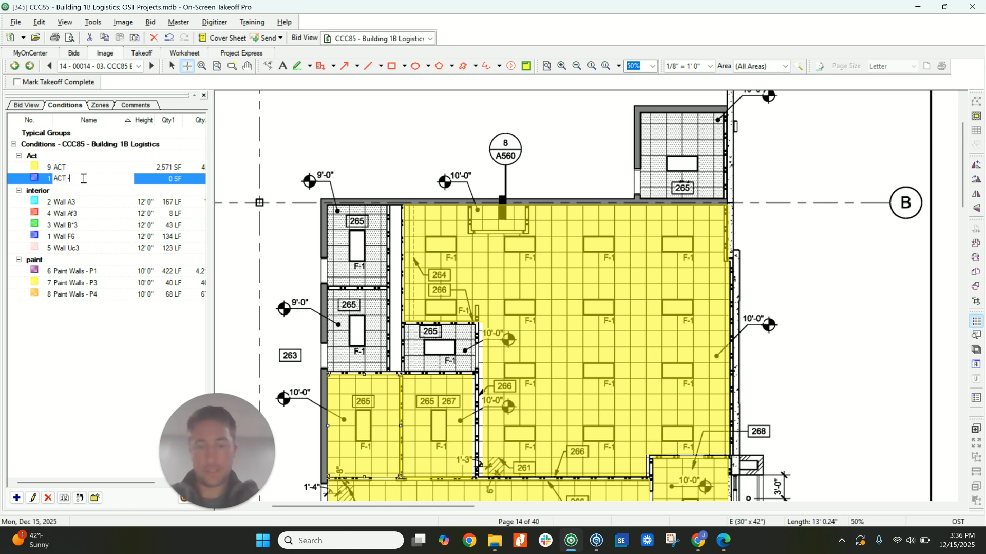
text(Vinyl)
key(Return)
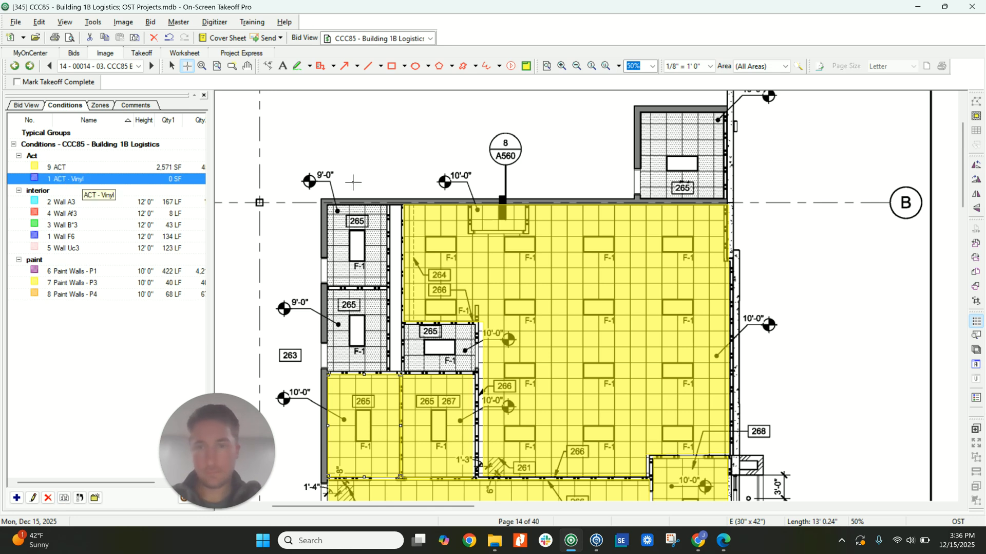
Mark ACT - Vinyl over the shaded ceilings of both restrooms, the janitor closet and the MDF/De-Mark room.
click(327, 204)
drag(388, 290, 388, 289)
mouse_move(389, 292)
mouse_down()
mouse_move(358, 359)
mouse_move(328, 371)
mouse_up()
drag(404, 371, 476, 323)
key(Escape)
scroll(743, 262, down, 3)
key(space)
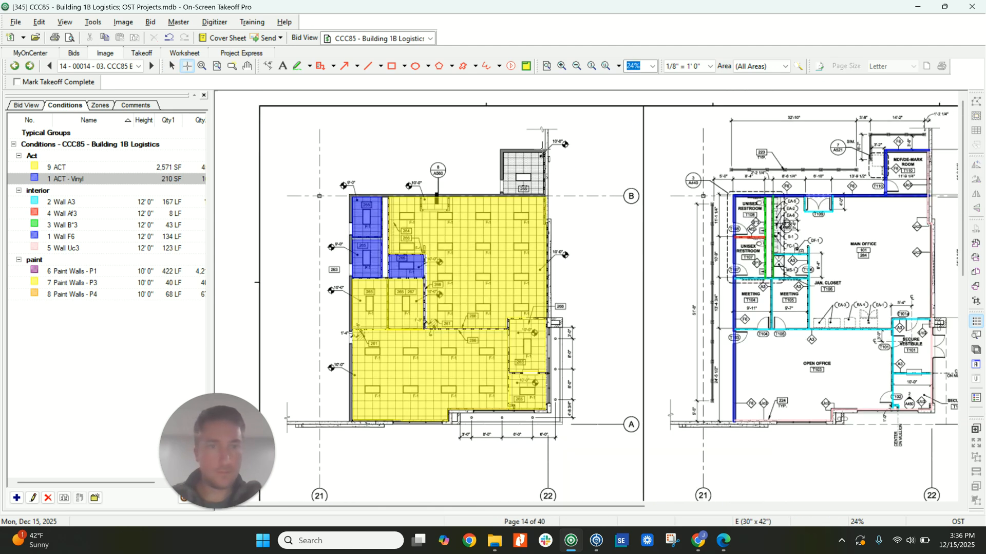
drag(545, 150, 501, 194)
key(Escape)
Go to page 15 with the North Shipping Office plans.
scroll(556, 243, down, 2)
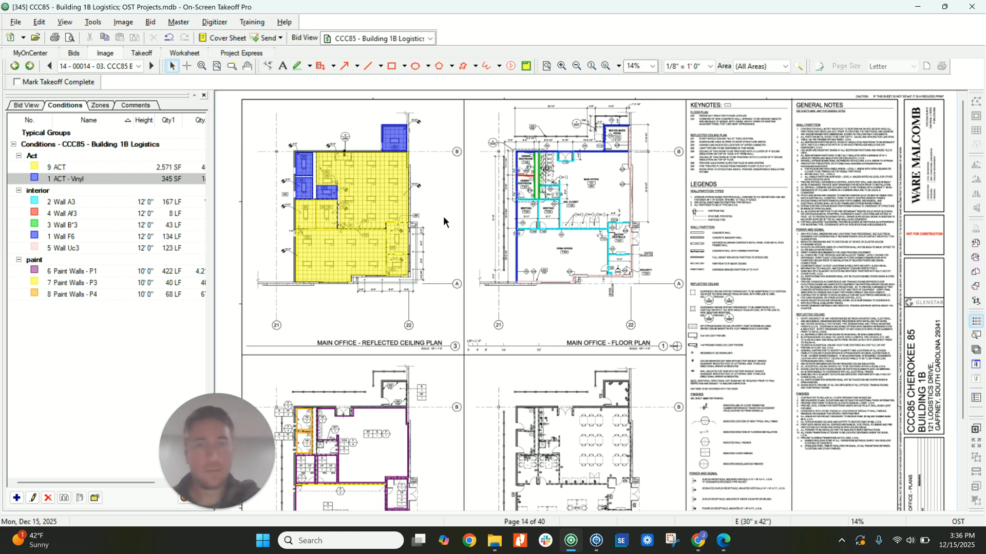
click(152, 67)
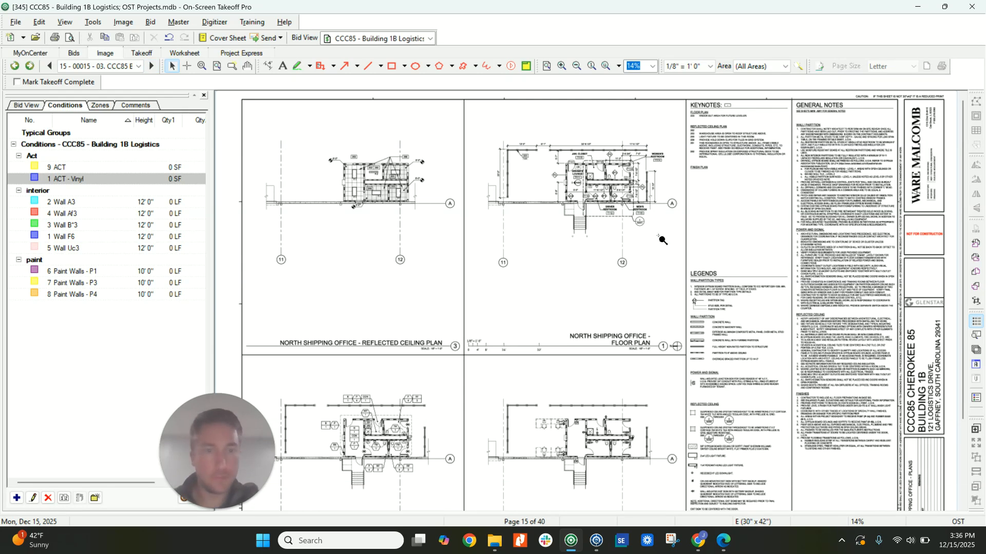
Trace Paint Walls - P3 along the North Shipping Office floor plan's outer P3 walls and the wall between the lounge and restrooms.
scroll(658, 189, up, 1)
scroll(659, 190, up, 4)
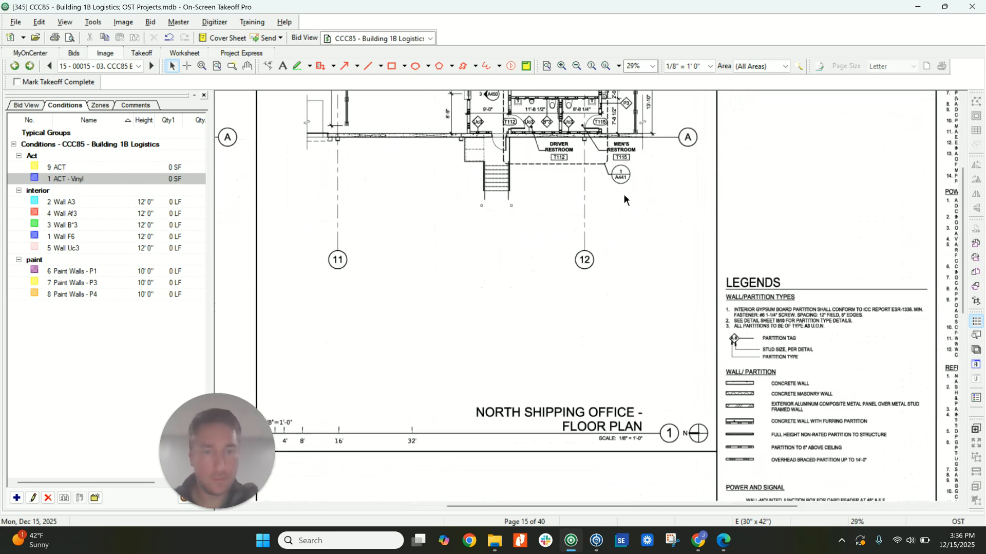
scroll(625, 195, up, 3)
ctrl+scroll(517, 220, up, 4)
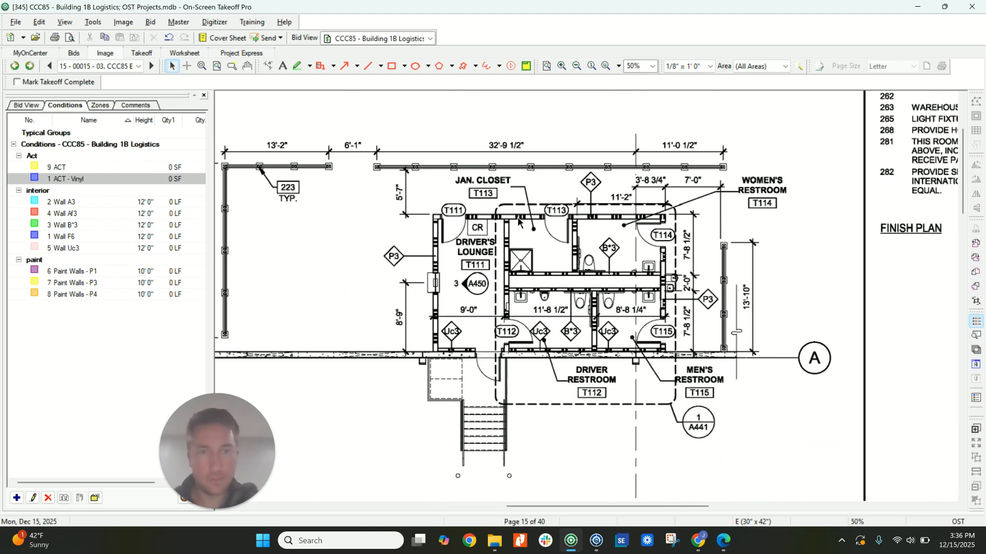
click(96, 283)
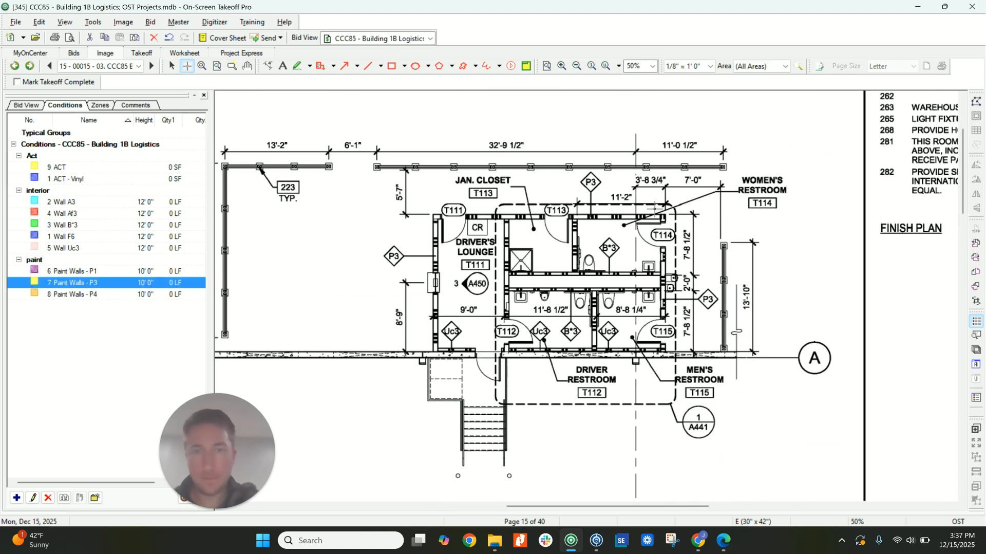
click(667, 216)
click(435, 216)
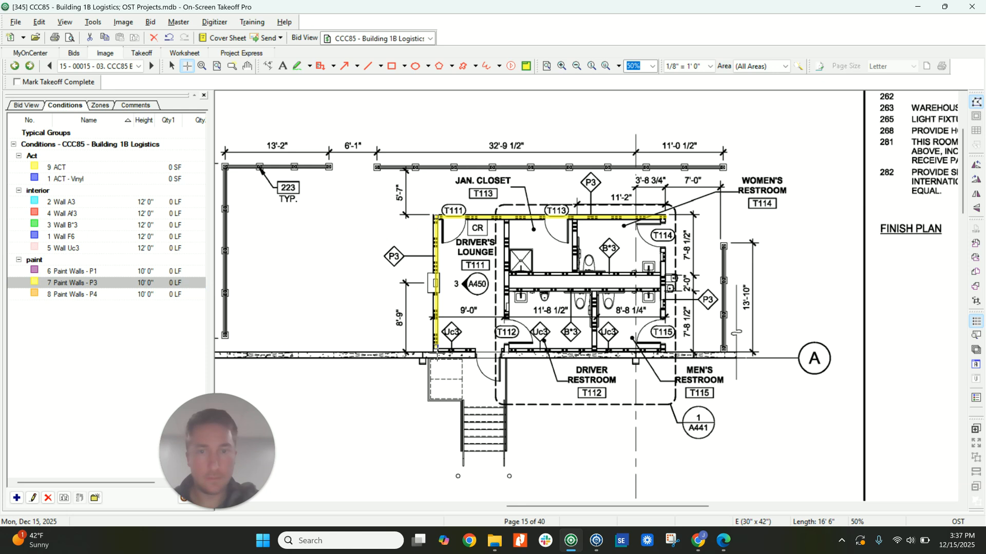
click(508, 217)
double_click(506, 353)
click(664, 217)
double_click(664, 352)
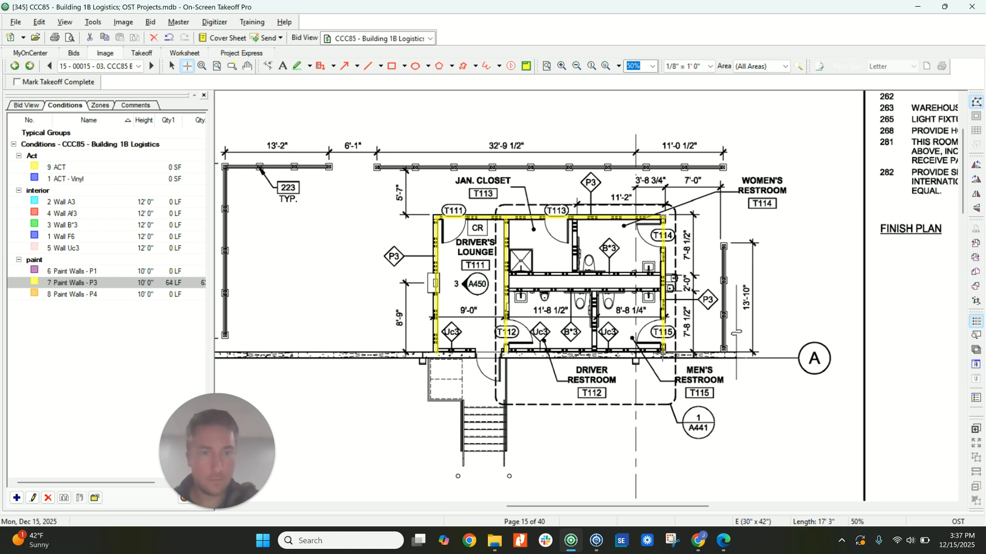
Trace Wall B*3 along the two parallel walls of the plumbing chase between the restrooms.
click(90, 226)
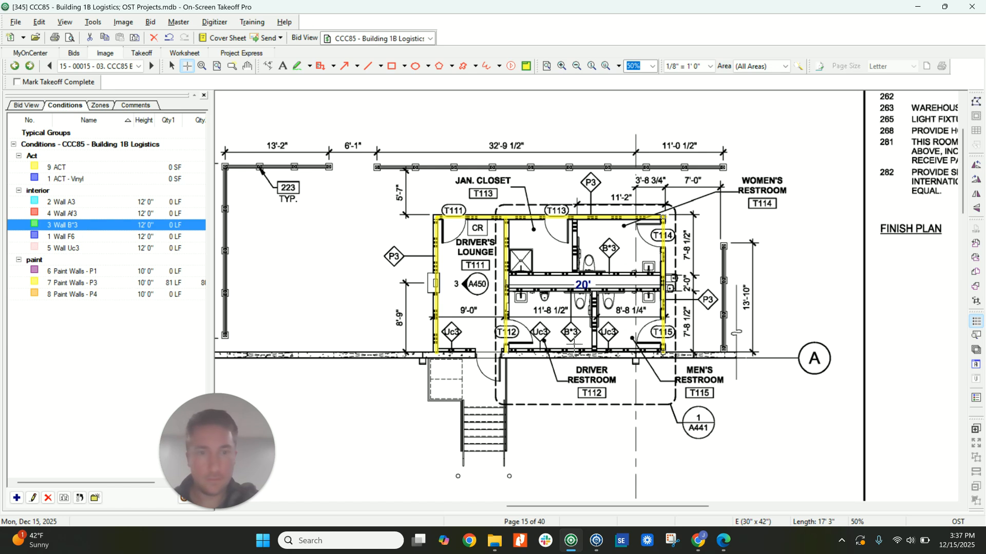
drag(505, 291, 664, 291)
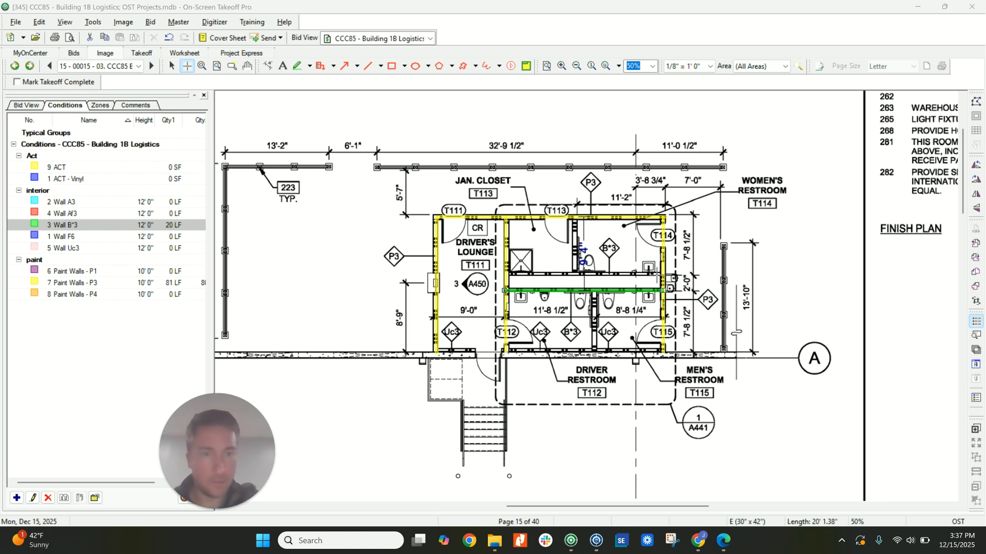
double_click(670, 276)
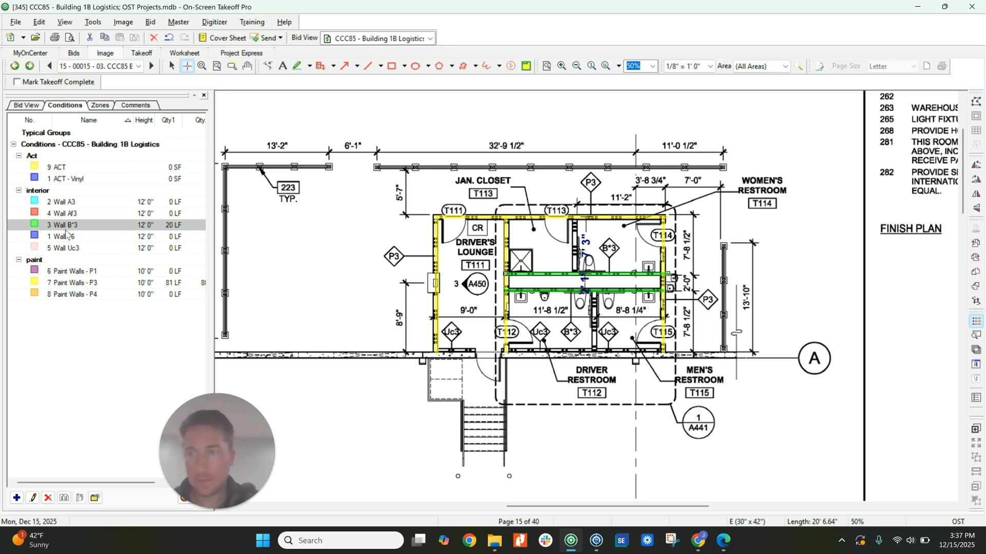
Duplicate the Wall B*3 condition and name the copy "Wall P3".
click(64, 498)
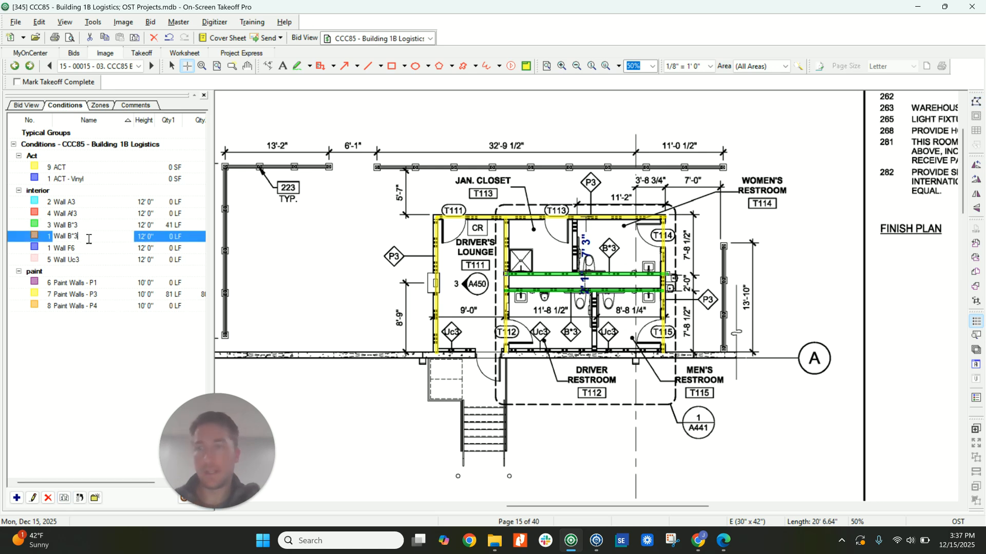
key(BackSpace)
key(BackSpace)
key(BackSpace)
text(P)
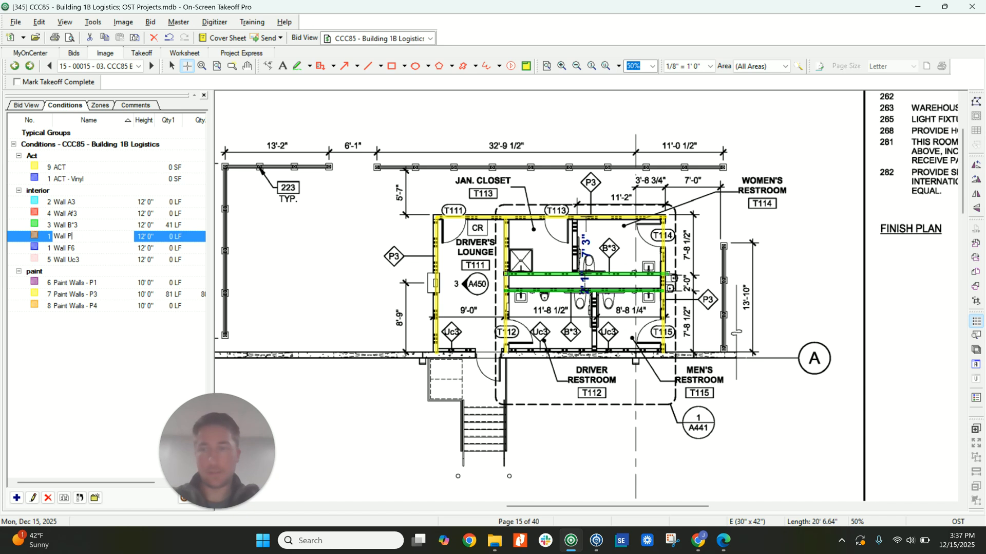
text(3)
key(Return)
key(Escape)
Select all of this page's Paint Walls - P3 takeoff and reassign it to Wall P3.
right_click(101, 294)
click(135, 408)
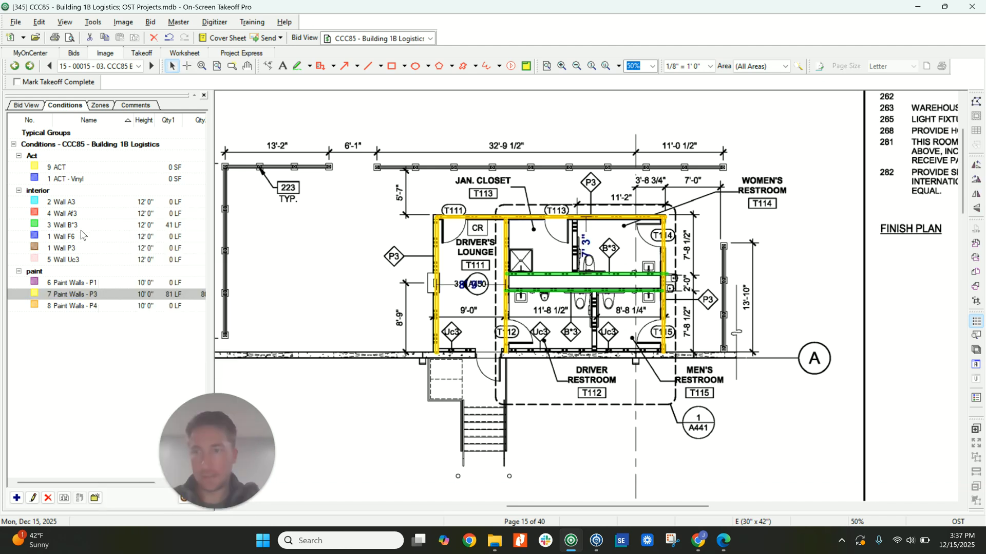
right_click(80, 248)
click(128, 419)
click(495, 289)
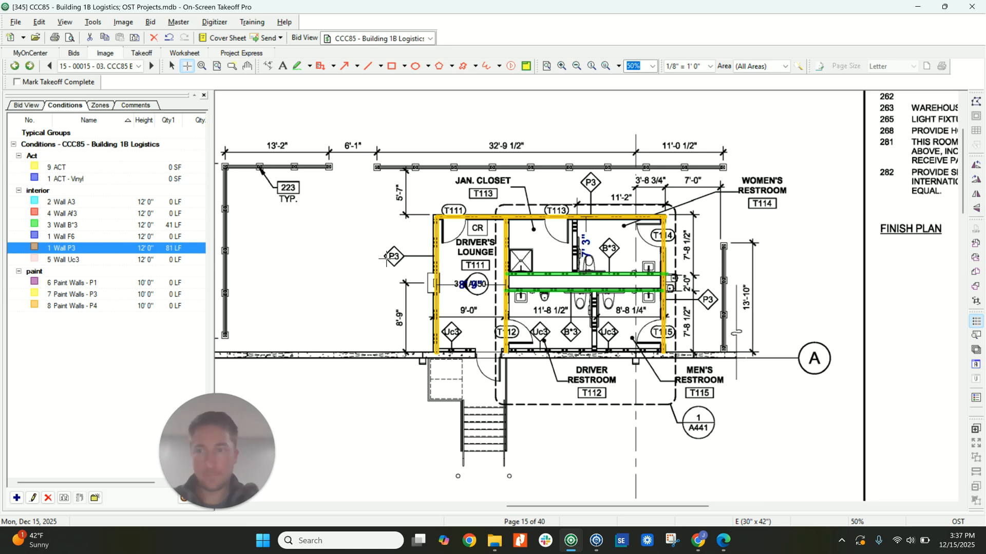
Trace Wall B*3 along the partition between the driver restroom and the men's restroom, from the chase wall to the exterior wall.
click(583, 318)
scroll(590, 325, up, 3)
click(618, 220)
key(space)
click(590, 218)
double_click(590, 367)
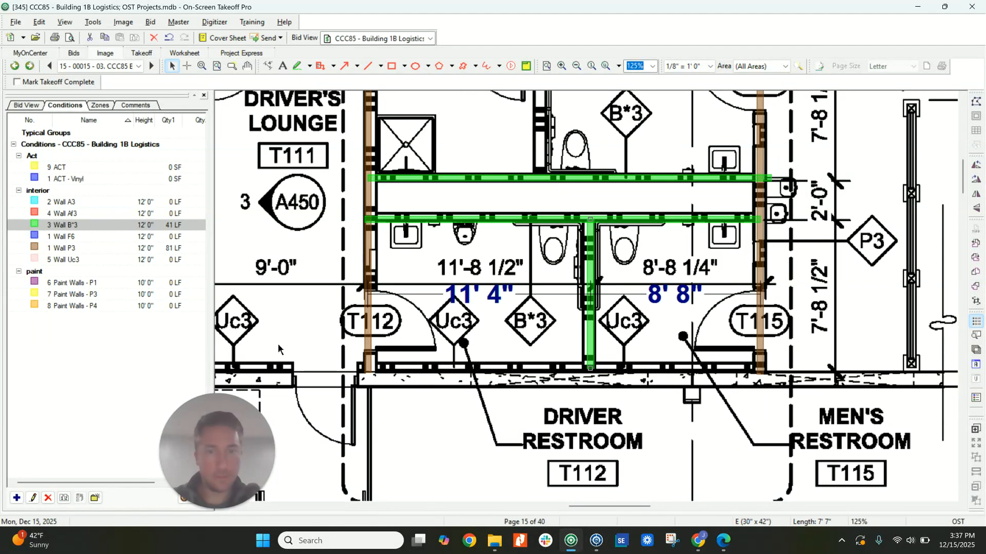
Trace Wall Uc3 along the exterior-wall furring of the driver and men's restrooms and the driver's lounge.
click(87, 260)
click(377, 366)
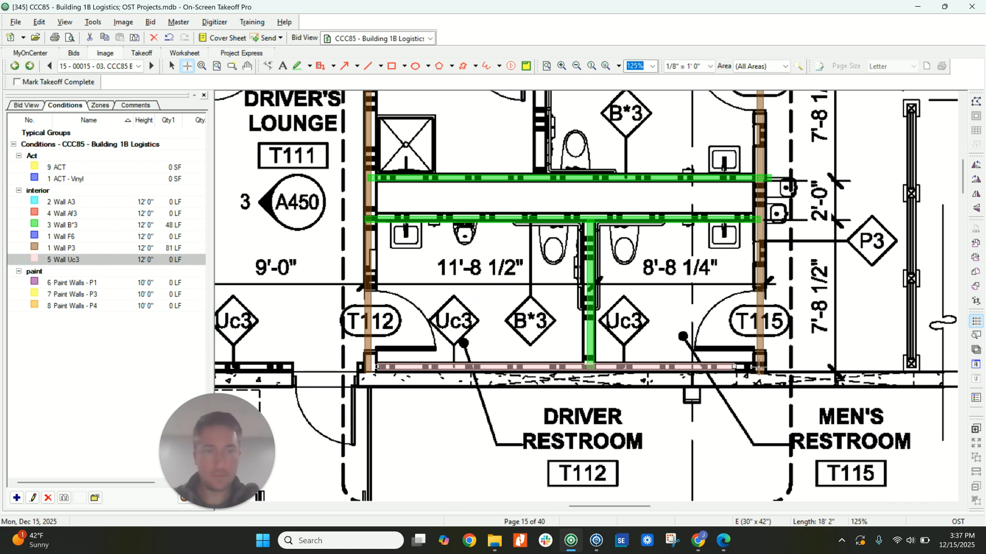
double_click(760, 366)
scroll(476, 357, down, 3)
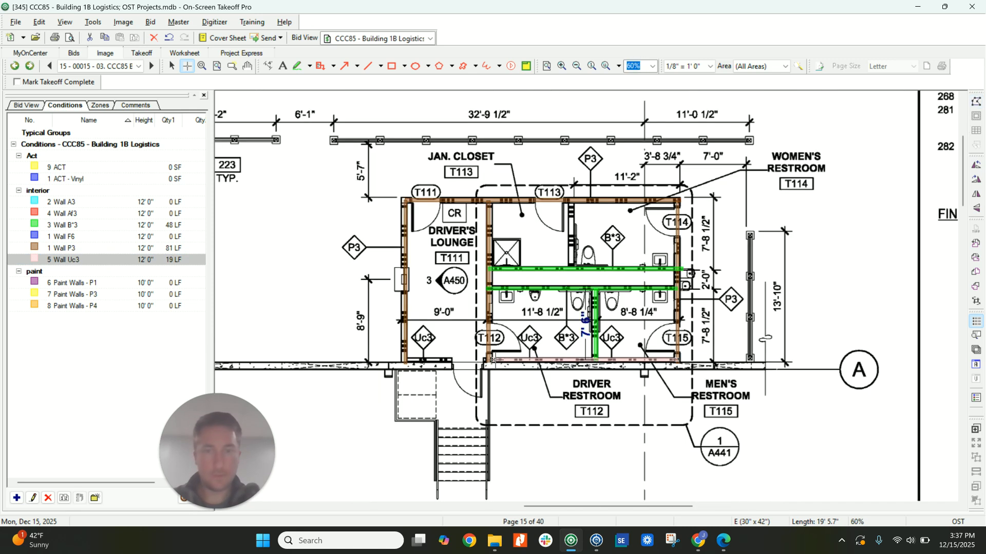
key(Escape)
drag(493, 360, 406, 360)
Mark ACT over the driver's lounge ceiling on the North Shipping Office reflected ceiling plan.
scroll(397, 295, down, 2)
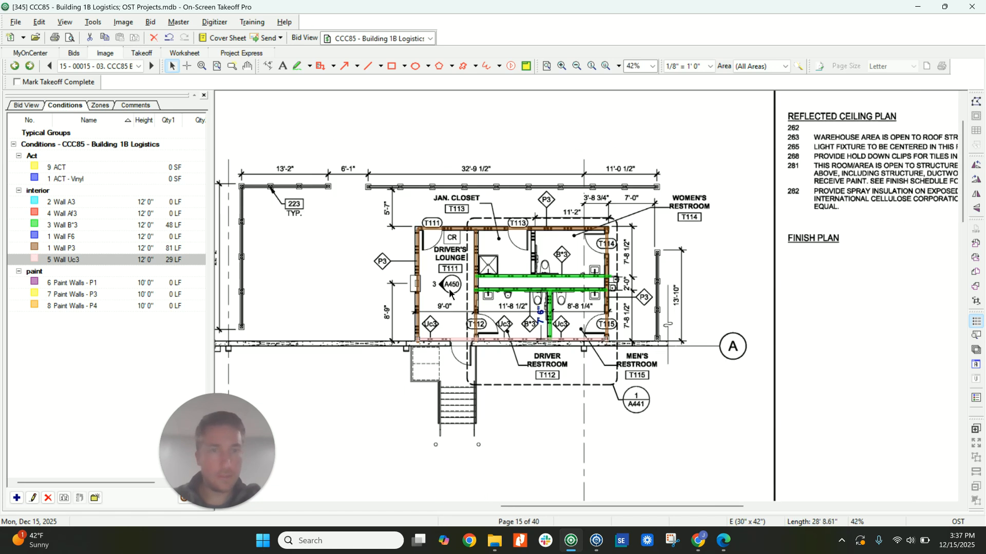
scroll(397, 294, down, 1)
middle_drag(347, 329, 740, 271)
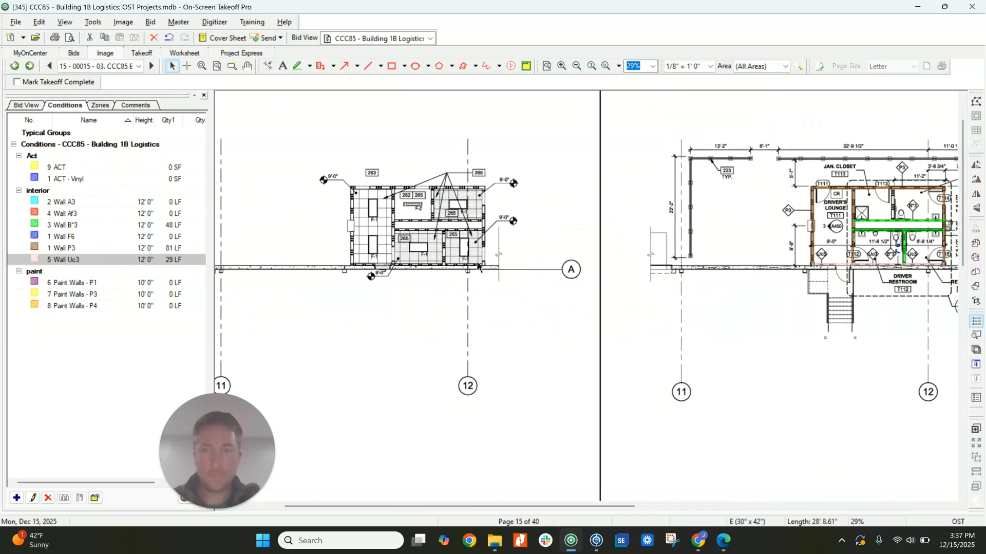
scroll(383, 215, up, 3)
click(71, 168)
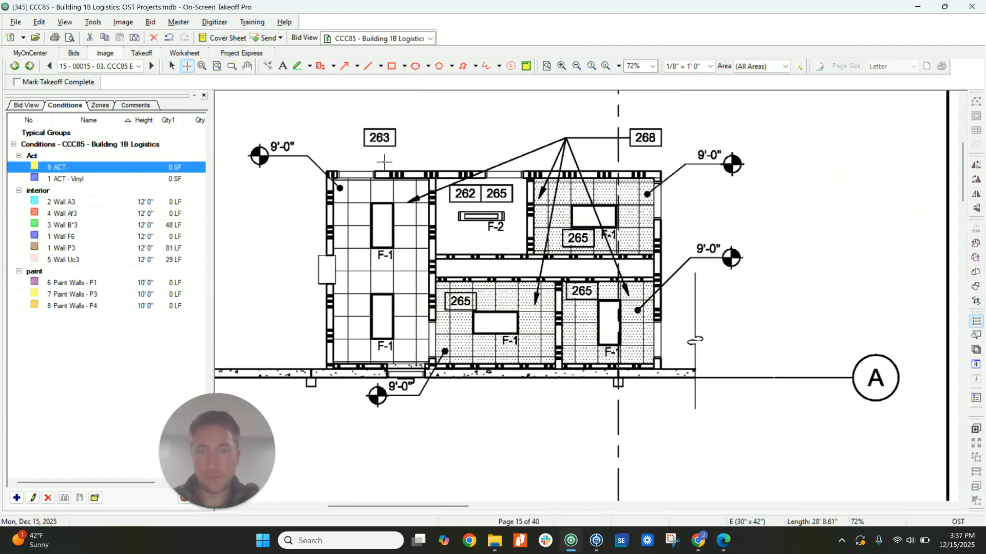
mouse_move(334, 178)
mouse_down()
mouse_move(407, 353)
mouse_move(428, 365)
mouse_move(656, 279)
mouse_move(533, 173)
mouse_up()
Mark ACT - Vinyl over the shaded ceilings of the three restrooms.
click(80, 179)
scroll(471, 217, down, 6)
key(Escape)
scroll(472, 220, down, 1)
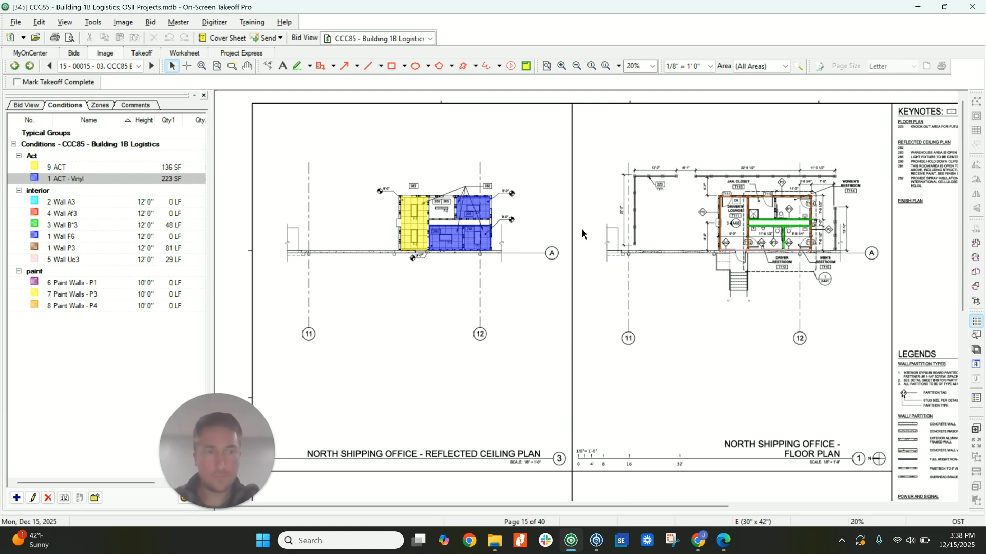
Trace Paint Walls - P1 along the outside faces of the office's three warehouse-side walls on the North Shipping Office finish plan.
scroll(585, 231, down, 5)
scroll(468, 221, up, 3)
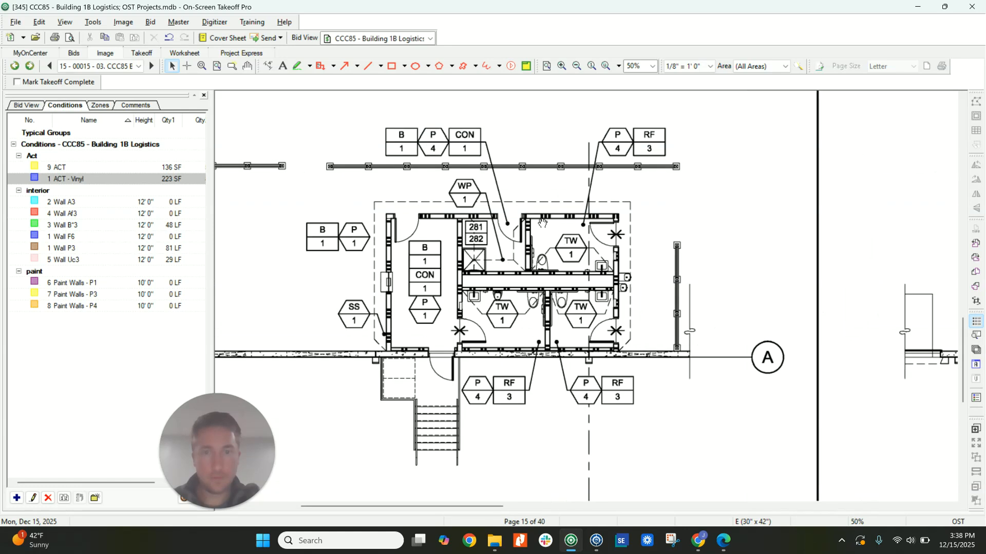
middle_drag(543, 224, 660, 228)
click(72, 282)
click(501, 355)
click(501, 215)
click(738, 216)
click(737, 357)
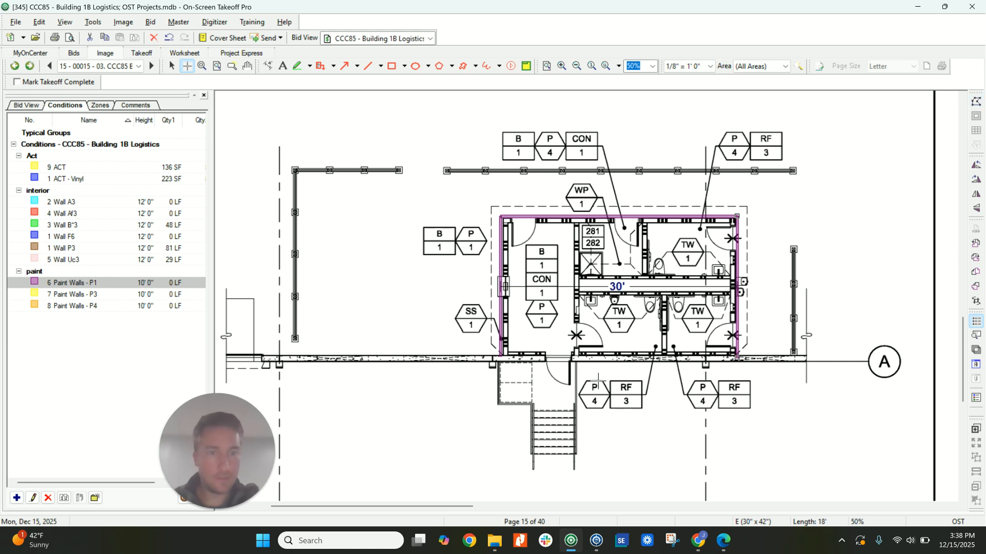
key(Escape)
Trace Paint Walls - P1 around all inside walls of the driver's lounge.
click(511, 355)
click(511, 224)
click(571, 224)
click(572, 352)
double_click(510, 352)
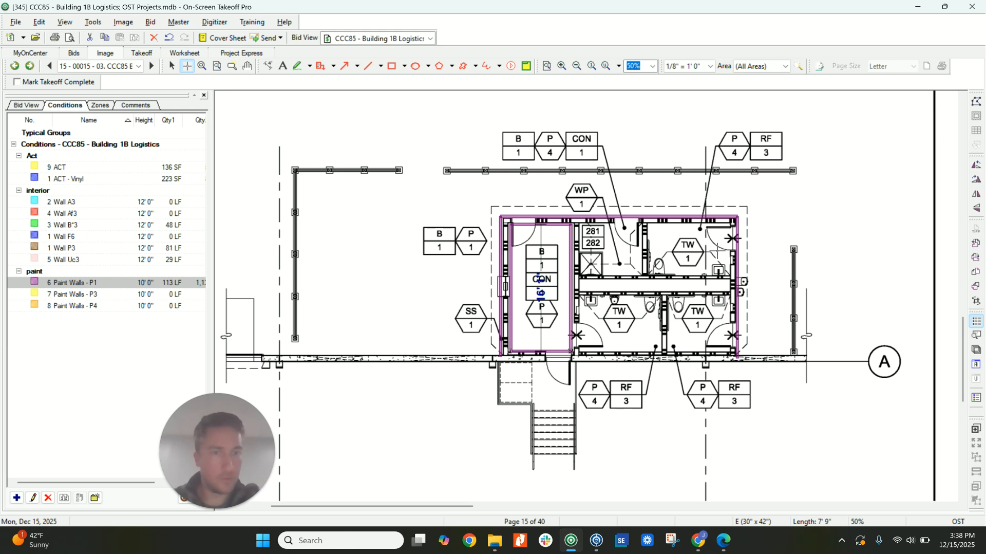
Trace Paint Walls - P4 around the perimeter of the driver and men's restrooms and of the janitor closet and women's restroom.
click(72, 305)
click(579, 298)
click(729, 298)
click(730, 351)
click(582, 351)
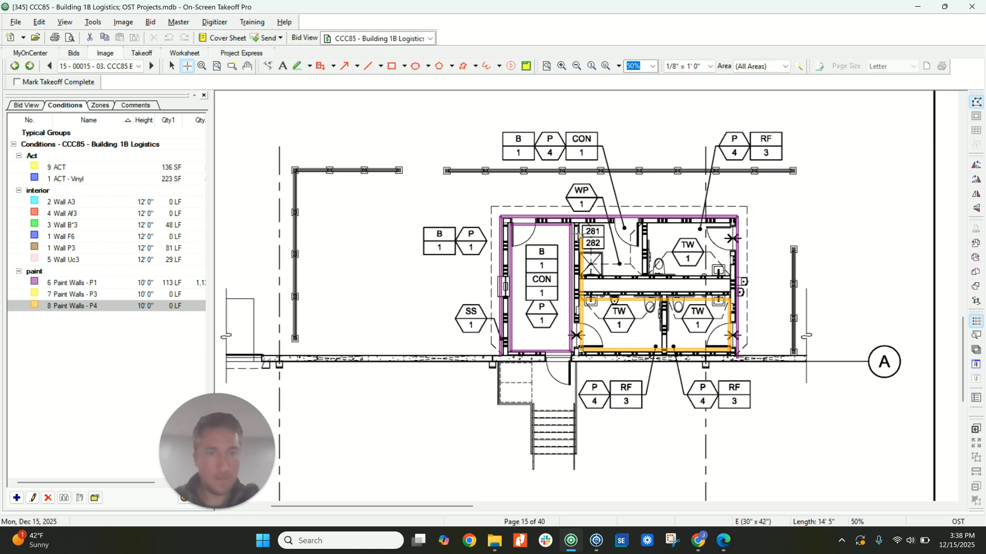
click(582, 224)
click(730, 224)
click(730, 276)
click(640, 276)
double_click(641, 225)
Add Paint Walls - P4 along the women's restroom side of the closet partition and both faces of the driver/men's restroom partition.
click(652, 225)
double_click(652, 275)
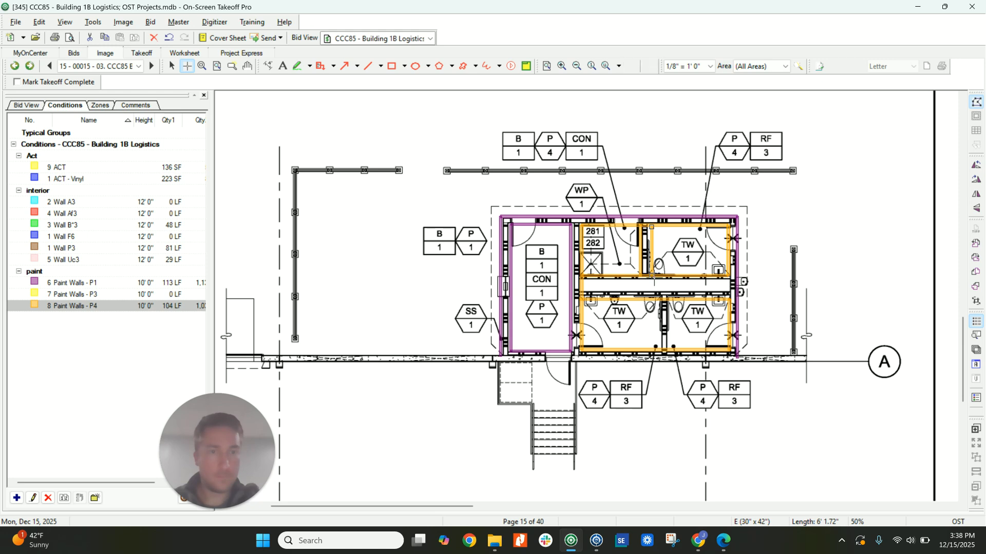
click(659, 298)
double_click(658, 351)
click(671, 351)
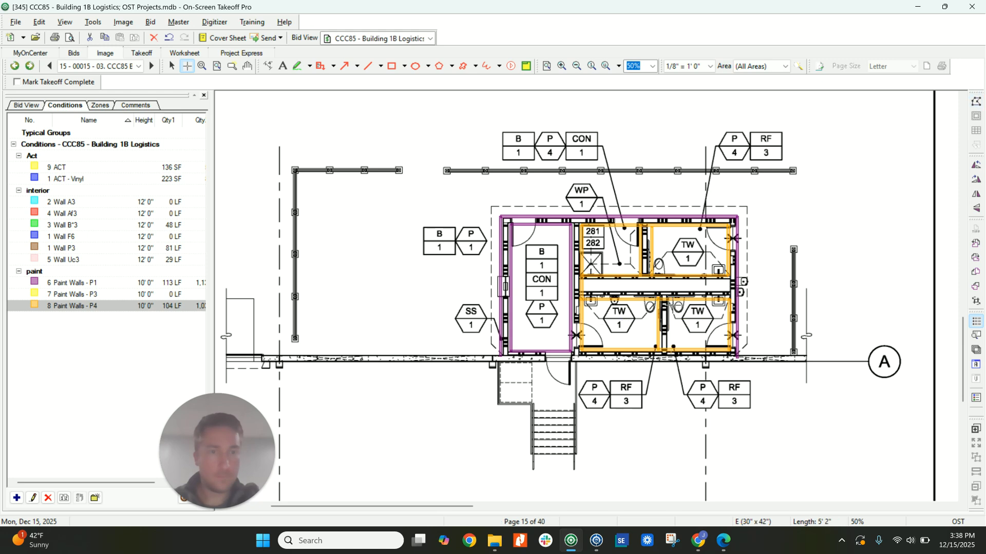
double_click(671, 298)
key(Escape)
scroll(607, 274, down, 3)
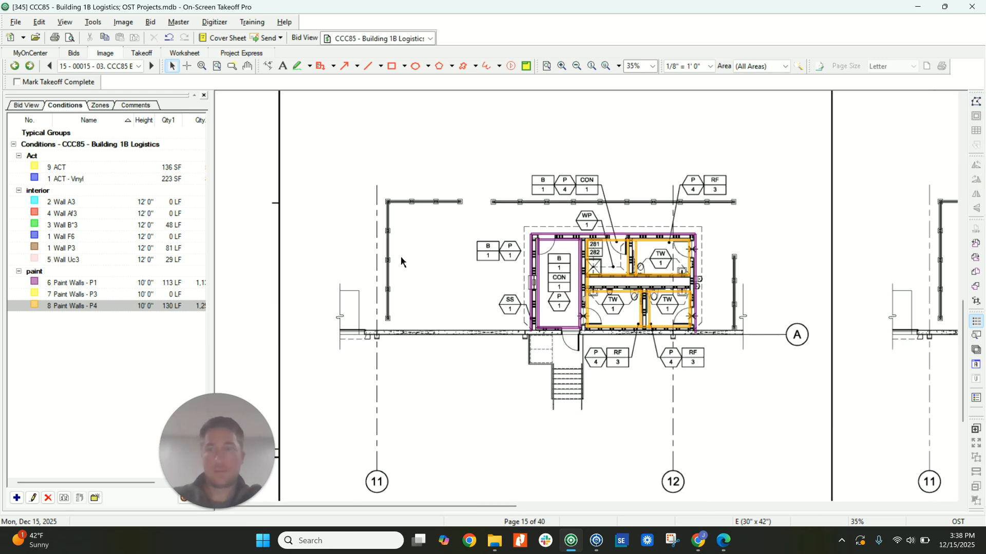
Go past the South Shipping Office plans to page 17 with the Temperature Controlled Zone.
scroll(226, 232, down, 3)
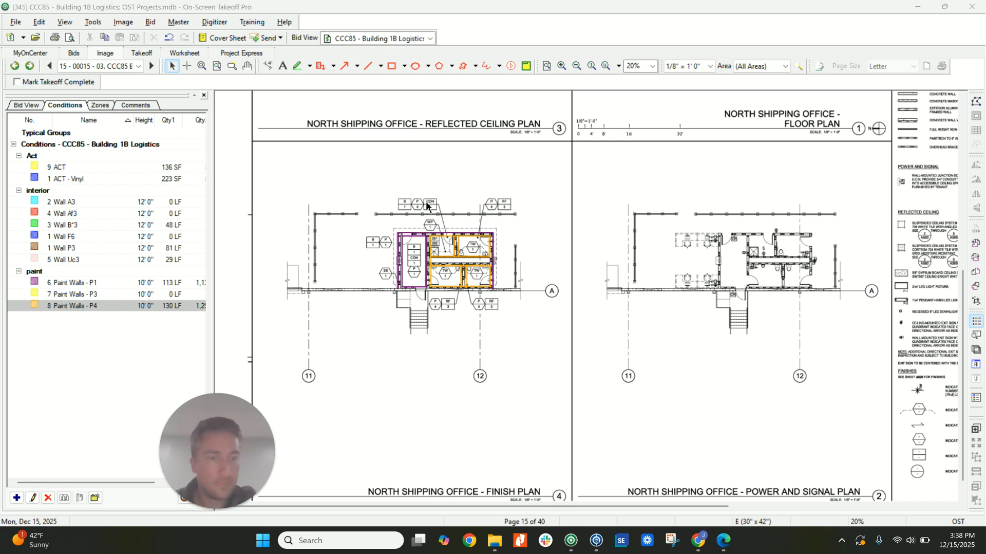
click(153, 66)
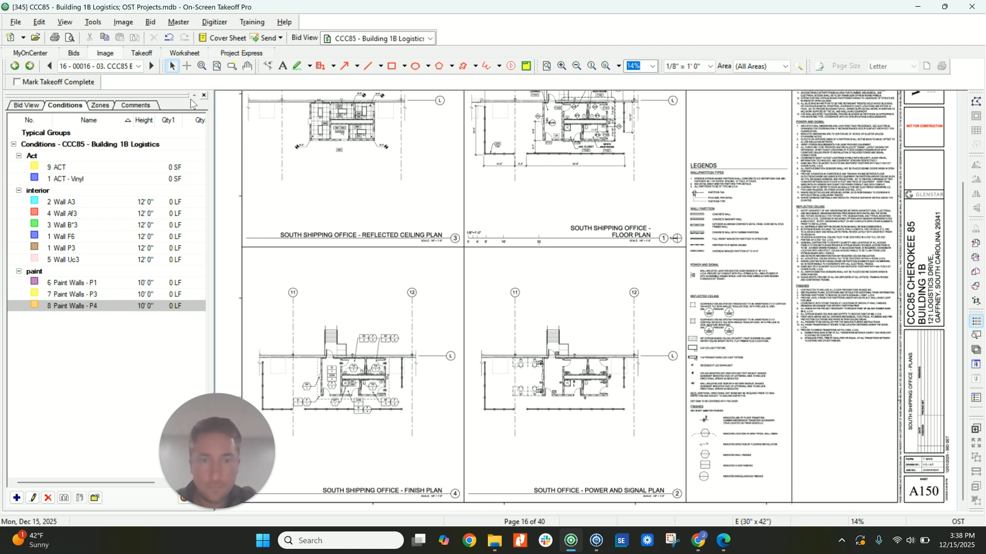
scroll(325, 167, up, 2)
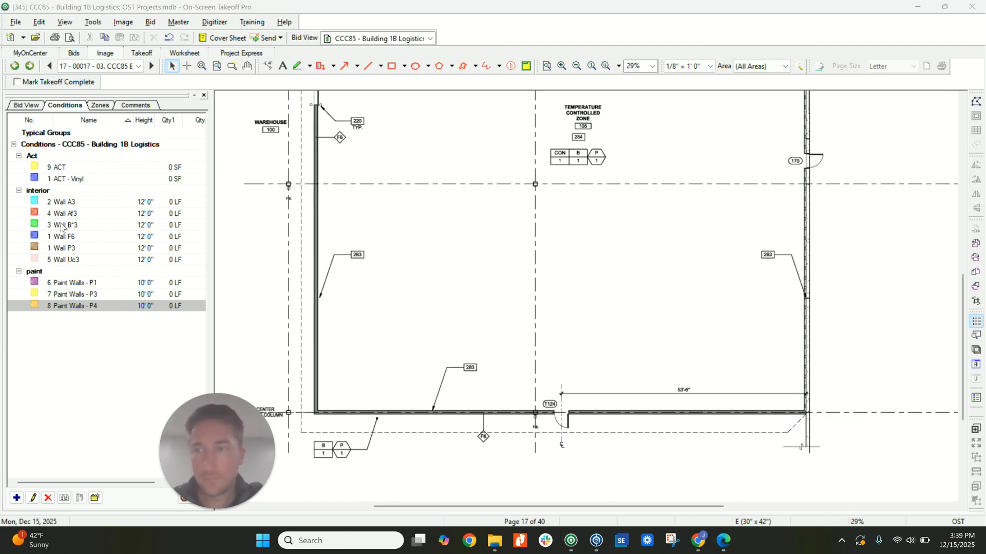
Trace Wall F6 along the Temperature Controlled Zone's two interior walls facing the warehouse.
click(70, 237)
click(806, 411)
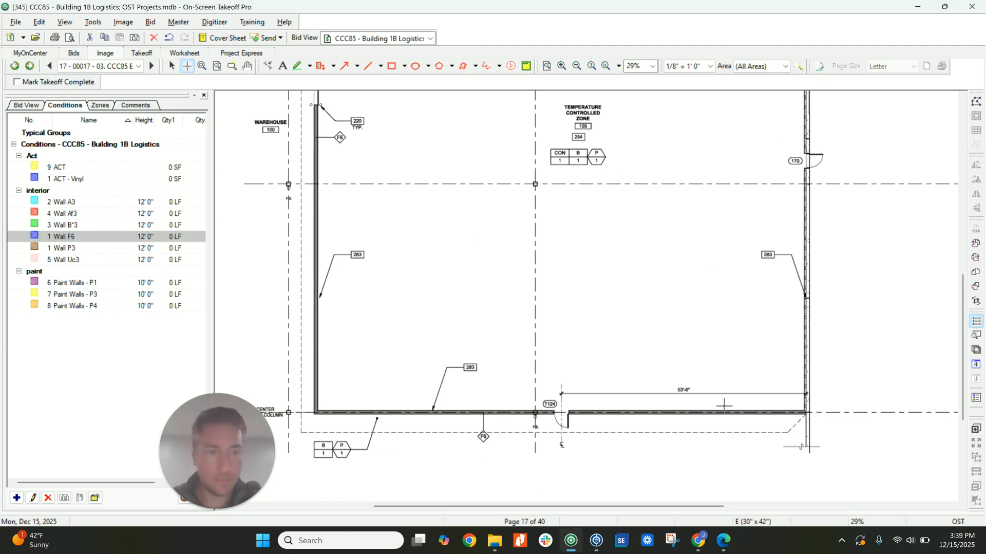
click(314, 412)
scroll(326, 332, up, 2)
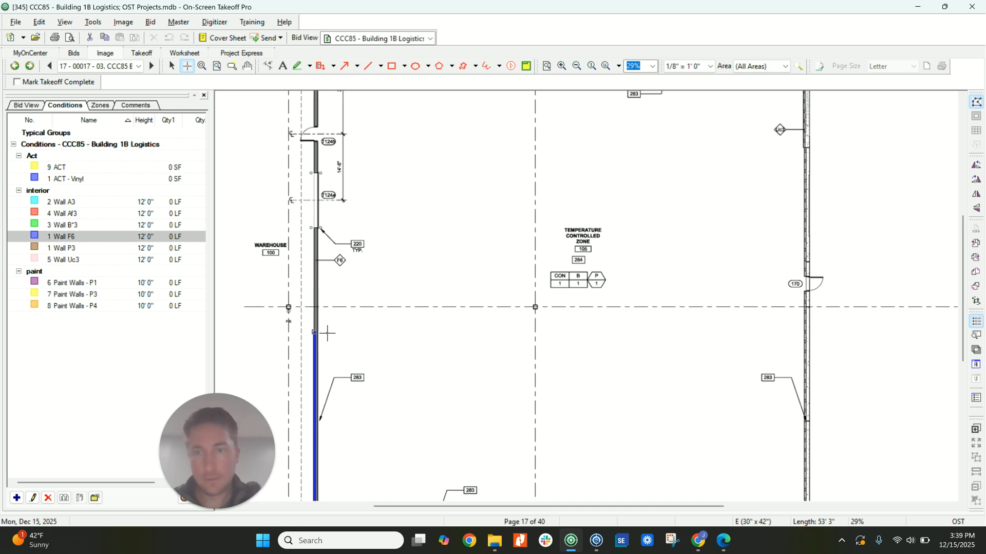
scroll(328, 333, up, 5)
double_click(314, 365)
Trace Wall Uc3 along the Temperature Controlled Zone's two exterior walls.
click(82, 261)
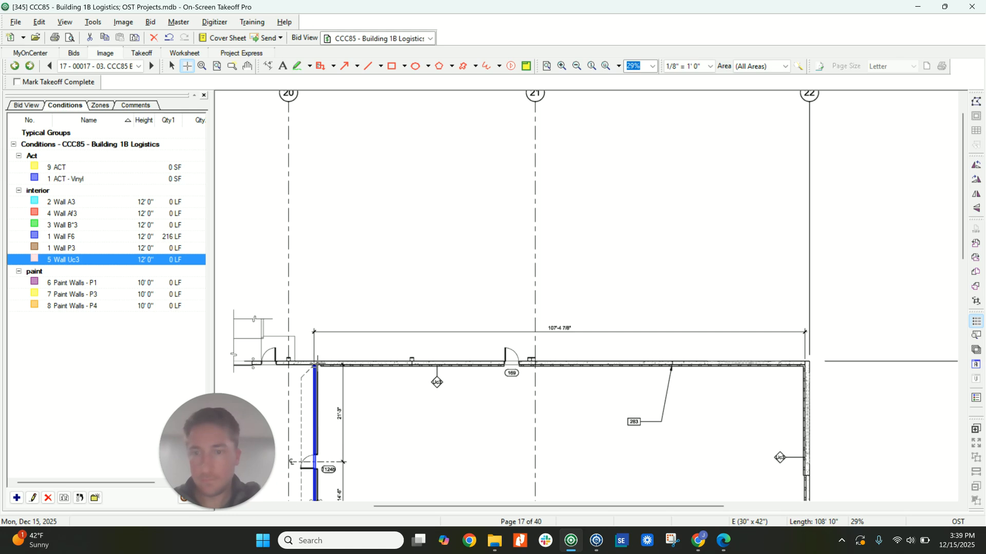
click(315, 364)
click(805, 364)
scroll(799, 360, down, 2)
scroll(800, 359, down, 6)
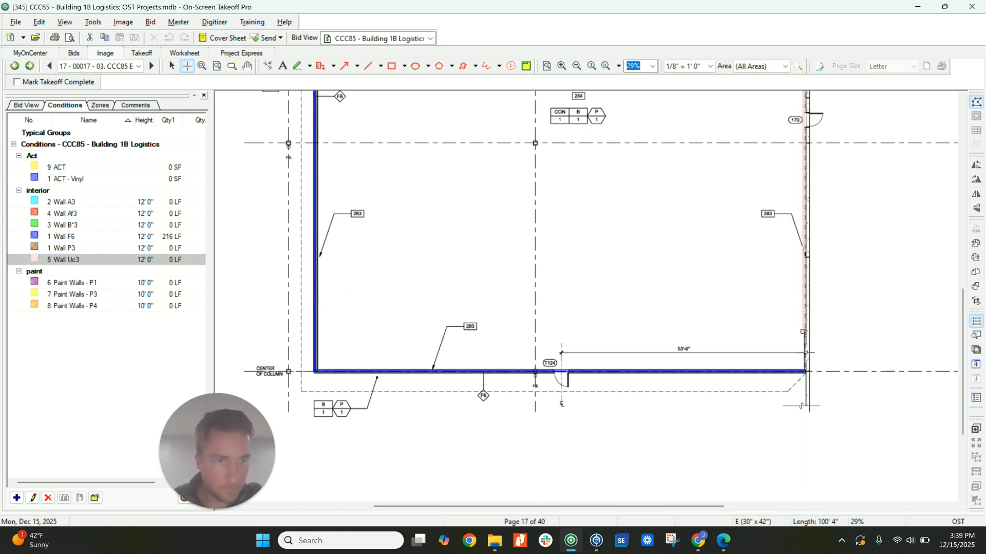
double_click(807, 374)
key(Escape)
Trace Paint Walls - P1 around the inside face of all four walls of the Temperature Controlled Zone.
ctrl+scroll(567, 312, down, 1)
scroll(567, 305, up, 1)
scroll(575, 300, up, 3)
ctrl+scroll(574, 304, down, 1)
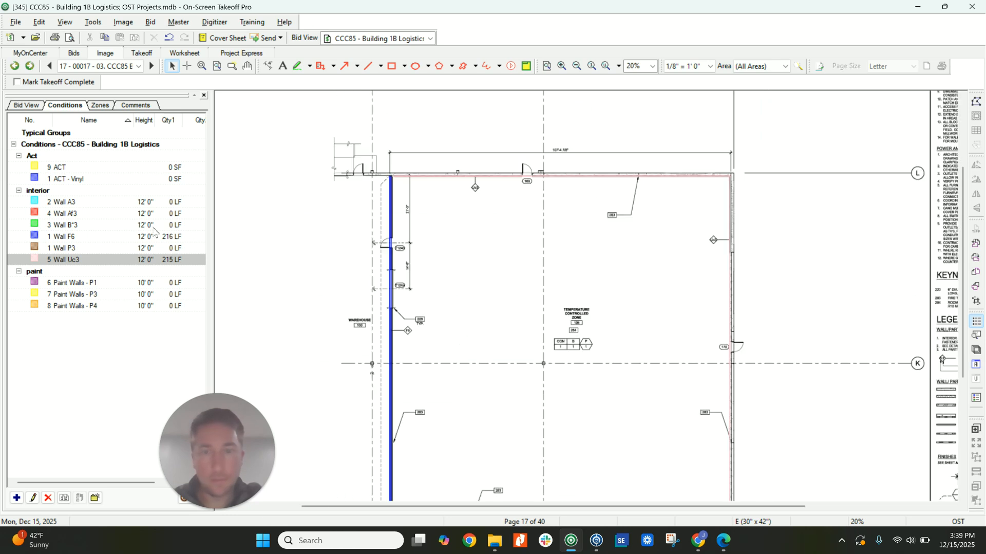
click(94, 283)
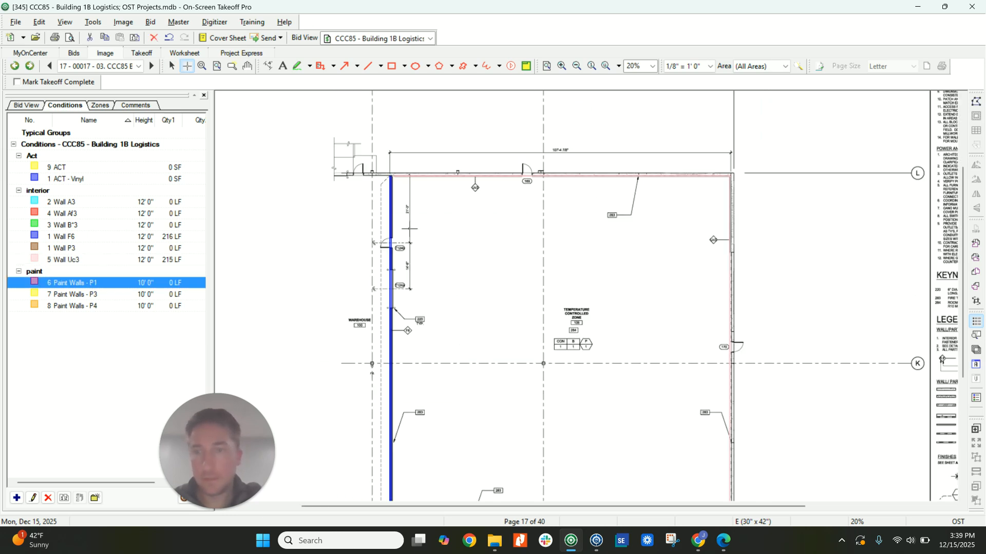
click(393, 177)
scroll(727, 234, down, 4)
click(728, 296)
click(391, 300)
scroll(395, 303, up, 6)
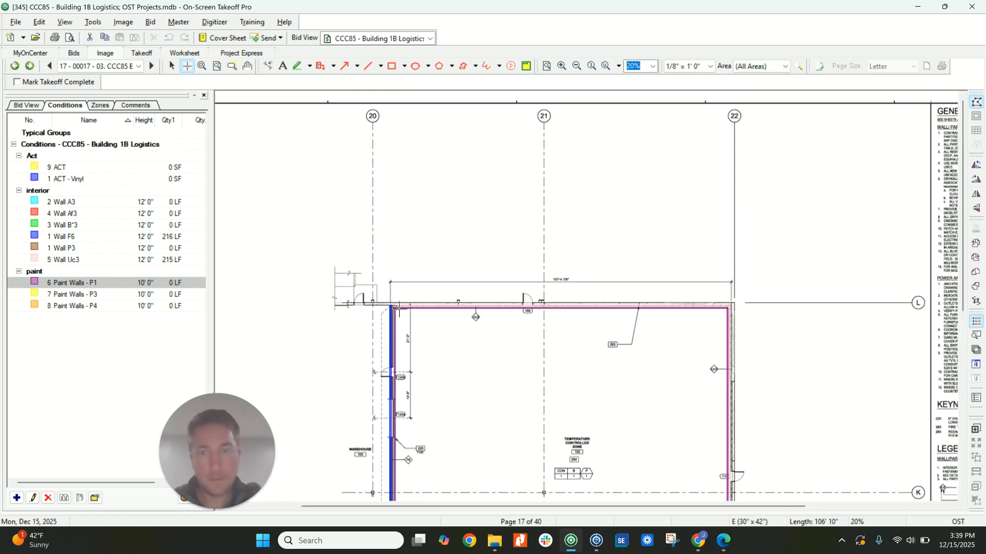
key(Escape)
scroll(577, 241, down, 4)
ctrl+scroll(577, 239, up, 4)
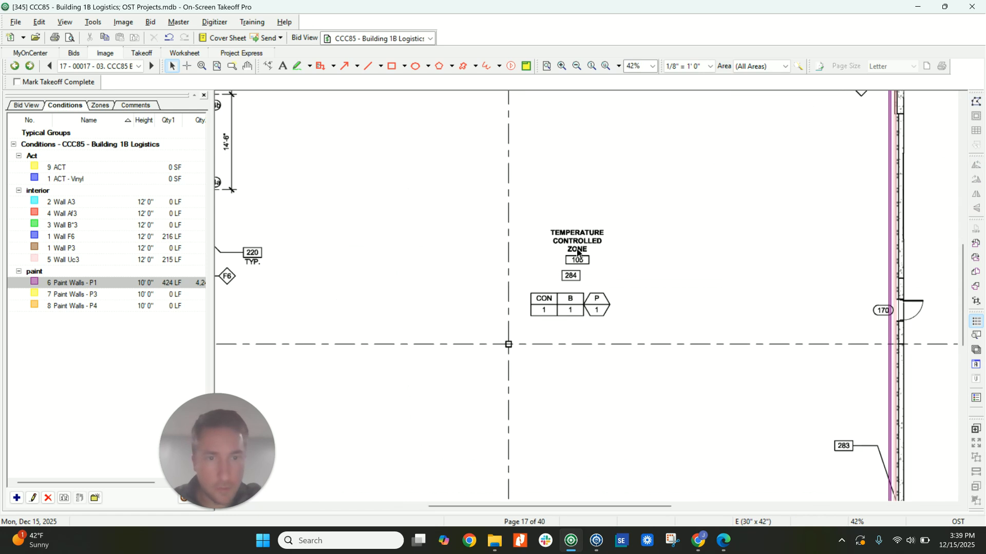
Duplicate the Paint Walls - P1 condition and name the copy "Paint Walls - P1 - Temp control Room".
ctrl+scroll(572, 289, down, 5)
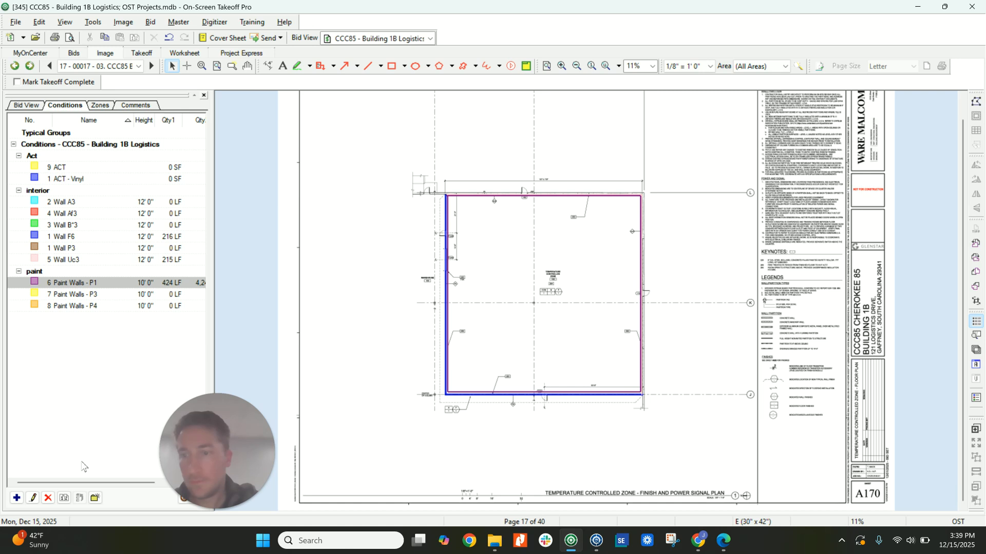
click(64, 497)
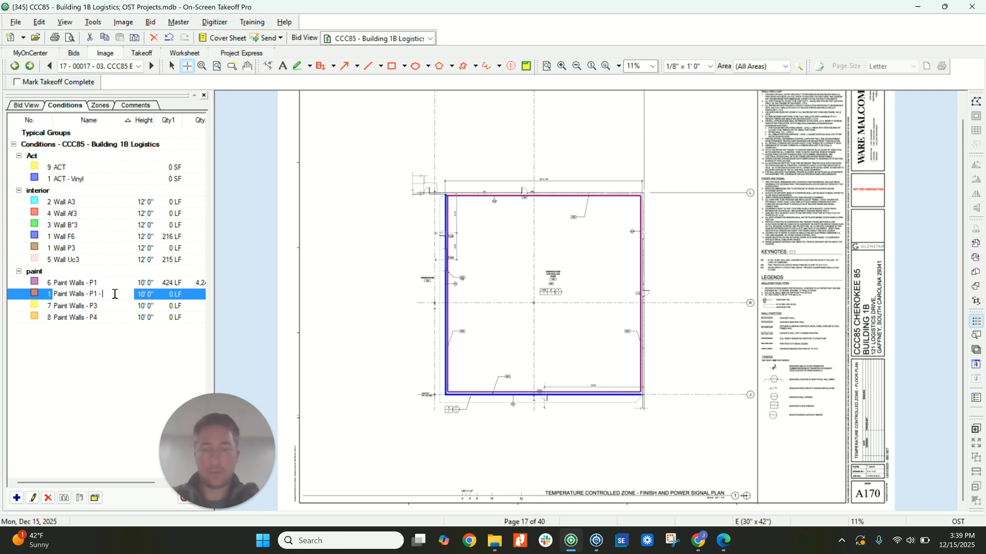
text(- Temp control)
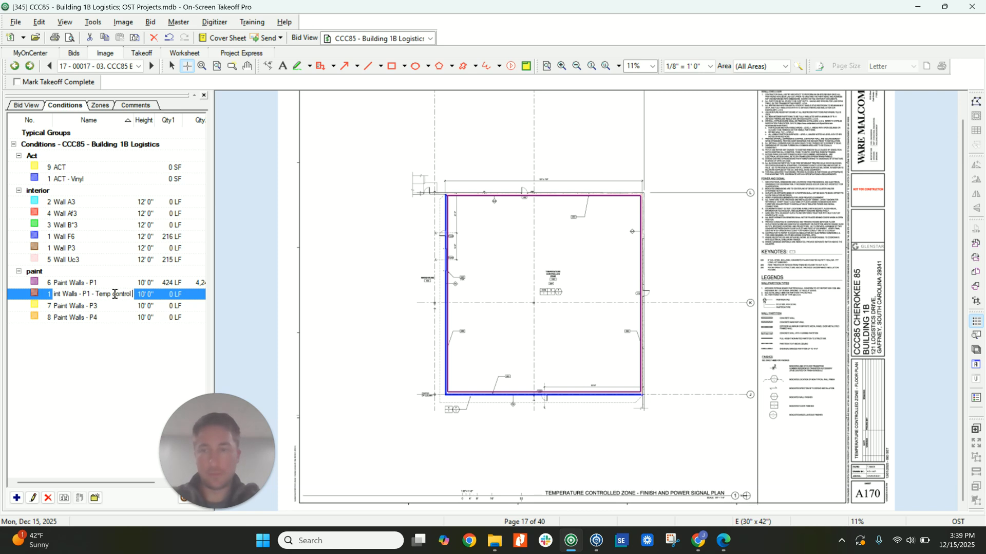
key(Return)
Reassign the Paint Walls - P1 takeoff in the Temperature Controlled Zone to the Paint Walls - P1 - Temp control Room condition.
right_click(110, 286)
click(139, 409)
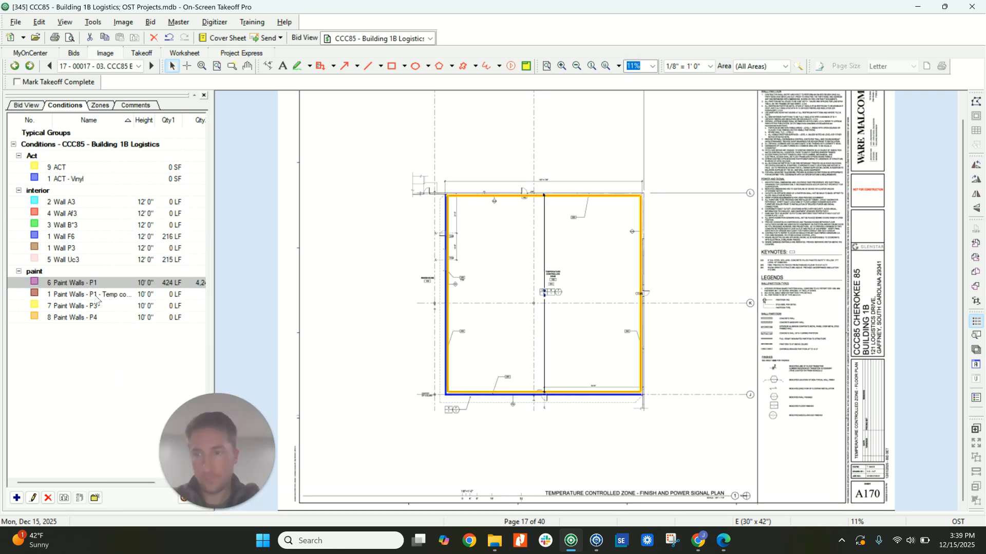
right_click(96, 294)
click(138, 420)
click(521, 323)
Set the height of the Paint Walls - P1 - Temp control Room condition to 20 feet.
double_click(131, 293)
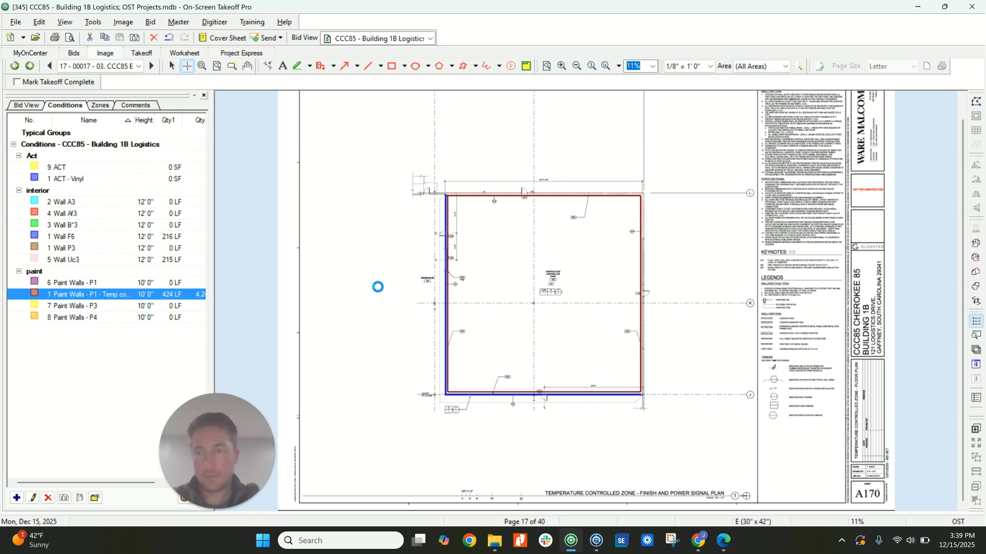
double_click(391, 227)
text(20)
key(Tab)
click(548, 385)
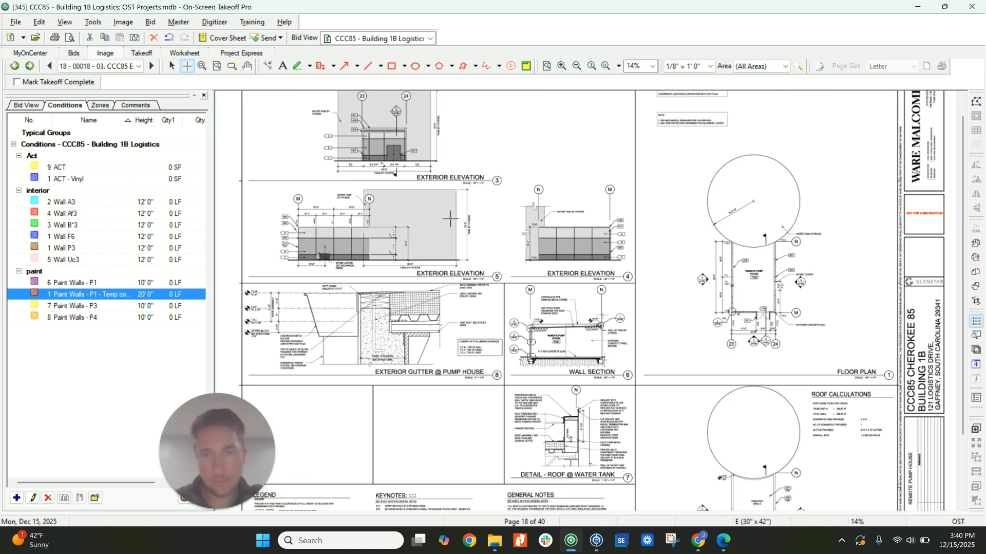
Go to the north elevations on page 20 and set the page scale to 1/16" = 1' 0".
scroll(455, 224, down, 2)
right_click(468, 238)
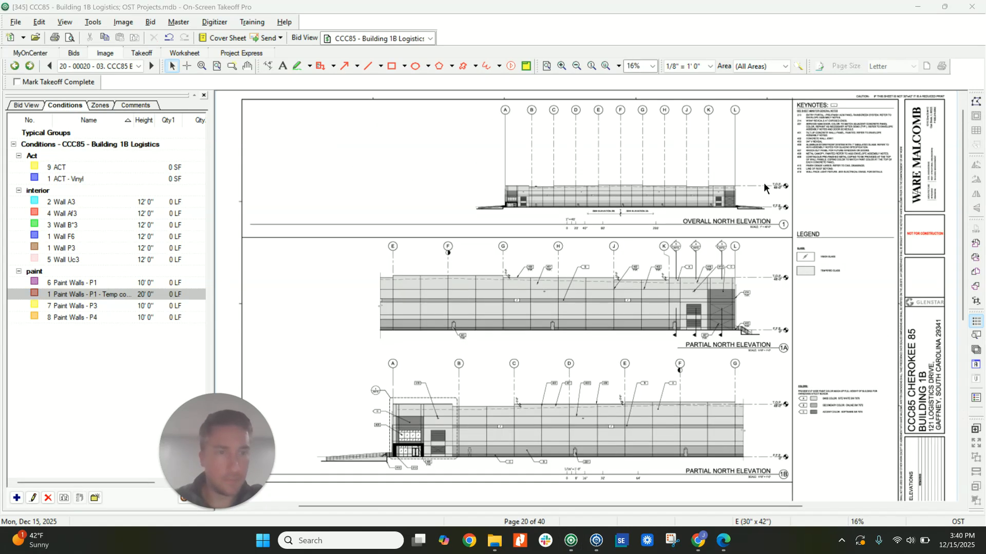
scroll(763, 184, up, 3)
scroll(698, 211, down, 2)
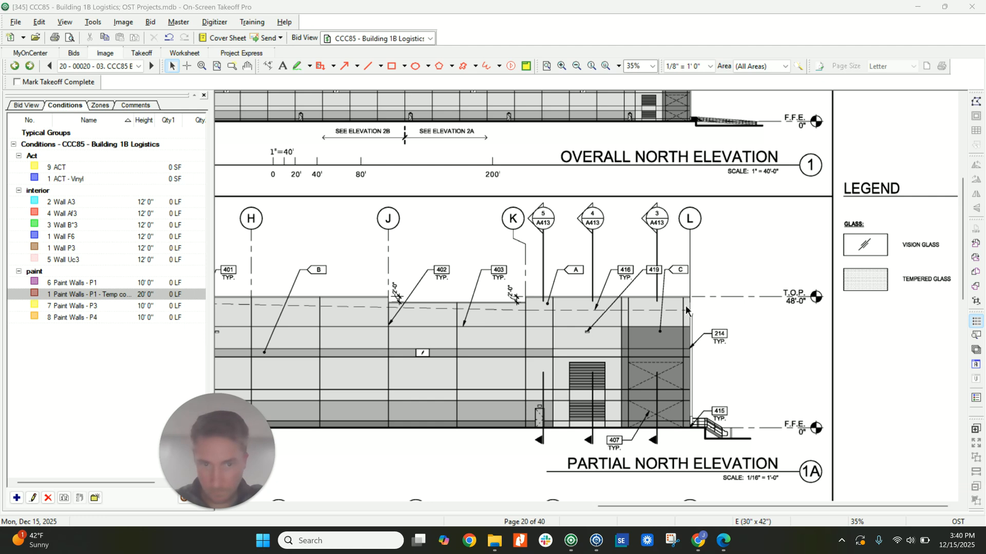
scroll(694, 307, down, 1)
scroll(509, 289, down, 1)
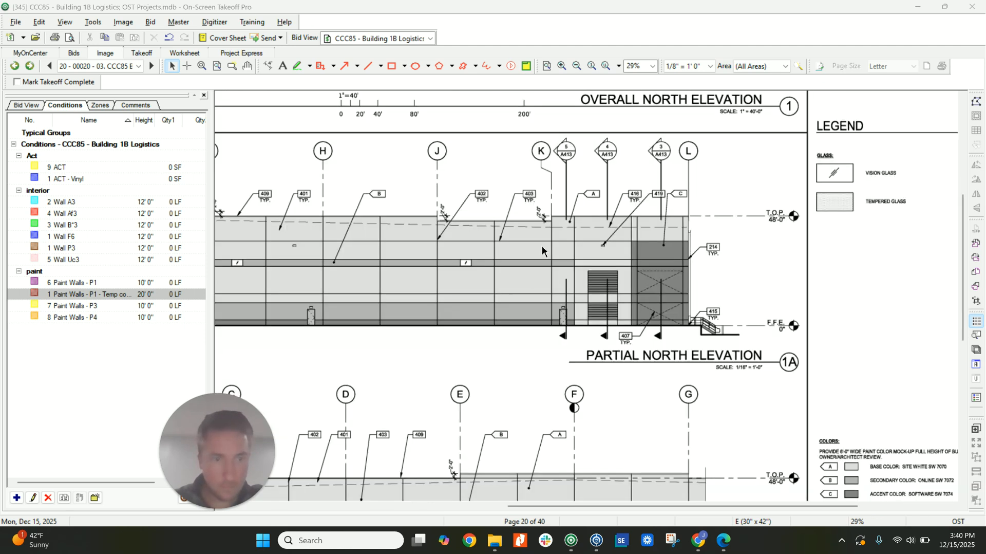
click(696, 66)
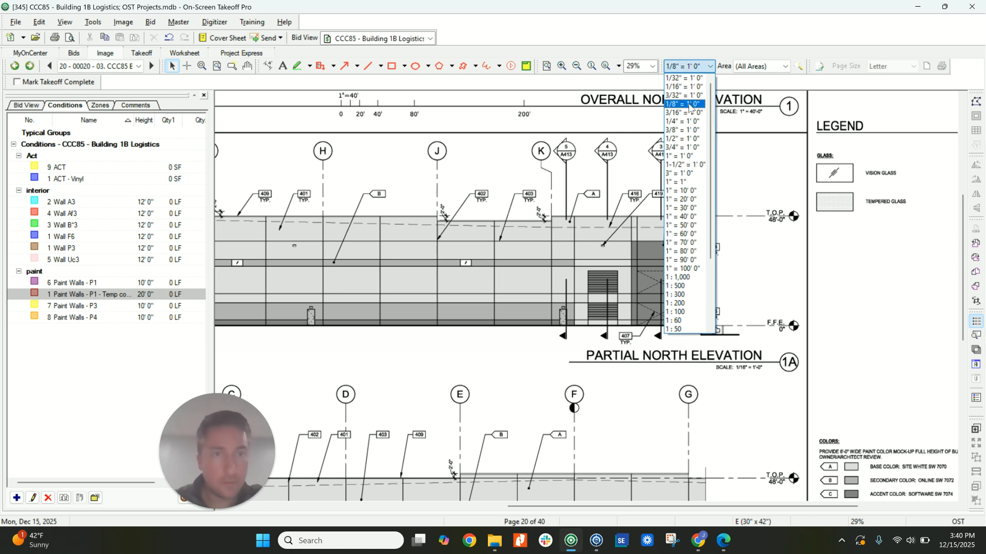
click(683, 86)
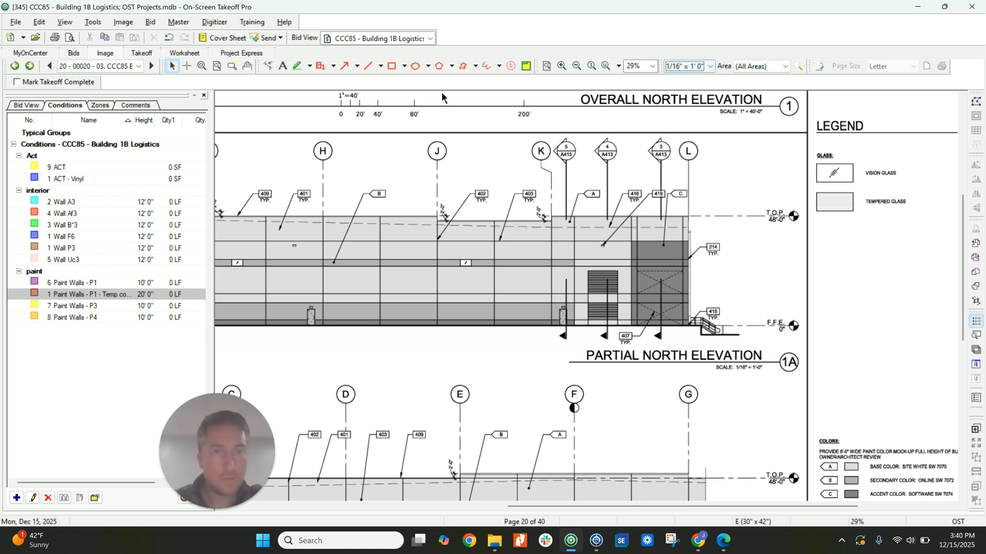
Measure the building's height near grid lines L and F on Partial North Elevation 1A.
click(268, 66)
click(694, 324)
click(694, 227)
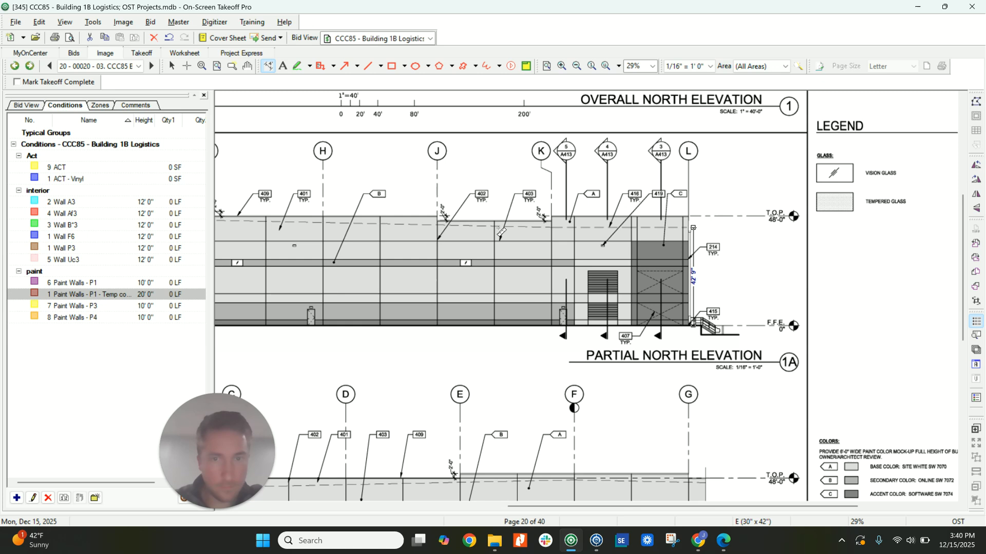
middle_drag(380, 239, 678, 248)
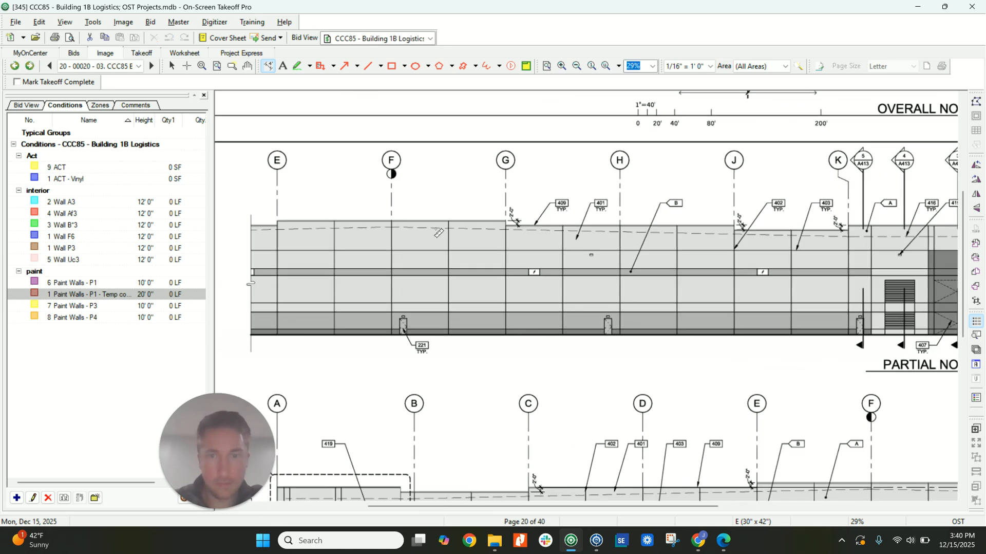
click(392, 226)
click(391, 334)
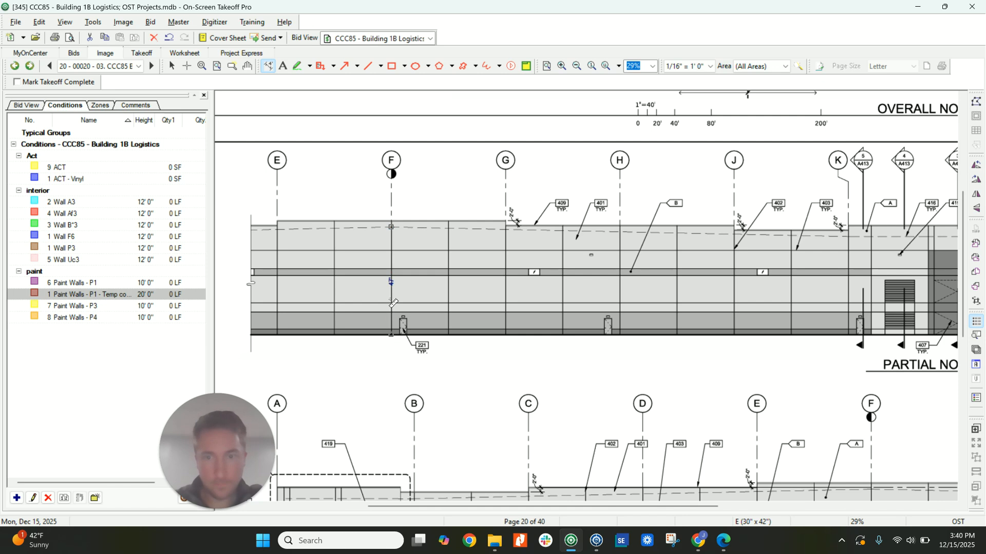
scroll(417, 292, down, 1)
key(Escape)
Change the height of the Paint Walls - P1 - Temp control Room condition to 47 feet.
double_click(114, 294)
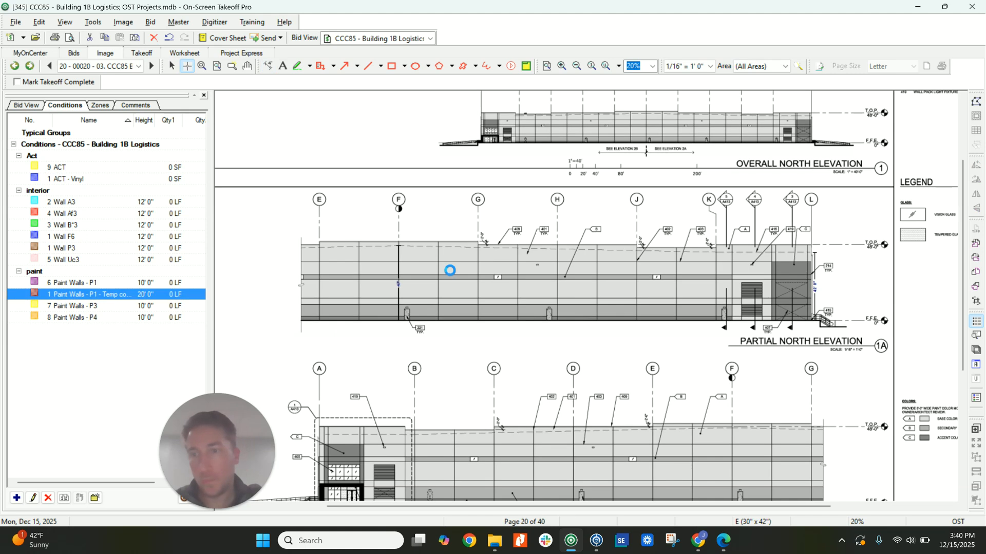
drag(423, 228, 428, 227)
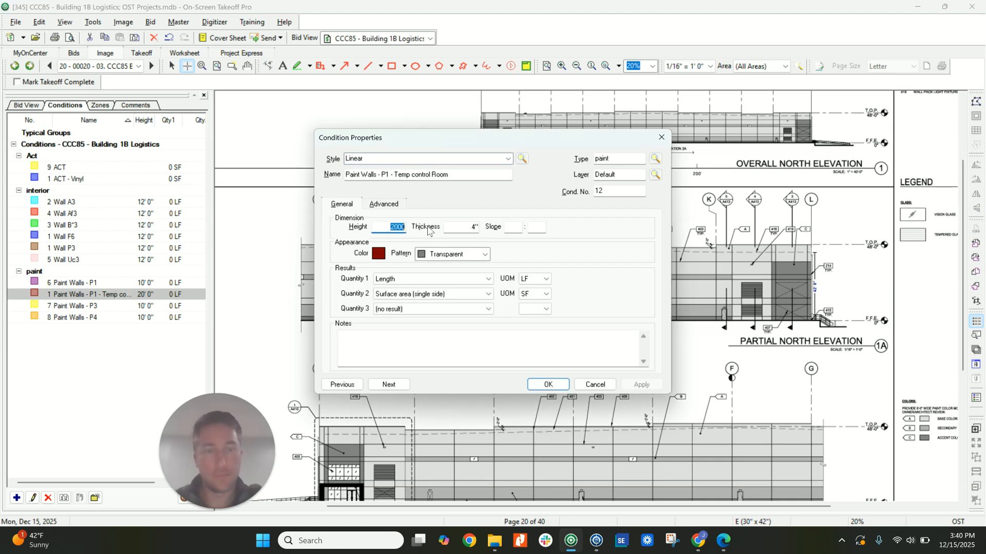
text(4700)
key(Tab)
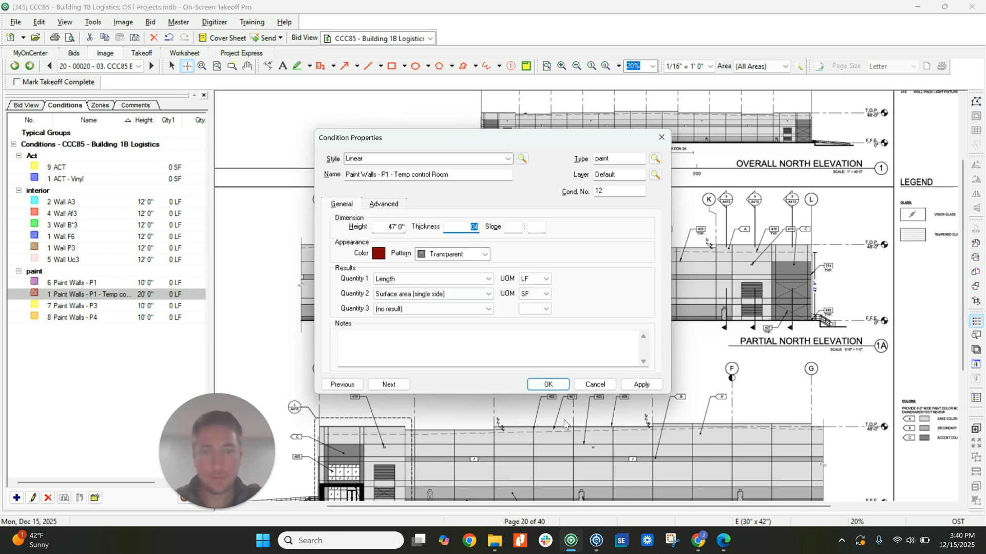
click(558, 385)
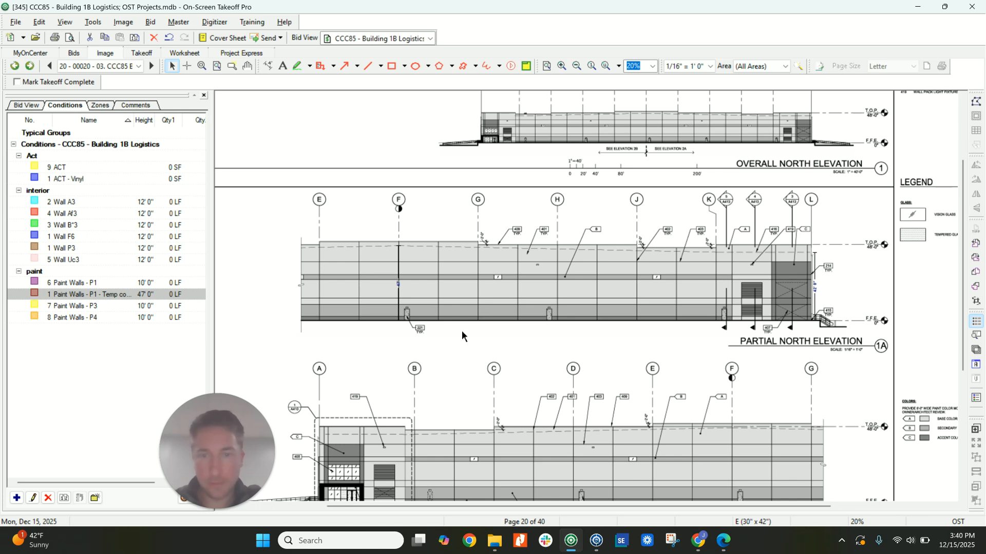
Examine the Partition Type A detail and its tag modifiers on the Wall Types sheet, page 38.
scroll(441, 323, down, 1)
scroll(452, 308, down, 2)
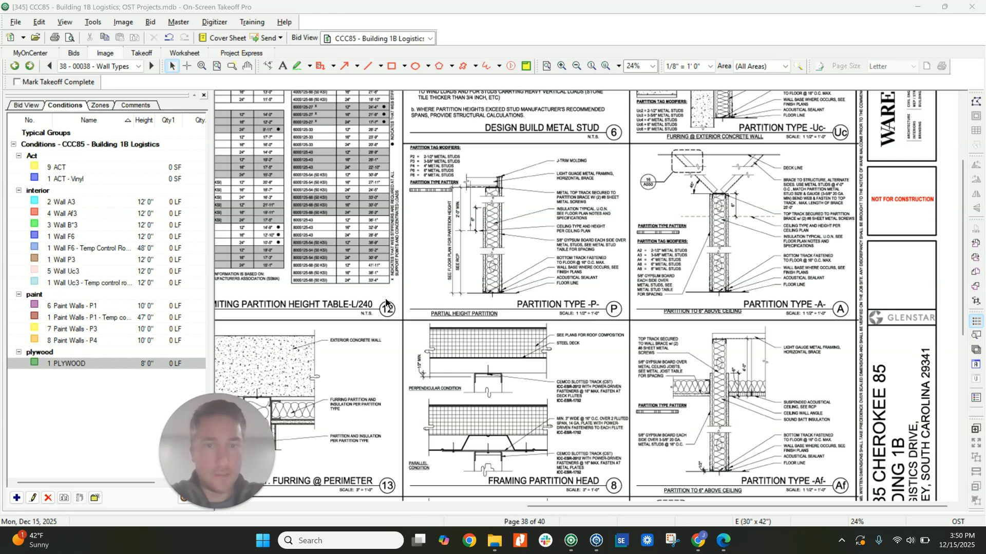
scroll(570, 293, up, 2)
scroll(572, 291, up, 2)
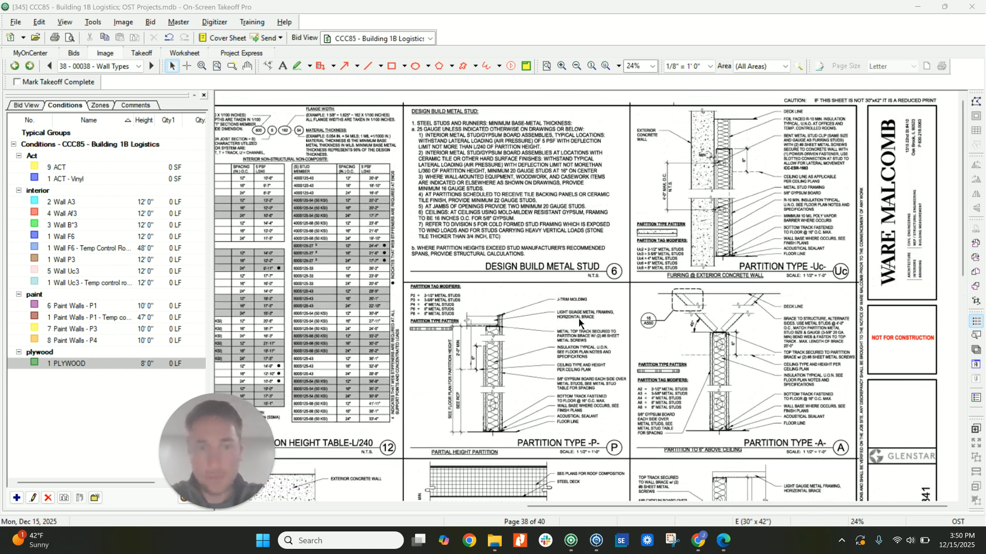
scroll(645, 326, down, 2)
scroll(793, 260, up, 4)
middle_drag(714, 295, 633, 308)
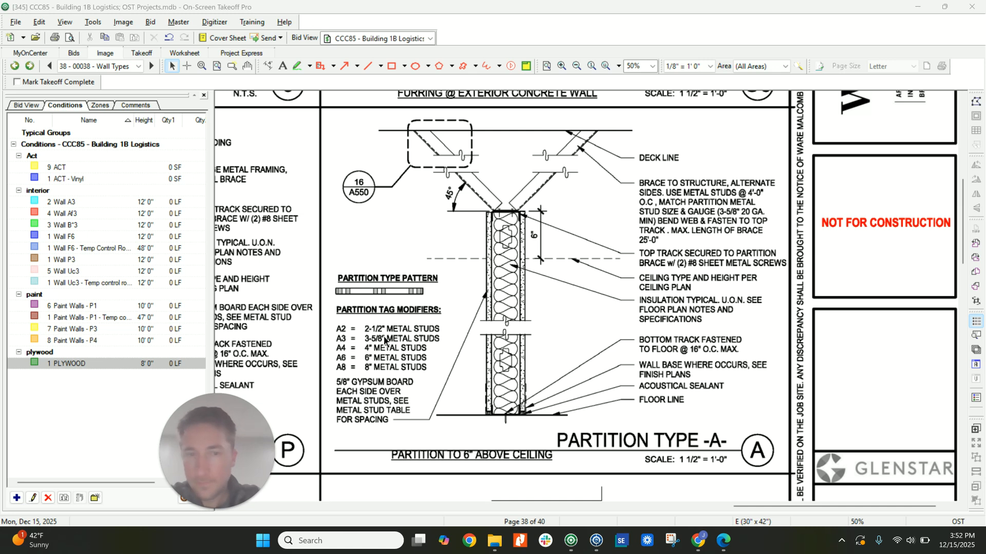
scroll(403, 335, down, 3)
Review the metal stud notes, limiting height table and perimeter details on the Wall Types sheet, then the Partition Type Af detail.
middle_drag(439, 193, 444, 314)
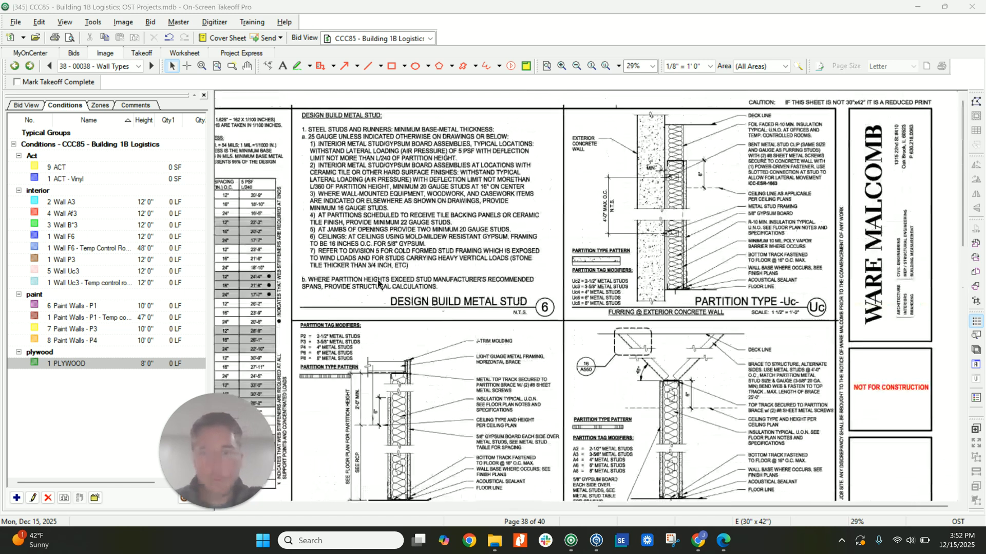
mouse_move(231, 278)
middle_down()
mouse_move(456, 264)
mouse_move(535, 273)
mouse_move(551, 243)
middle_up()
right_click(534, 272)
ctrl+scroll(550, 246, down, 2)
scroll(546, 255, down, 3)
scroll(545, 262, down, 5)
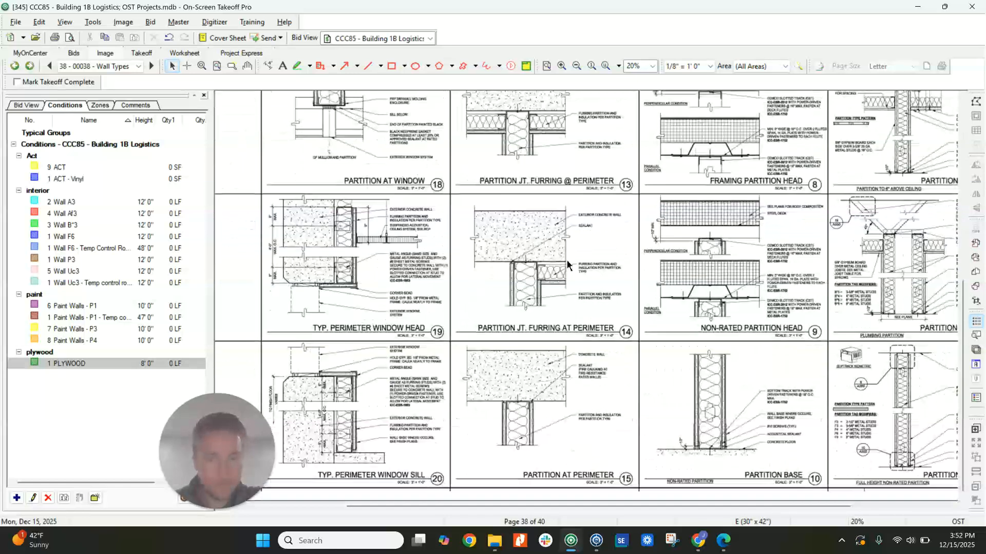
shift+scroll(567, 265, right, 4)
scroll(529, 266, up, 4)
scroll(528, 265, up, 1)
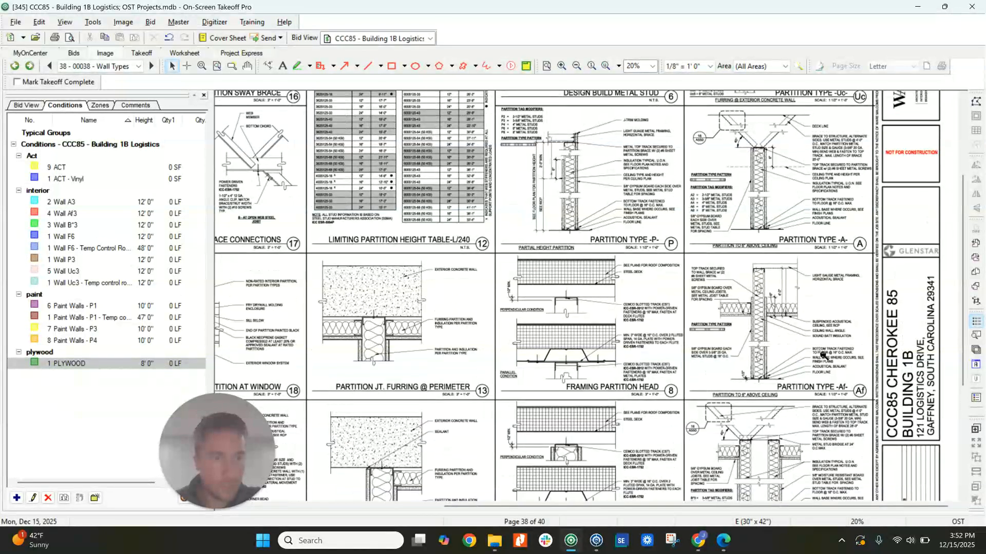
ctrl+scroll(804, 353, up, 3)
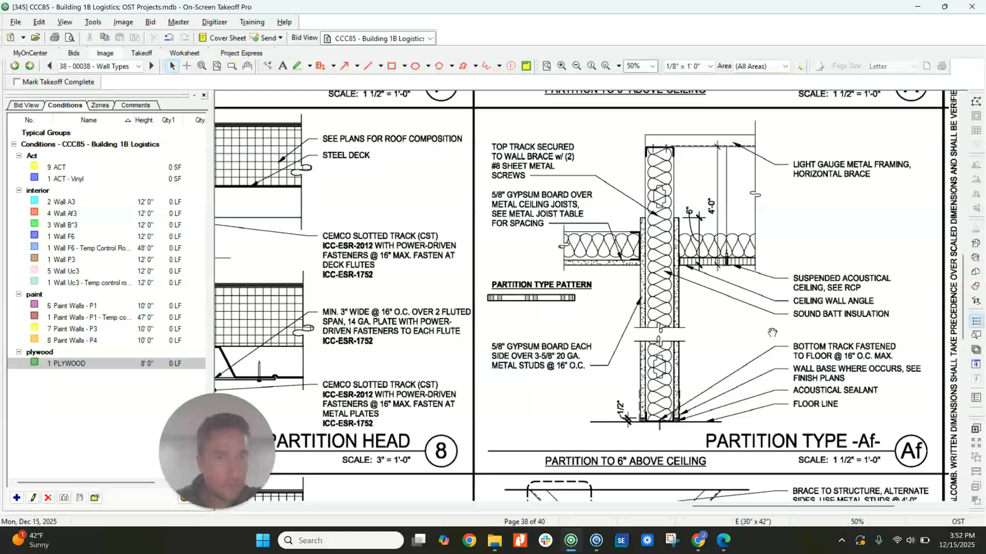
middle_drag(773, 333, 654, 298)
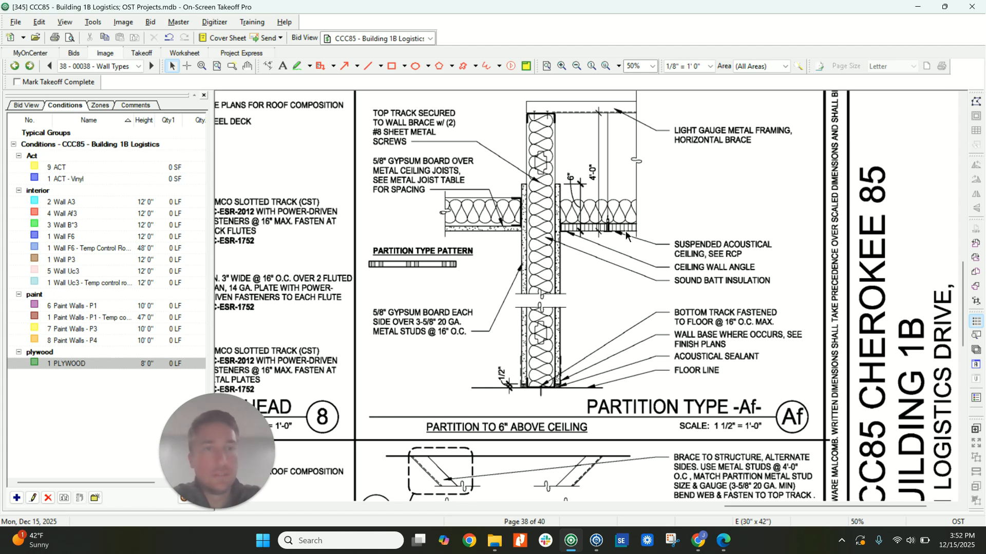
scroll(696, 155, up, 1)
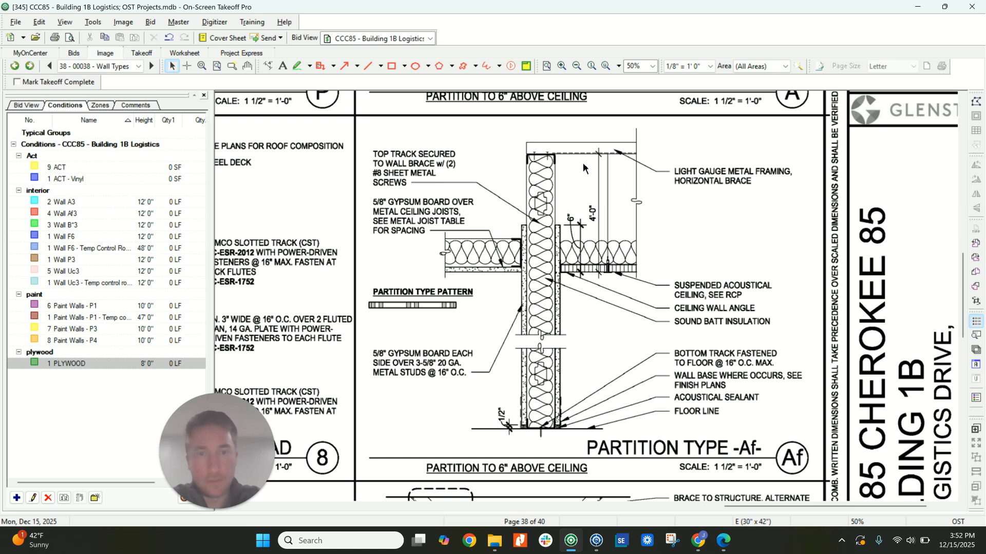
Open Quick Bid's bid list, then send the CCC85 - Building 1B Logistics bid there from On-Screen Takeoff and switch to it.
click(597, 540)
click(72, 65)
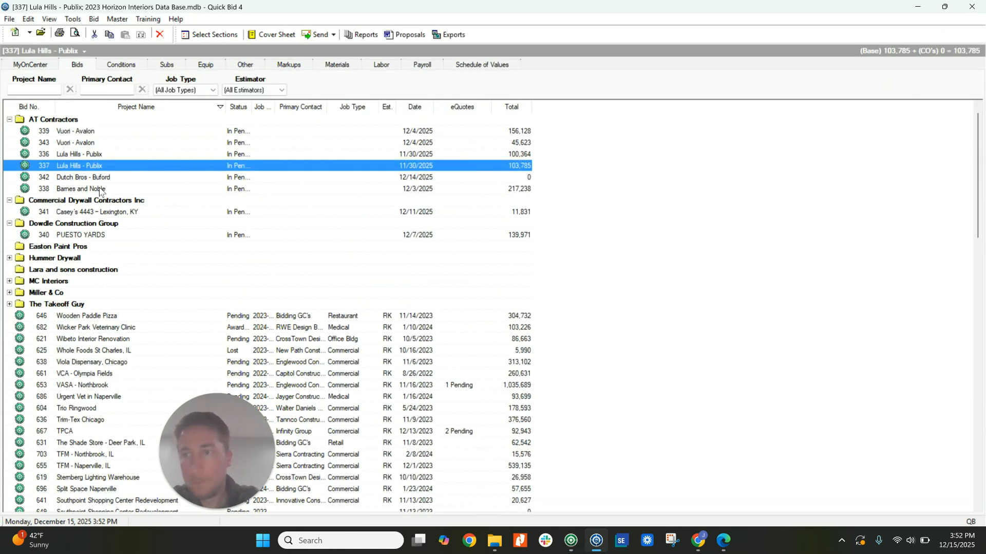
click(571, 540)
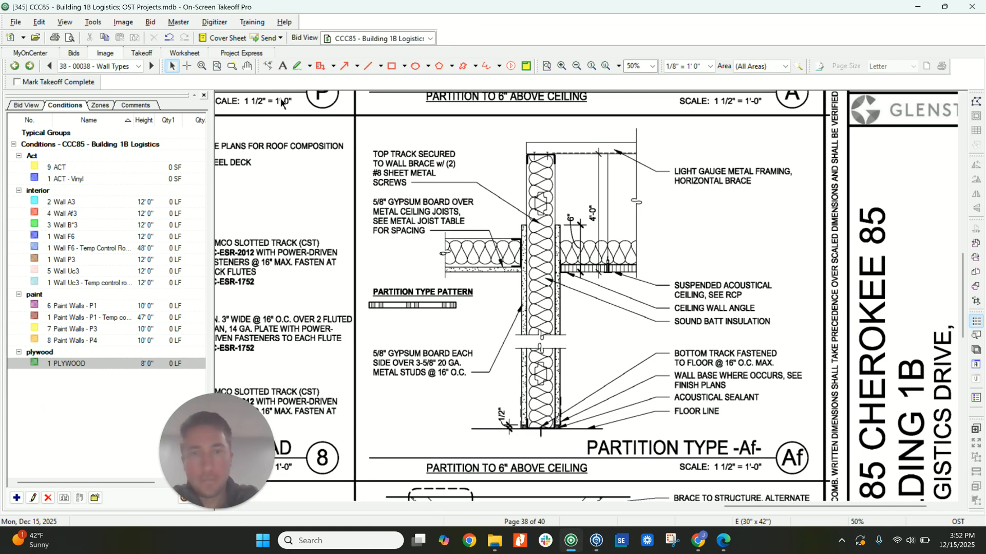
click(221, 38)
click(283, 201)
click(281, 220)
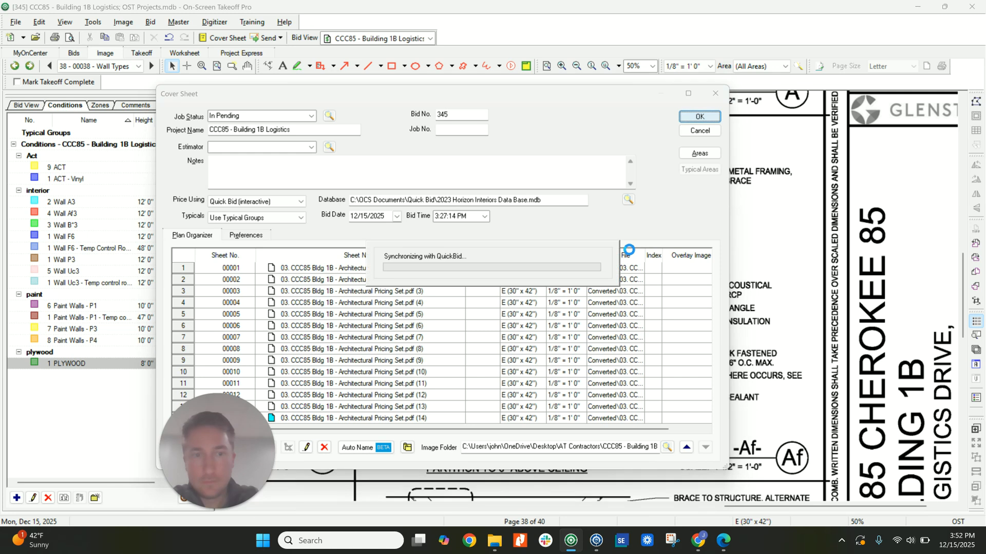
click(597, 539)
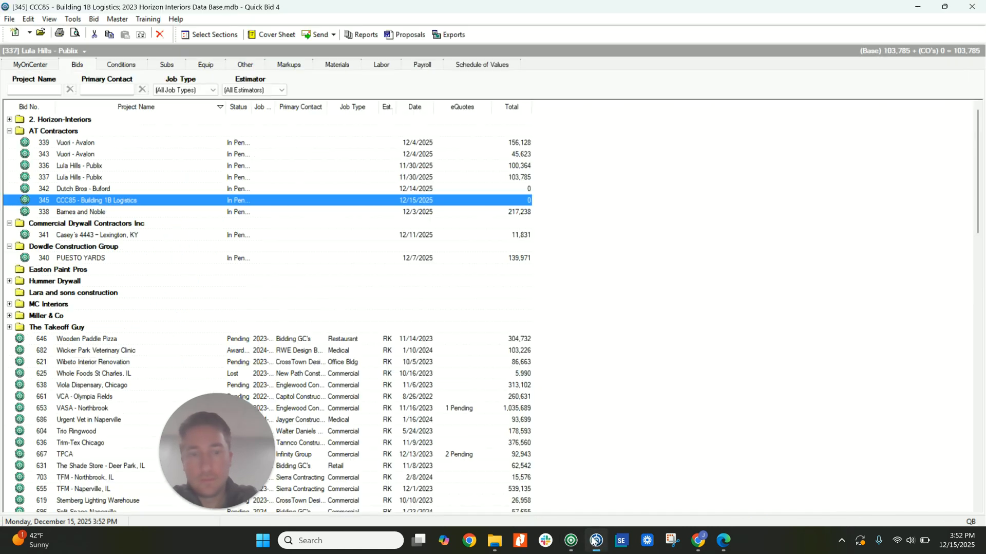
Open the CCC85 - Building 1B Logistics bid and load the Interior Walls assembly WT- 3 5/8 M Fr Braced into the Wall A3 condition.
double_click(84, 201)
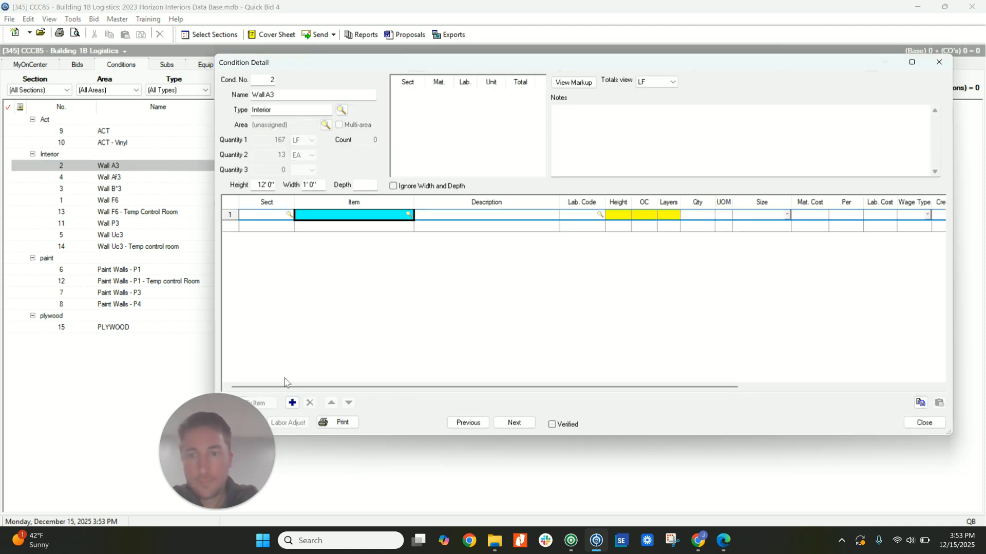
drag(220, 437, 91, 437)
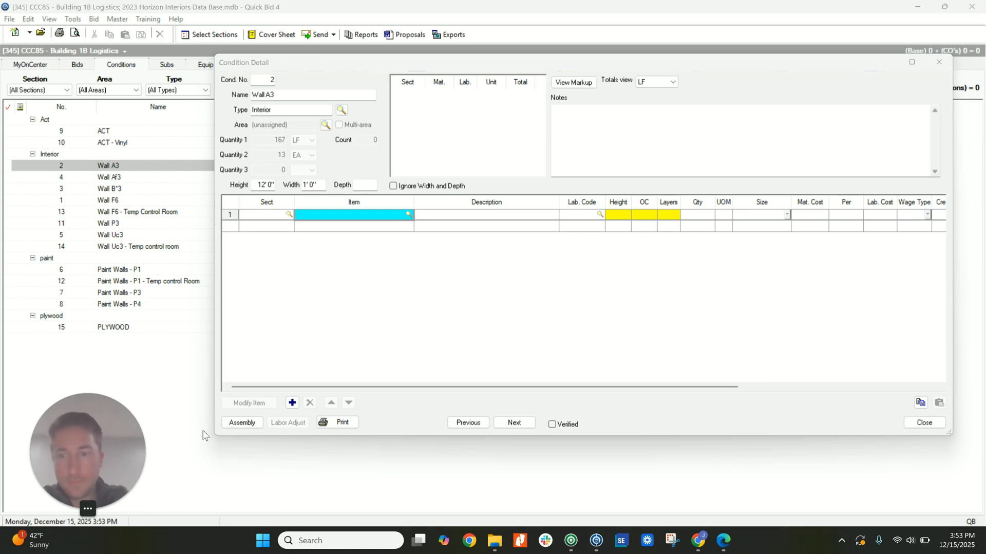
click(243, 422)
scroll(279, 262, down, 10)
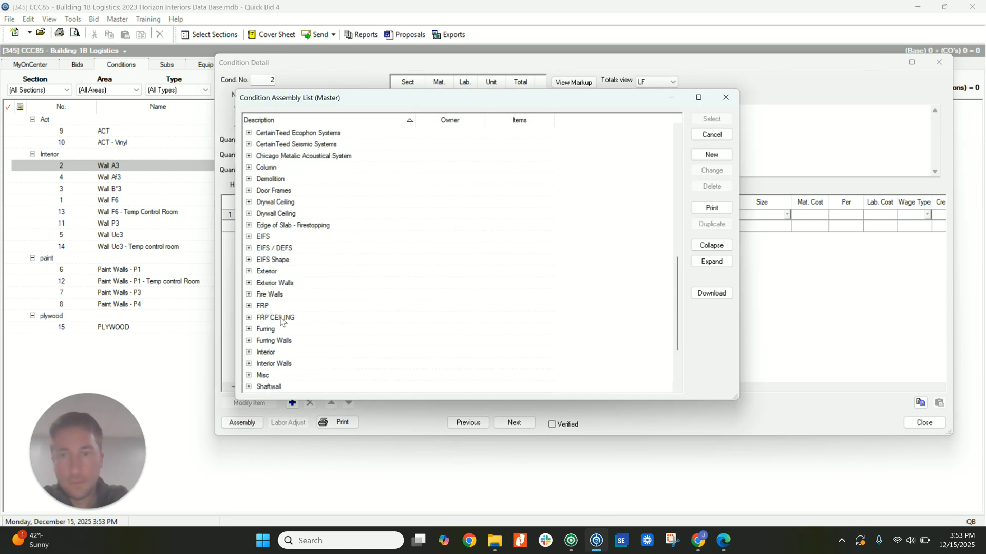
scroll(279, 262, down, 3)
double_click(281, 272)
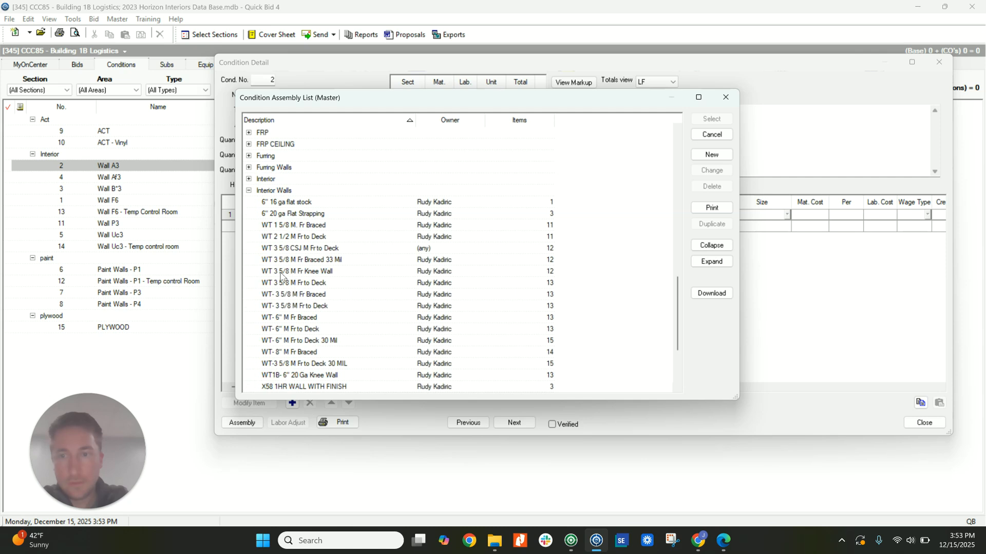
click(324, 249)
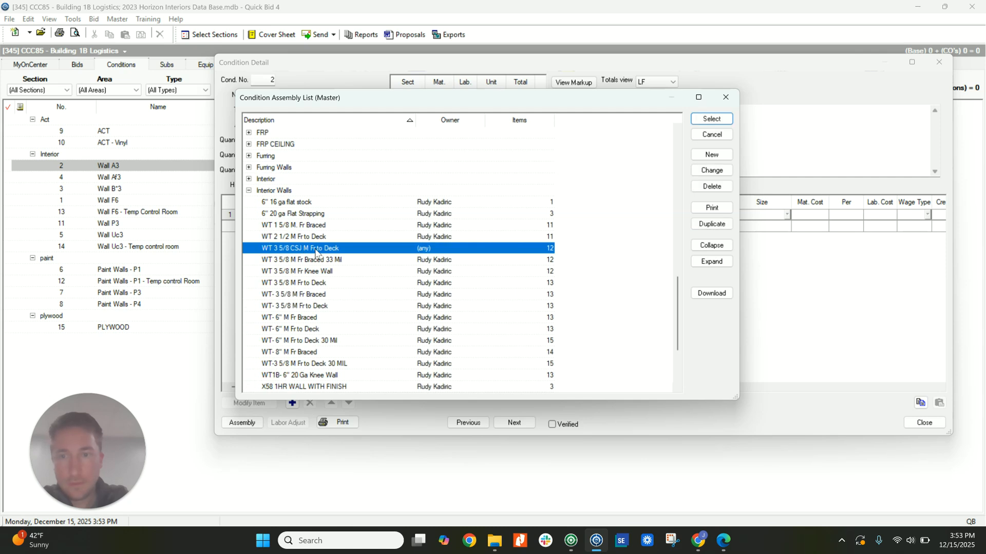
click(307, 260)
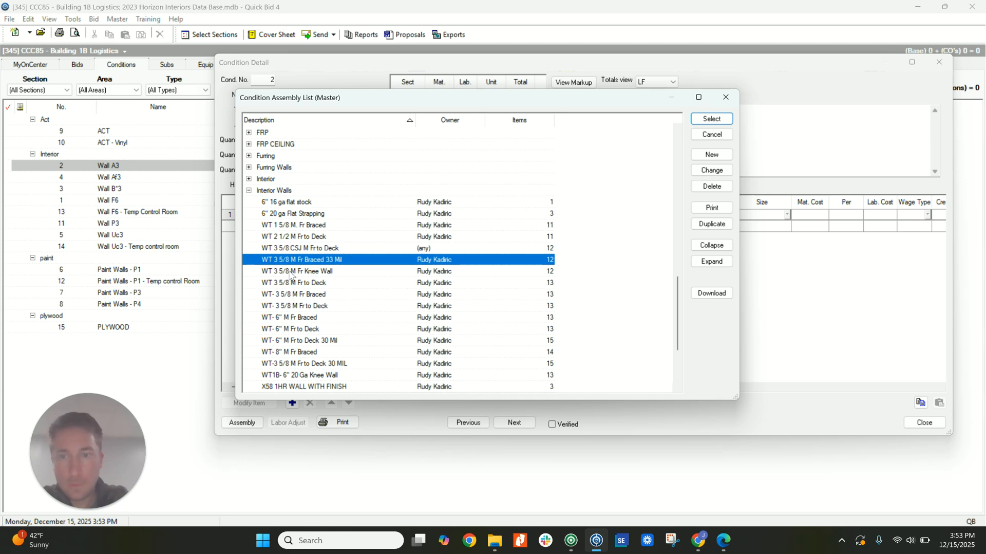
double_click(308, 295)
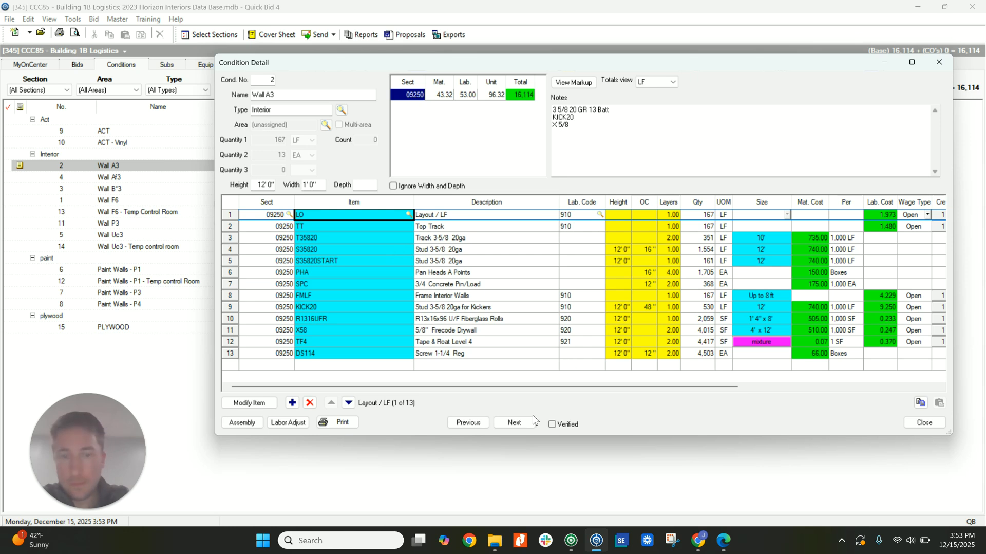
Set the Wall Af3 condition's height to 16 feet and load the WT- 3 5/8 M Fr Braced assembly into it.
click(515, 422)
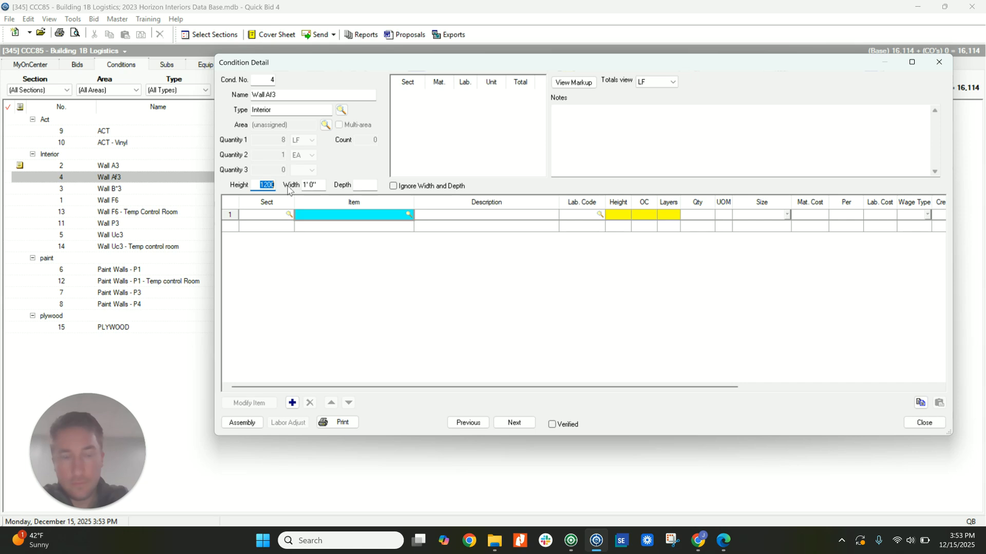
text(16)
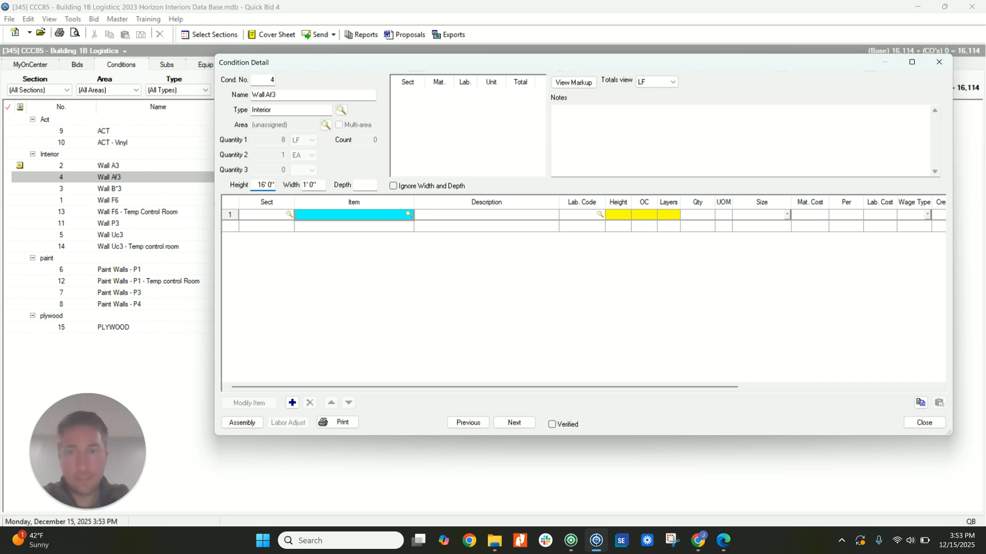
key(Tab)
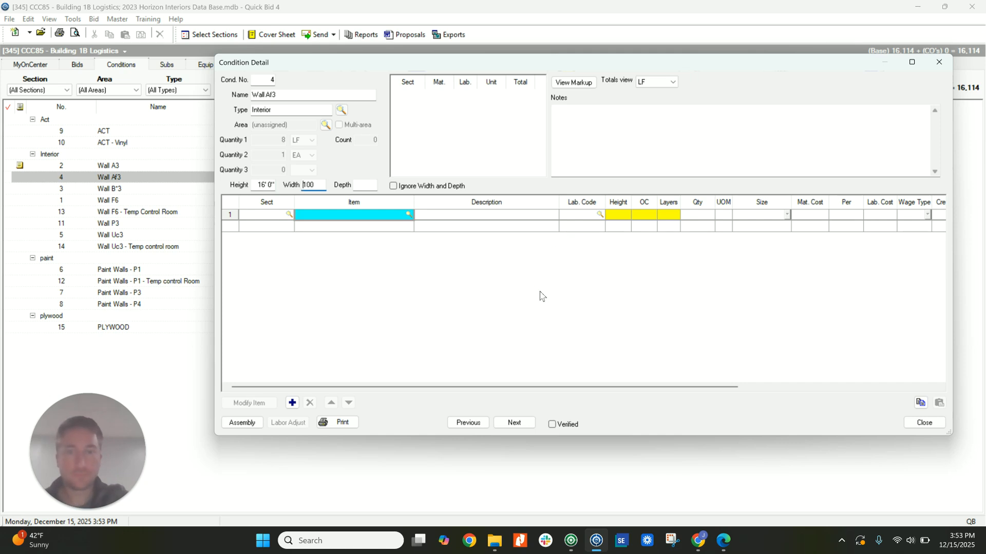
click(241, 422)
scroll(308, 324, down, 12)
scroll(303, 329, down, 3)
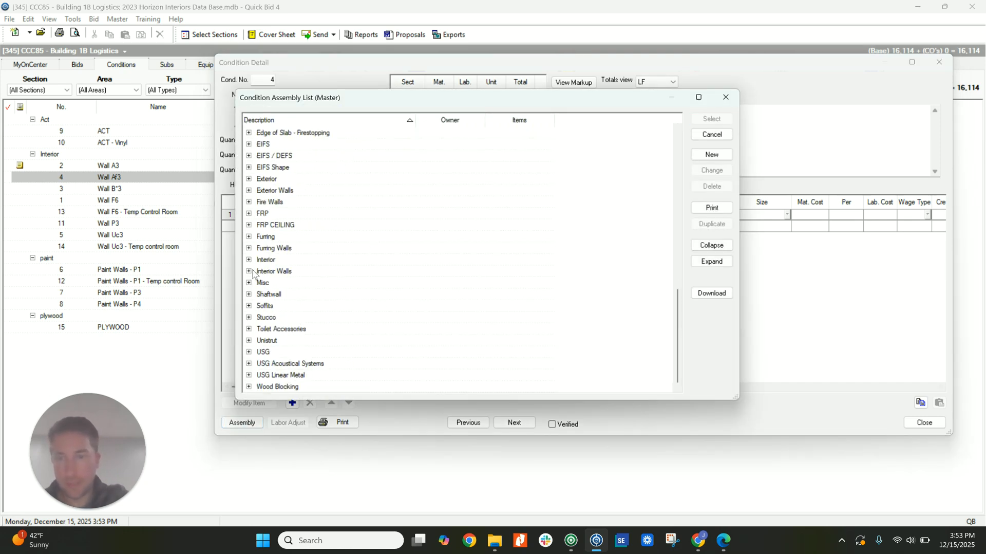
click(249, 271)
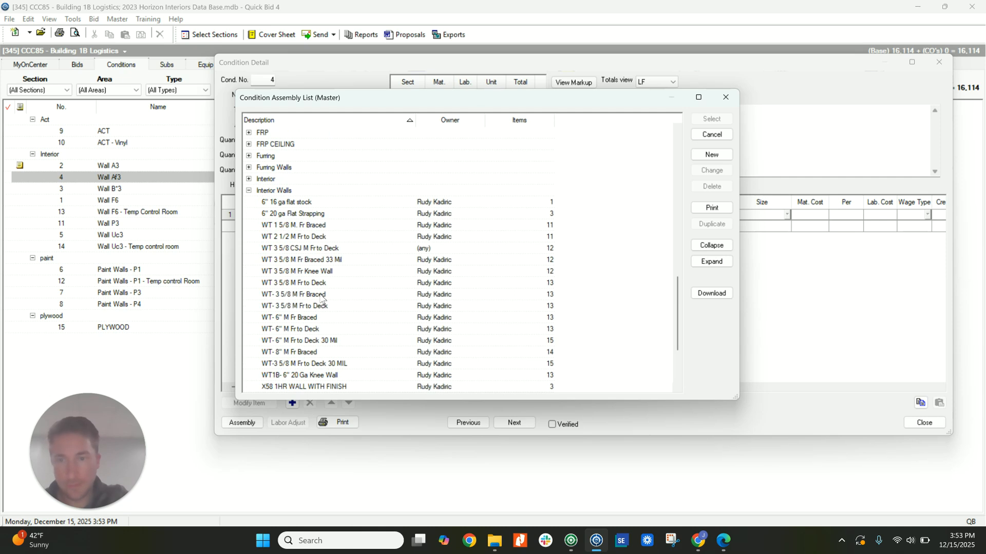
double_click(322, 295)
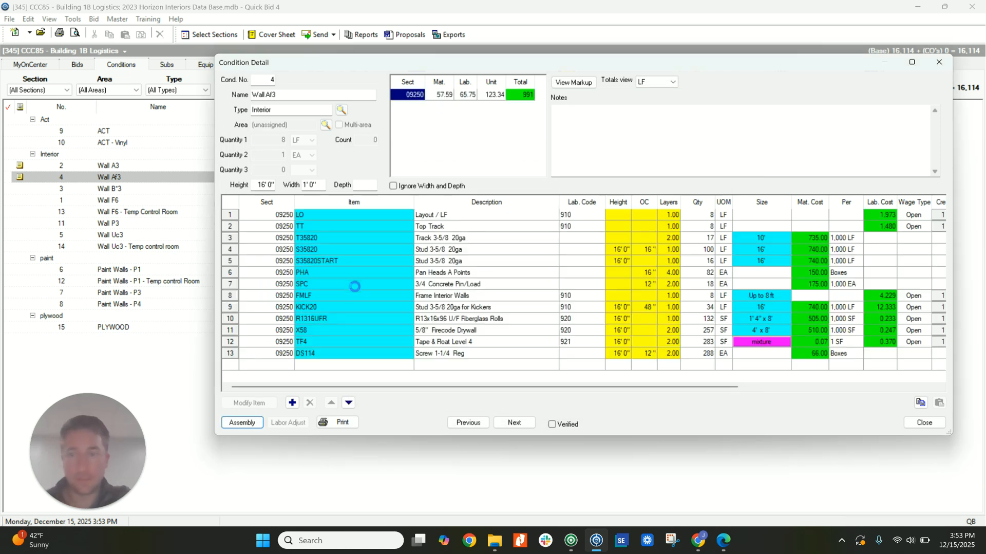
Replace the FMLF wall framing item with FMSF in both the Wall Af3 and Wall A3 conditions.
click(332, 294)
text(FMSF)
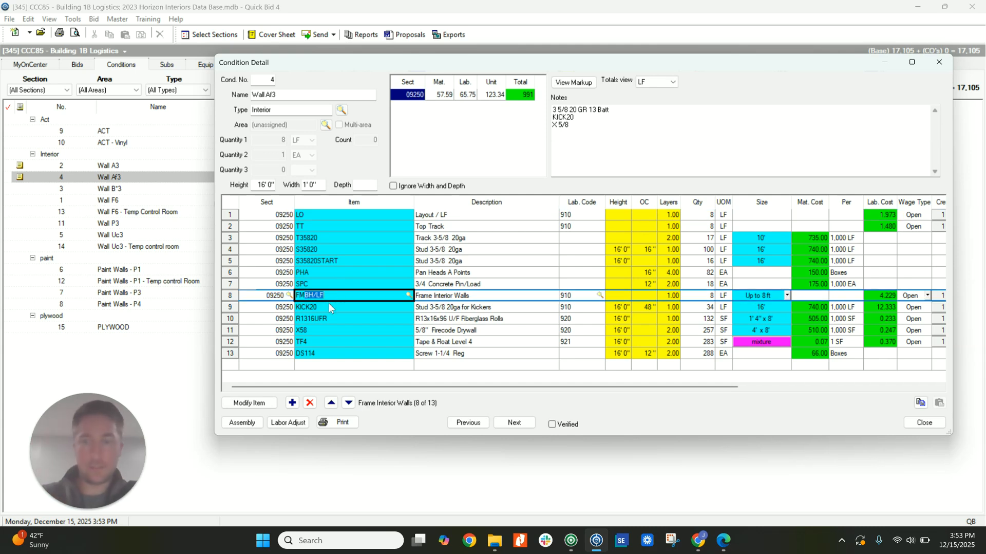
click(469, 422)
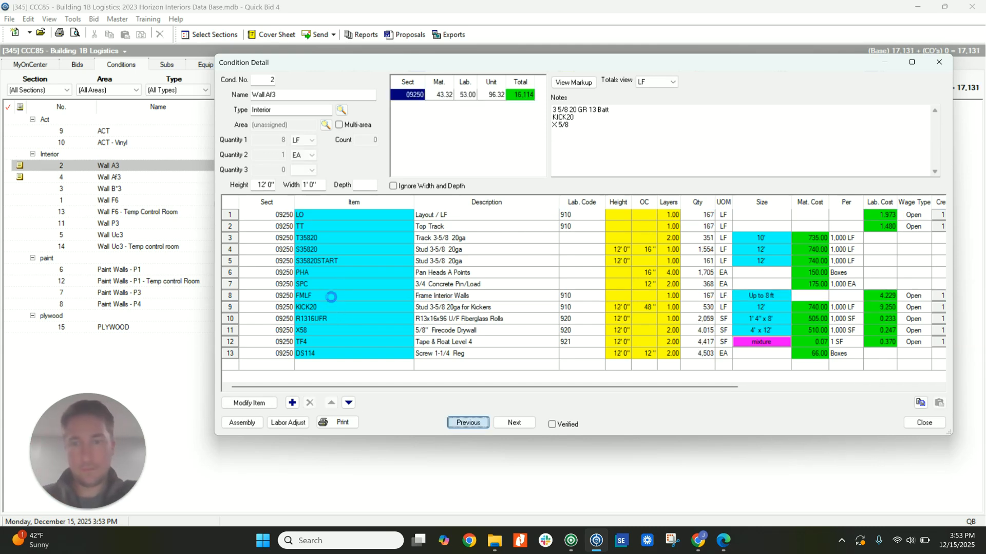
click(332, 297)
text(fm)
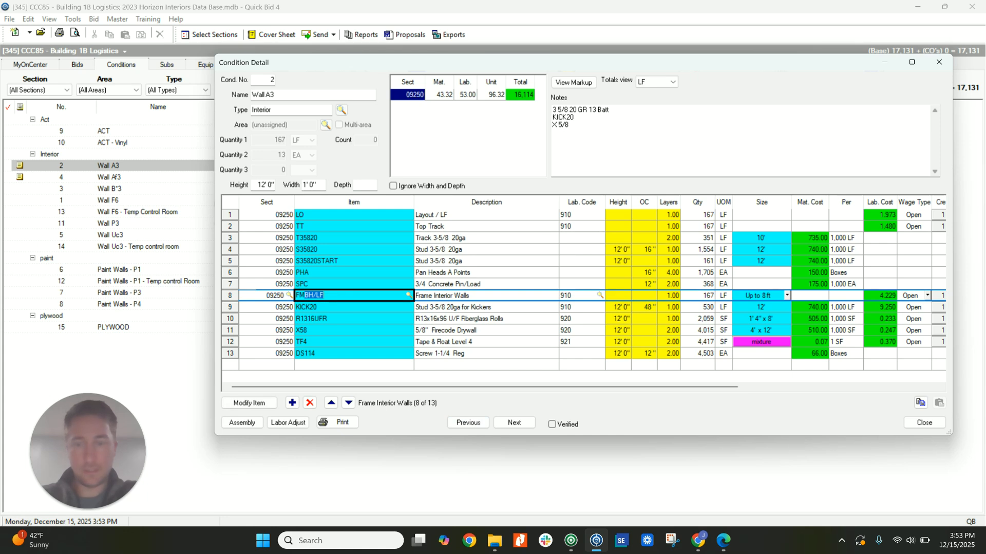
text(sf)
key(Tab)
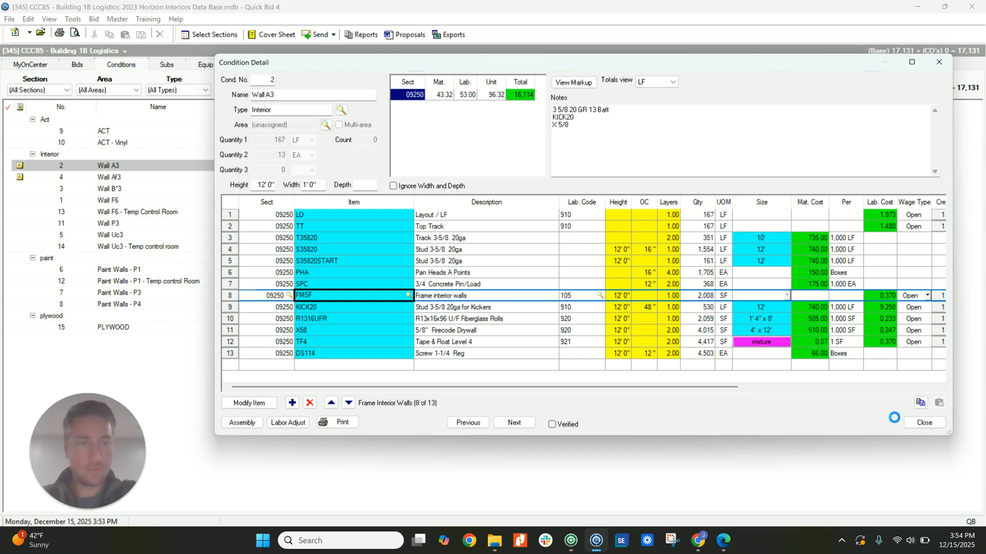
click(914, 423)
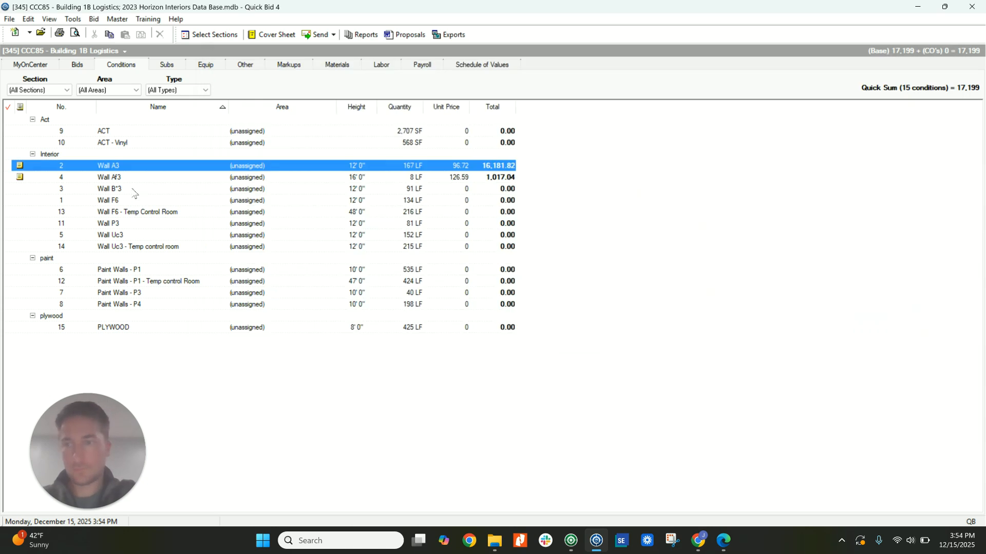
Open the Wall B*3 condition and locate the Partition Type B* detail on the Wall Types sheet in On-Screen Takeoff.
click(135, 191)
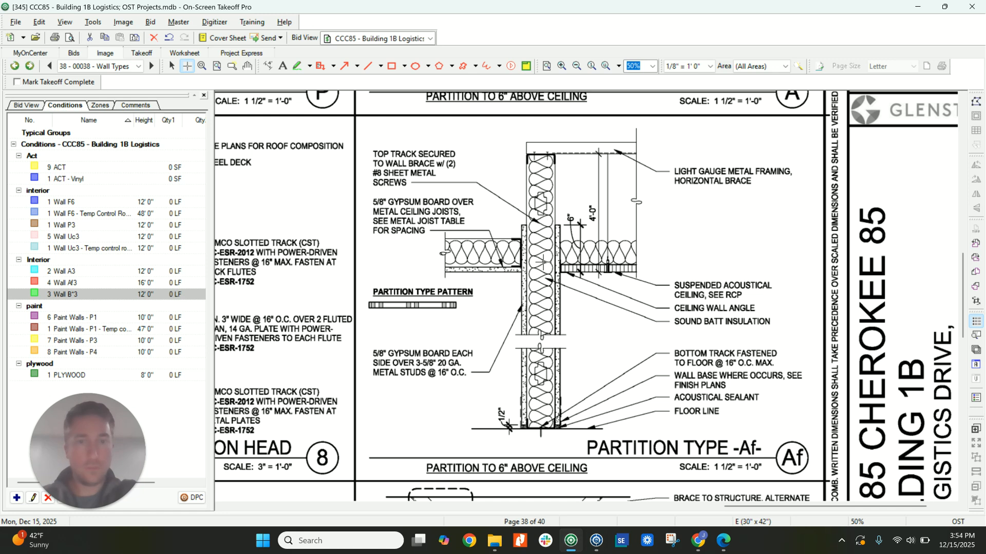
scroll(489, 261, down, 1)
scroll(570, 226, up, 1)
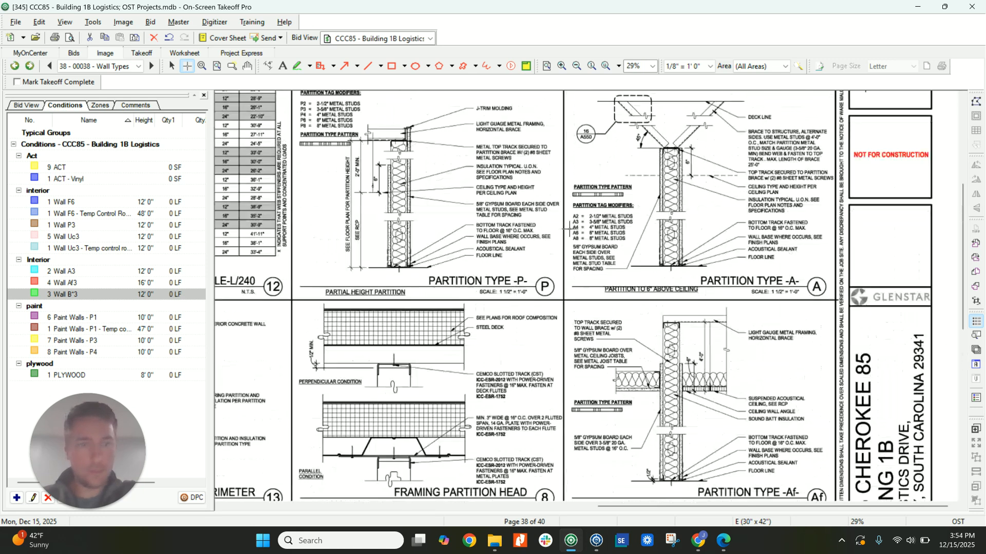
scroll(533, 242, down, 4)
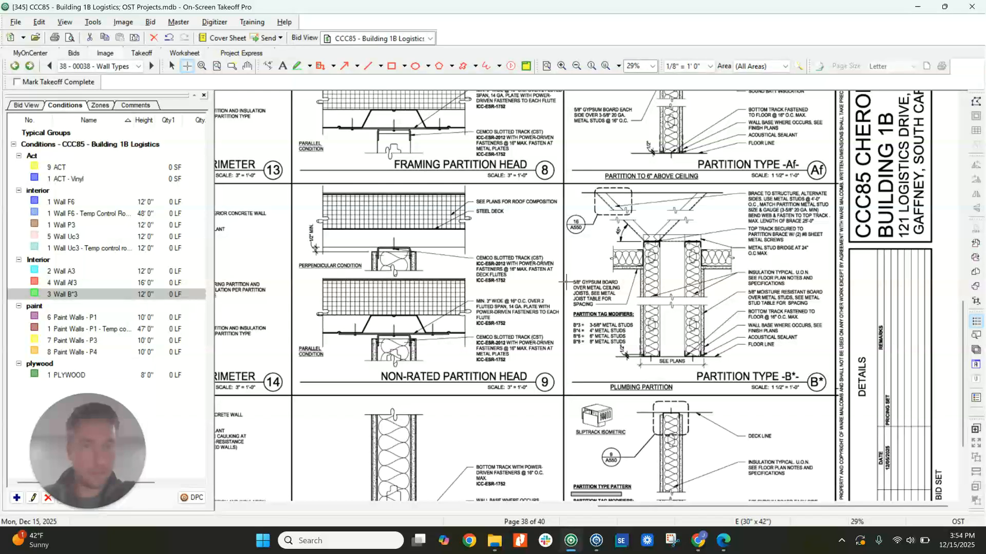
scroll(731, 312, down, 5)
scroll(731, 312, up, 5)
click(596, 541)
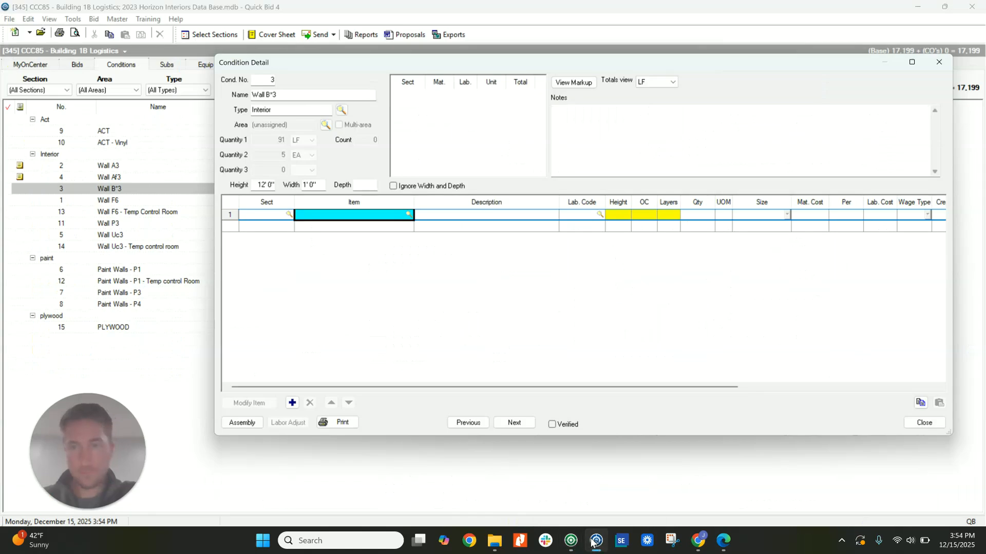
Examine the Partition Type B* plumbing partition detail, its tag modifiers and its framing notes in On-Screen Takeoff.
click(571, 540)
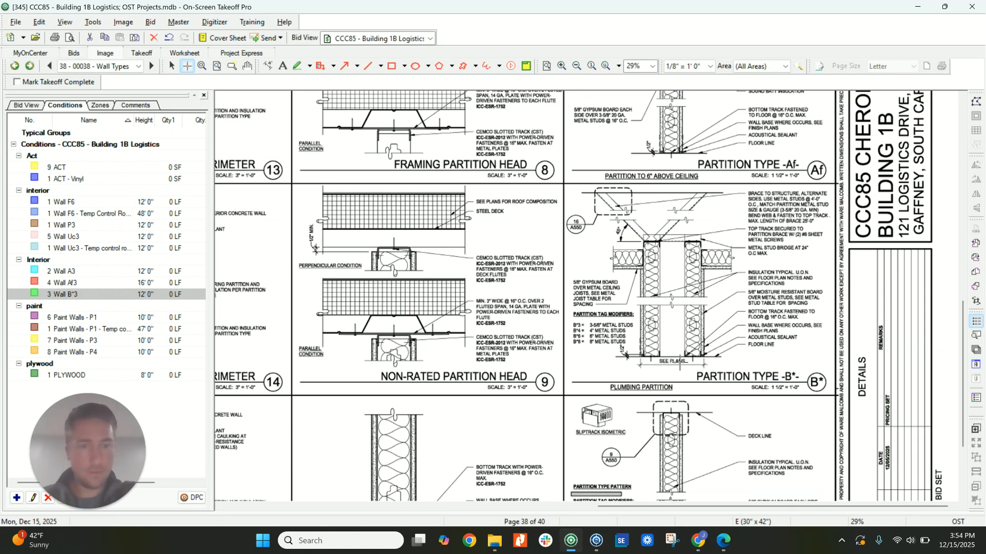
scroll(785, 283, down, 1)
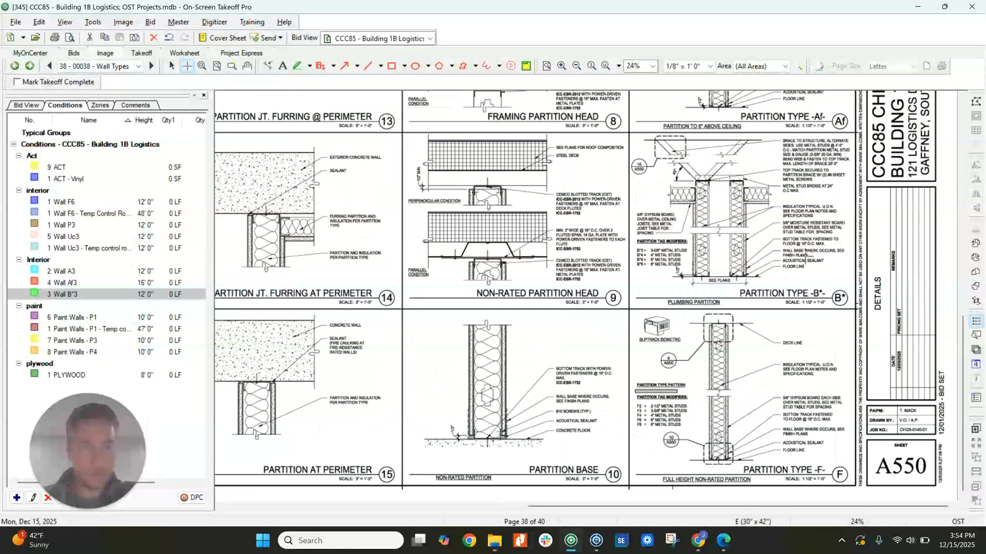
scroll(715, 257, up, 2)
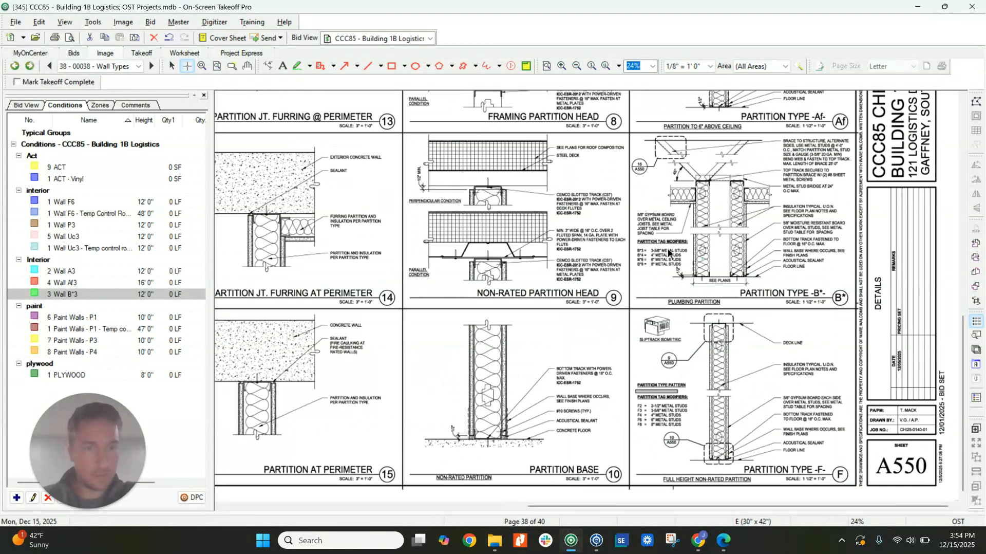
scroll(660, 255, up, 2)
scroll(667, 289, down, 1)
scroll(658, 247, up, 2)
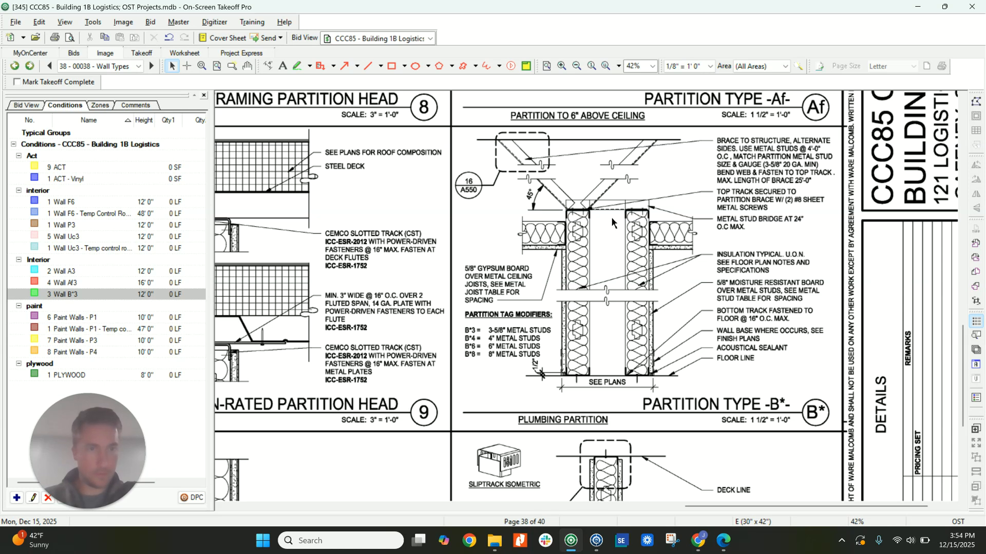
scroll(614, 221, down, 3)
scroll(619, 235, up, 4)
scroll(677, 226, down, 6)
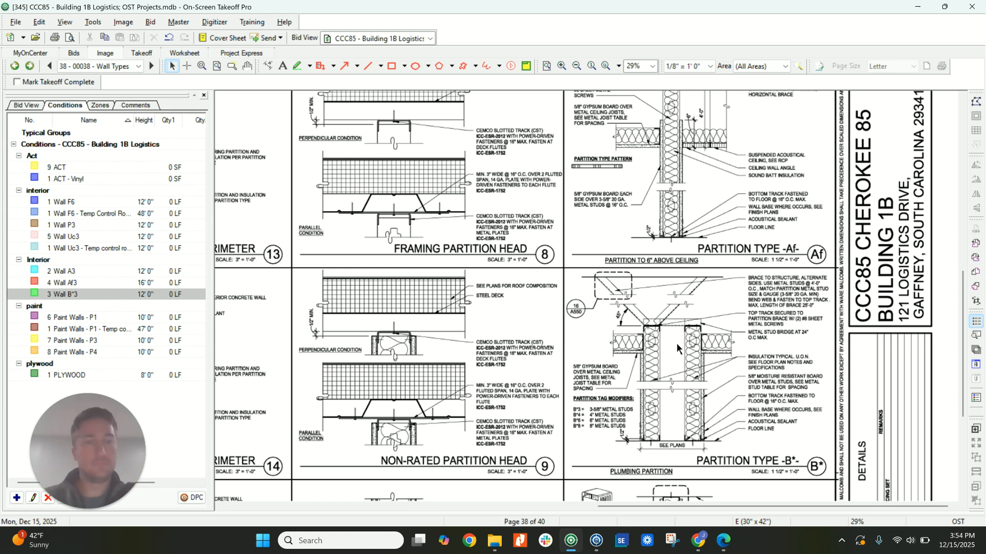
Switch back to Quick Bid and copy all items of the Wall A3 condition into the Wall B*3 condition.
click(596, 540)
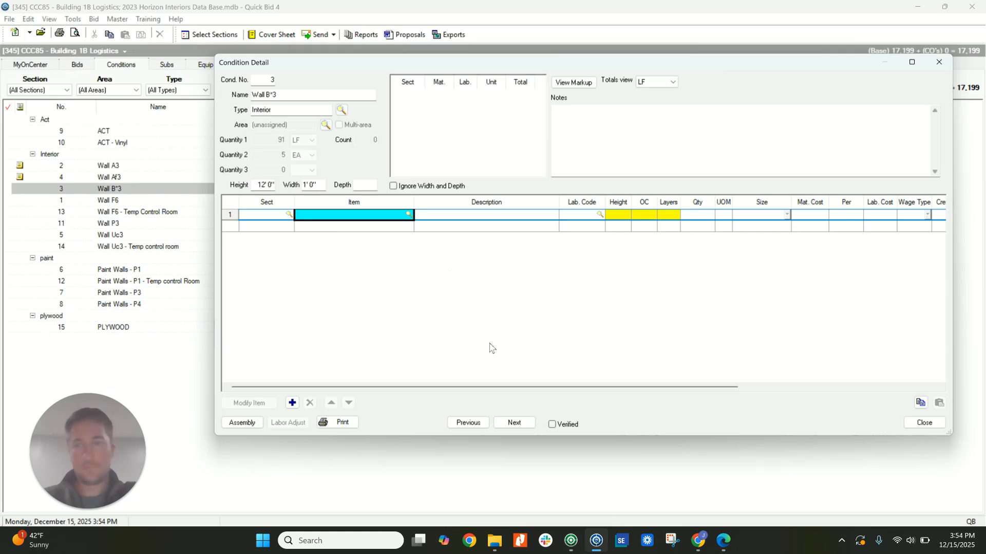
click(924, 422)
double_click(133, 171)
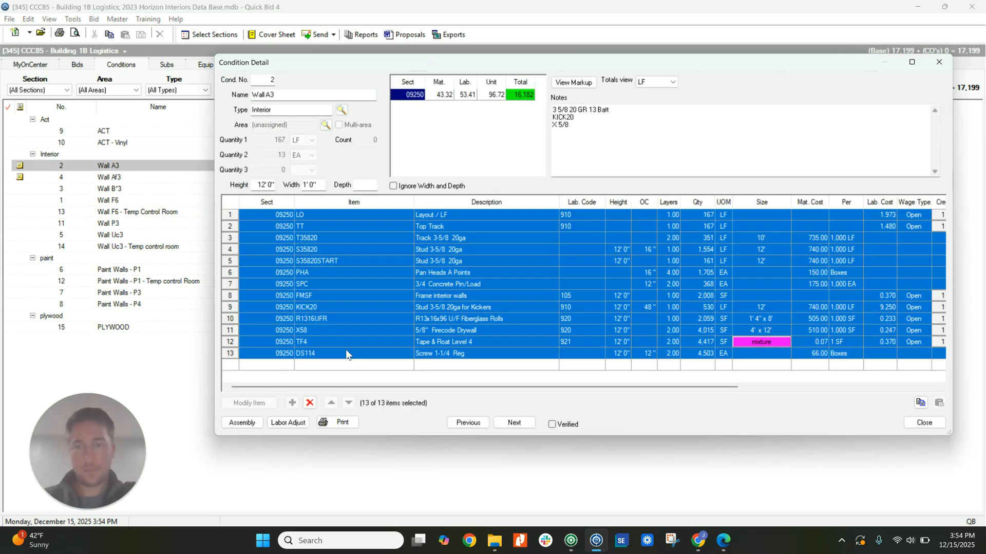
key(ctrl+c)
click(925, 421)
double_click(154, 188)
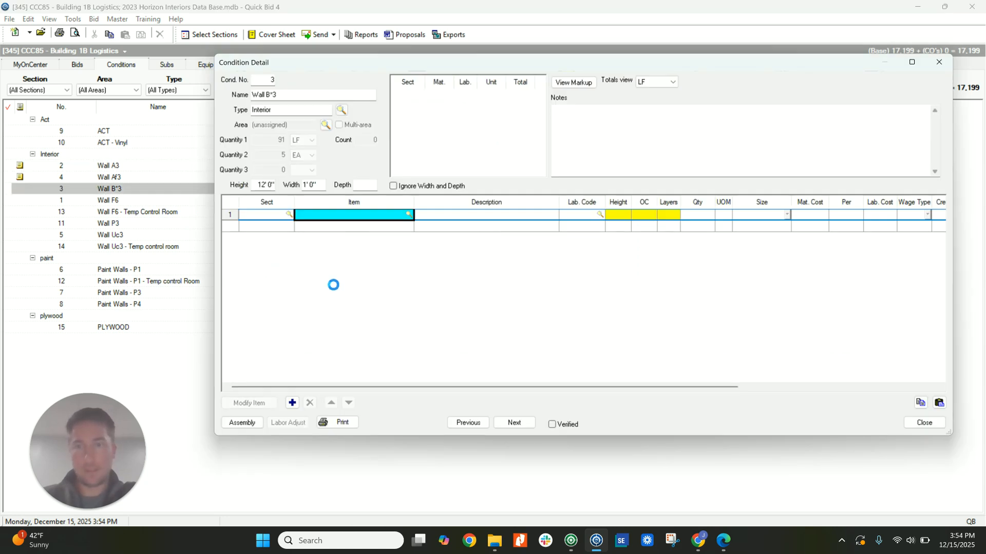
click(353, 239)
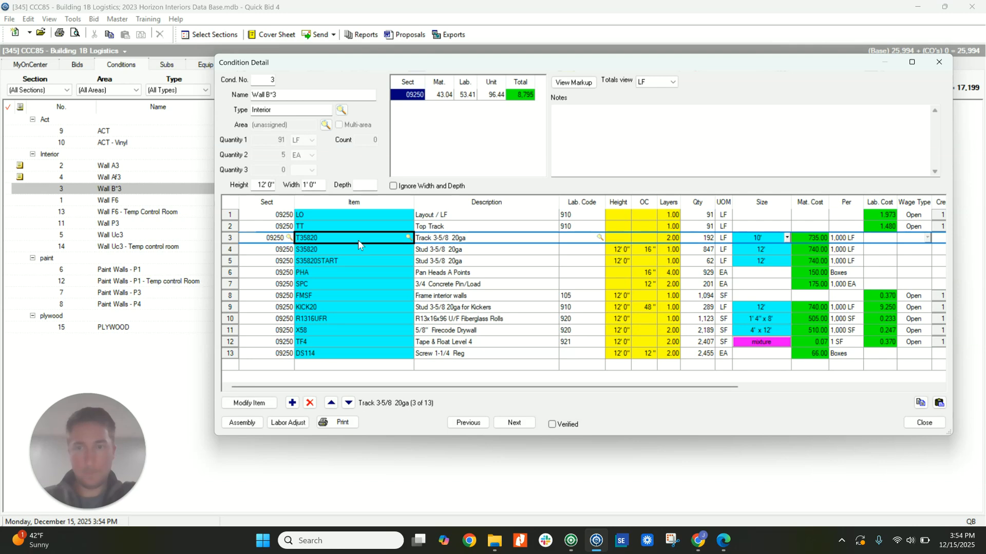
In the Wall B*3 condition, set the layers to 4 for track T35820 and to 2 for studs S35820 and S35820START.
click(669, 241)
text(4)
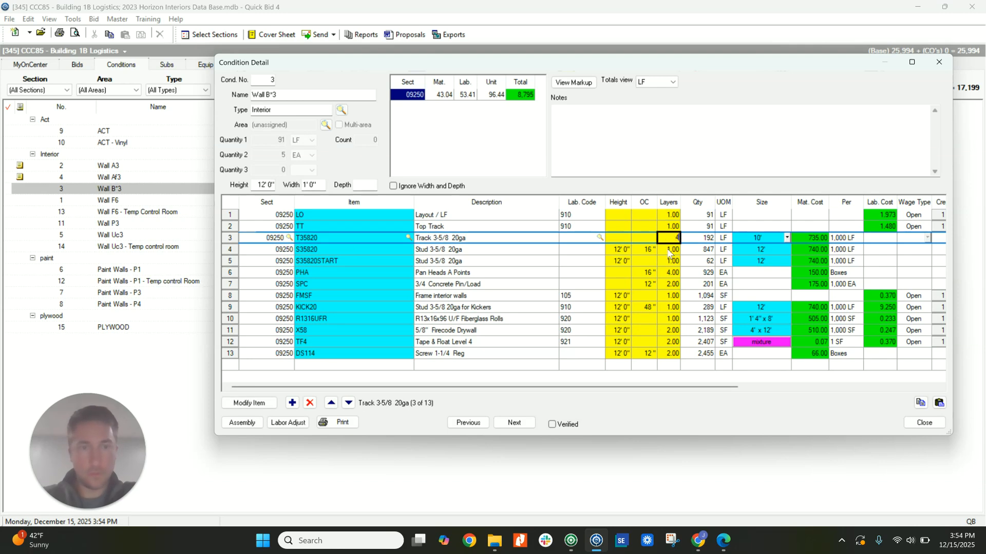
click(669, 252)
text(2)
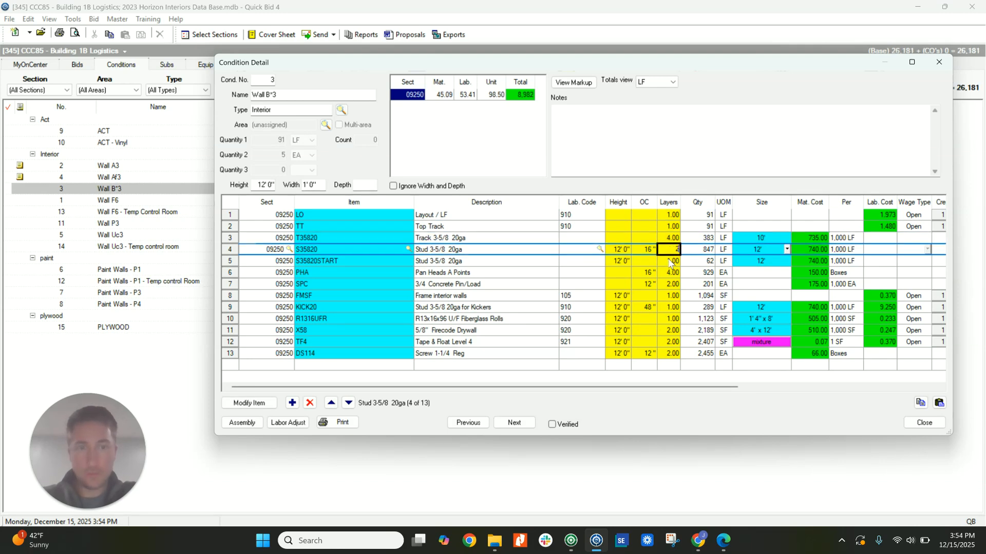
click(671, 264)
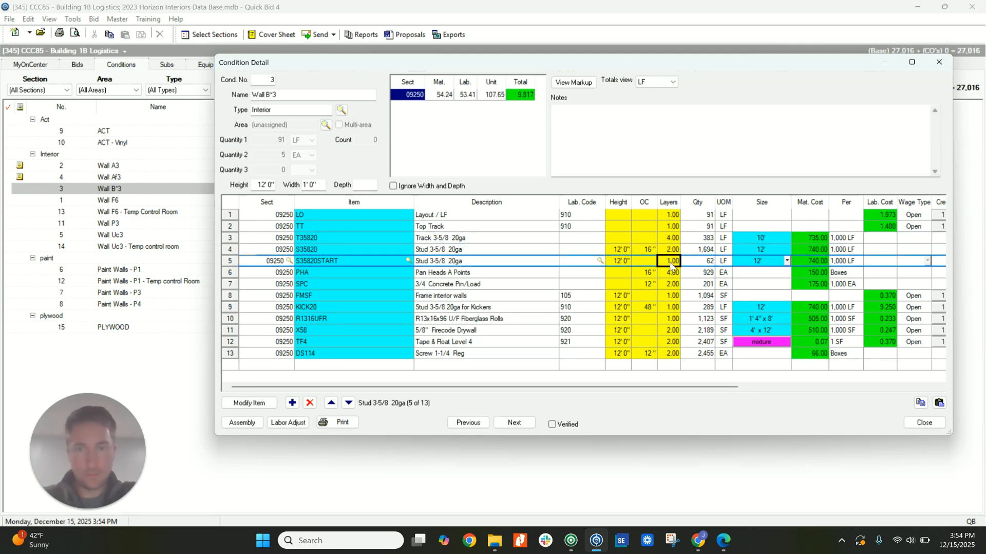
text(2)
key(Return)
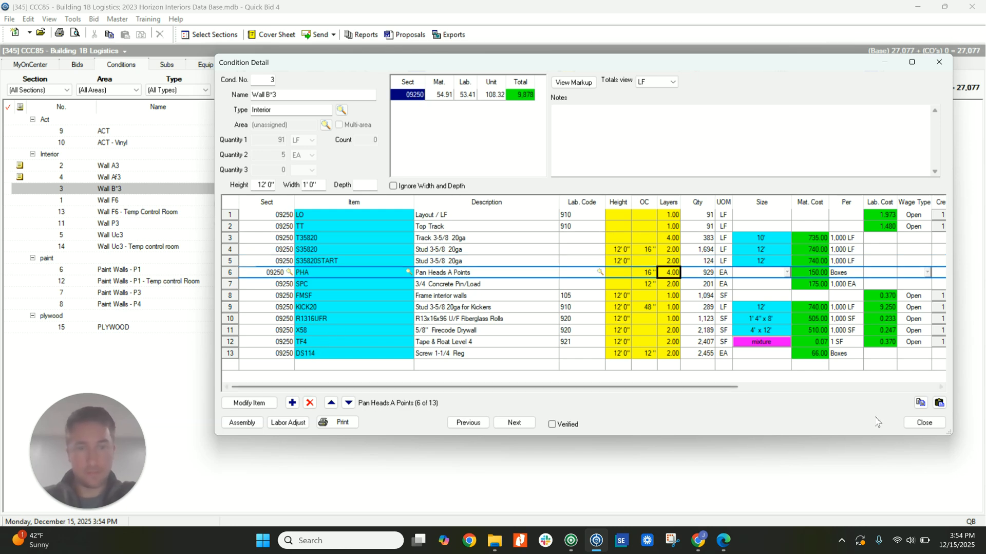
Close the Wall B*3 condition and examine the Partition Type F detail and its tag modifiers in On-Screen Takeoff.
click(925, 422)
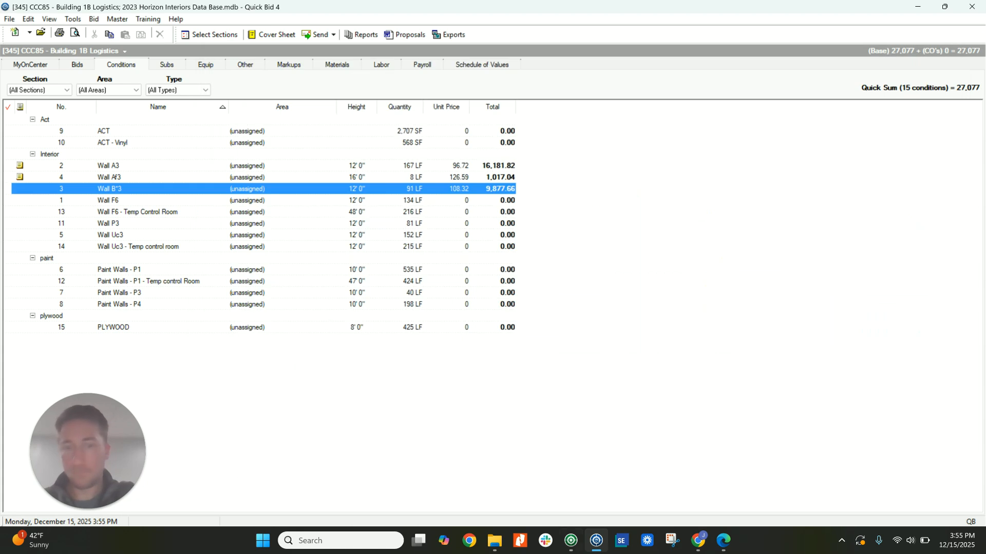
click(571, 540)
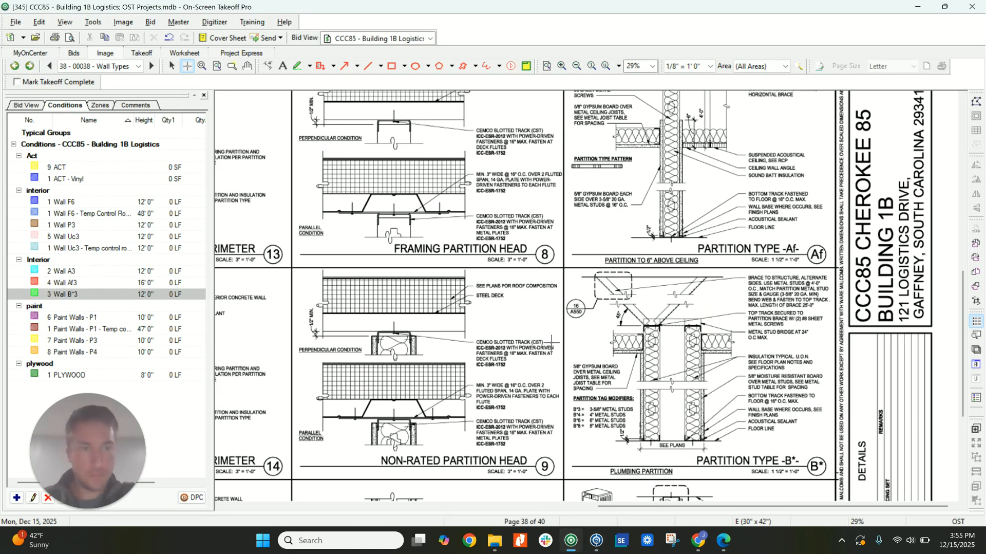
scroll(552, 341, down, 4)
ctrl+scroll(679, 409, up, 2)
middle_drag(702, 403, 650, 364)
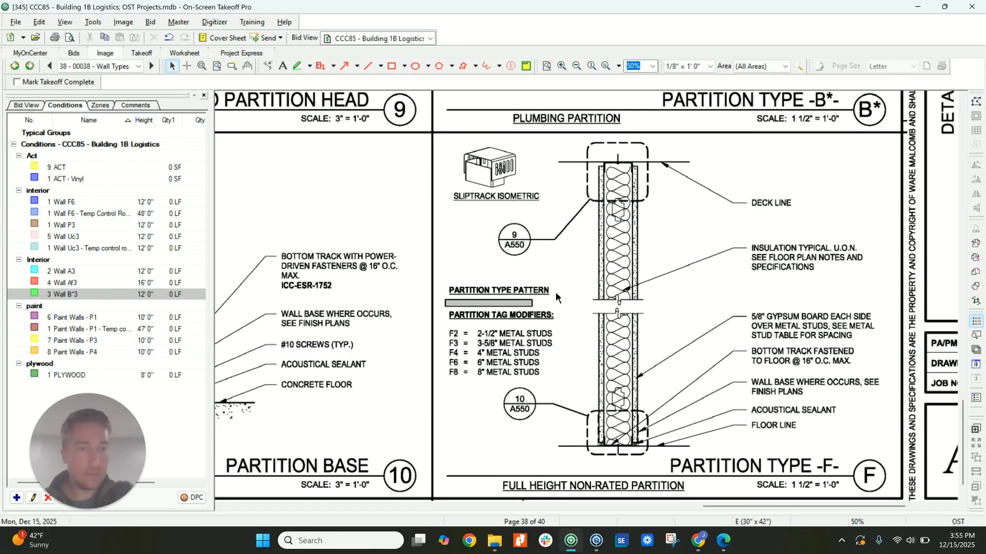
scroll(559, 300, up, 2)
Switch back to Quick Bid and add a CAULK item to the Wall A3 condition.
click(597, 540)
double_click(135, 169)
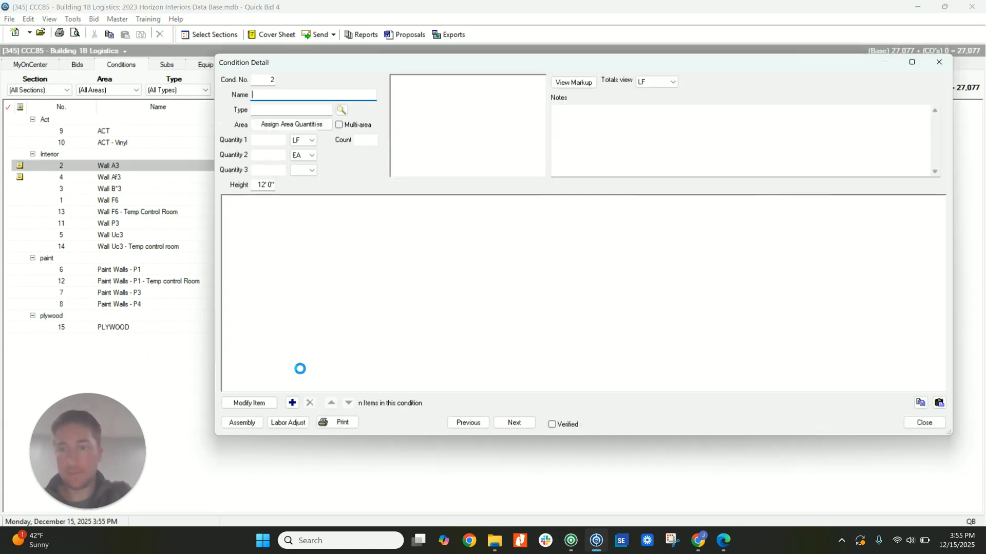
click(331, 355)
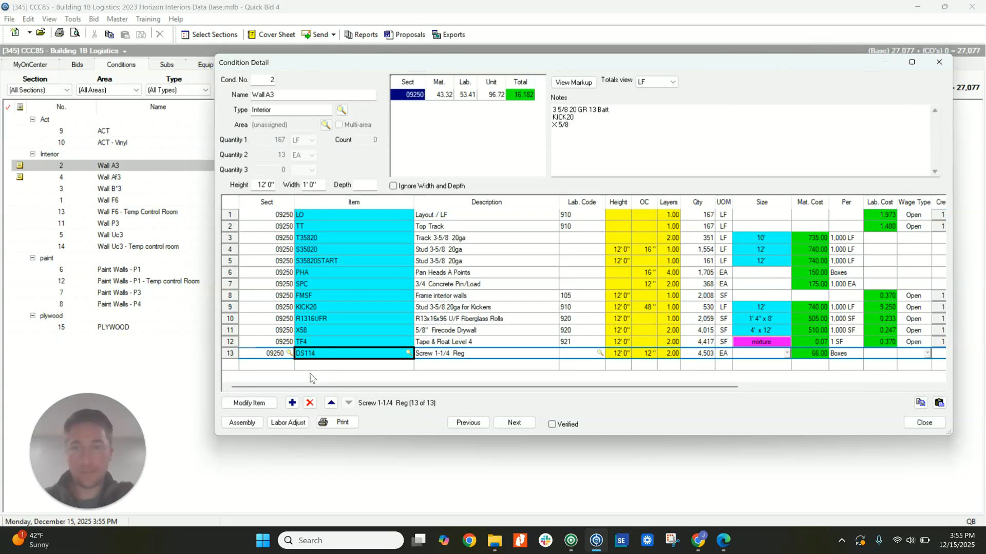
click(293, 402)
text(CA)
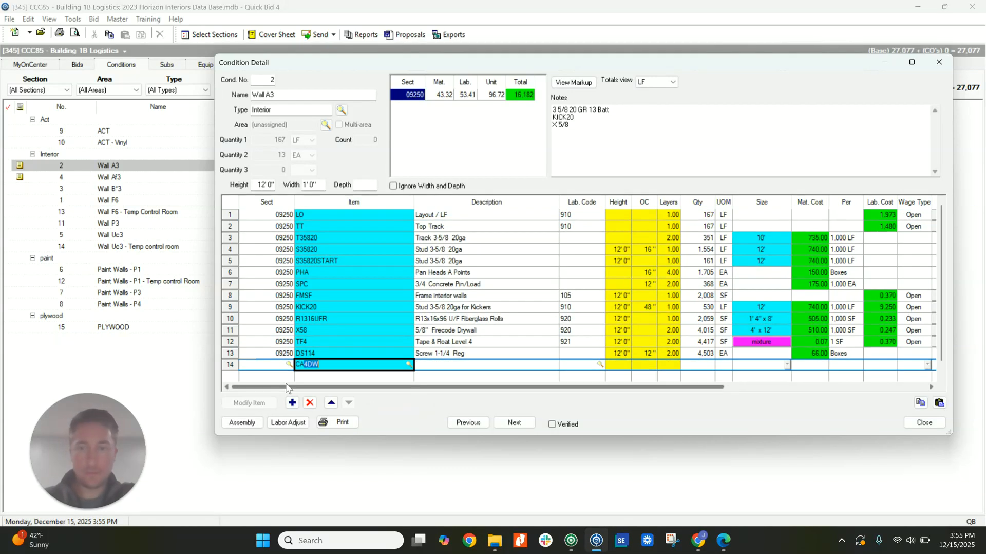
text(ULK)
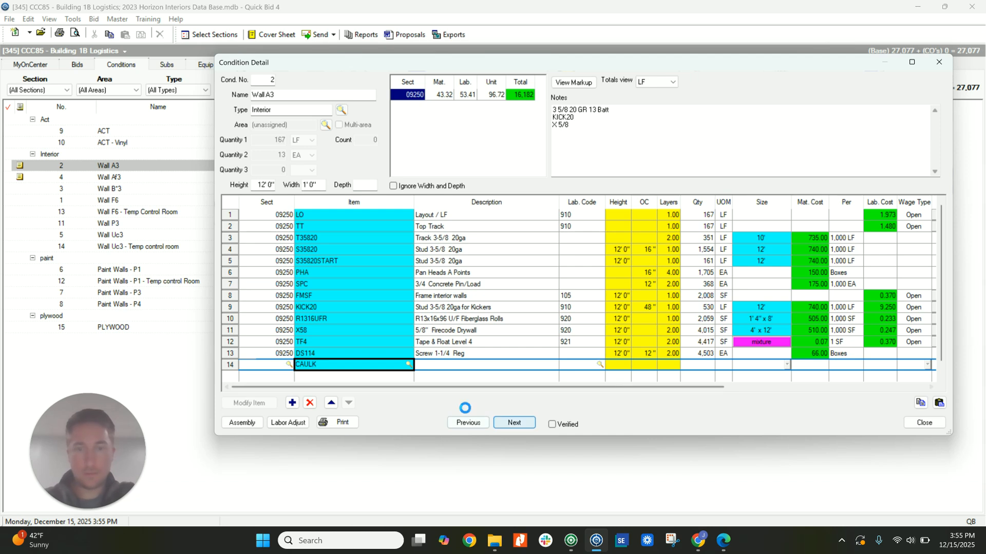
key(Return)
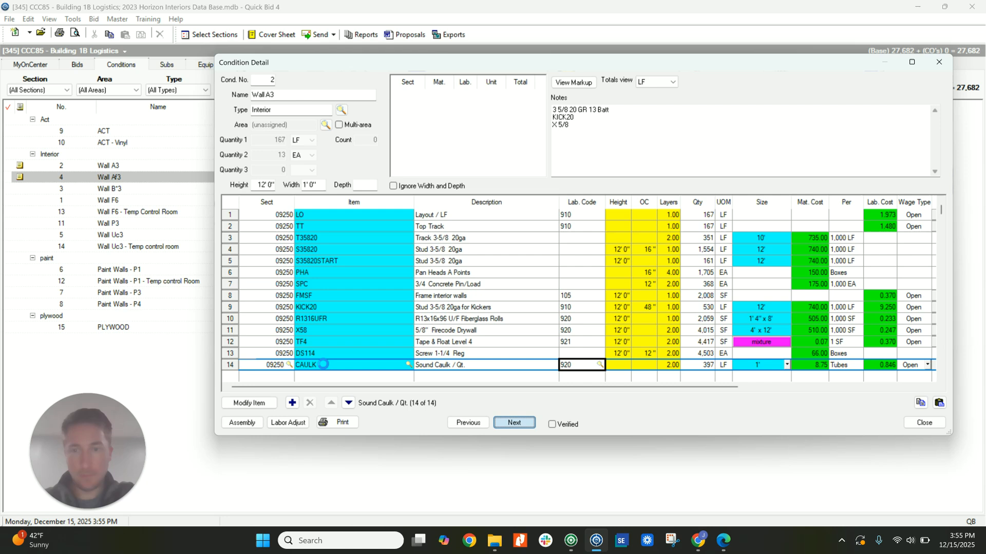
Add the CAULK item as a new row in the Wall Af3 condition.
click(320, 365)
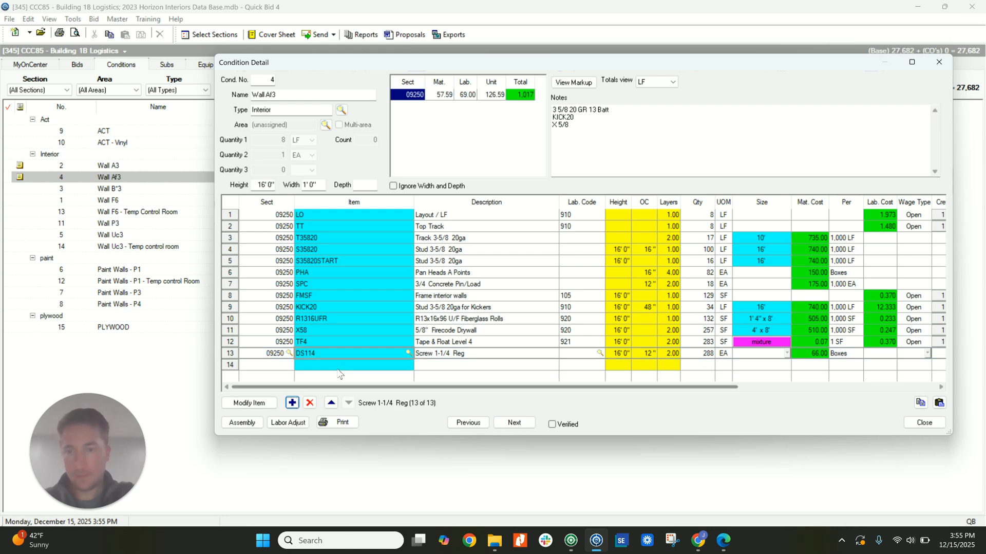
text(CAU)
key(Return)
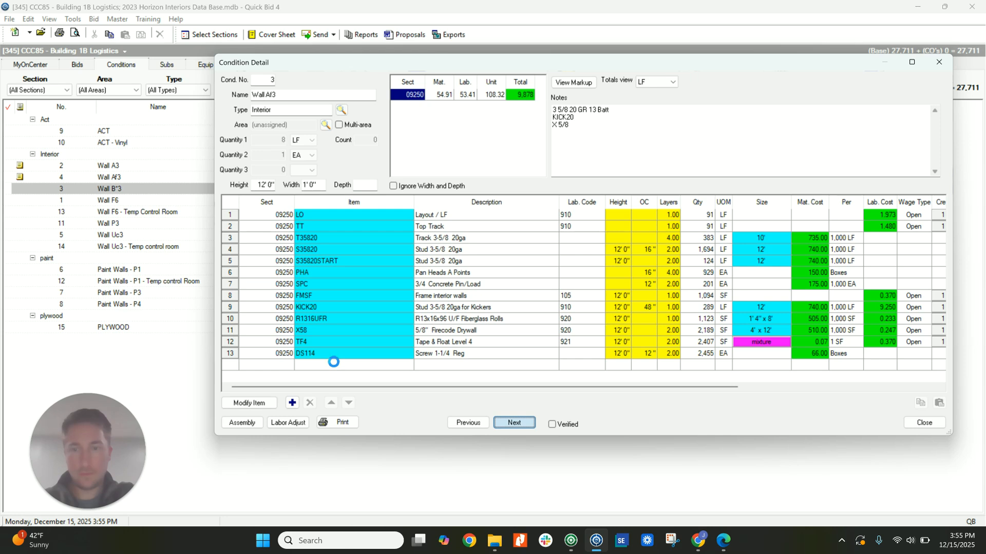
Move on to the Wall B*3 condition and add the CAULK item to it.
click(334, 362)
click(292, 403)
text(CAULK)
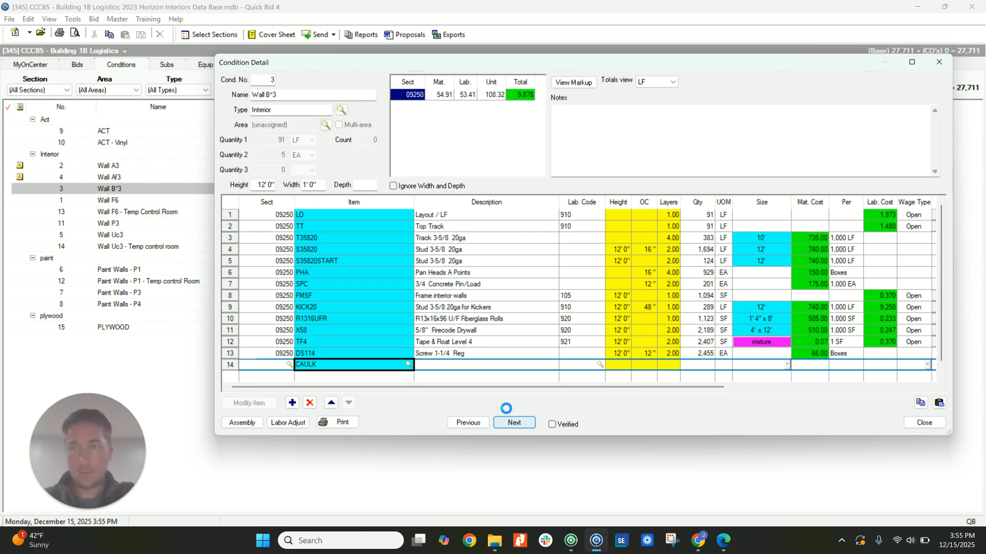
key(Return)
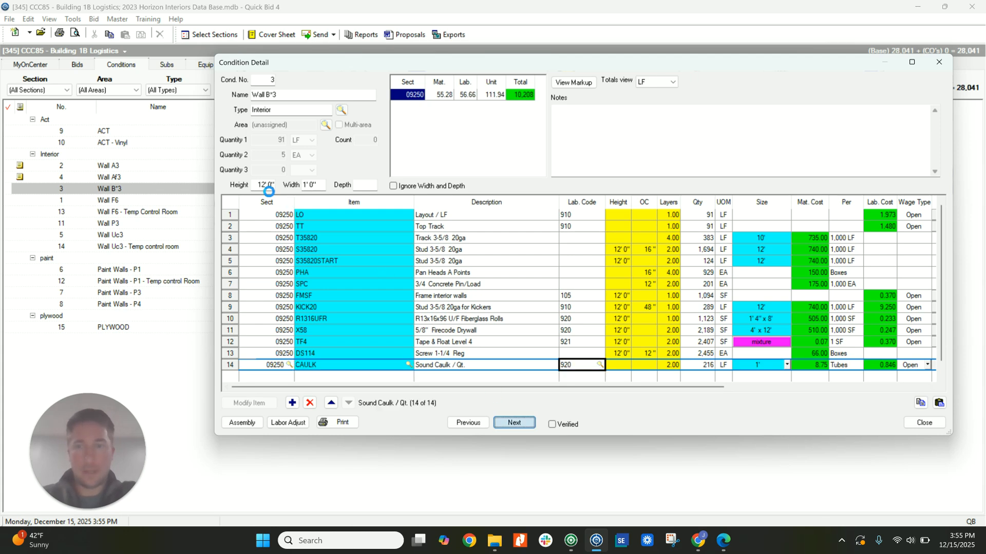
Set the height of the Wall F6 condition to 48' 0".
double_click(257, 186)
text(48000)
key(BackSpace)
key(Return)
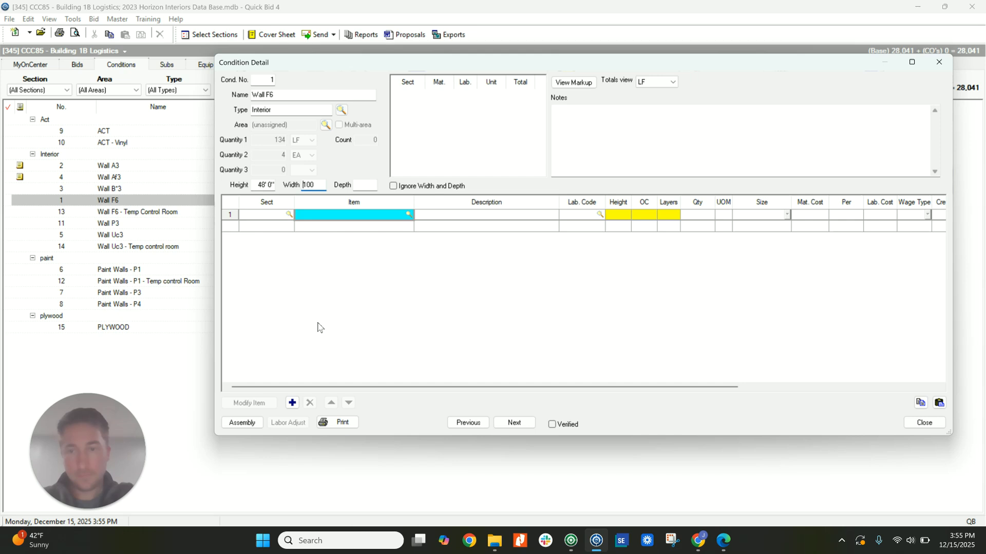
Fill the Wall F6 condition with the Interior Walls assembly "WT 3 5/8 CSJ M Fr to Deck".
click(251, 420)
scroll(303, 339, down, 6)
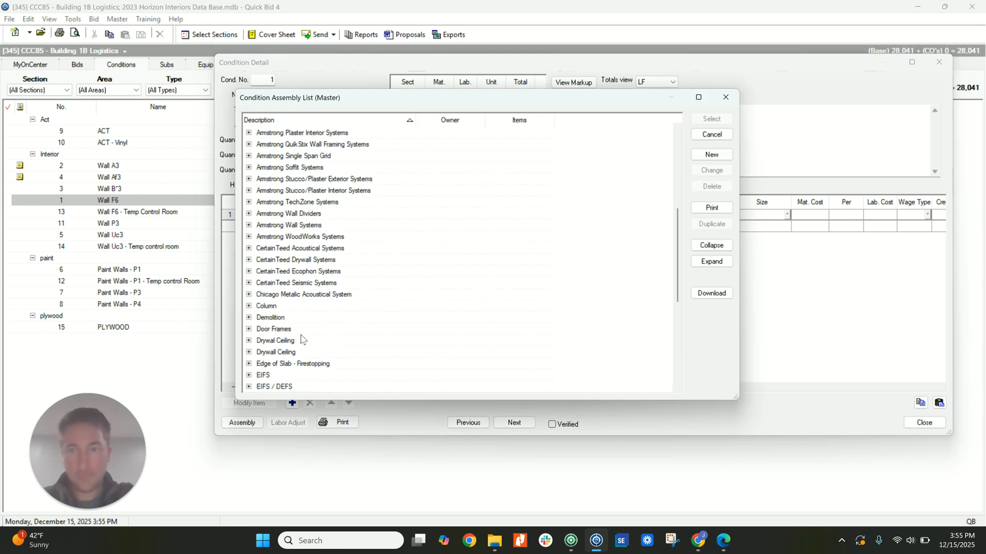
scroll(298, 339, down, 4)
scroll(257, 290, down, 3)
click(249, 272)
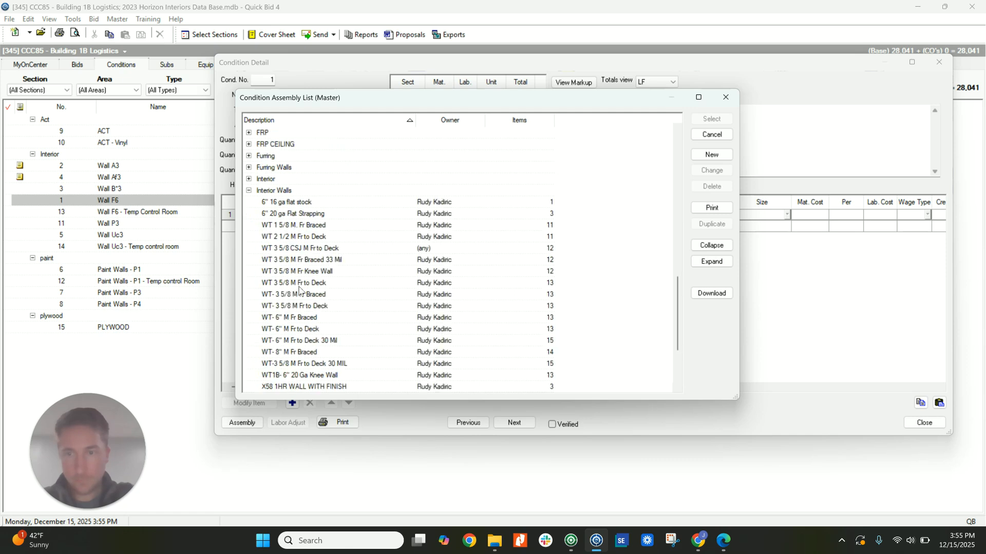
scroll(304, 314, down, 1)
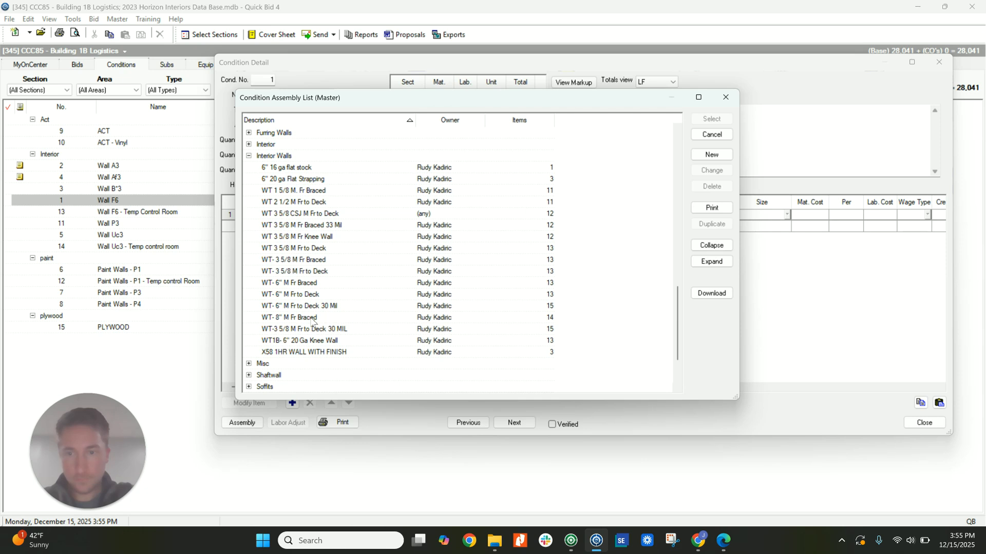
click(298, 214)
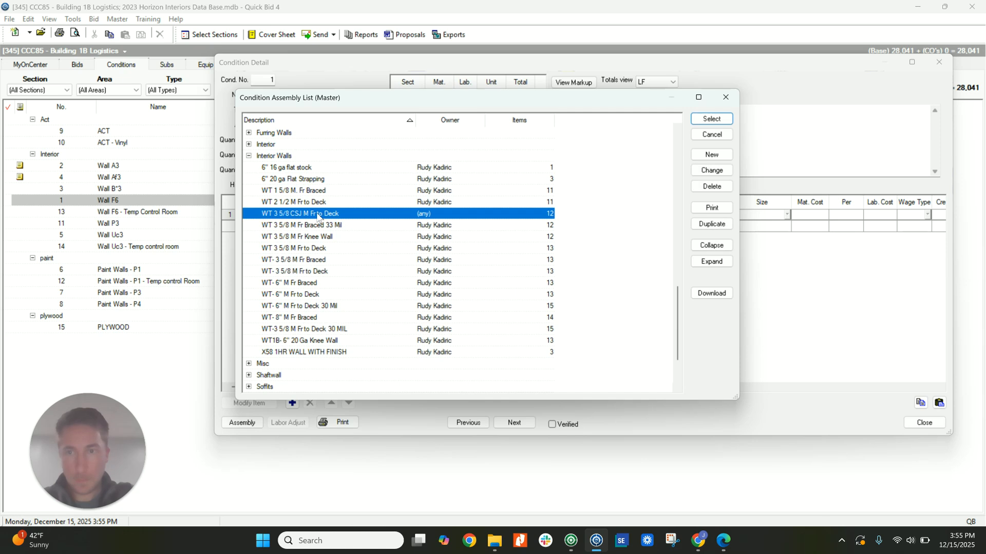
double_click(300, 214)
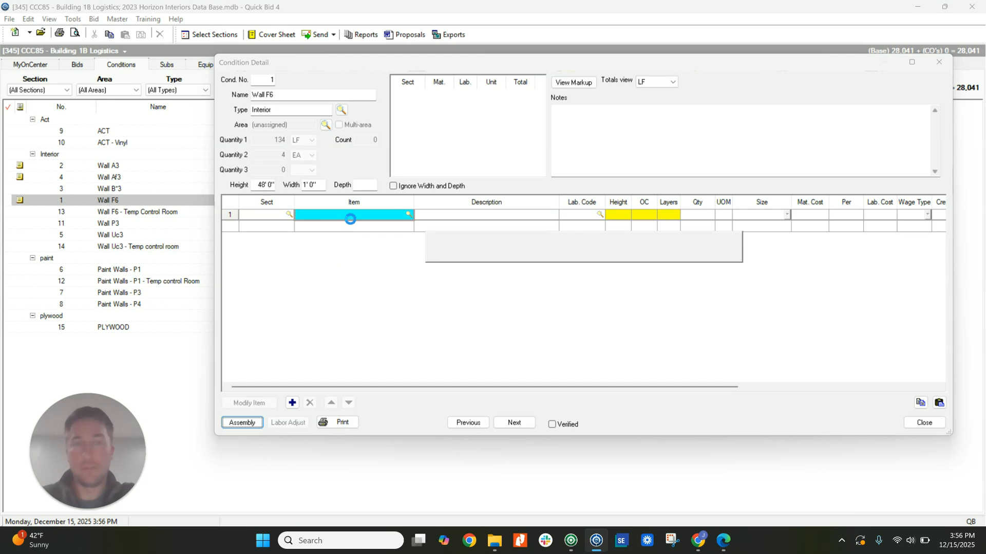
In the Wall F6 condition, replace track item T35820C with T616C, the 6-inch 16ga 2" track.
click(338, 229)
click(334, 237)
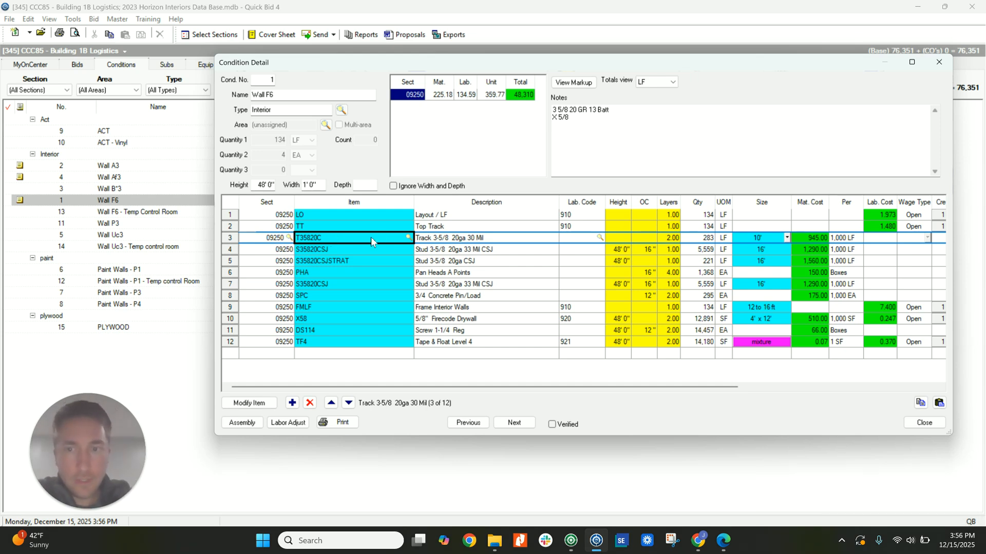
click(409, 238)
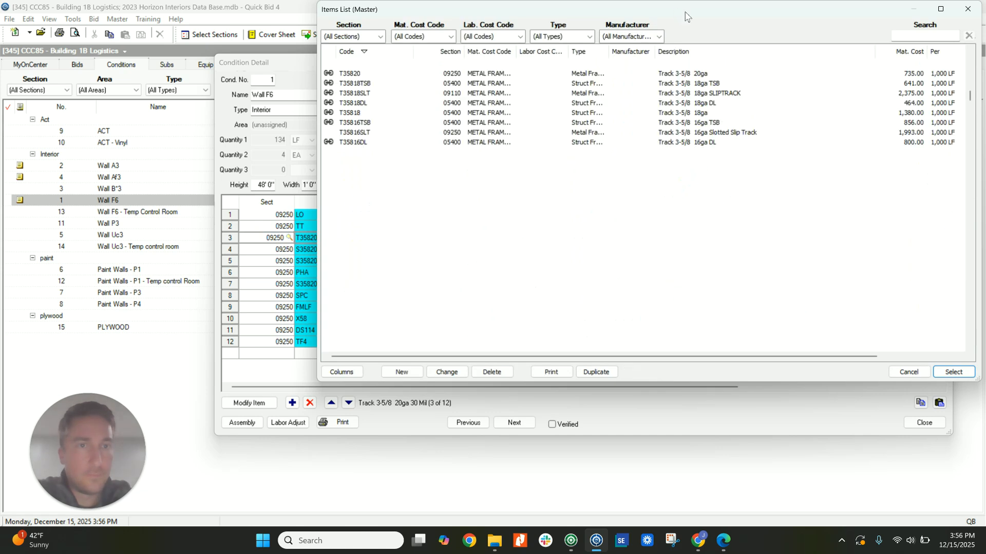
scroll(610, 213, up, 8)
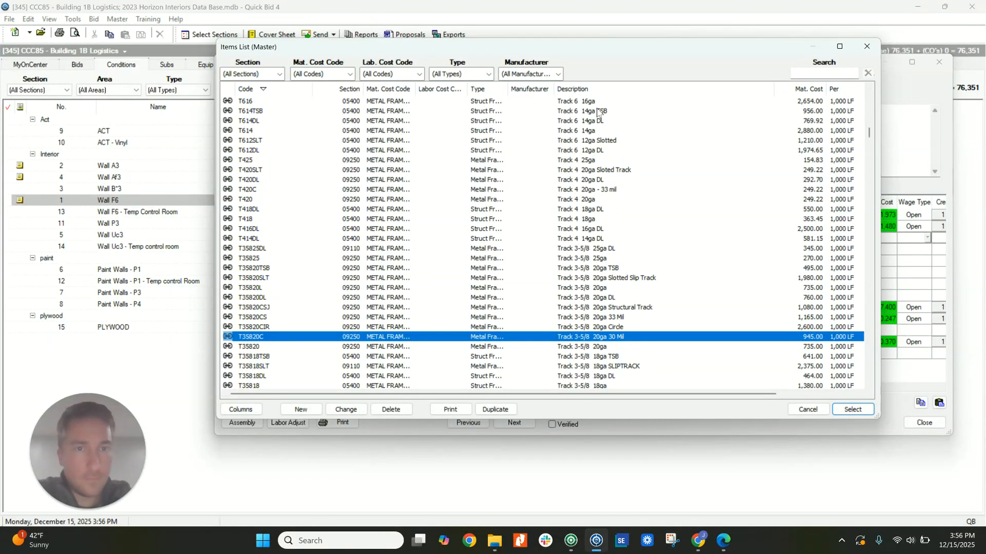
click(602, 112)
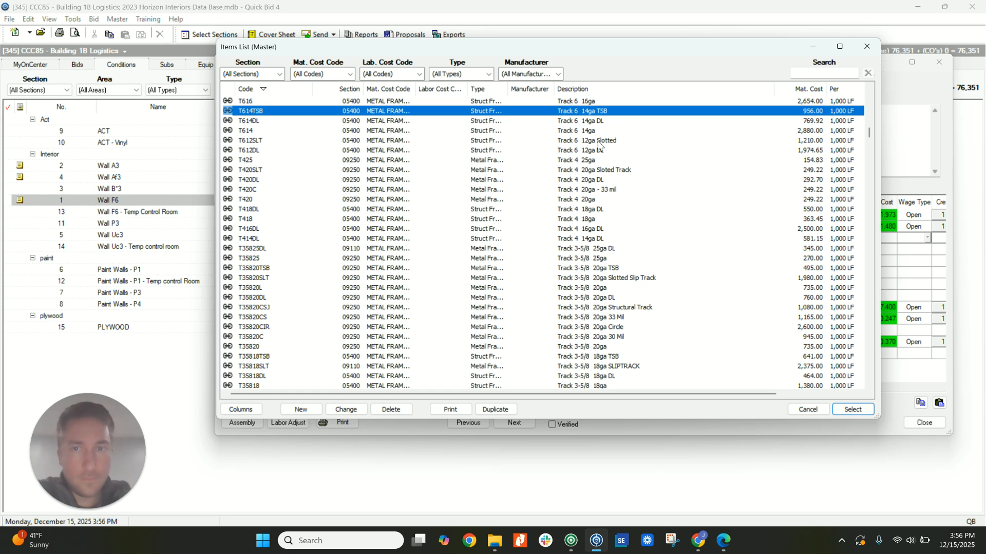
scroll(602, 147, up, 1)
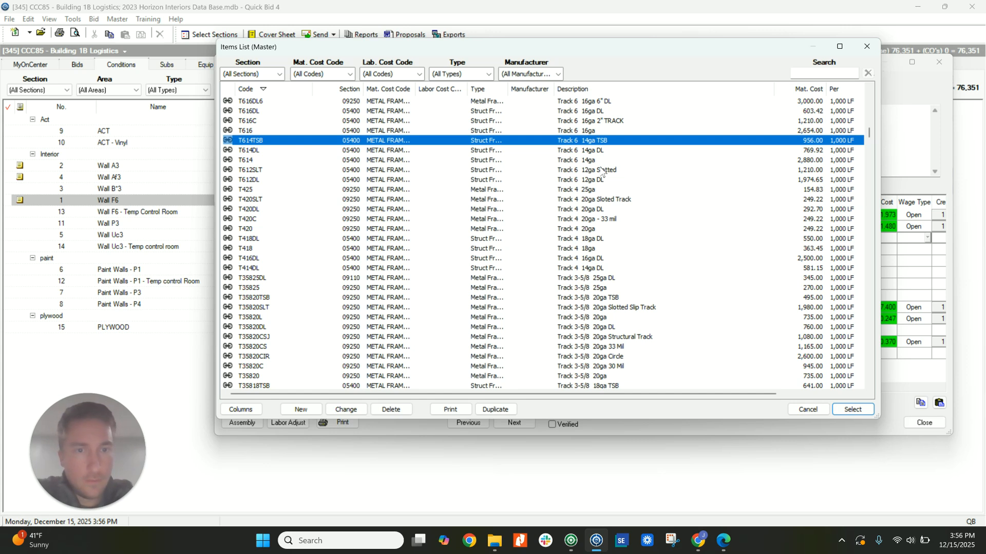
double_click(602, 125)
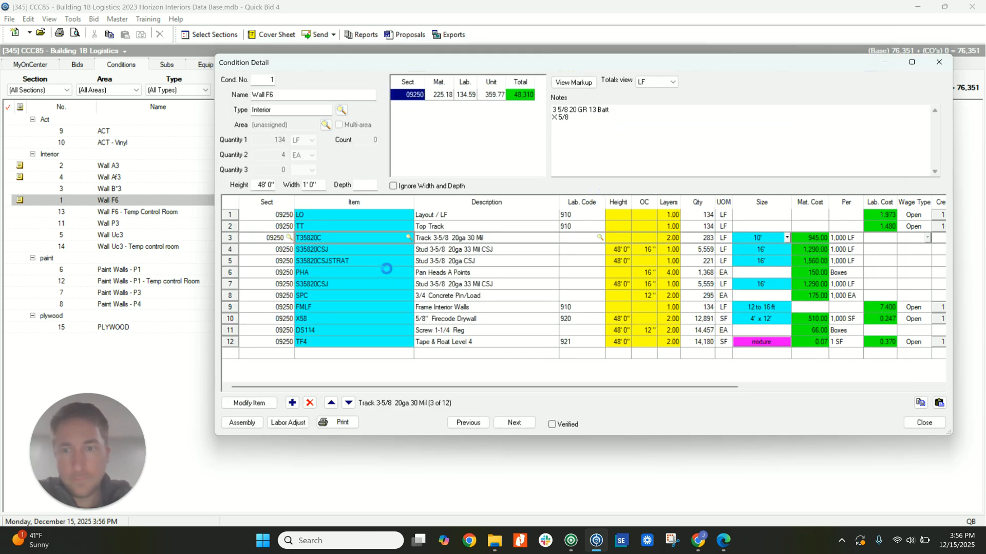
In Wall F6, replace the first S35820CSJ stud item with S616CSTART, the 6-inch 16ga C stud.
click(409, 250)
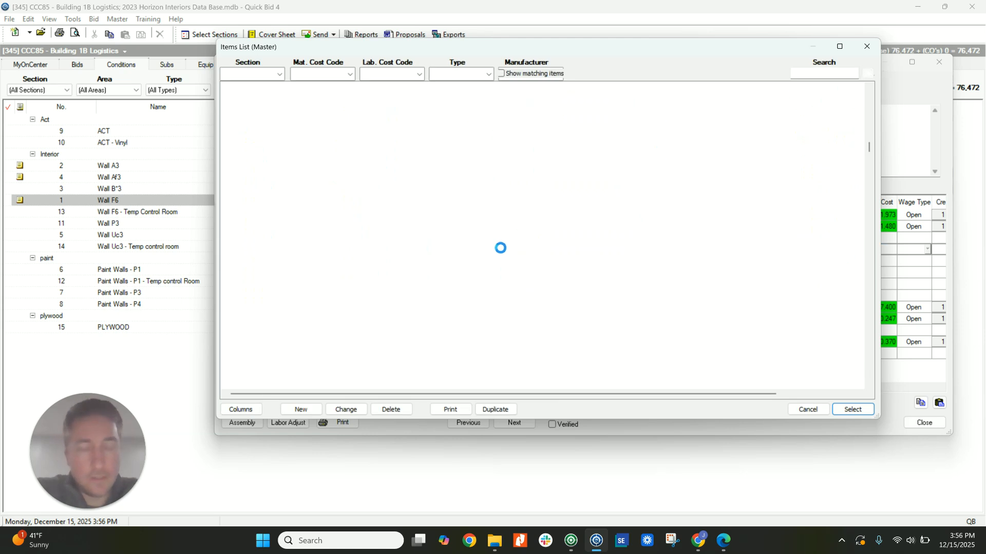
scroll(616, 211, up, 10)
scroll(612, 215, up, 6)
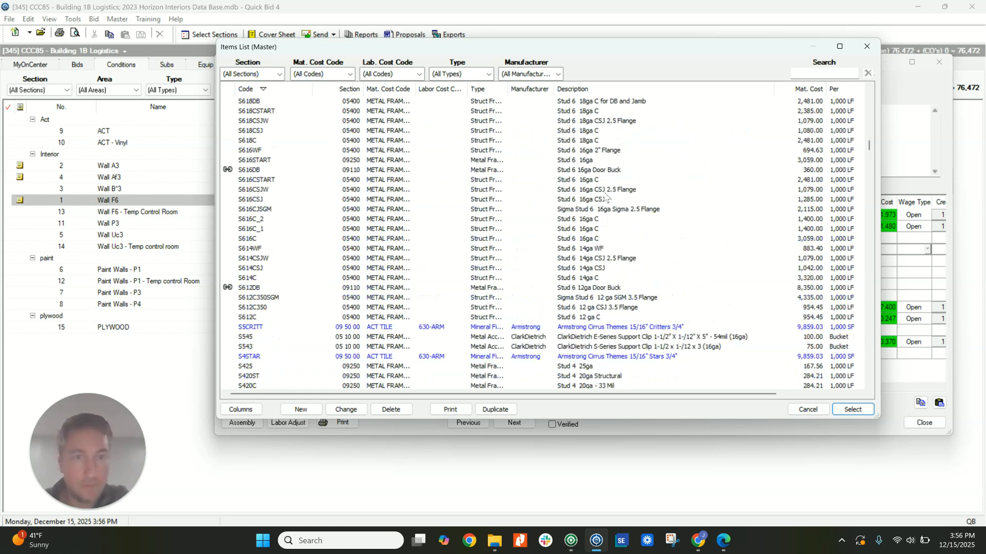
double_click(595, 181)
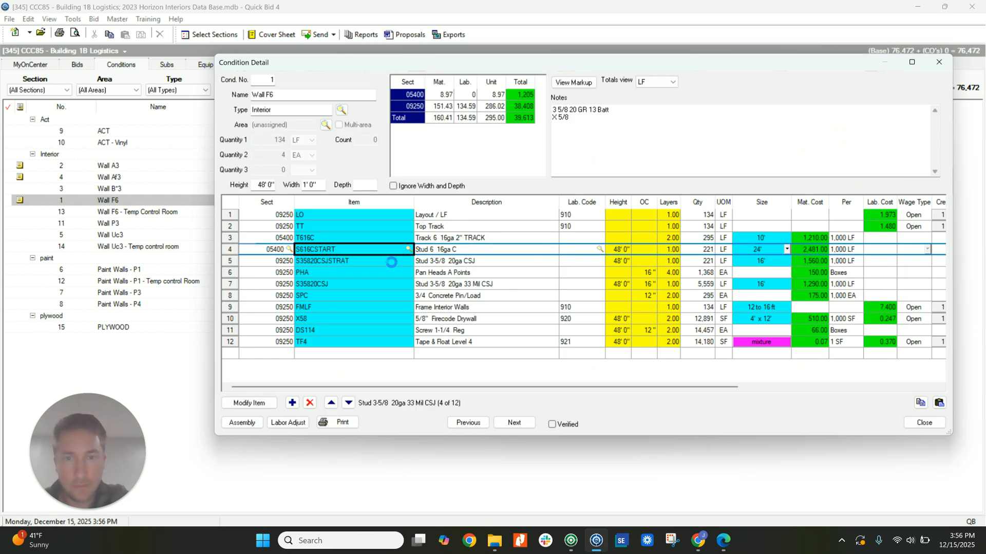
click(414, 262)
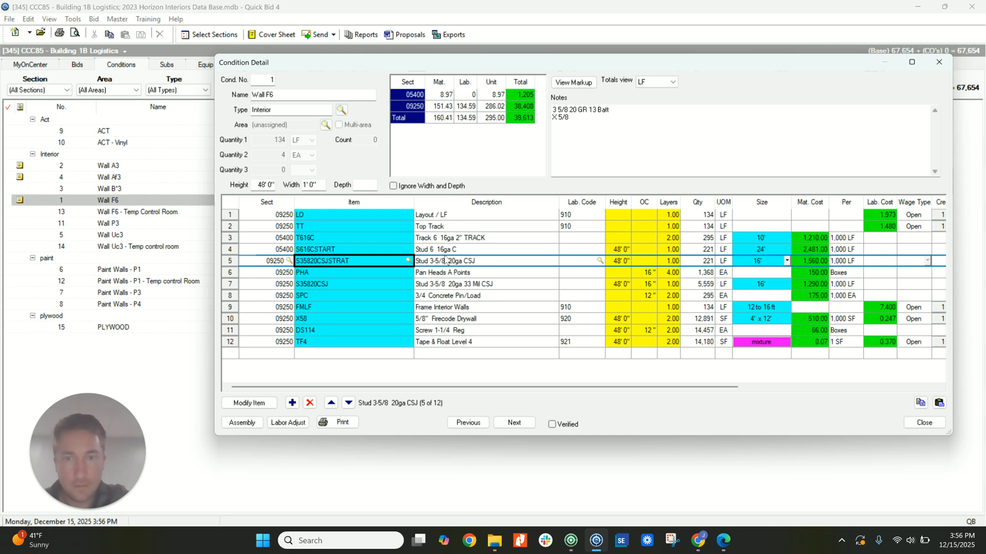
click(410, 261)
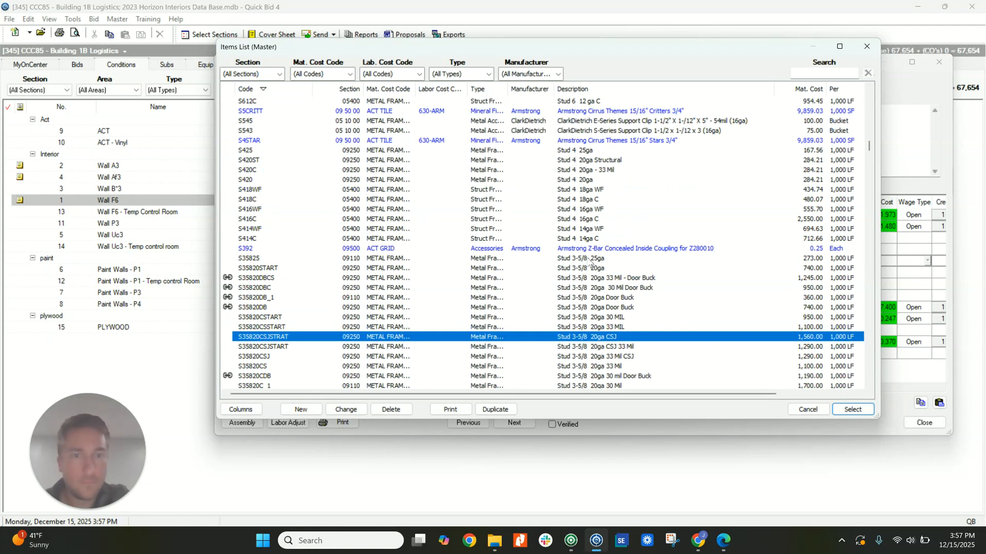
scroll(591, 262, down, 4)
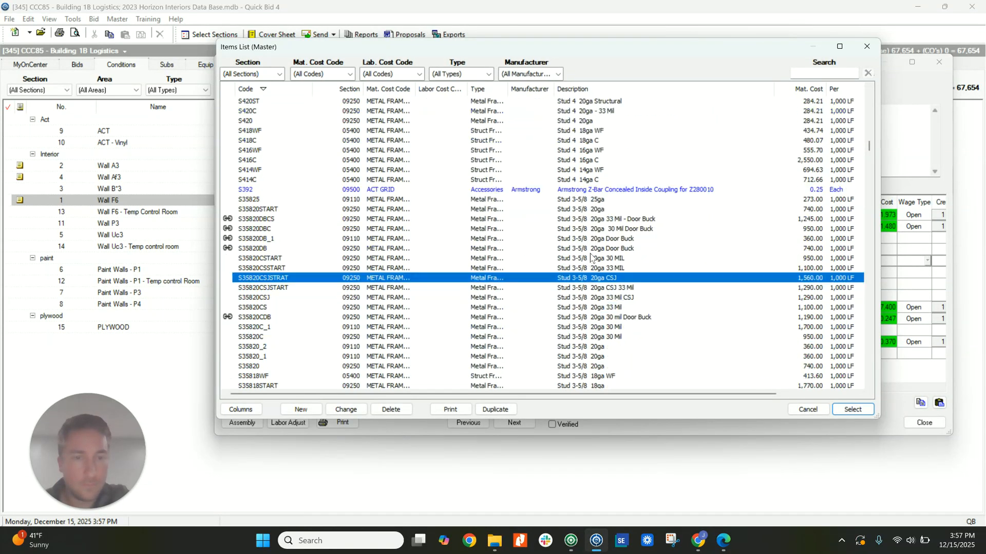
click(809, 409)
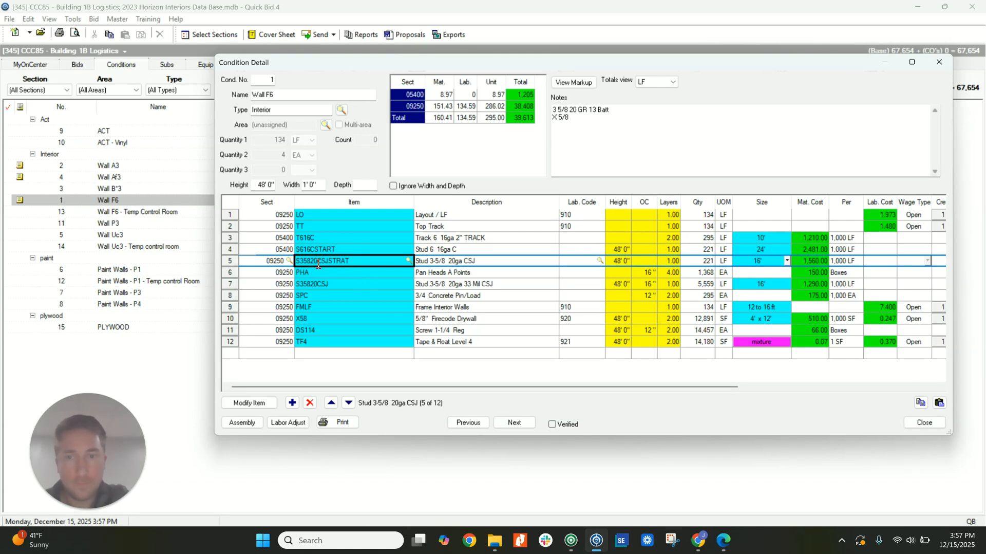
key(BackSpace)
key(BackSpace)
text(1)
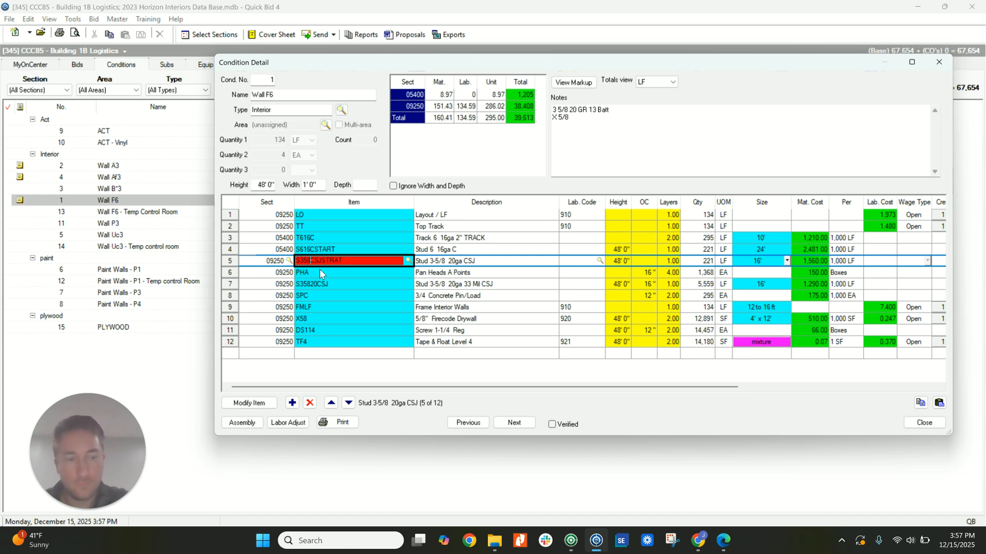
text(820)
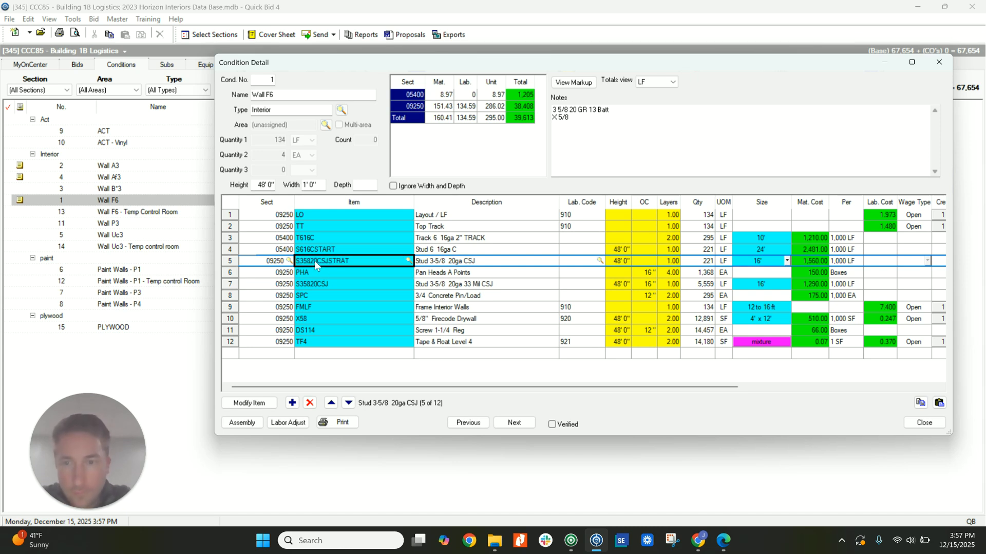
click(475, 292)
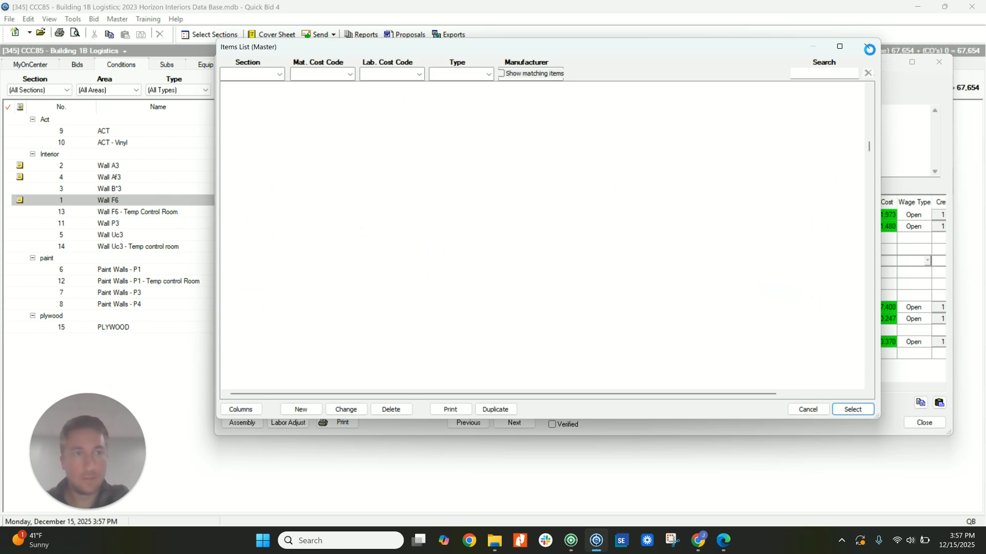
click(868, 47)
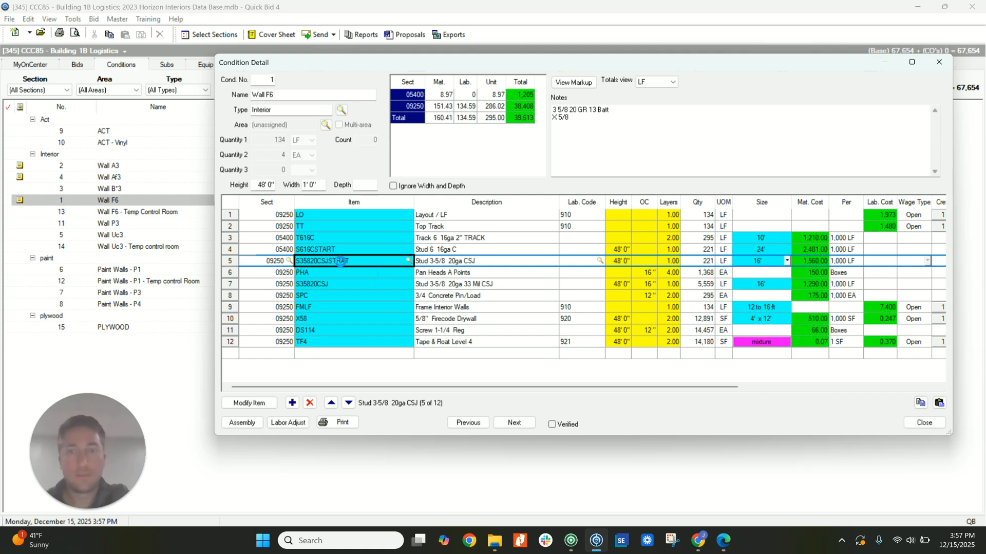
text(s)
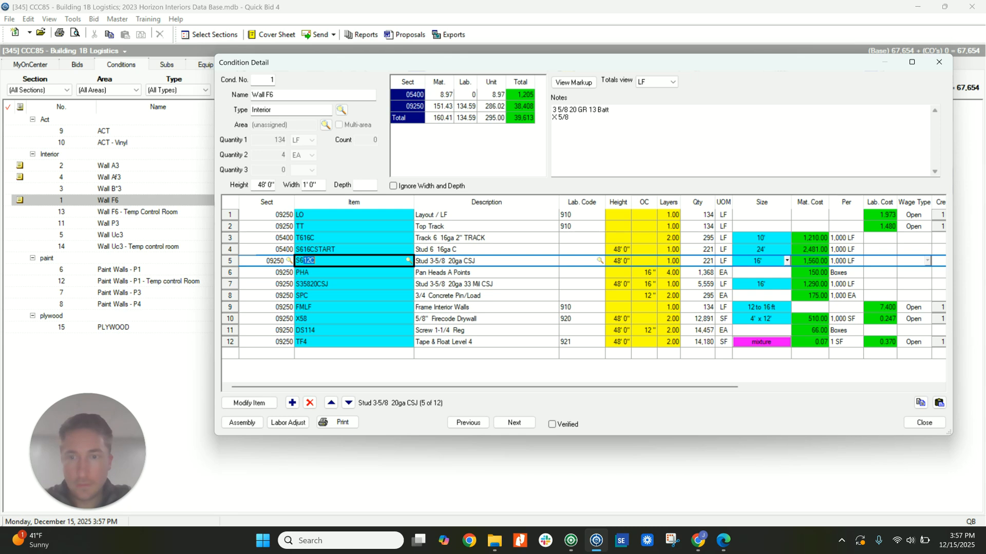
text(616C)
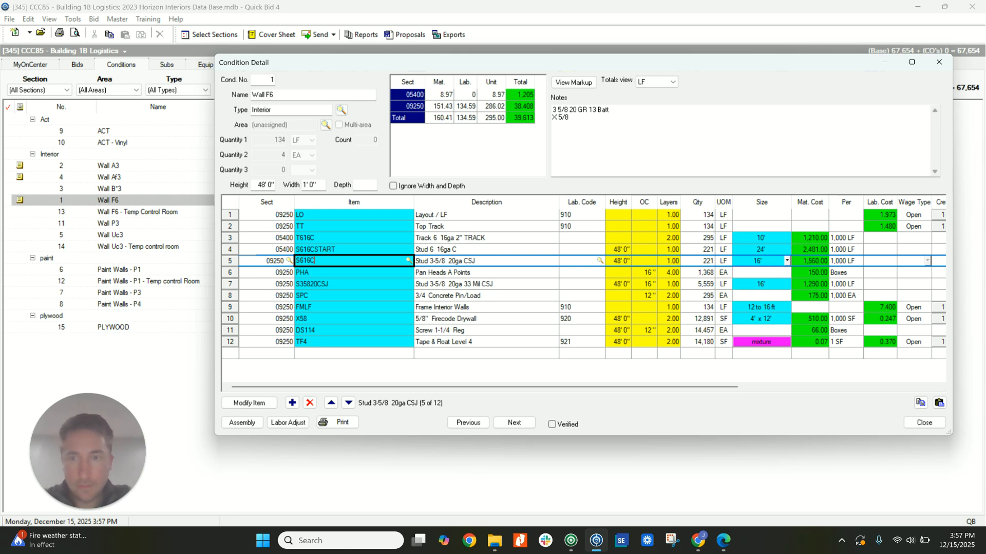
text(Sr)
key(Escape)
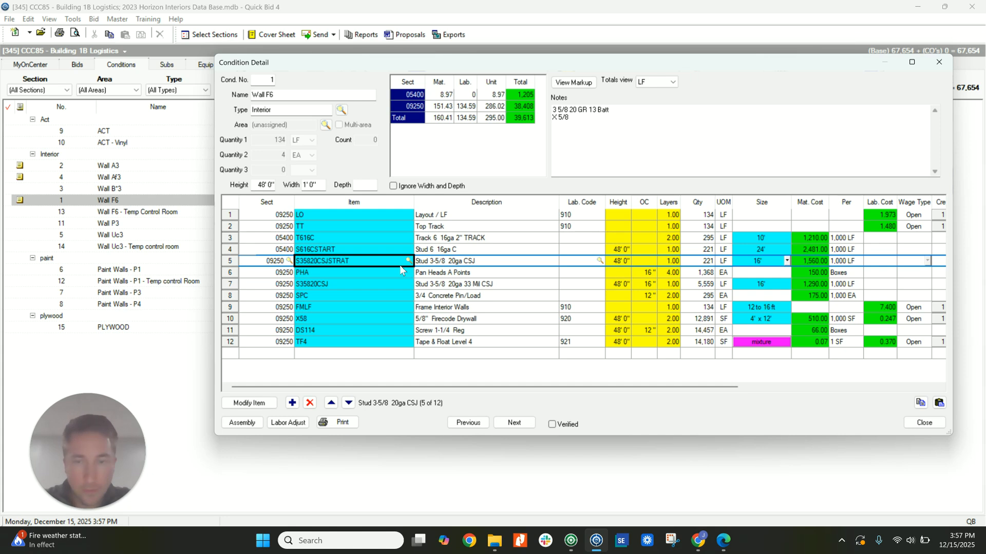
Delete the S35820CSJ stud item (3-5/8 20ga 33 Mil CSJ) from the Wall F6 condition.
click(348, 284)
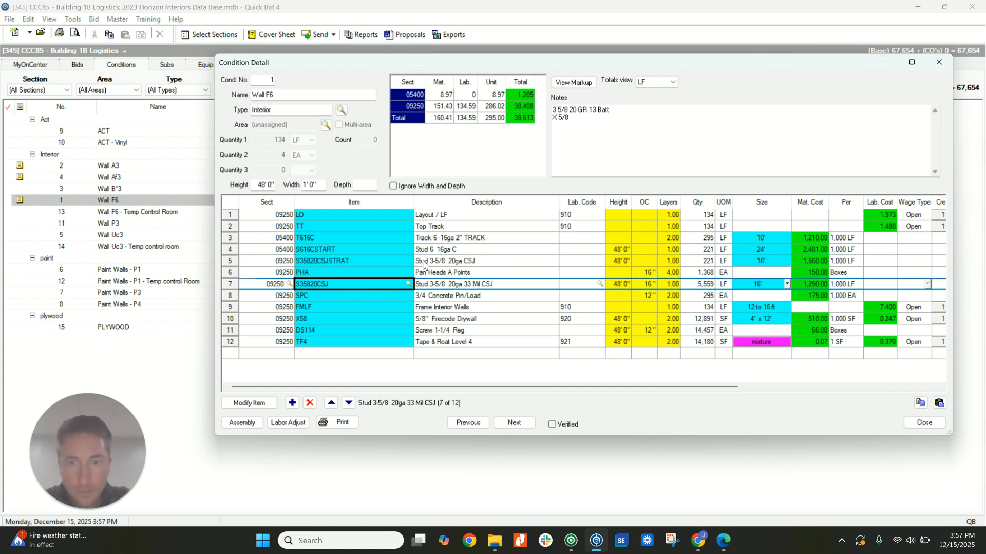
click(380, 292)
click(381, 285)
key(Delete)
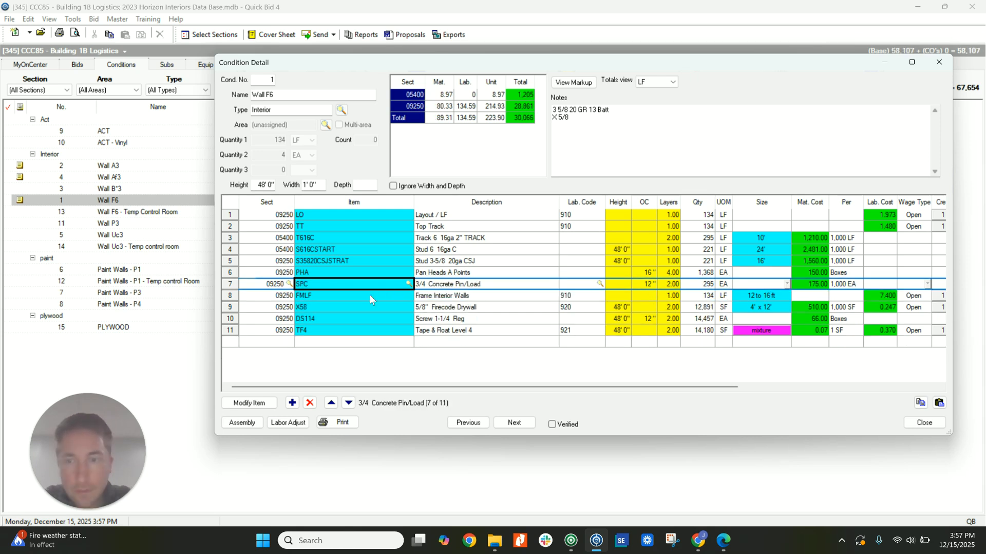
In Wall F6, replace framing item FMLF with FMSFHG and screw item DS114 with DTS, Drywall Tek Screws.
click(371, 297)
text(FMSFHG)
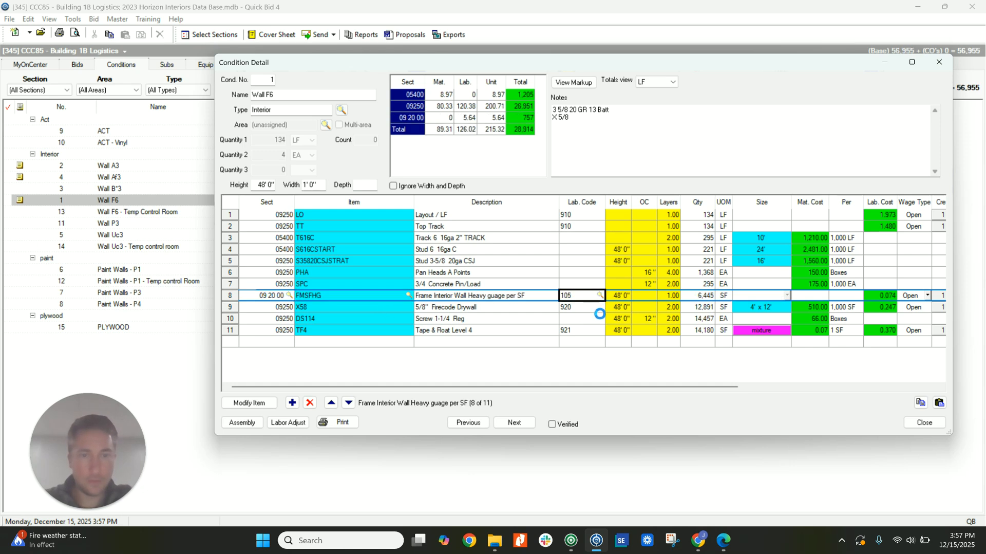
click(386, 319)
text(DTS)
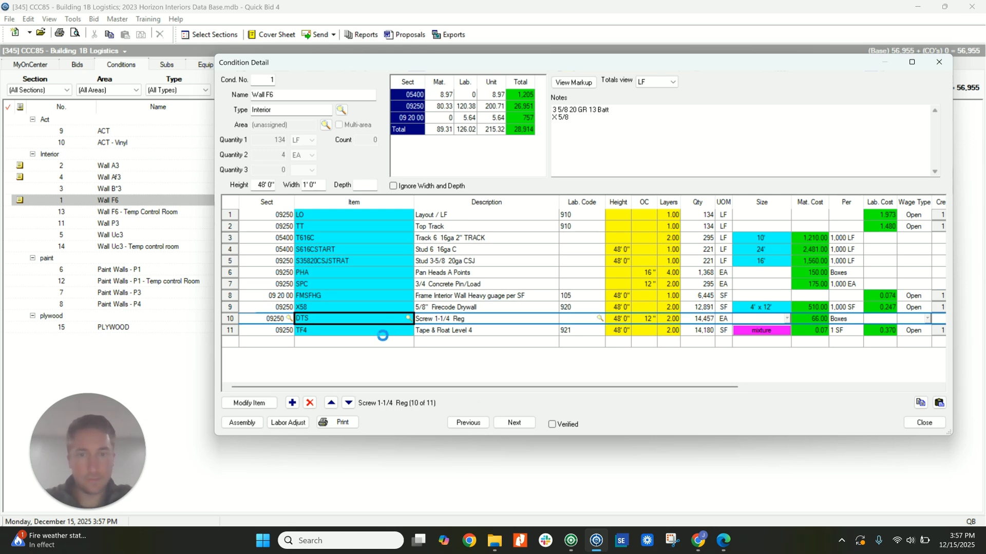
key(Return)
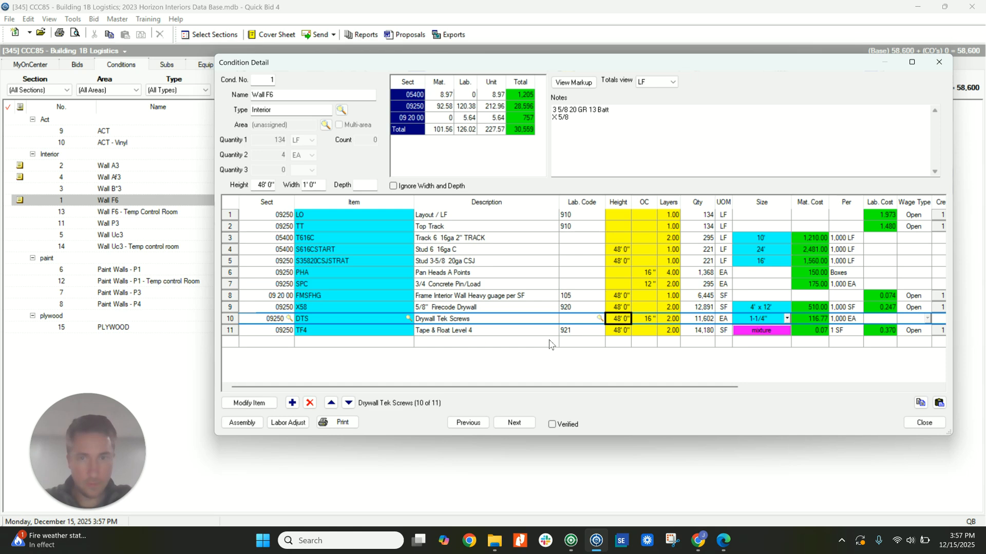
Search the master items for "cold" and insert bridge bar BB150 with its BICLP and DSEXT114 items below Wall F6's S35820CSJSTRAT stud.
click(334, 271)
click(359, 262)
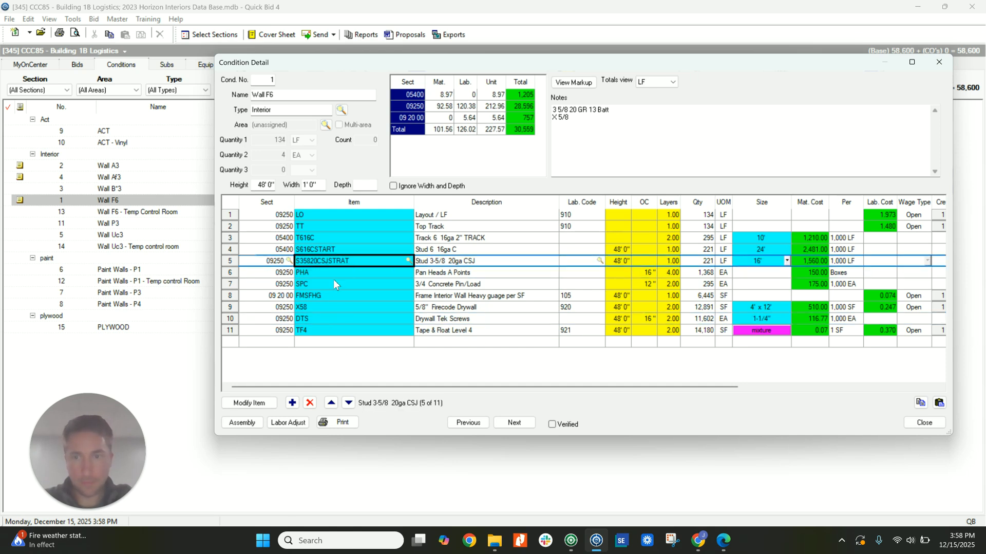
click(292, 402)
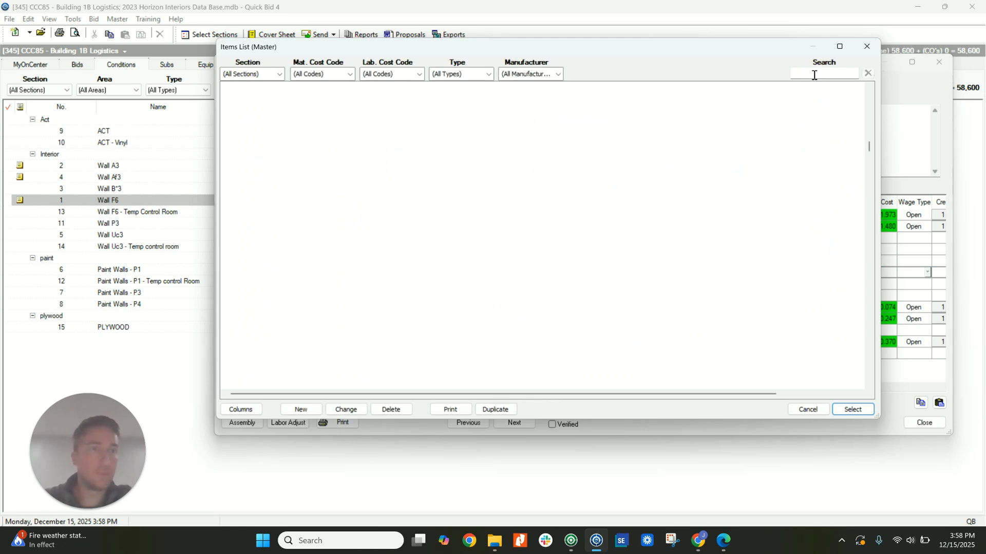
text(d)
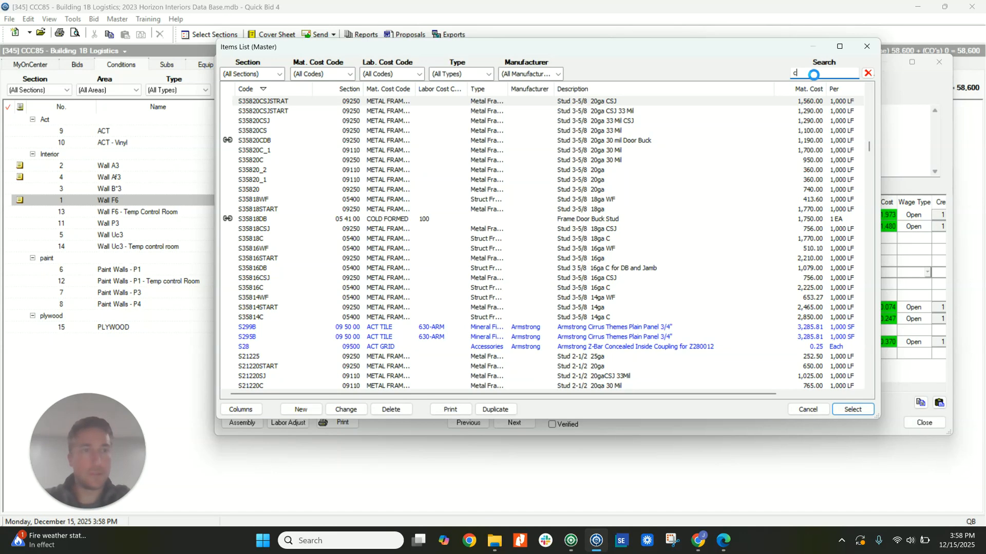
text(old)
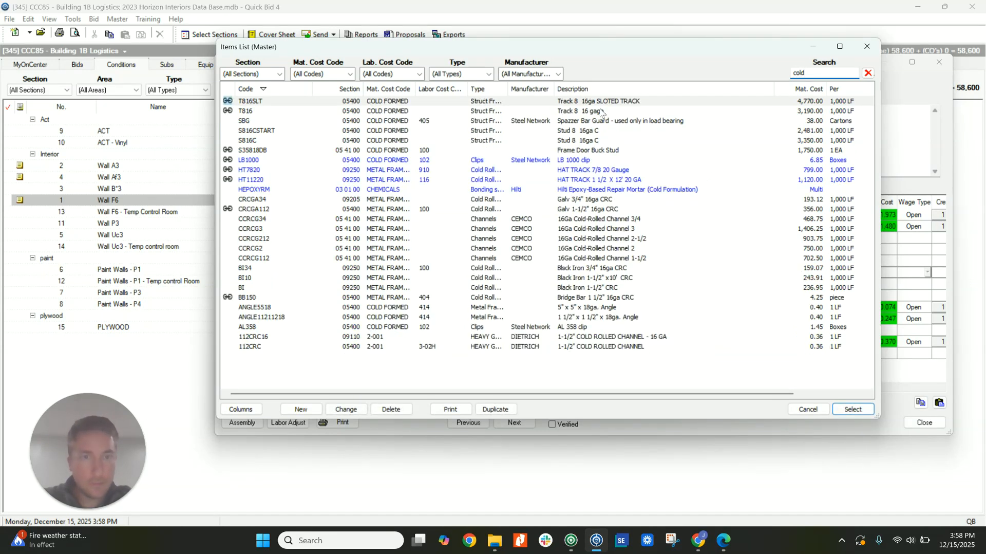
click(610, 288)
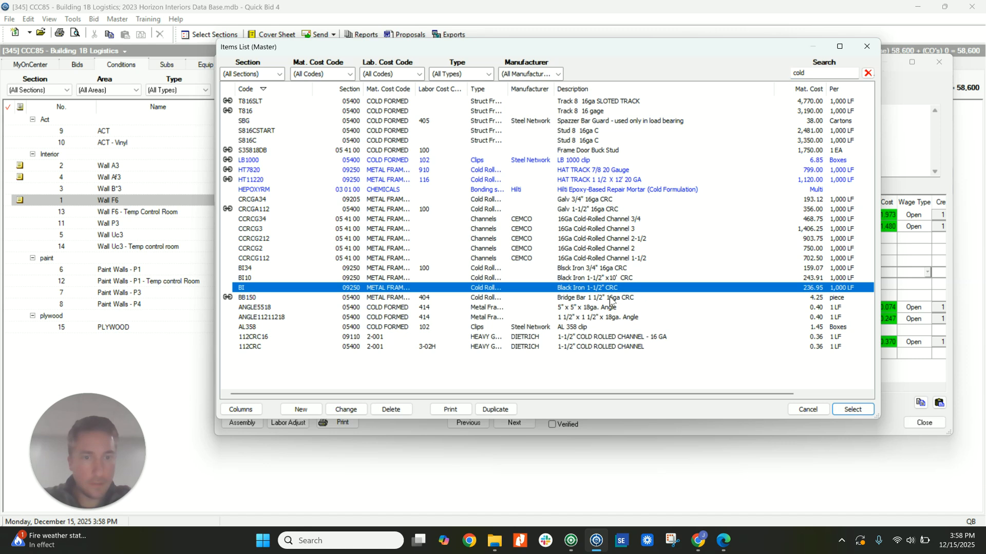
double_click(610, 298)
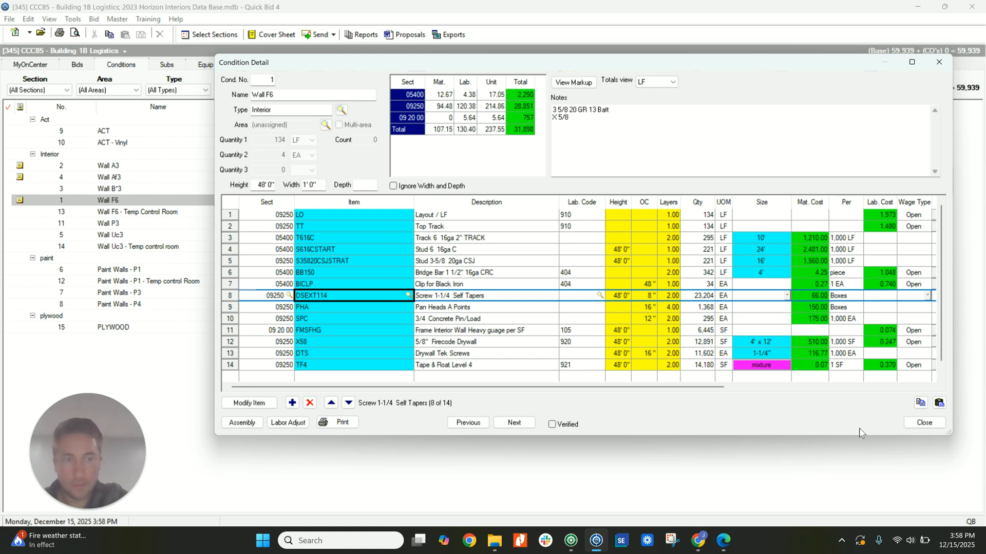
click(925, 422)
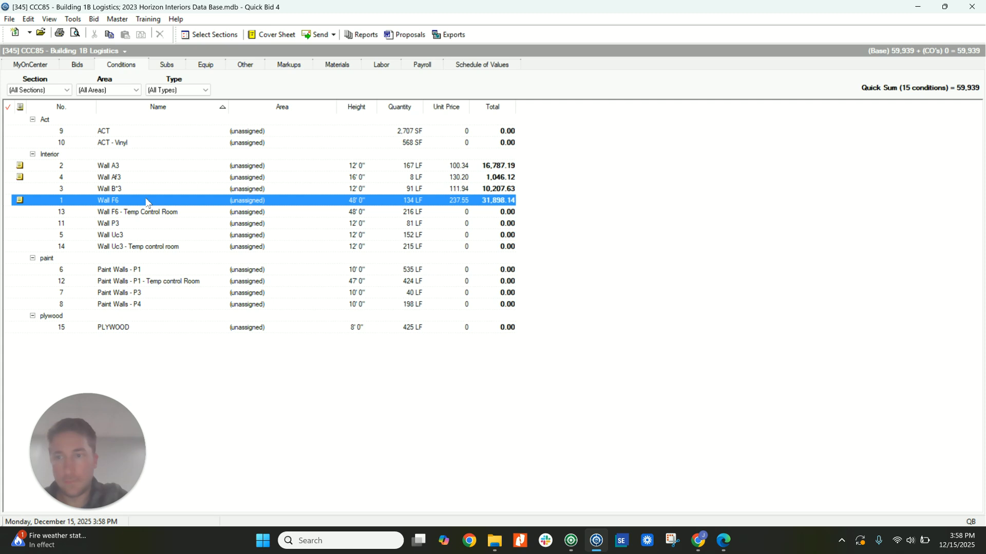
Switch to On-Screen Takeoff and examine the Wall F6 runs on the main office floor plan, page 14.
click(572, 540)
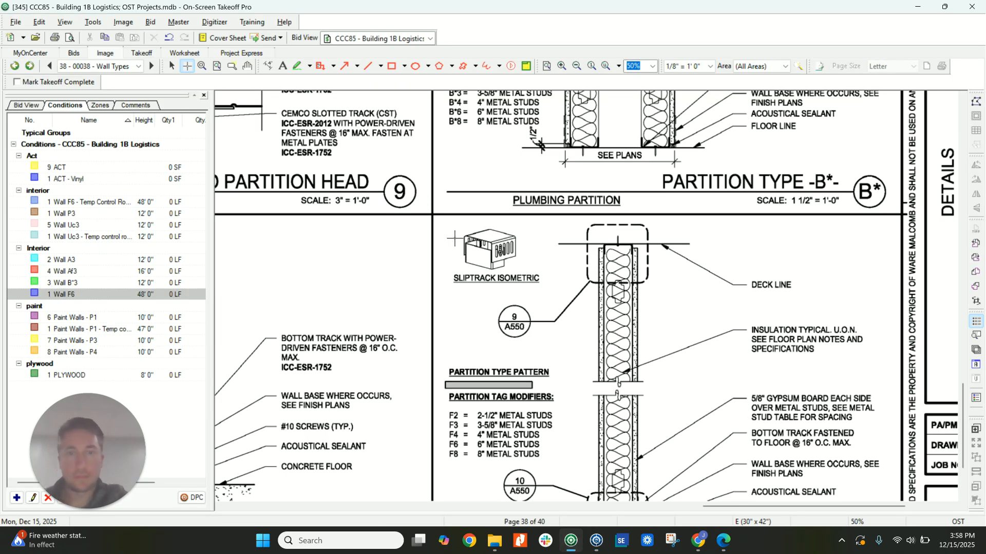
click(138, 66)
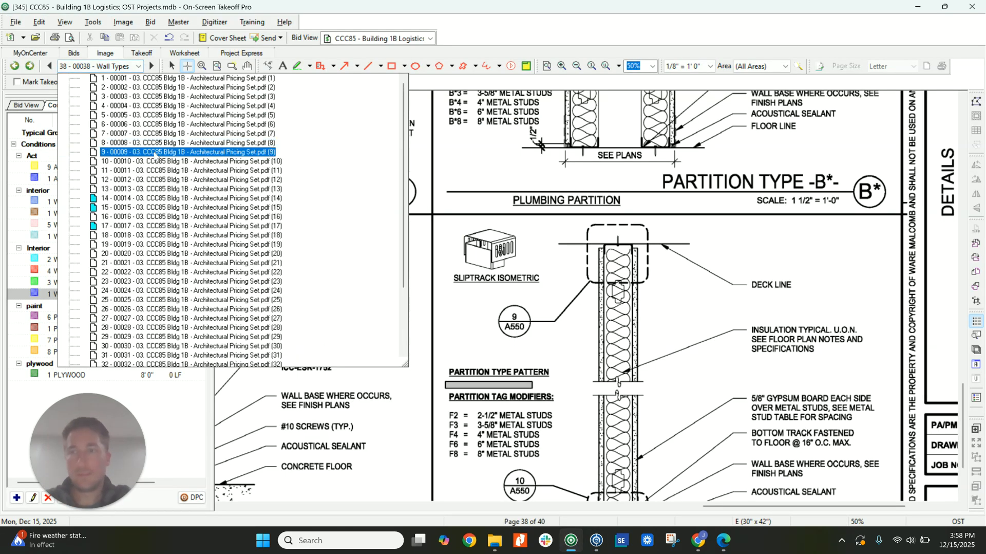
click(147, 198)
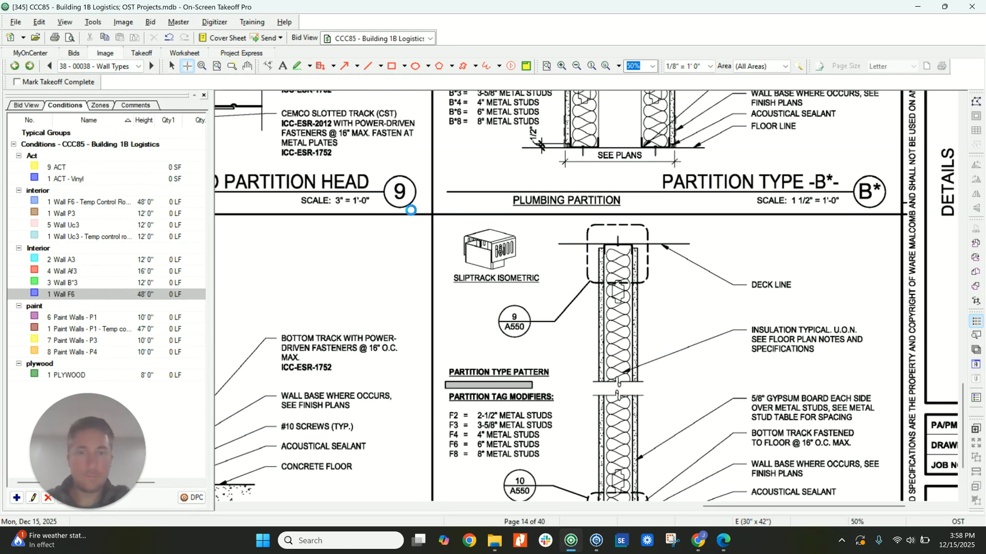
scroll(534, 180, up, 3)
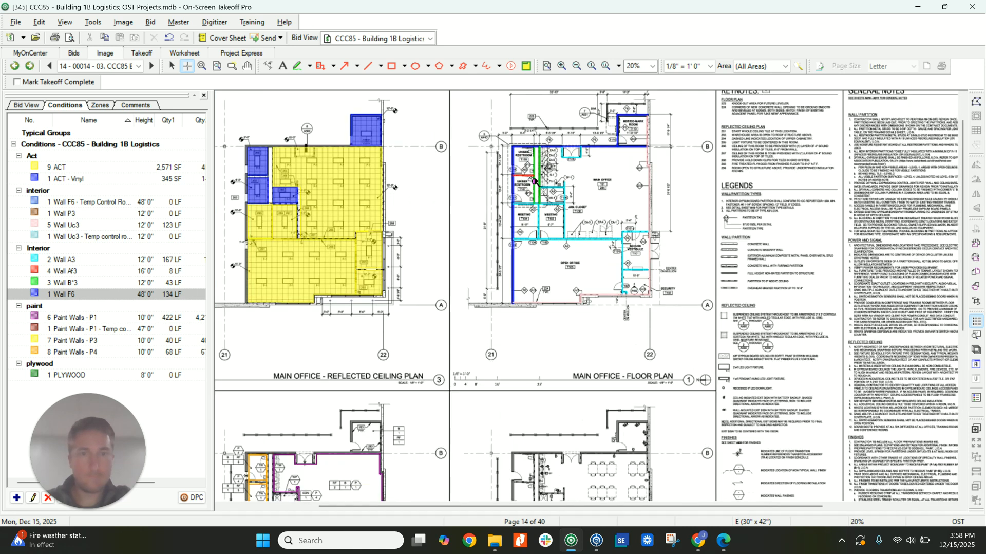
key(Escape)
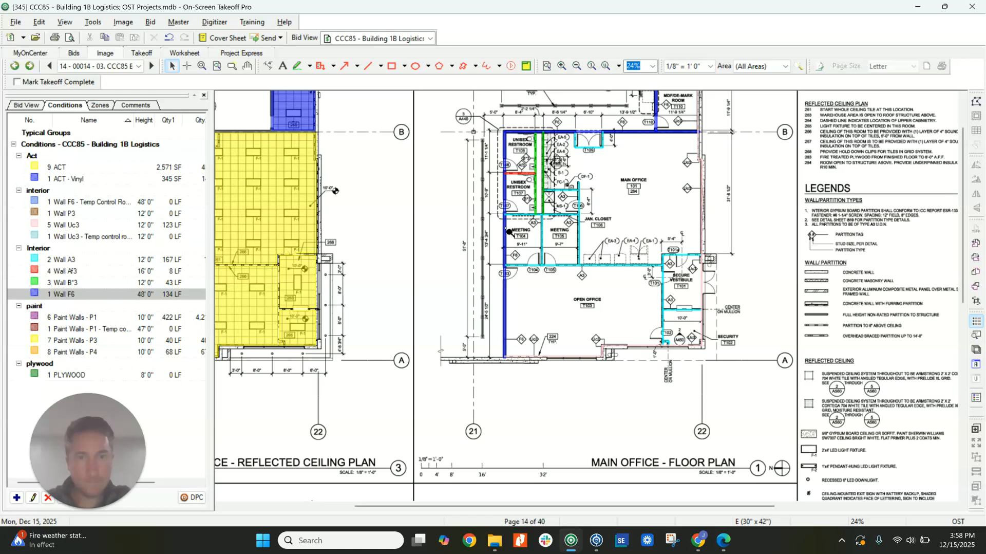
scroll(510, 232, down, 1)
Switch back to Quick Bid and copy all Wall F6 items into the Wall F6 - Temp Control Room condition.
click(596, 540)
double_click(143, 205)
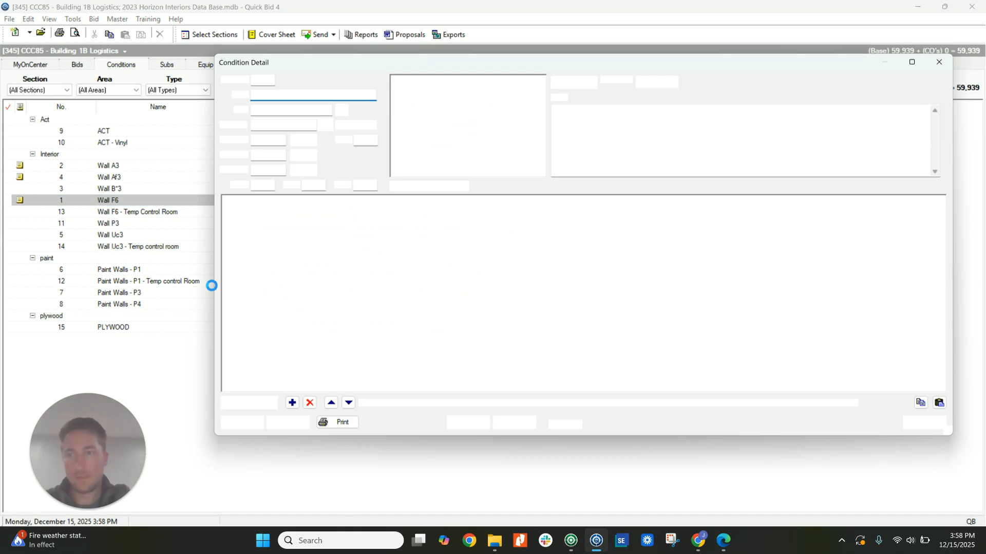
drag(328, 214, 329, 369)
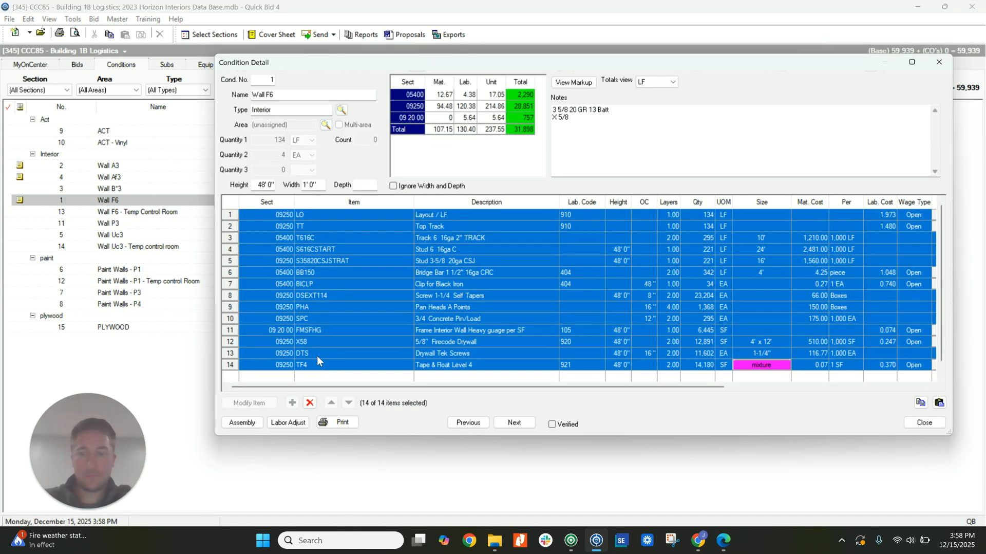
click(514, 422)
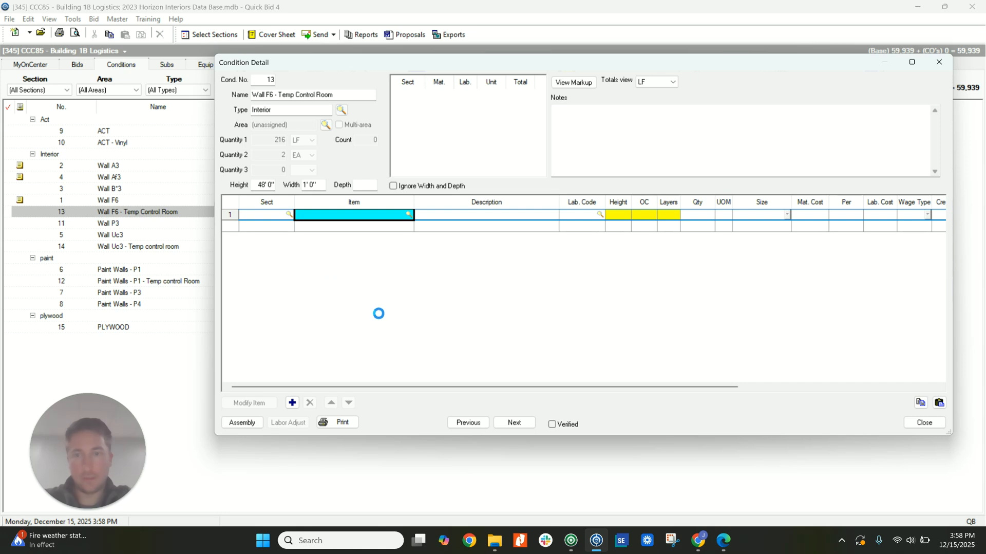
Return to the Wall F6 condition and insert a second X58 5/8" Firecode Drywall item below the existing one.
click(468, 422)
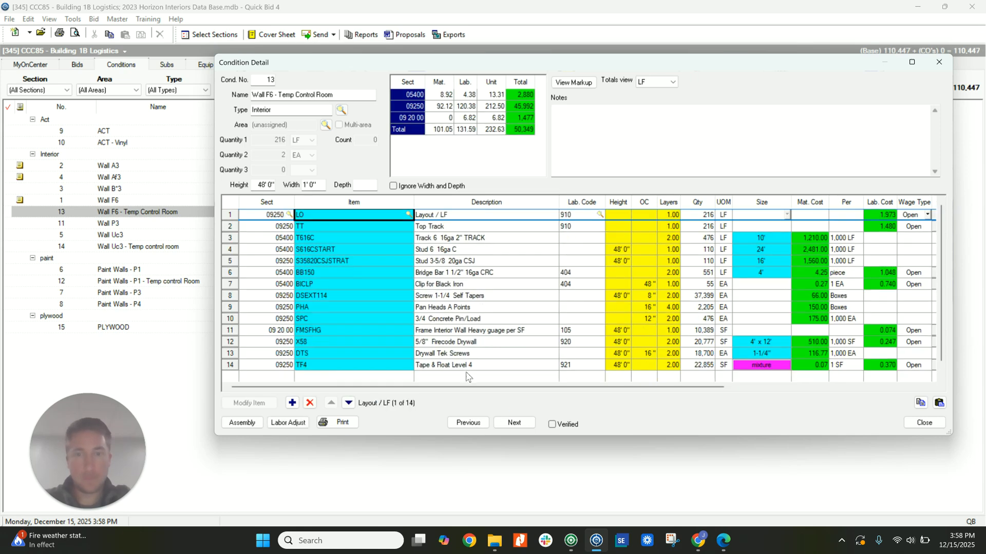
click(330, 342)
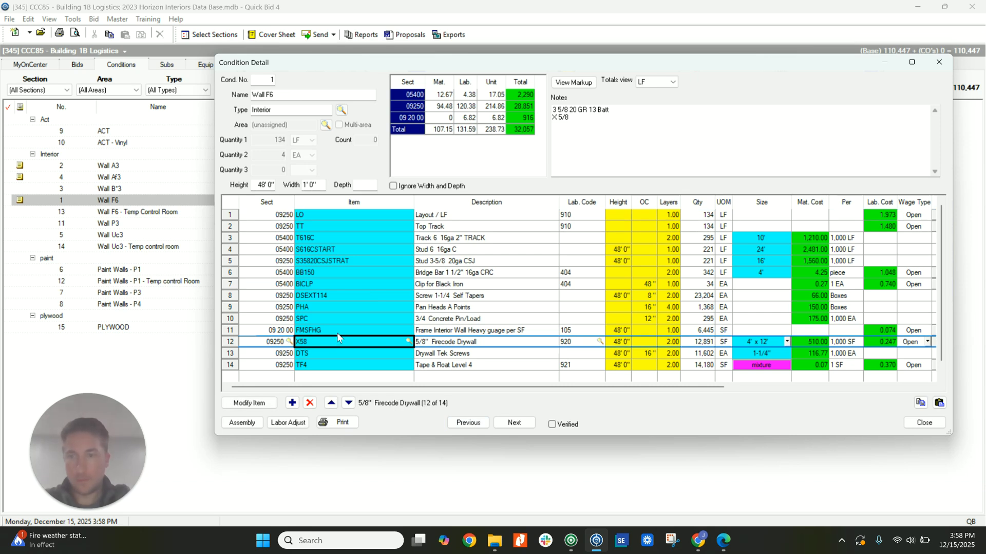
click(293, 402)
click(327, 354)
text(X58)
key(Return)
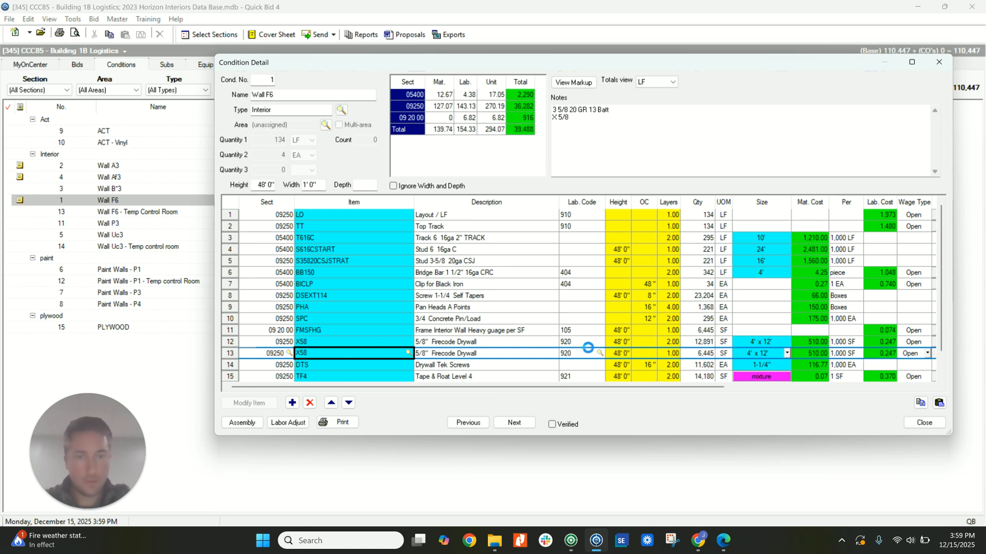
In Wall F6, set the first X58 drywall item to 1 layer and the second one's height to 12' 0".
click(669, 341)
text(1)
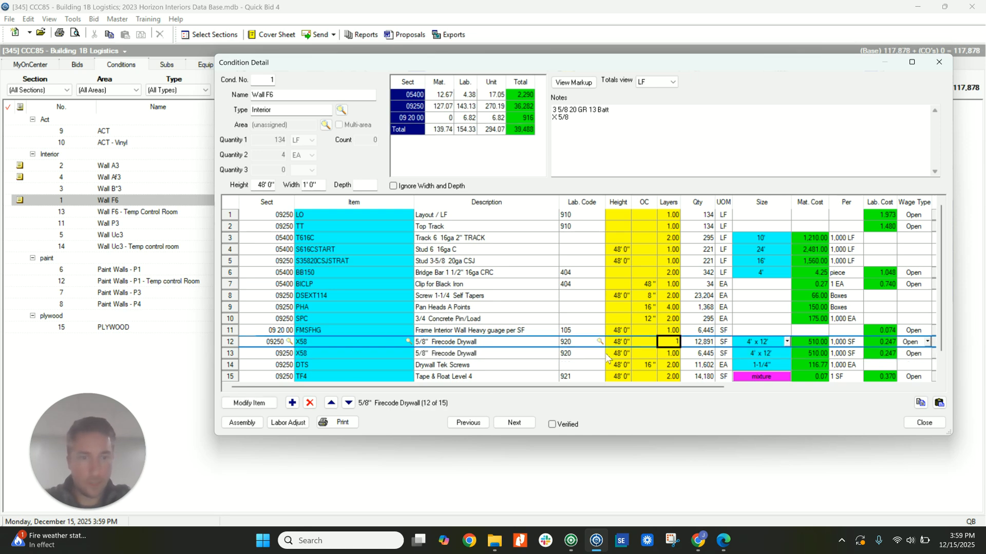
key(Return)
click(616, 353)
text(12)
key(Return)
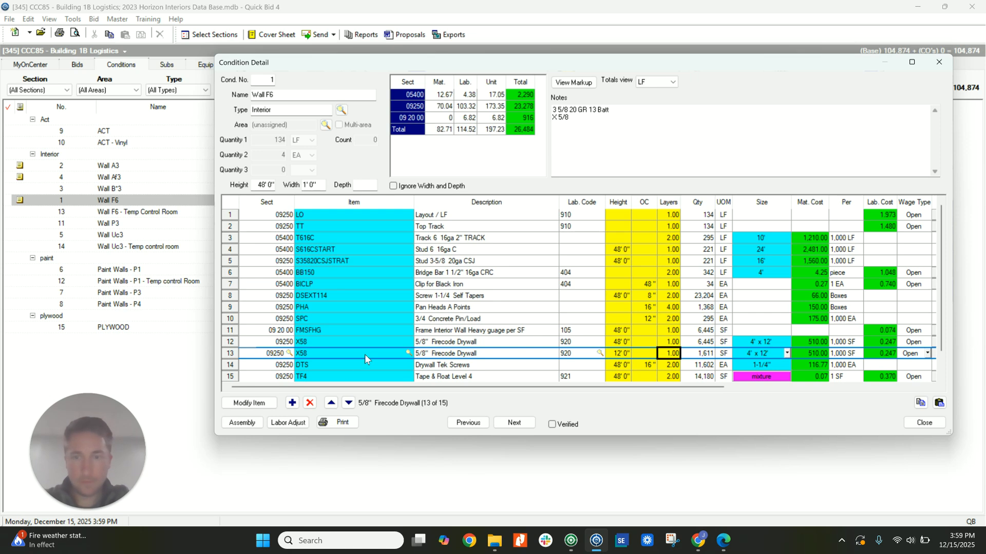
Add a second TF4 Tape & Float Level 4 item at the end of Wall F6 with a height of 12' 0".
click(347, 365)
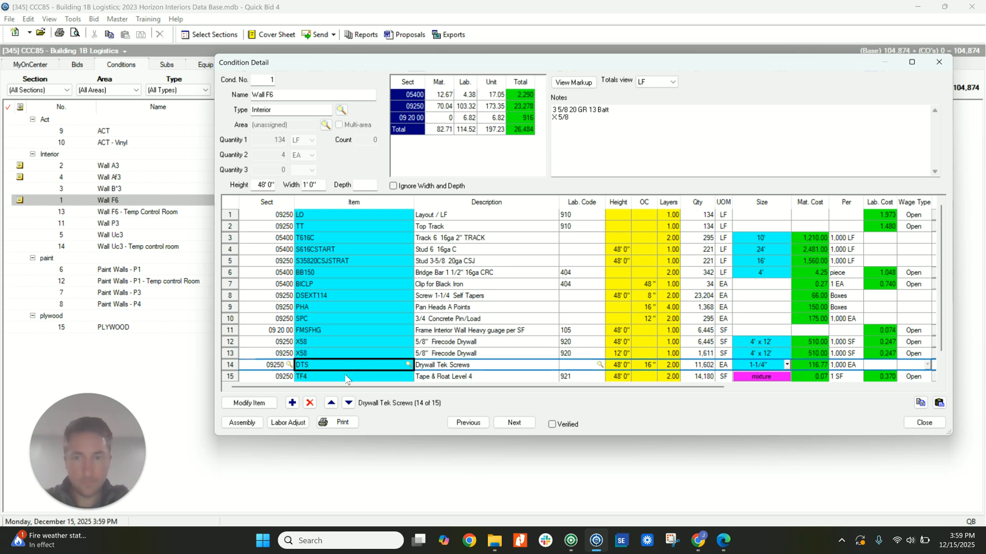
click(348, 378)
click(293, 403)
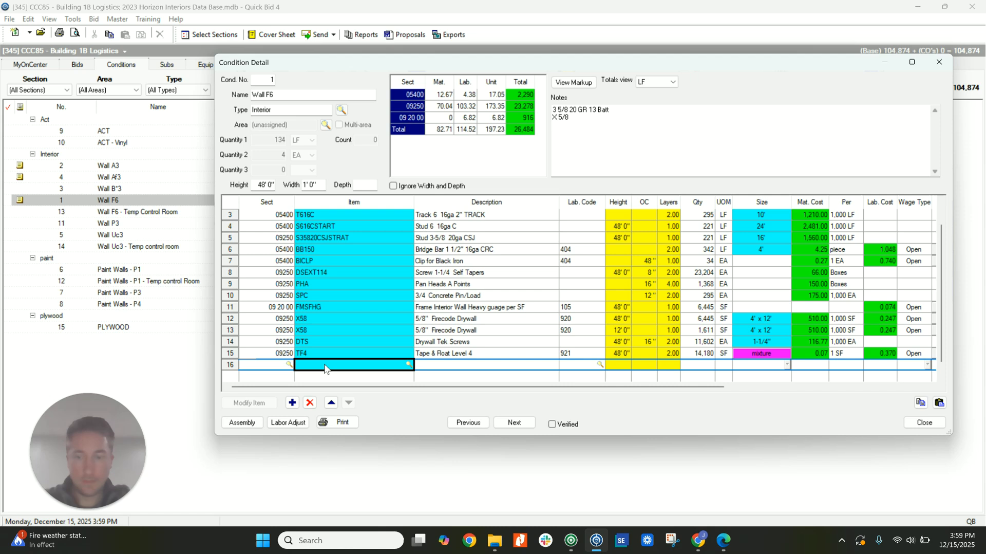
text(TF4)
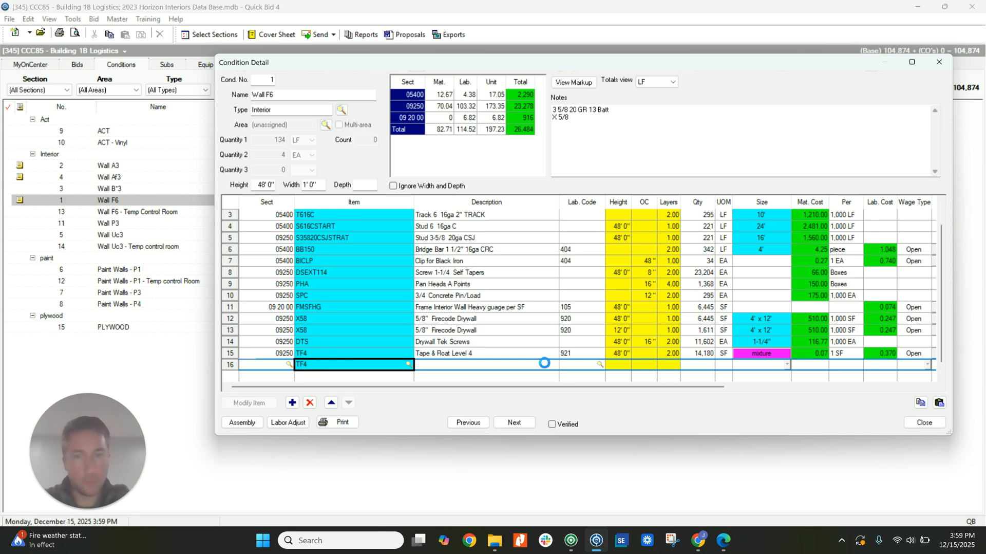
click(621, 343)
click(621, 353)
text(12' 0")
key(Return)
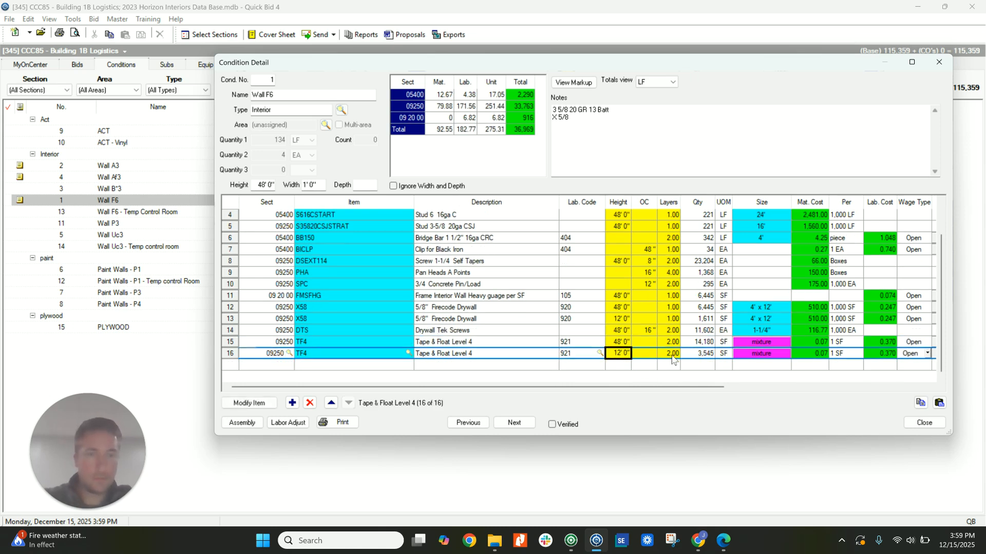
Set both TF4 tape and float items in Wall F6 to 1 layer and close the condition.
click(669, 342)
text(1)
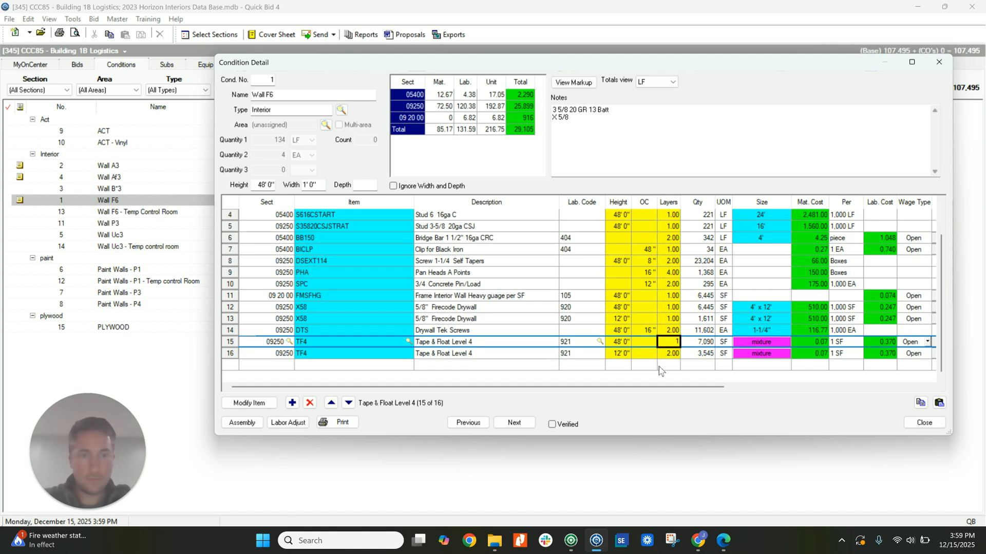
key(Down)
text(1)
key(Down)
click(926, 424)
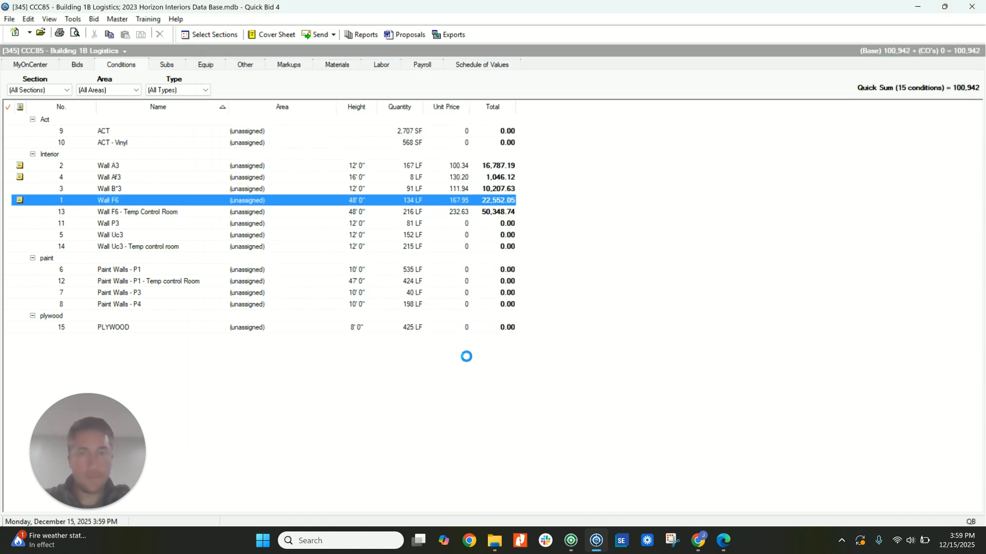
Switch to On-Screen Takeoff and examine the Partition Type P detail on the Wall Types sheet for Wall P3's makeup.
click(180, 224)
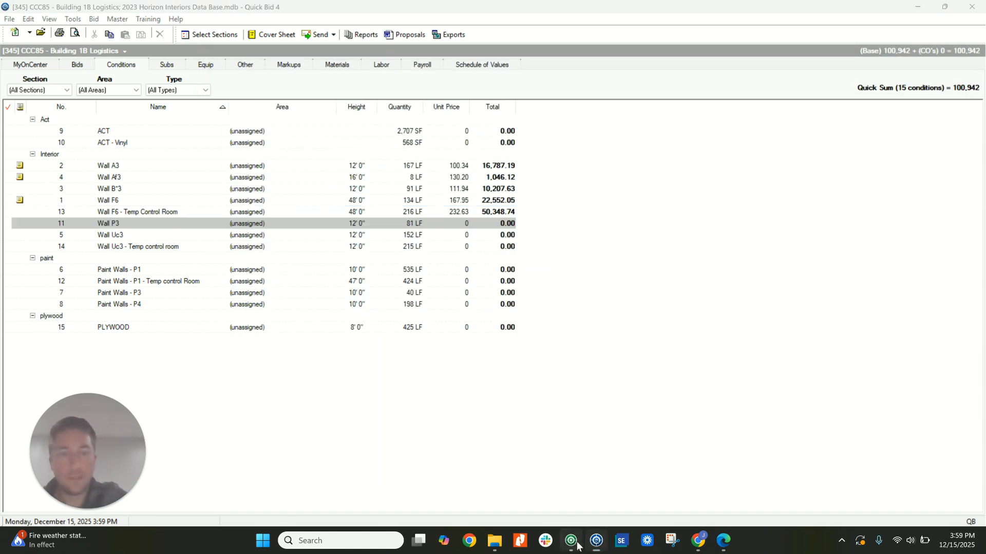
click(575, 545)
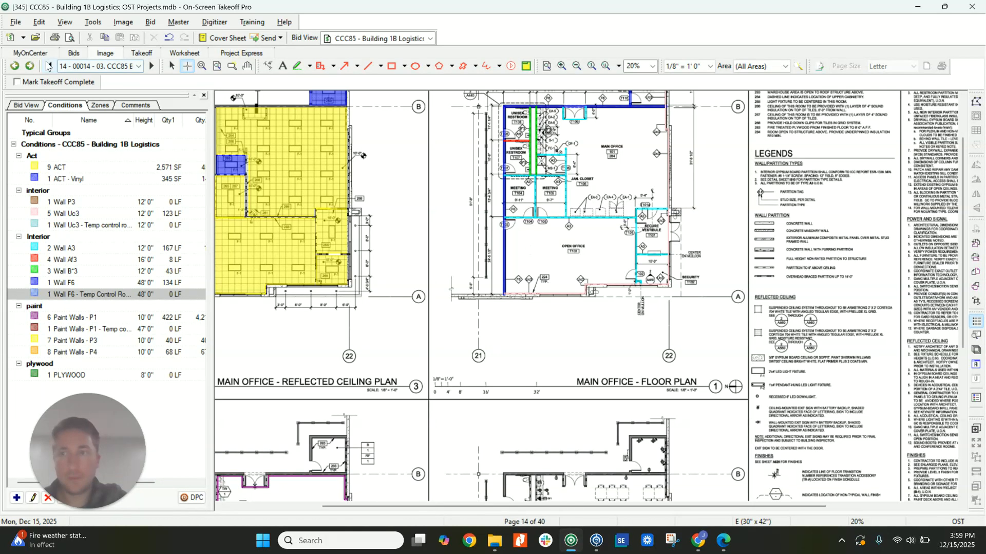
click(14, 66)
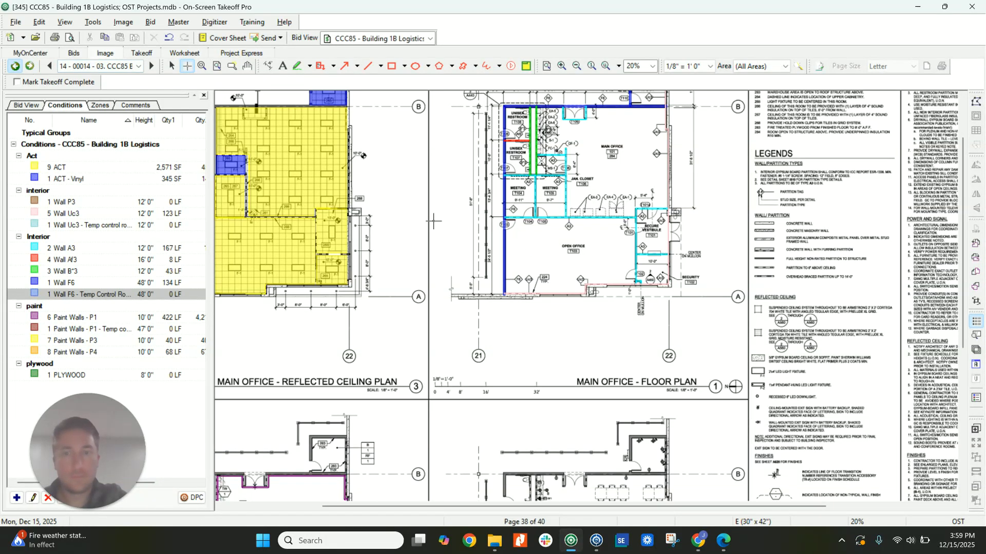
middle_drag(617, 367, 459, 256)
scroll(459, 256, down, 5)
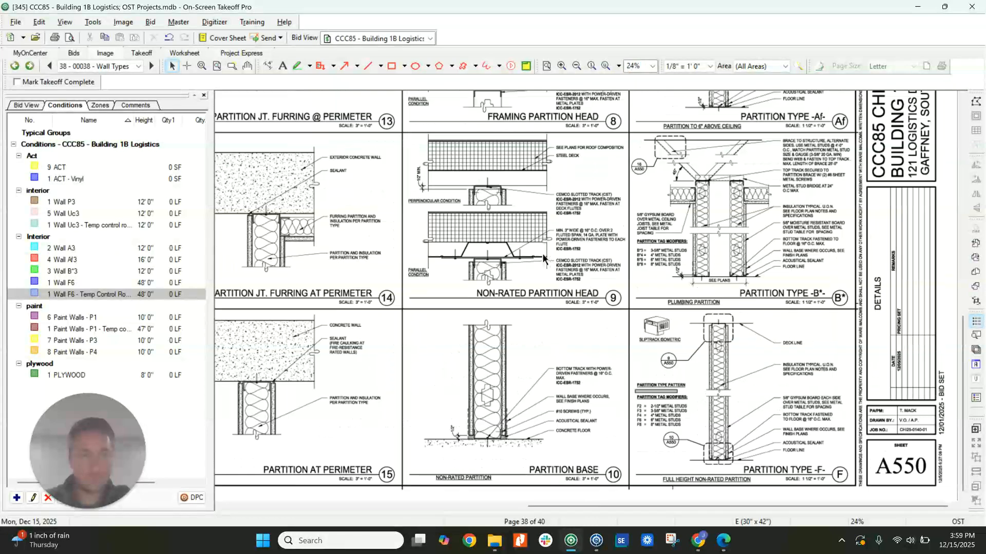
scroll(543, 257, up, 3)
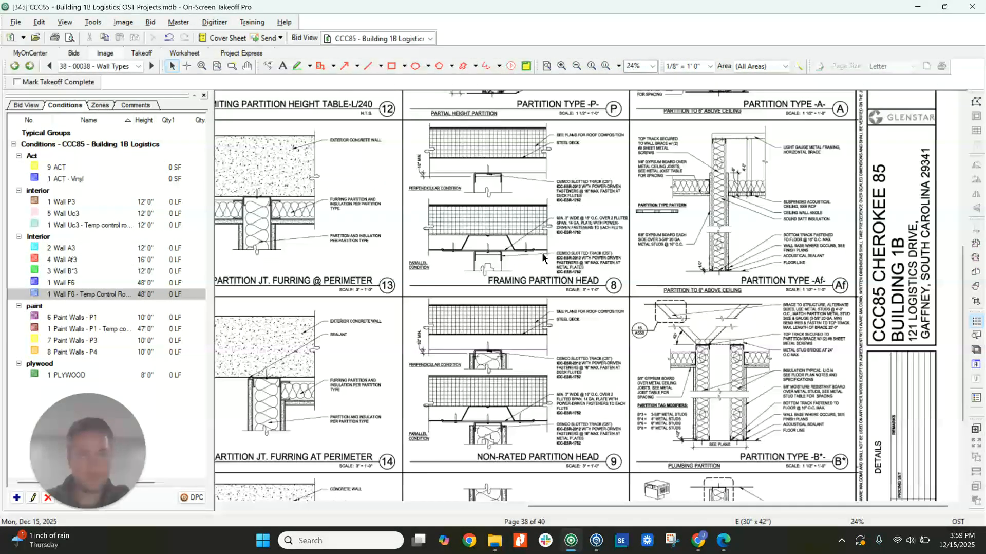
scroll(543, 257, up, 3)
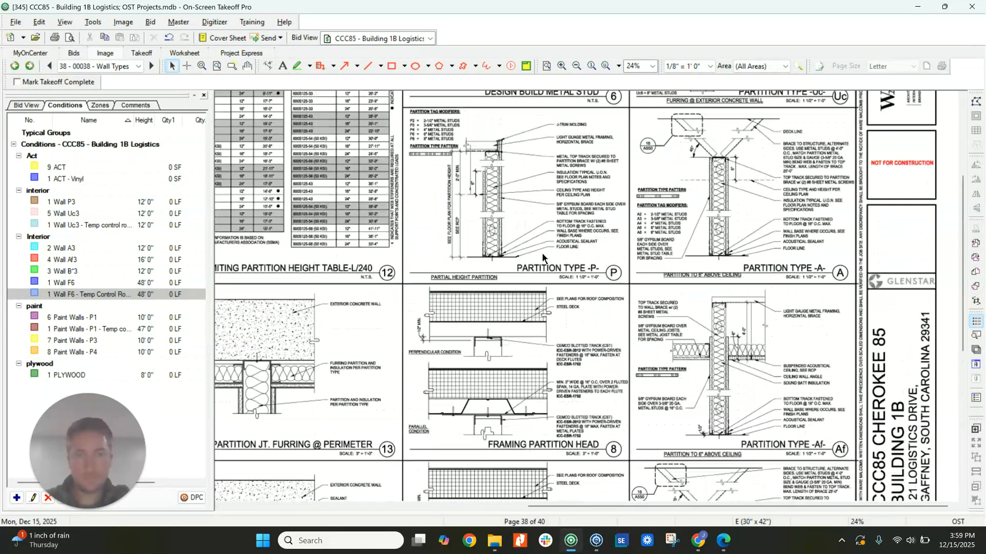
scroll(543, 257, up, 5)
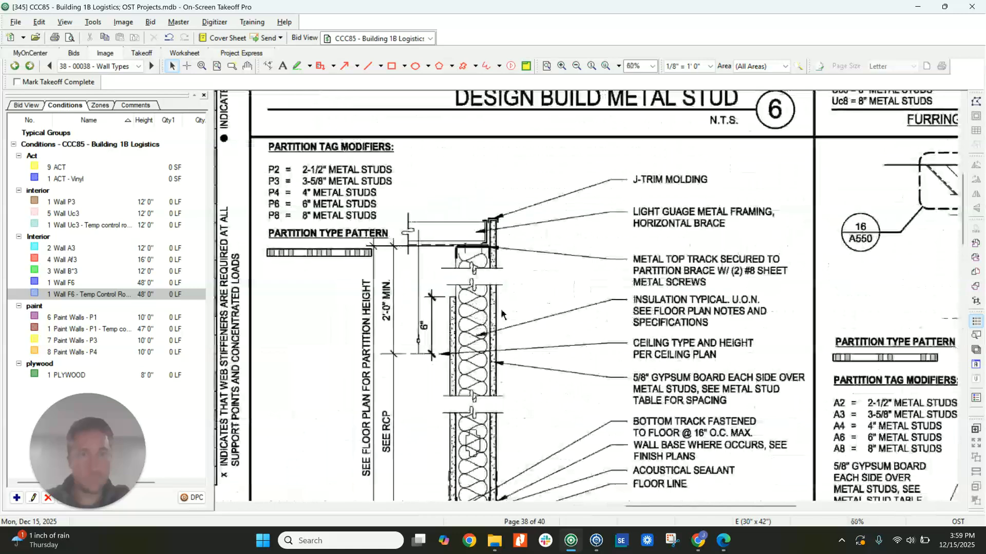
middle_drag(488, 291, 468, 227)
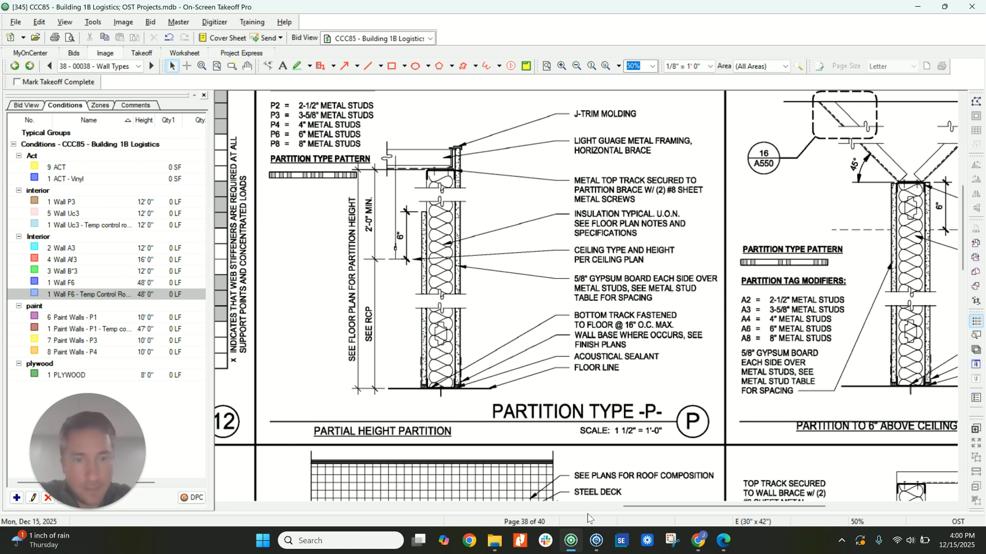
Back in Quick Bid, copy all items from the Wall A3 condition into Wall P3 and advance to Wall Uc3.
mouse_move(596, 548)
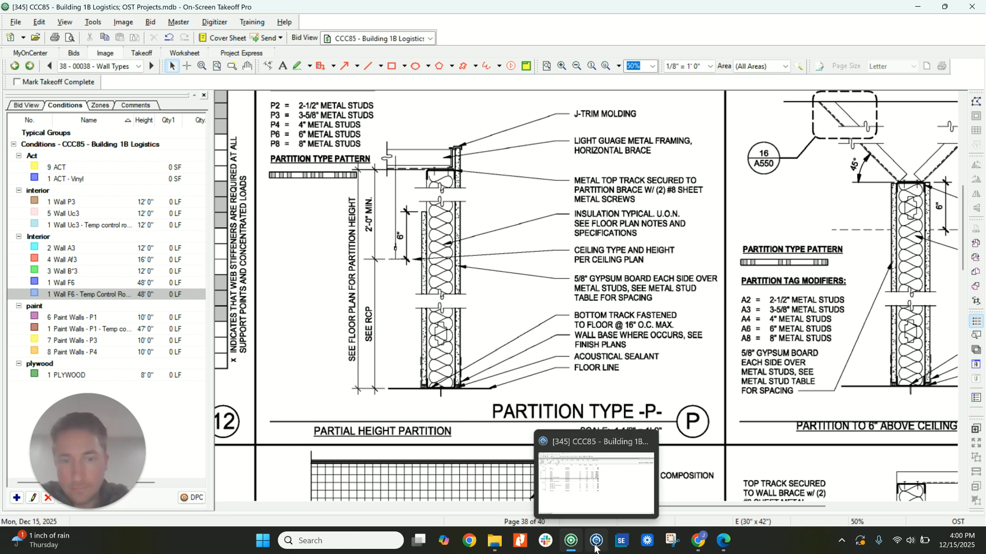
click(596, 546)
click(125, 165)
double_click(125, 165)
click(332, 372)
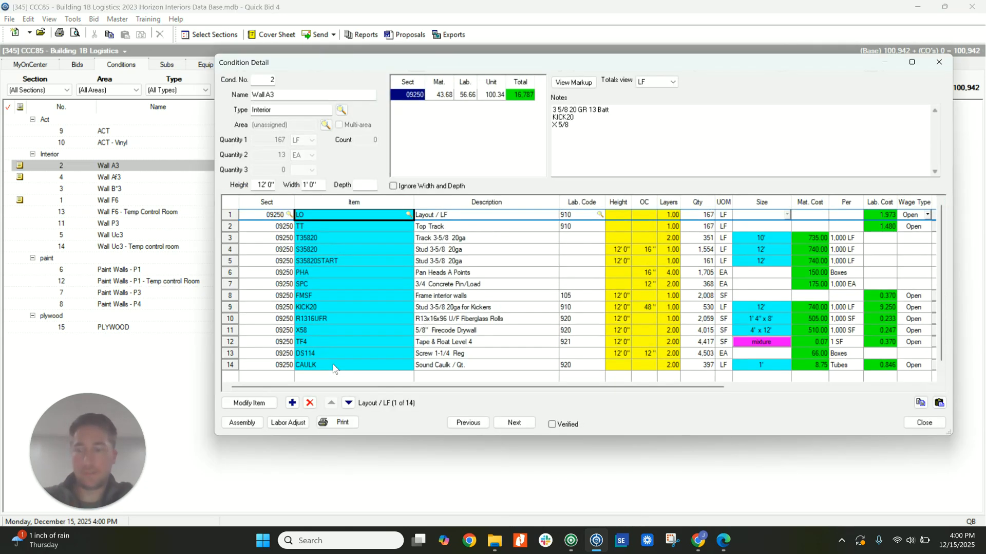
key(ctrl+a)
click(906, 426)
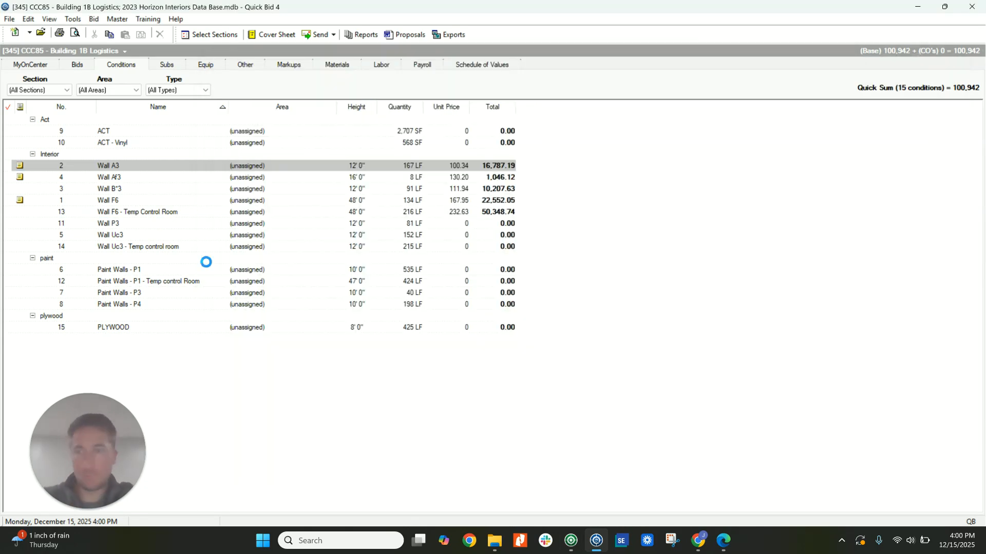
double_click(126, 223)
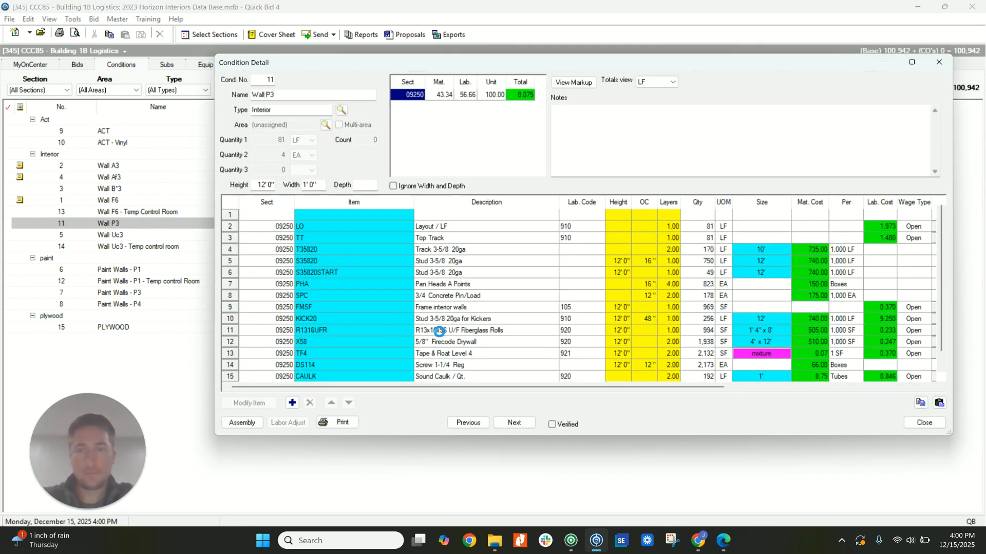
click(520, 424)
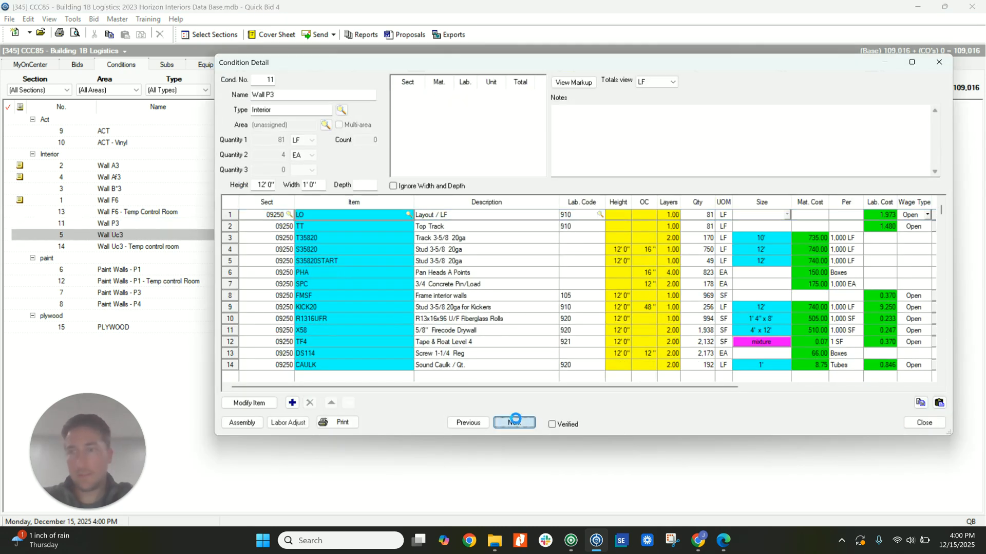
Return to On-Screen Takeoff and examine the Partition Type Uc furring detail on the Wall Types sheet.
click(576, 540)
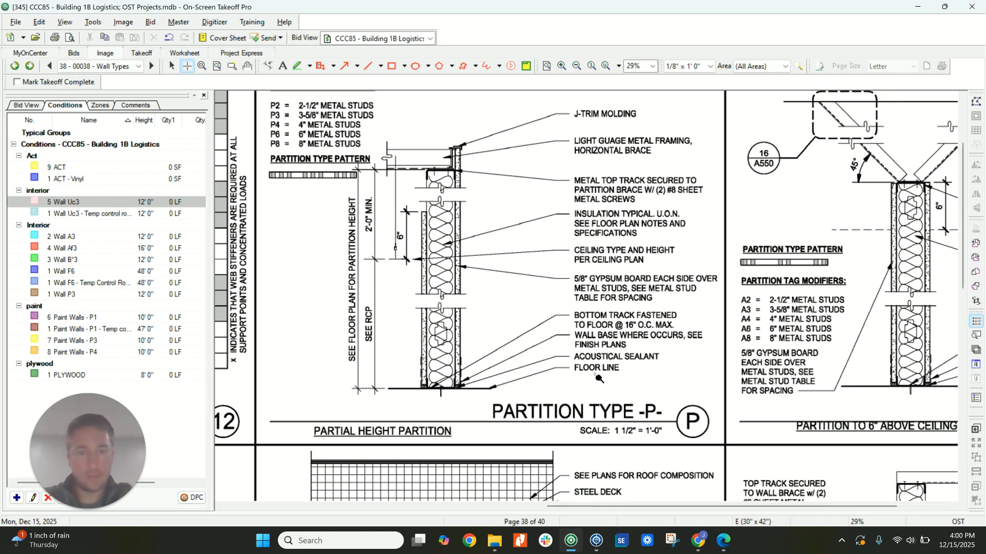
ctrl+scroll(596, 373, down, 3)
scroll(625, 371, down, 1)
scroll(625, 370, up, 2)
ctrl+scroll(764, 179, up, 3)
middle_drag(764, 180, 668, 259)
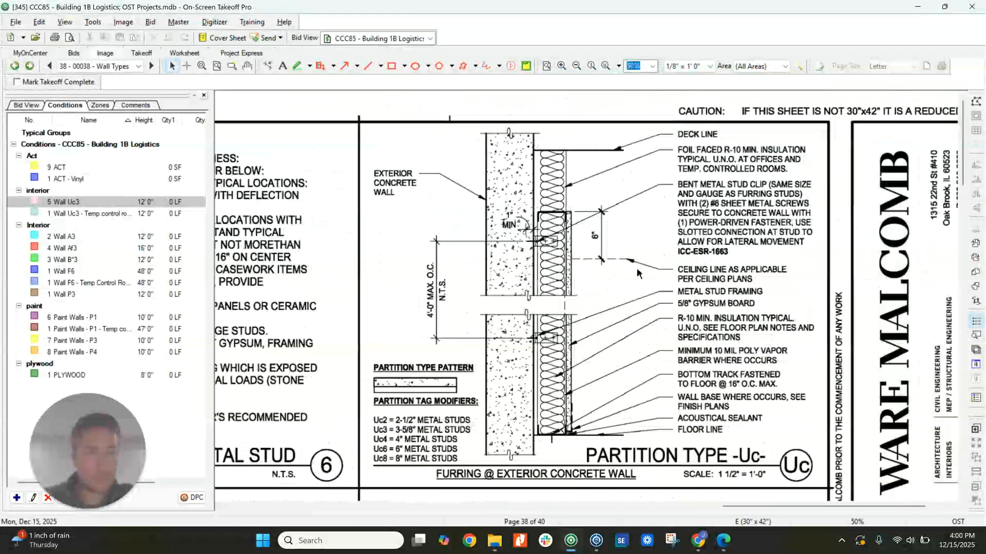
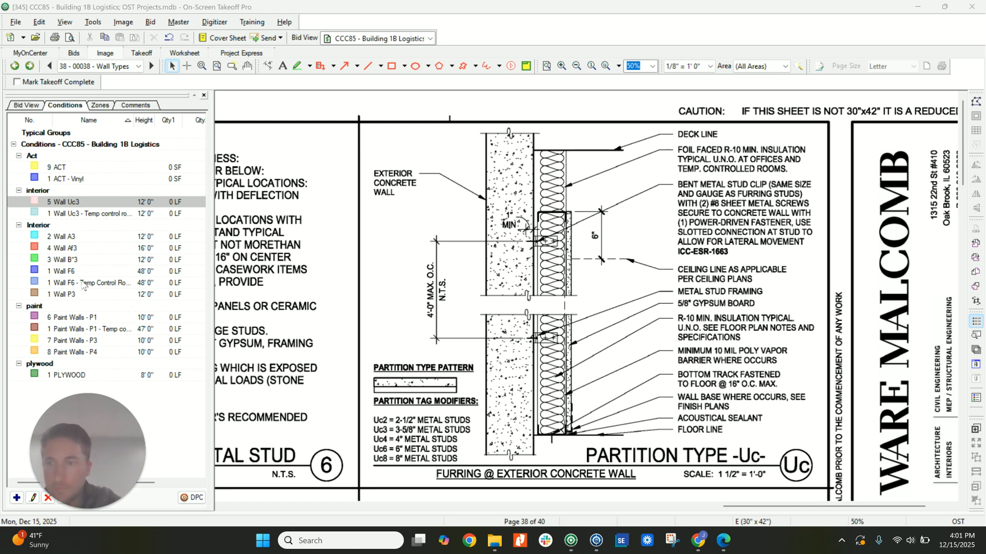
Switch to Quick Bid and load the "WT- 3 5/8 M Fr Braced" interior wall assembly into the Wall Uc3 condition.
click(85, 216)
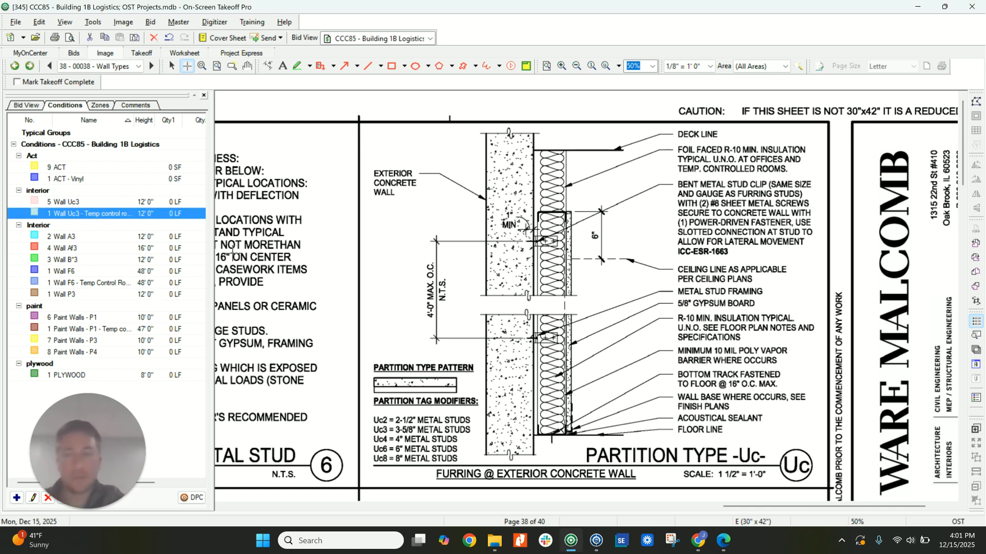
click(91, 201)
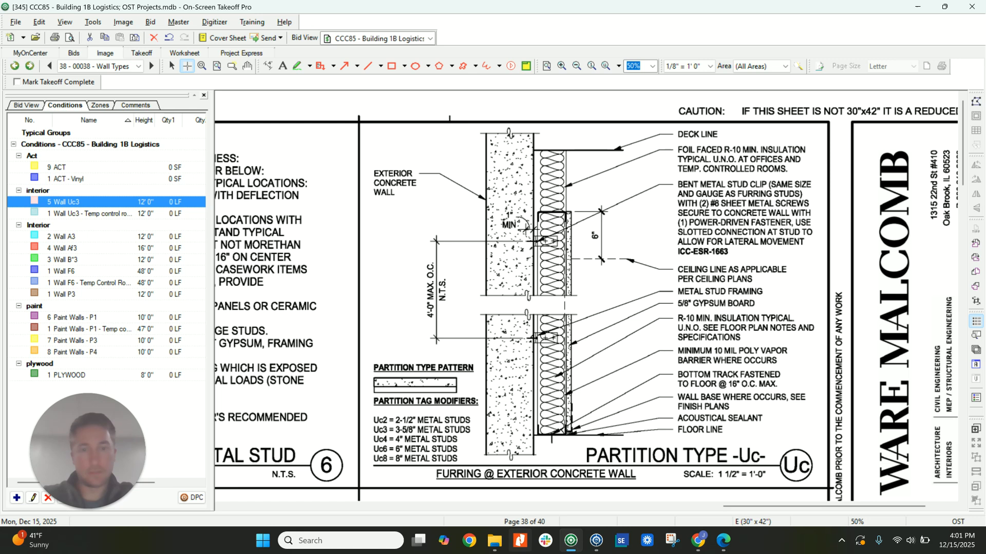
click(597, 540)
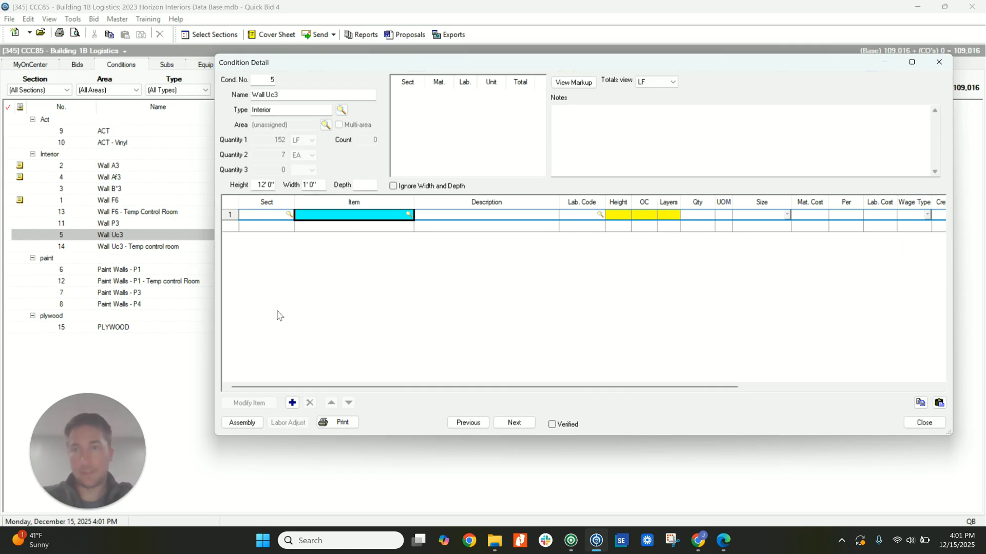
click(252, 420)
scroll(277, 318, down, 7)
scroll(277, 319, down, 5)
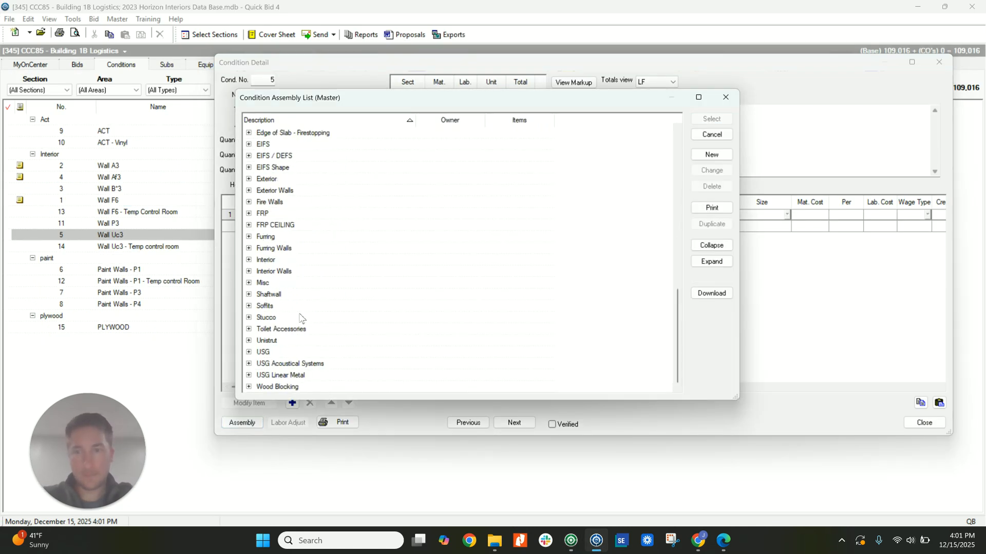
click(249, 272)
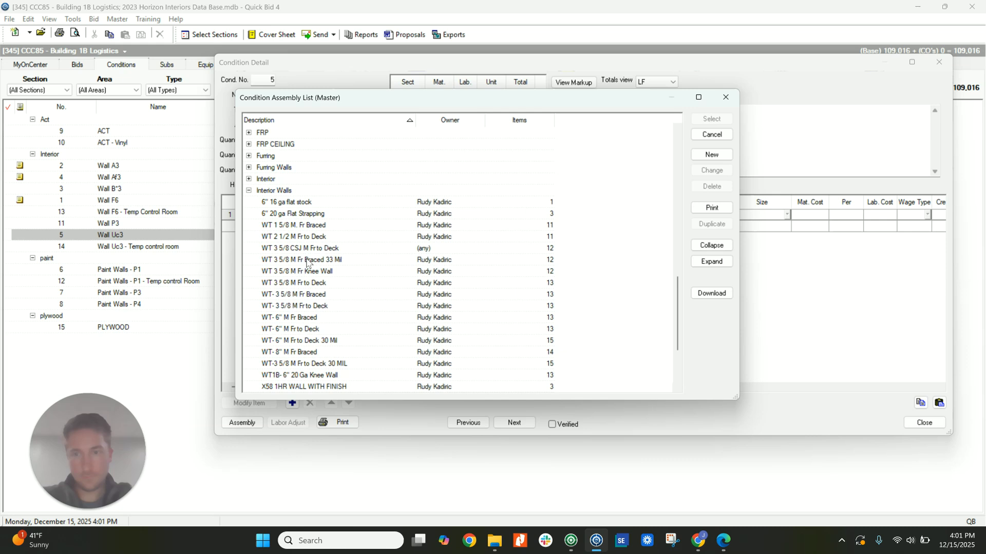
double_click(308, 295)
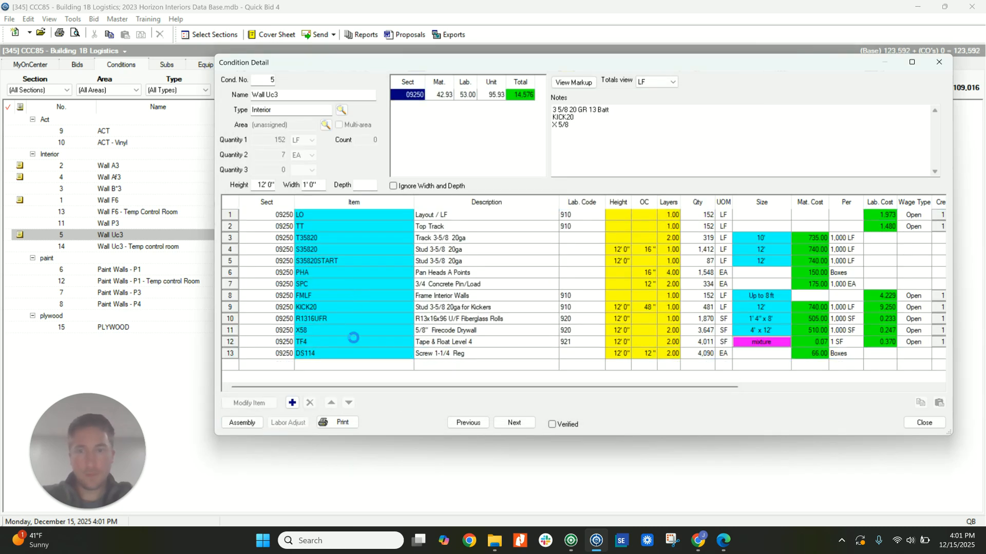
Replace the FMLF framing item in Wall Uc3 with FMSF.
click(343, 295)
text(FMSF)
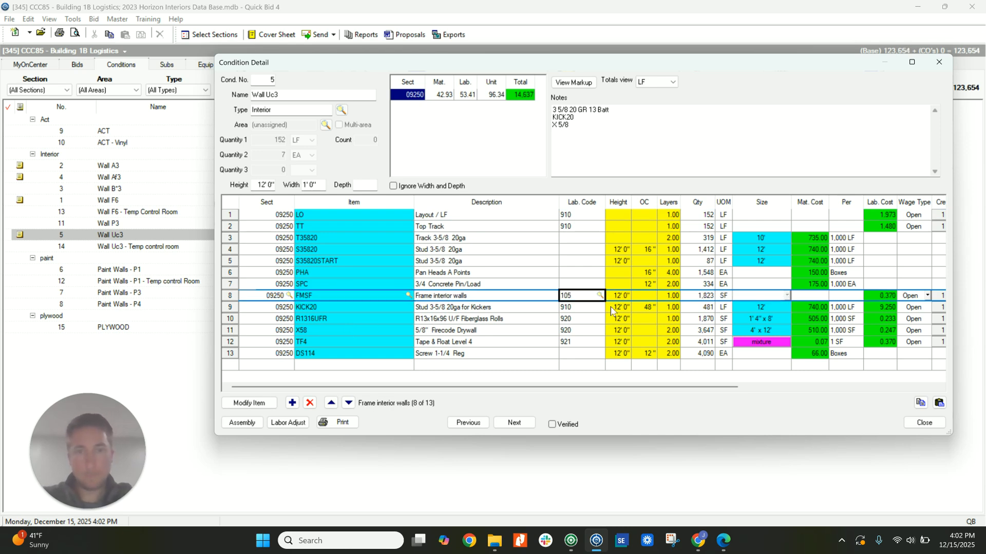
Set the X58 drywall, TF4 tape and float, and DS114 screw items in Wall Uc3 to 1 layer and close the condition.
click(673, 331)
text(1)
key(Down)
text(1)
key(Down)
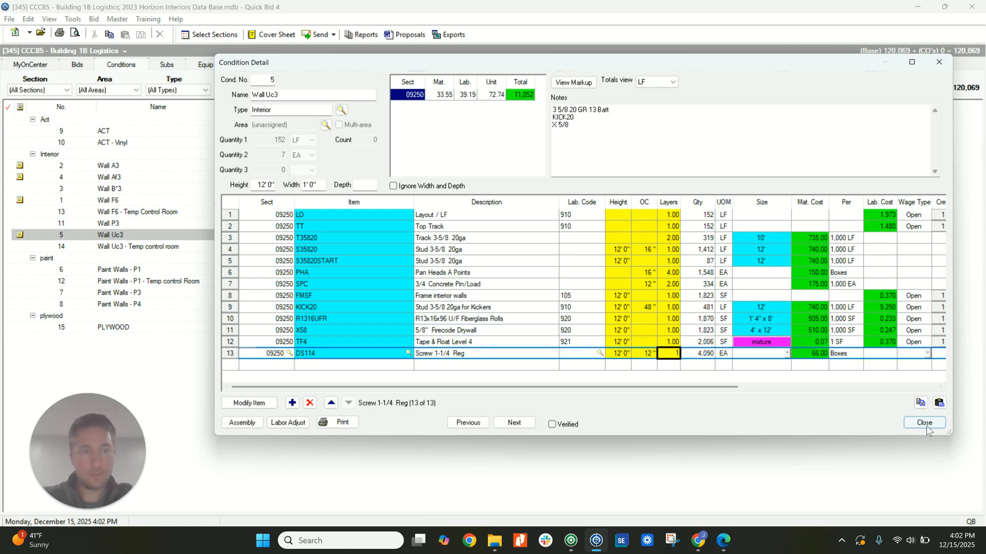
click(925, 422)
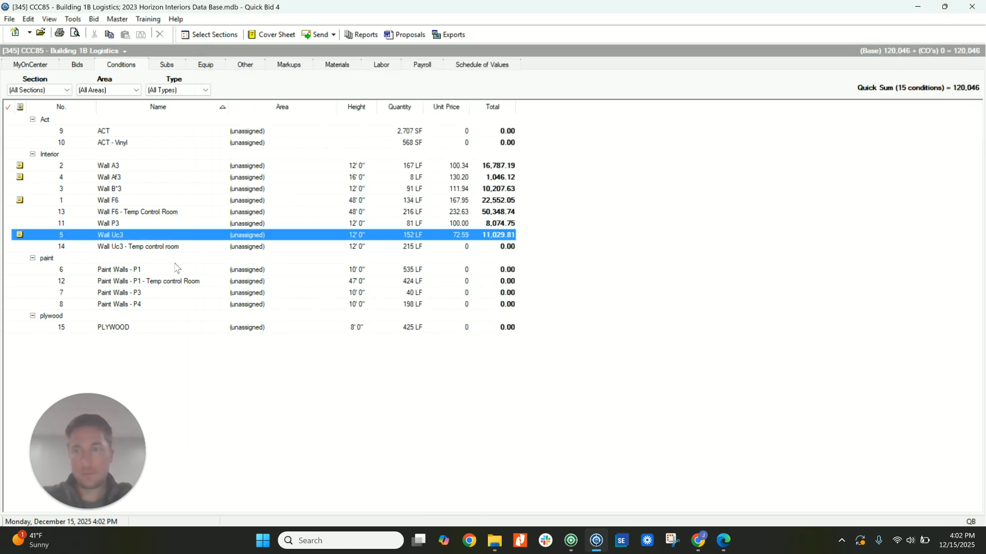
double_click(128, 202)
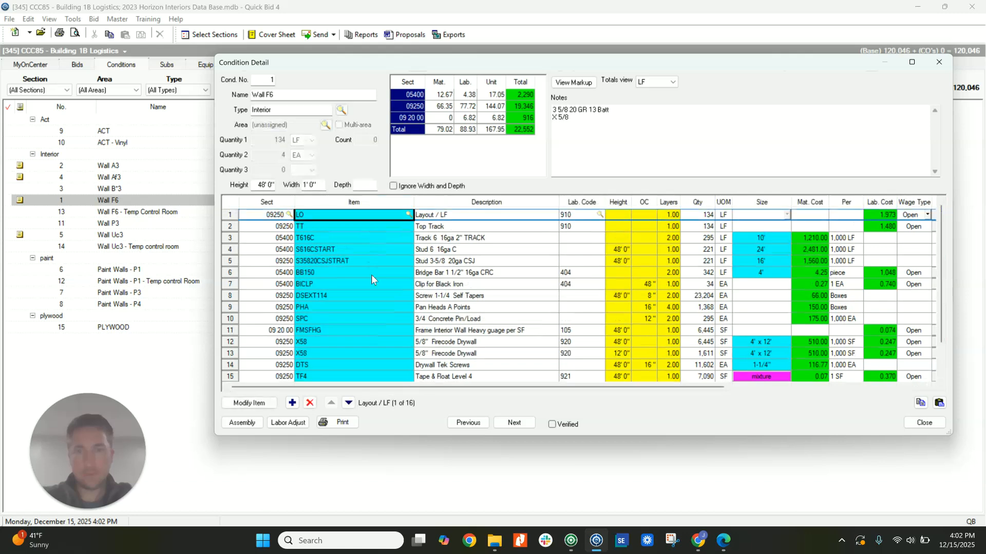
click(514, 422)
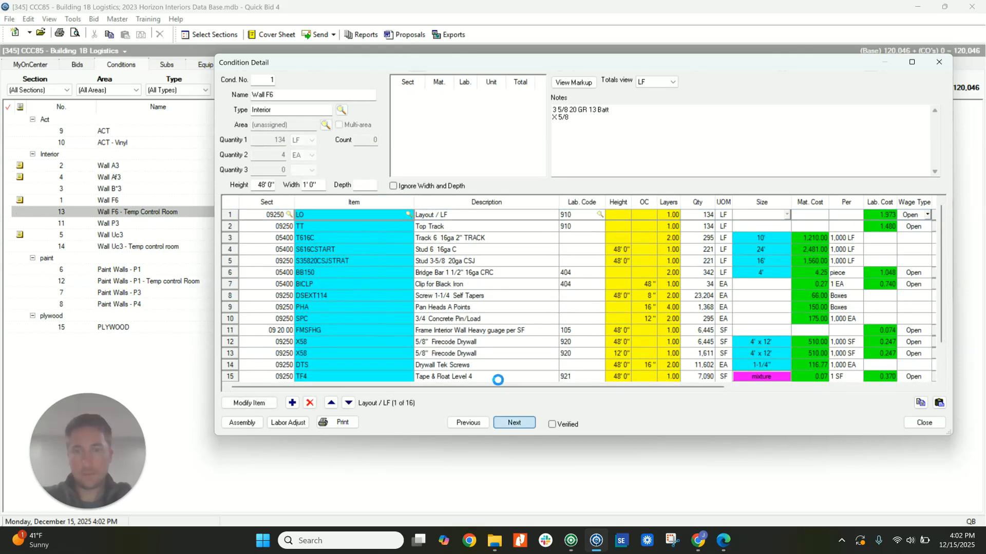
click(924, 422)
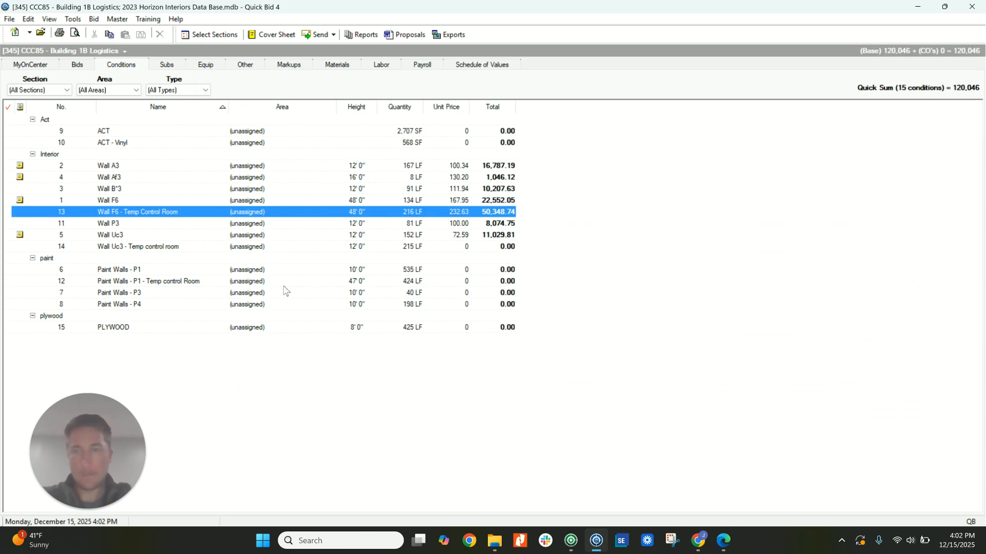
Copy all items from the Wall Uc3 condition into Wall Uc3 - Temp control room.
double_click(133, 251)
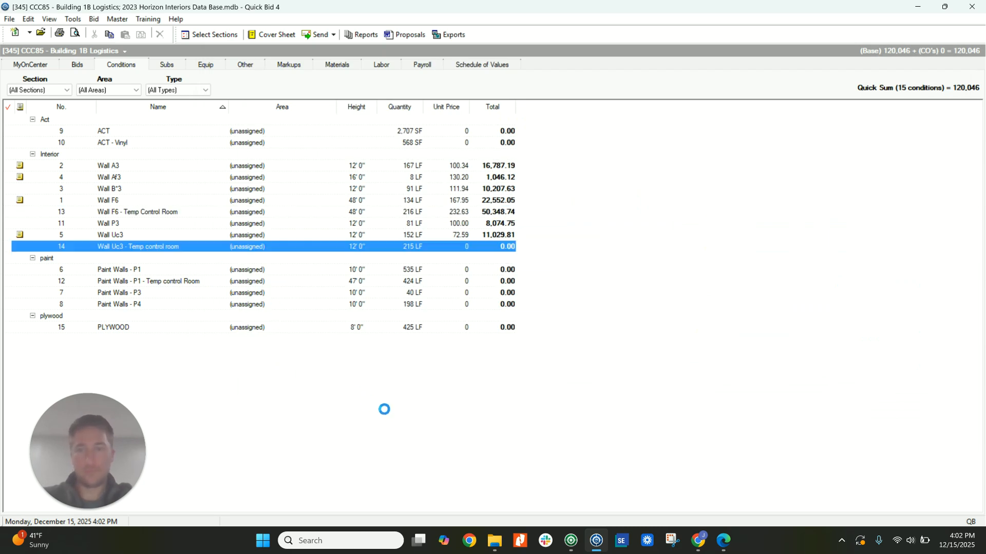
click(476, 424)
click(374, 358)
key(ctrl+a)
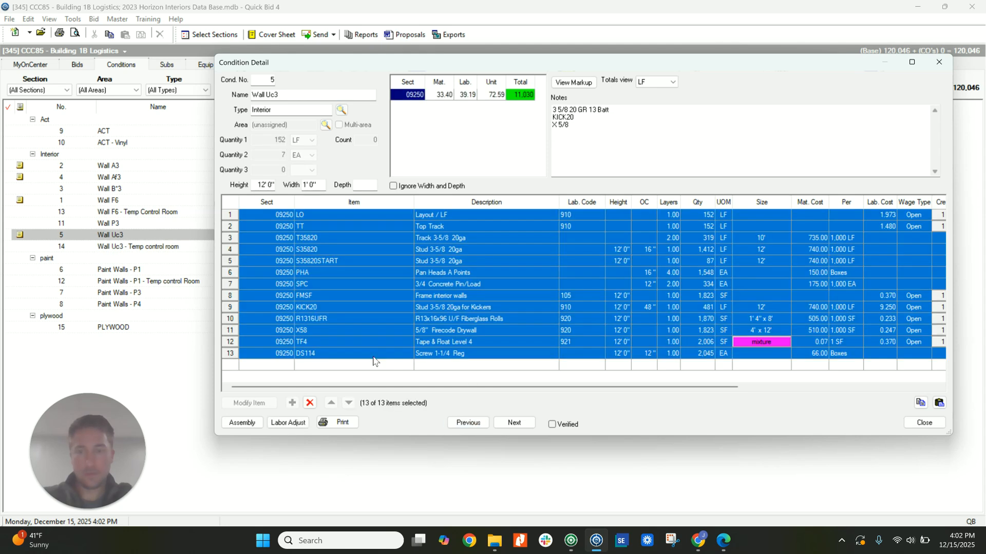
click(514, 422)
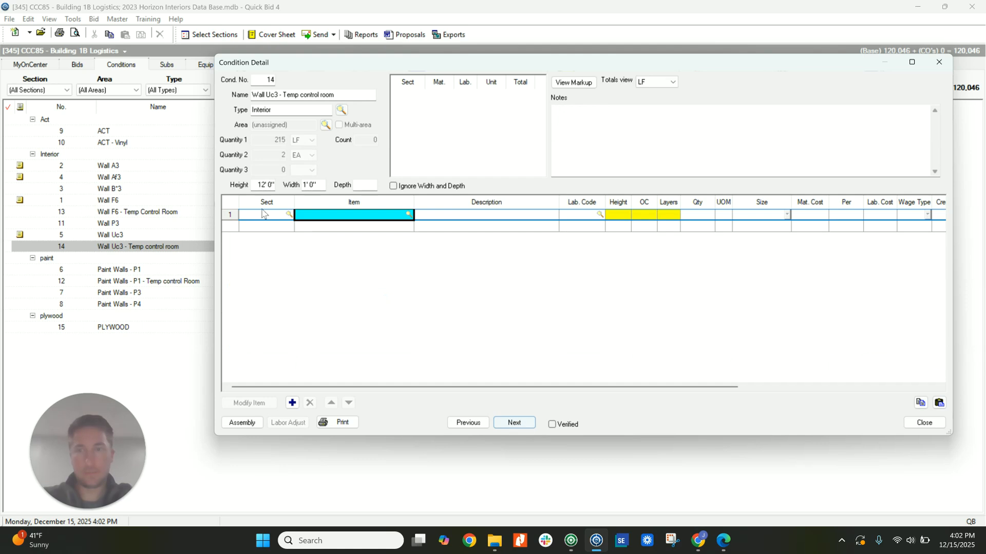
key(ctrl+v)
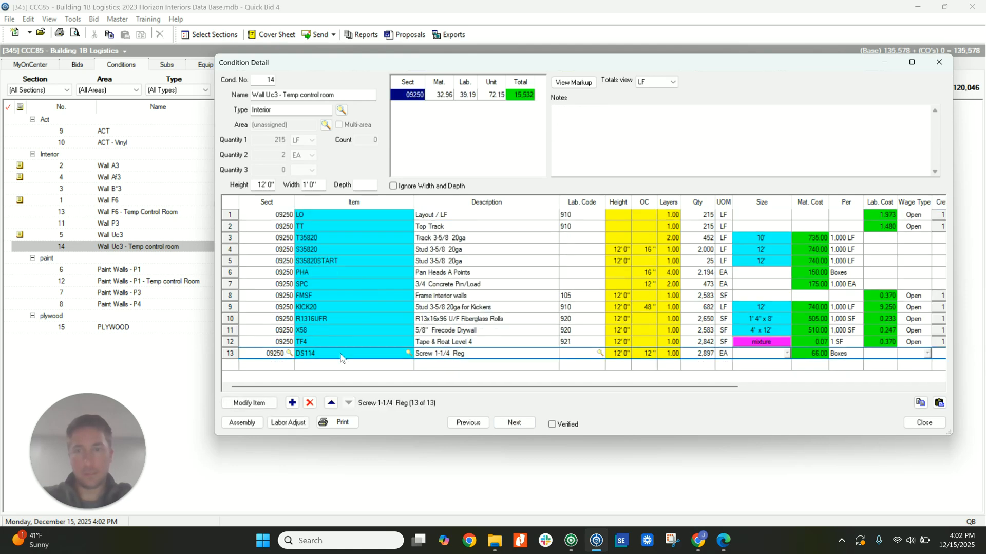
Add the R1115KFR fiberglass roll insulation item to Wall Uc3 - Temp control room with a height of 48'.
click(293, 403)
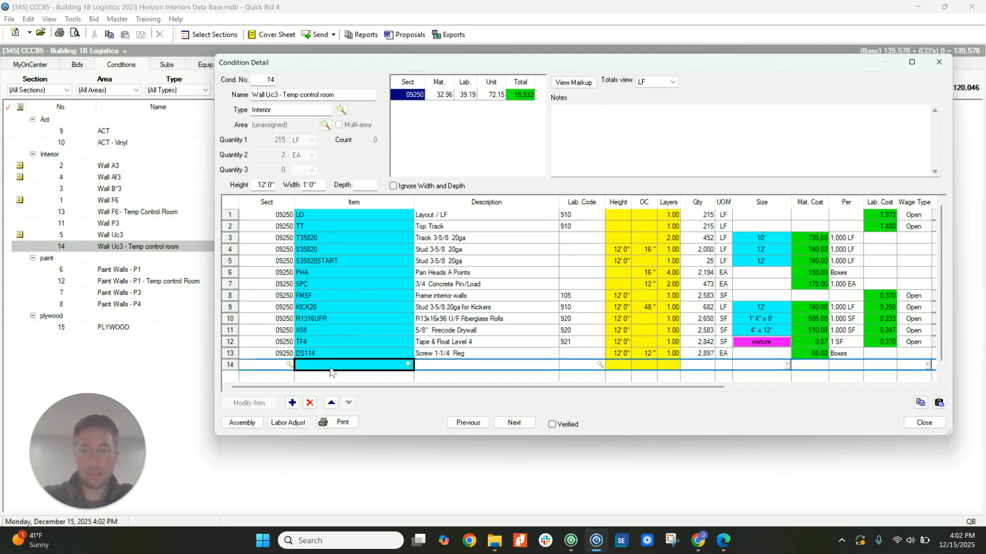
text(R1115KFR)
key(Return)
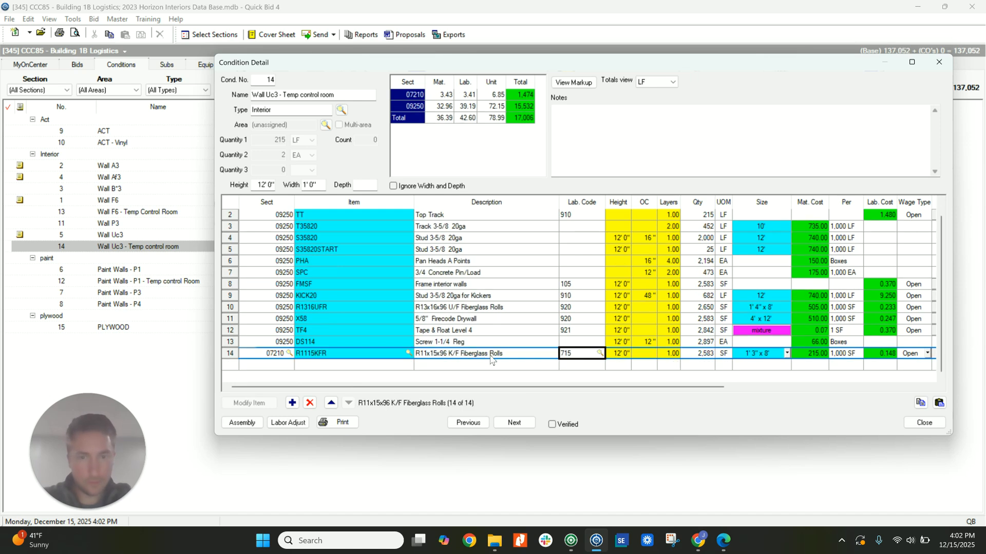
click(618, 355)
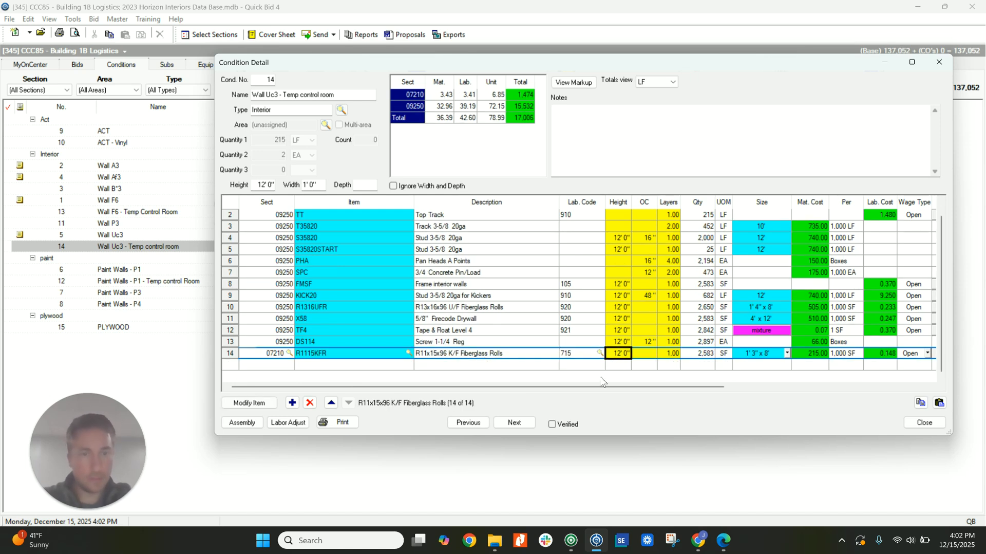
text(4800)
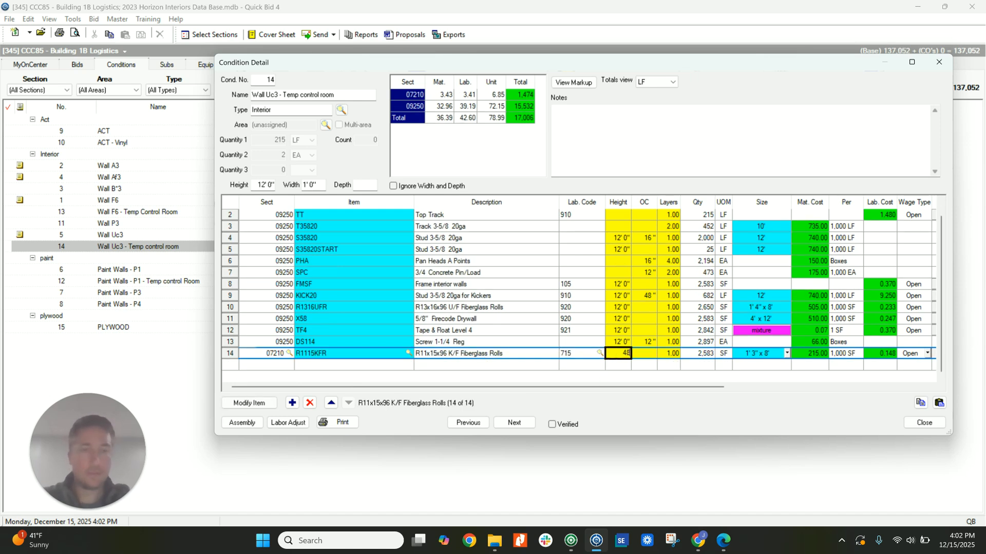
key(Tab)
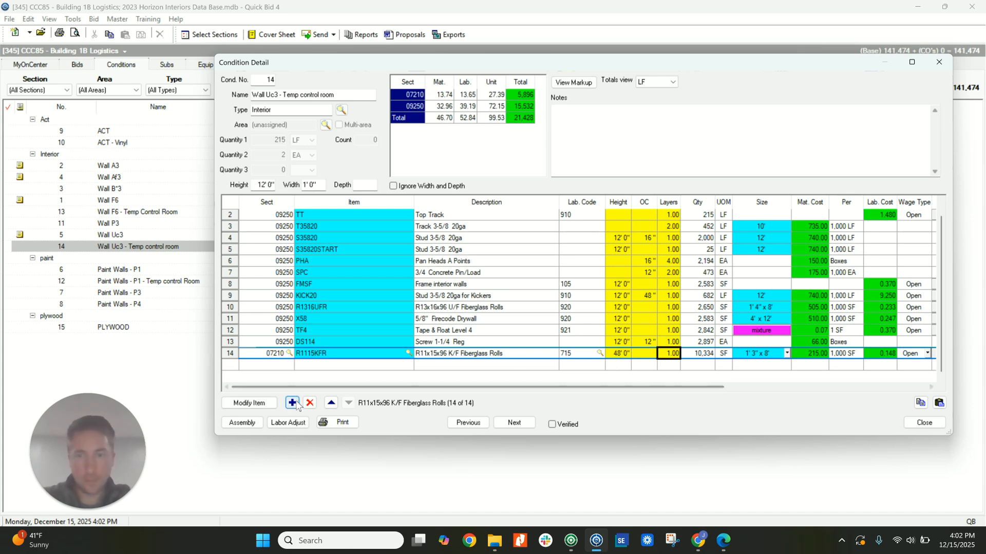
Add the STICKPIN item to Wall Uc3 - Temp control room below the R1115KFR insulation.
click(365, 364)
text(ST)
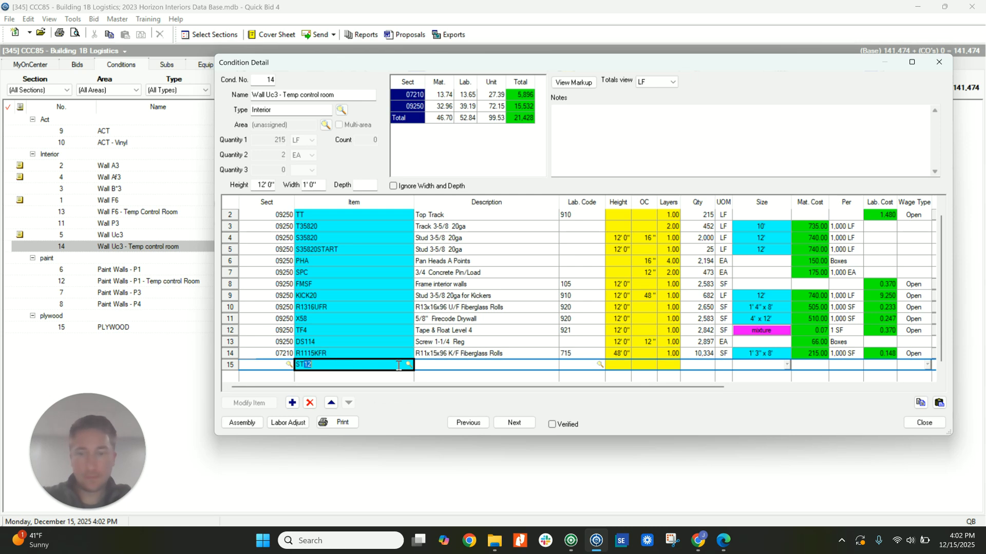
text(ICKPIN)
key(Tab)
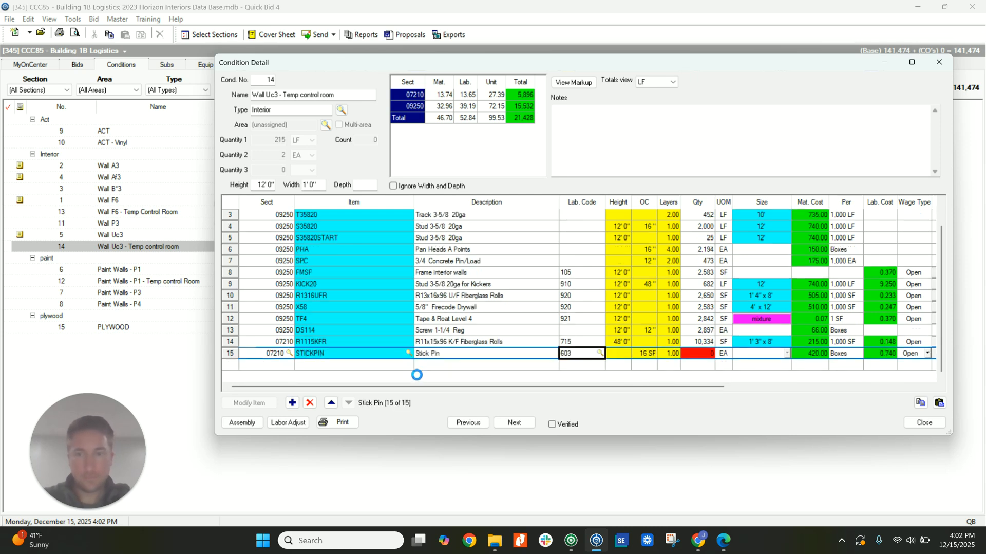
click(692, 356)
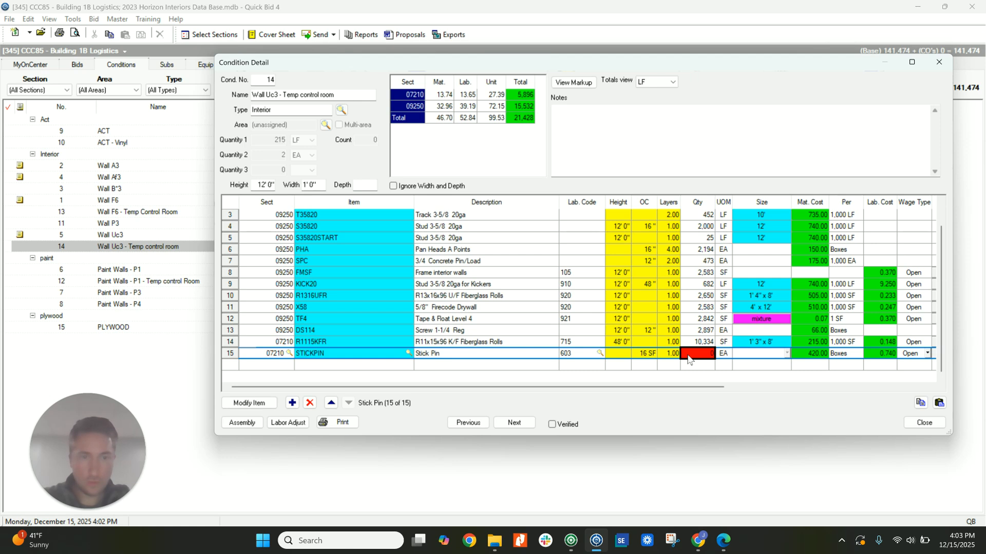
click(648, 355)
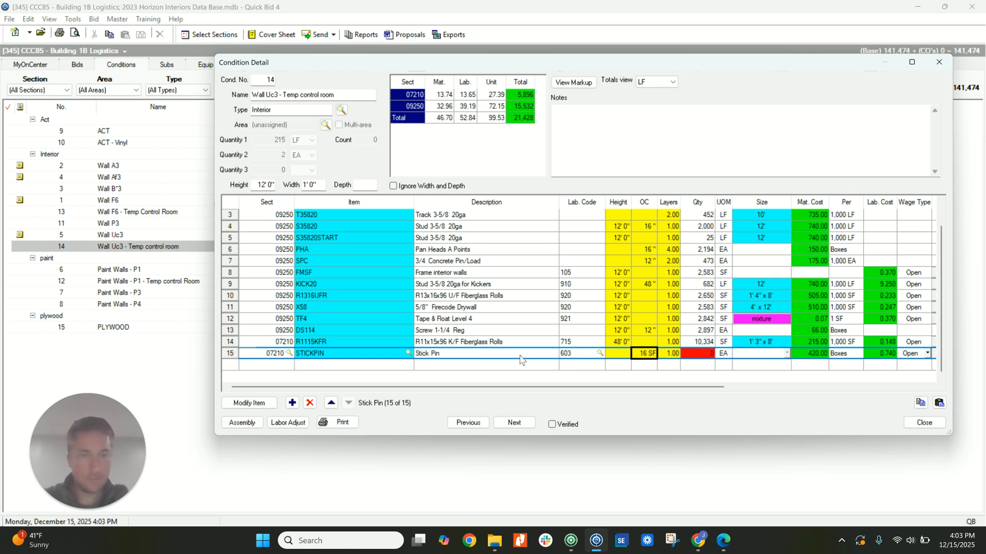
click(409, 353)
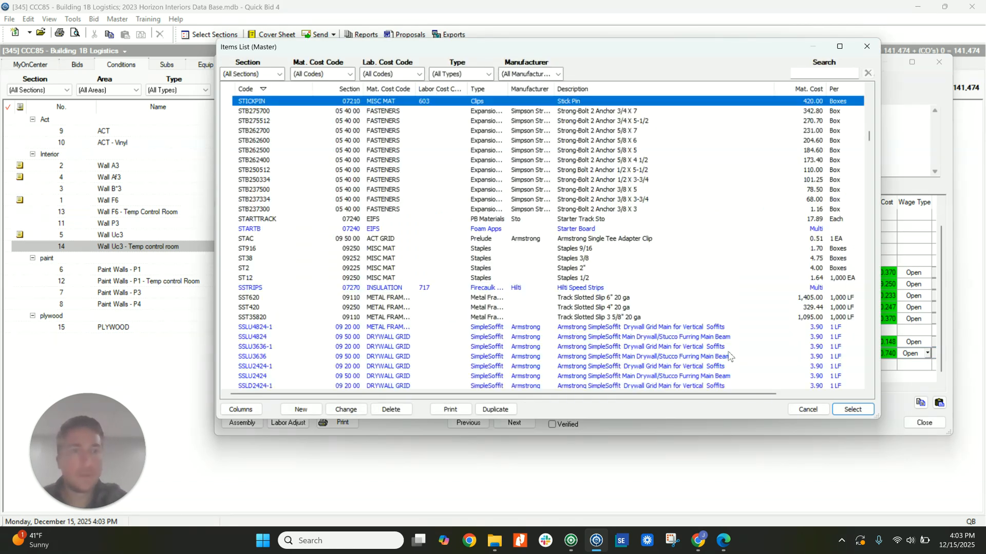
scroll(724, 355, up, 1)
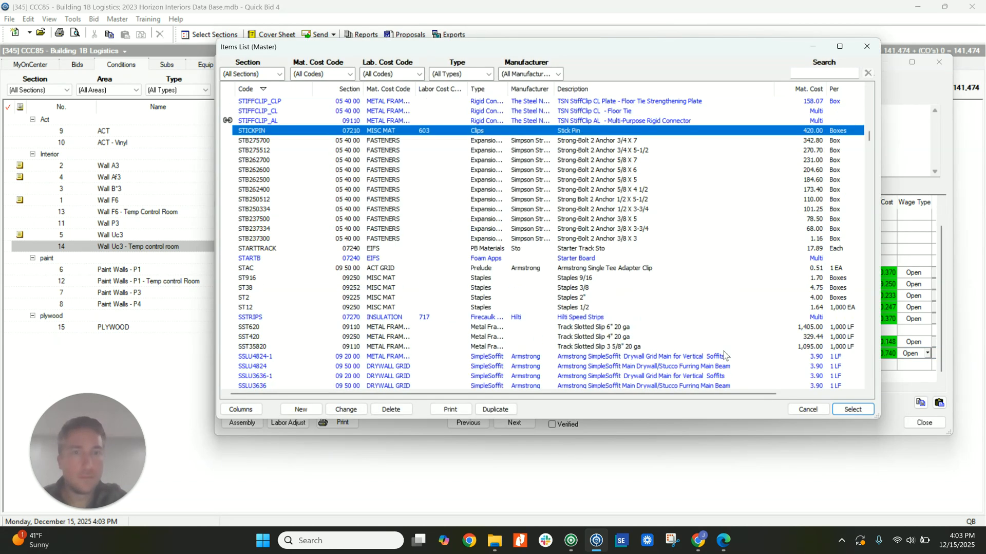
click(800, 408)
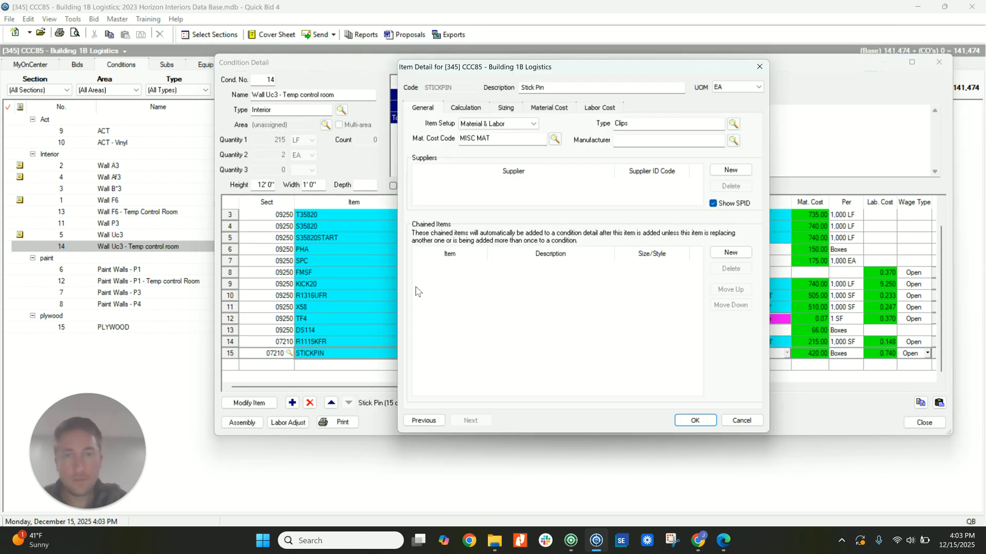
Change the stick pin item's default on-center unit to IN and update the master item.
click(472, 109)
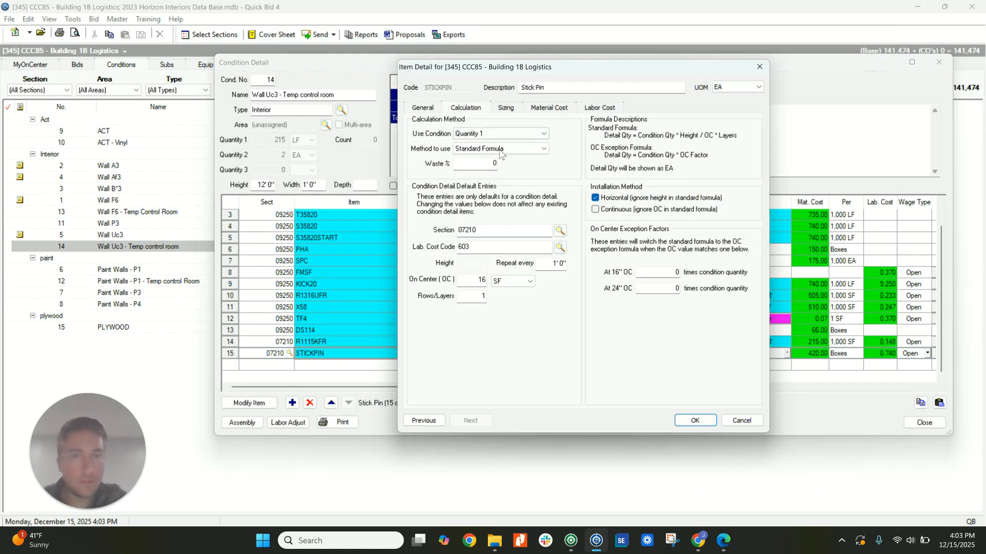
click(500, 282)
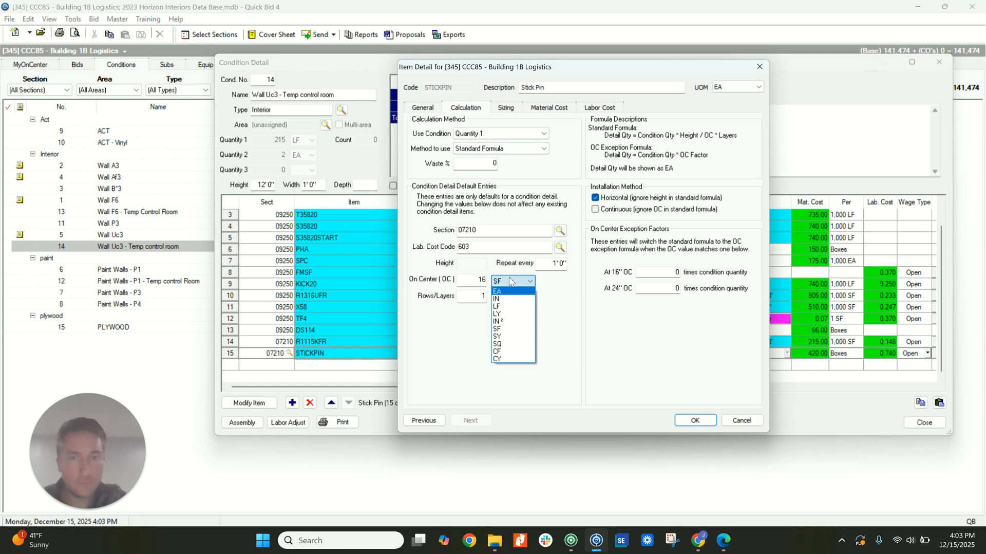
click(517, 300)
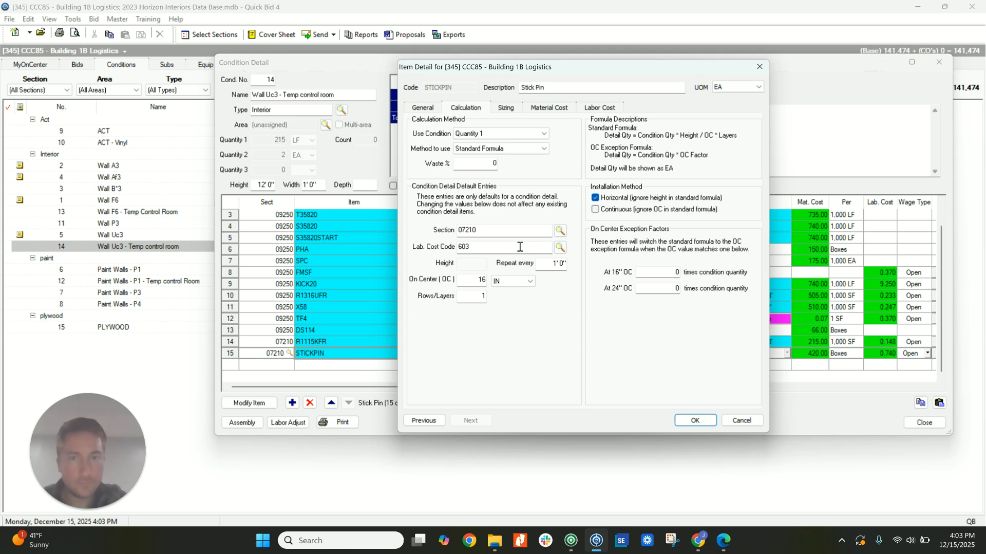
click(504, 108)
click(694, 419)
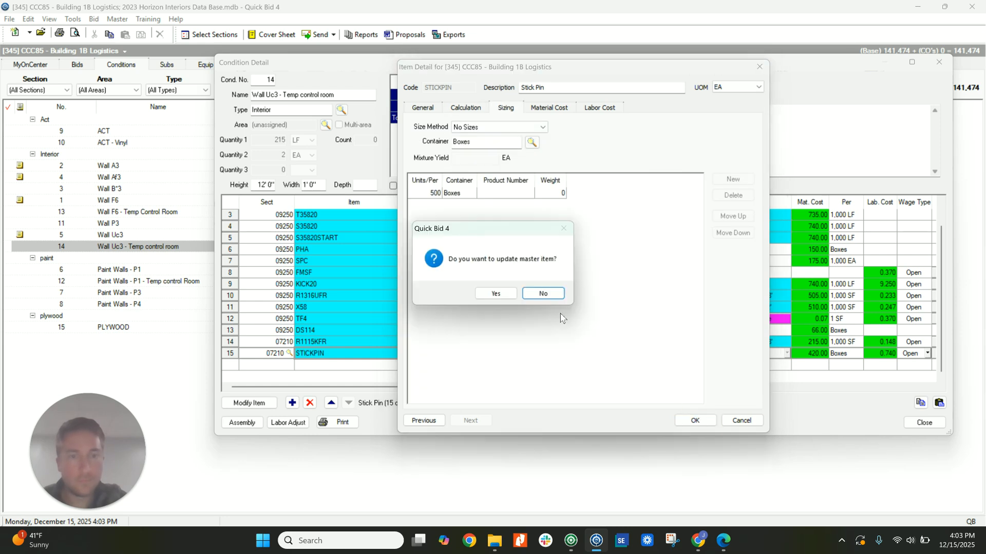
click(514, 296)
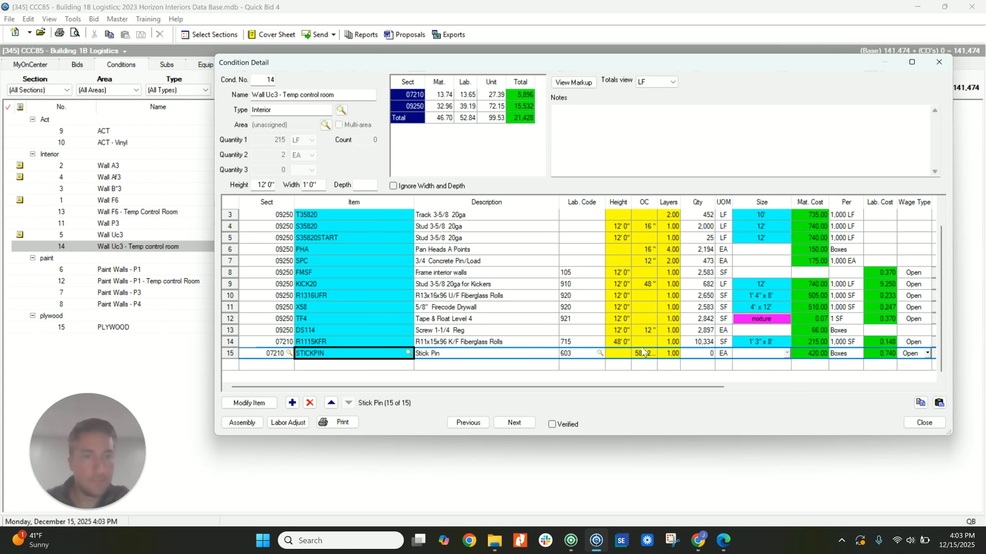
drag(673, 389, 549, 380)
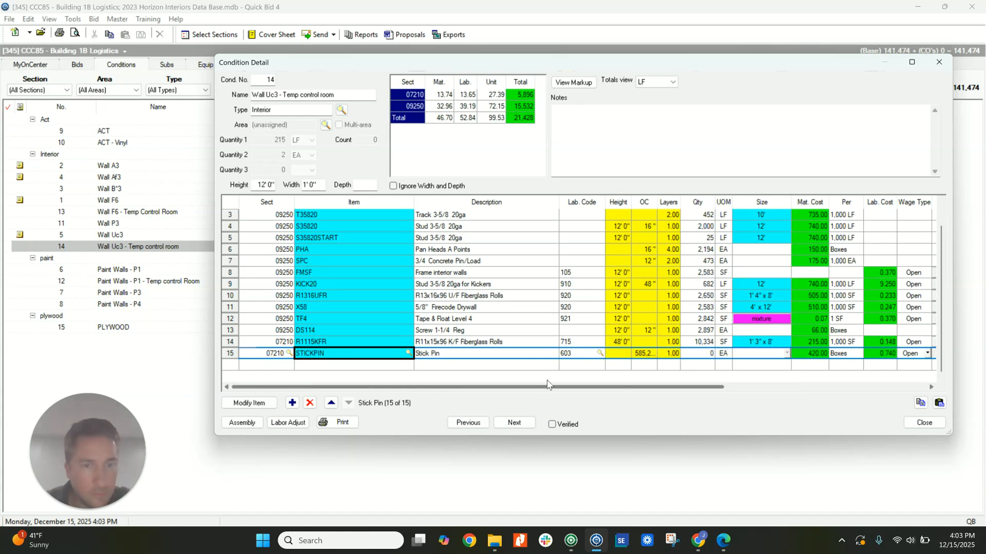
click(644, 354)
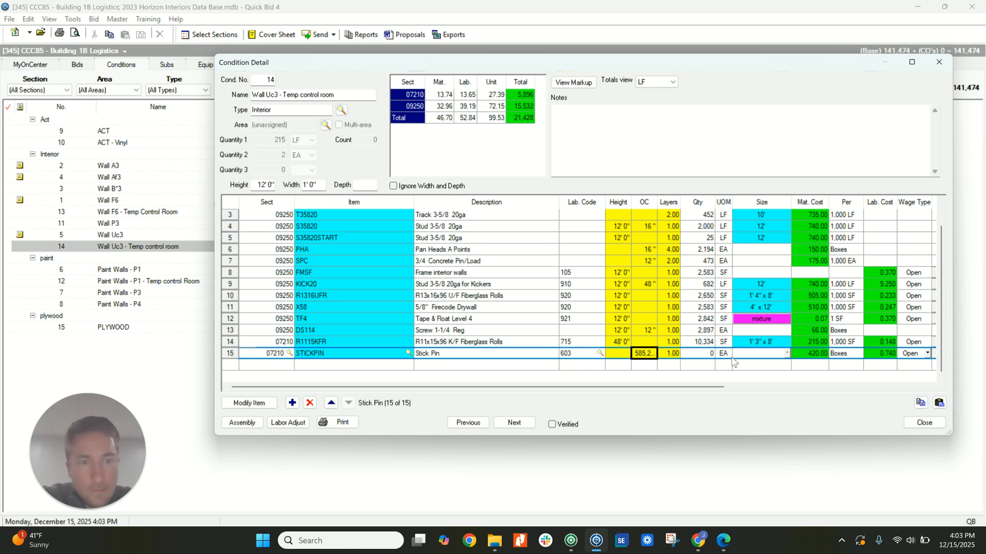
click(702, 354)
text(100.)
text(00)
key(Return)
mouse_move(702, 386)
mouse_down()
mouse_move(915, 392)
mouse_move(711, 386)
mouse_up()
text(500)
key(Return)
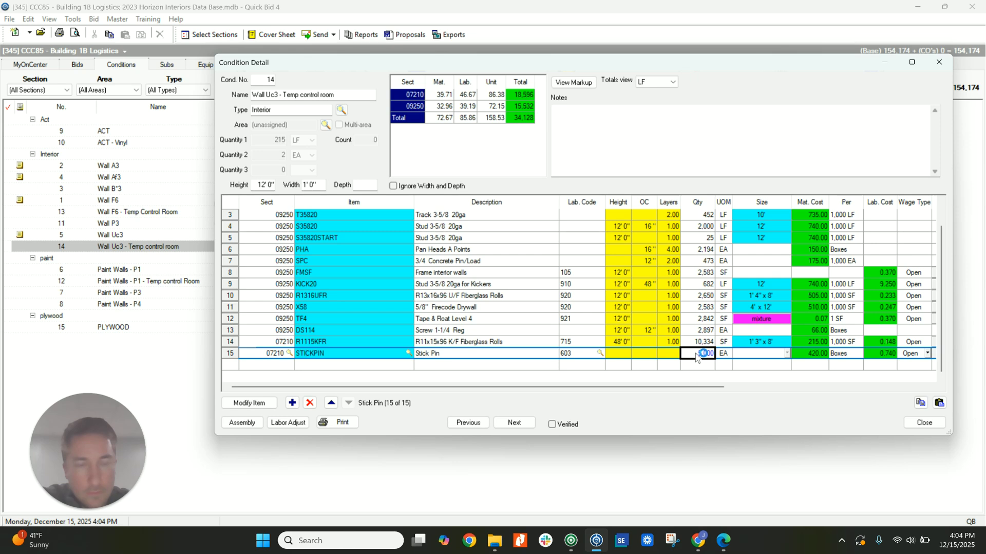
Set the stick pin quantity in Wall Uc3 - Temp control room to 2500 and close the condition.
text(2500)
key(Return)
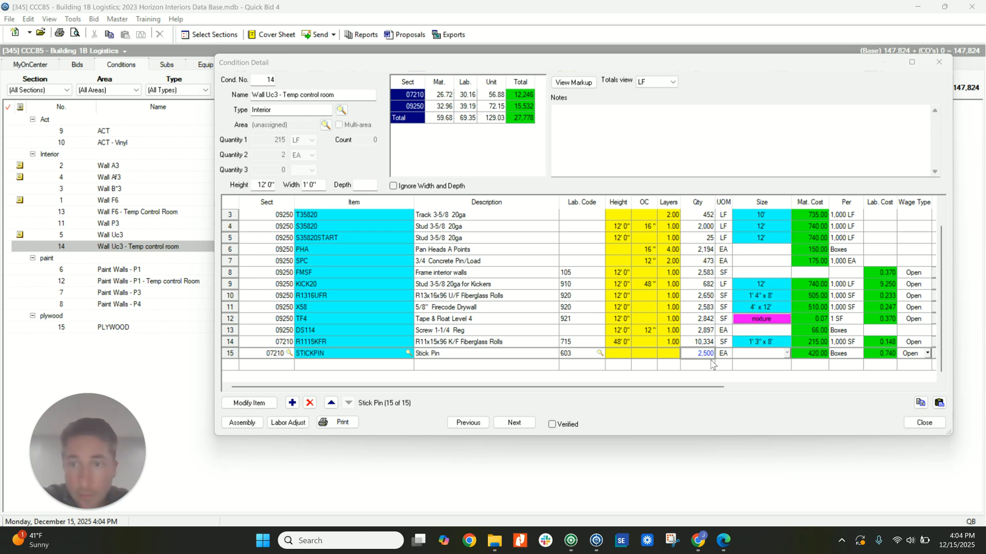
click(925, 422)
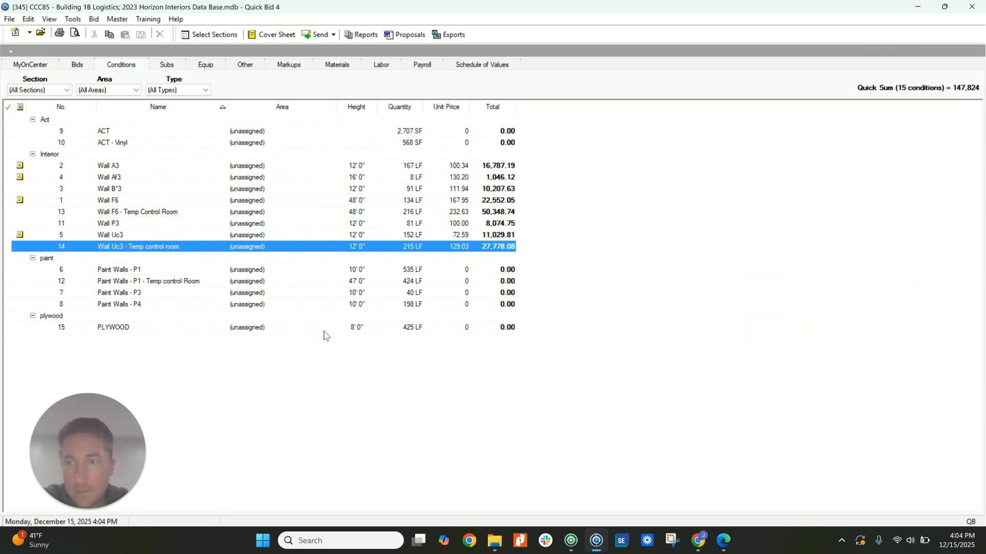
Open the PLYWOOD condition, switch to On-Screen Takeoff and check the plywood keynote on page 17 of the architectural set.
double_click(116, 329)
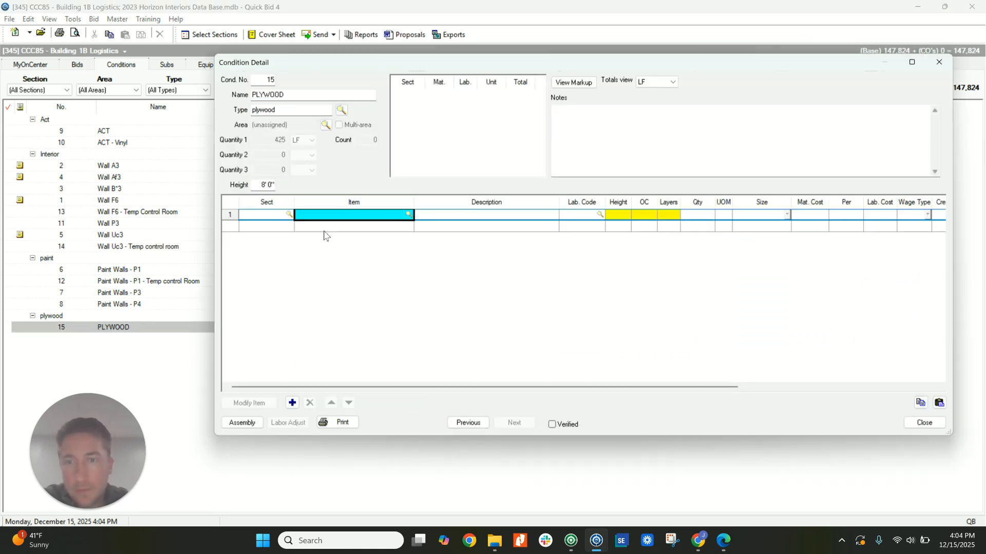
click(571, 540)
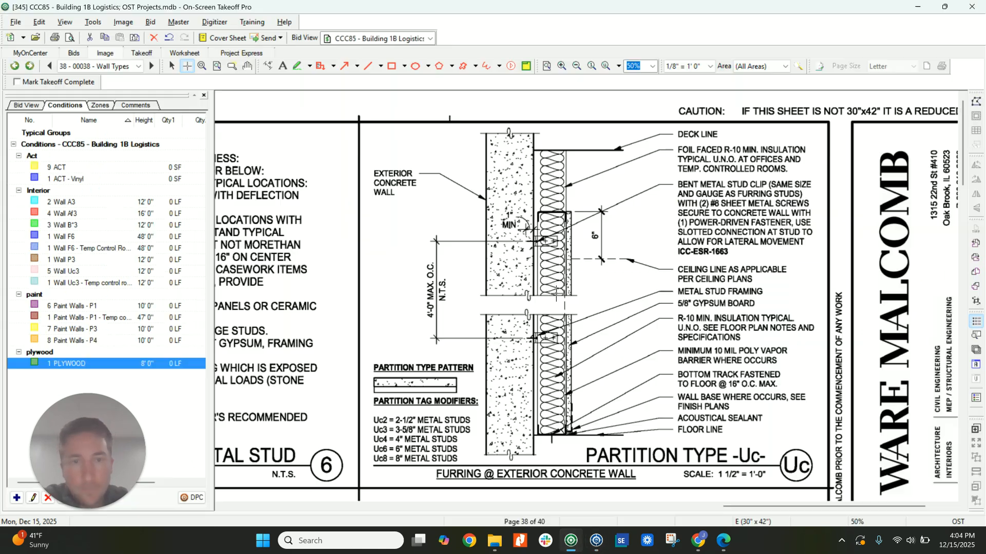
click(136, 65)
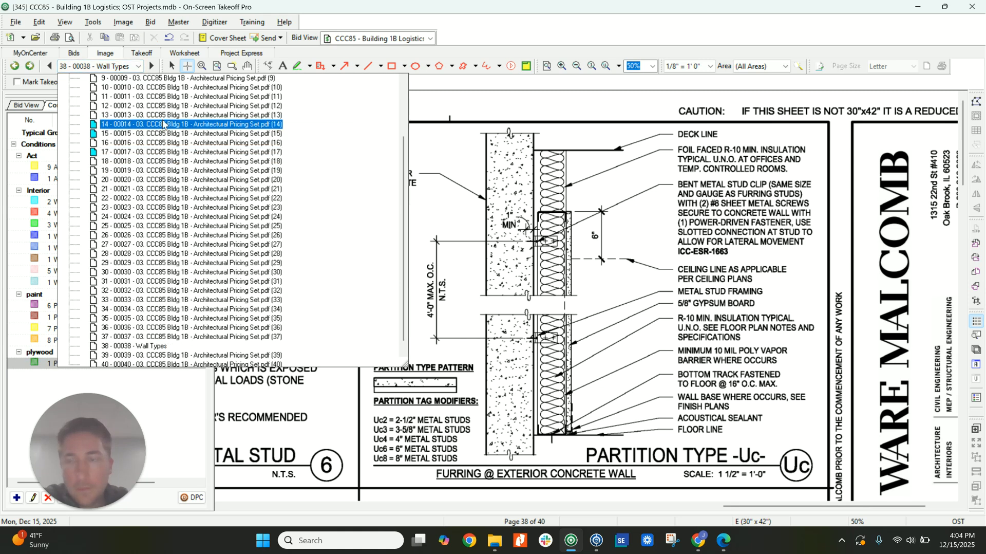
click(154, 152)
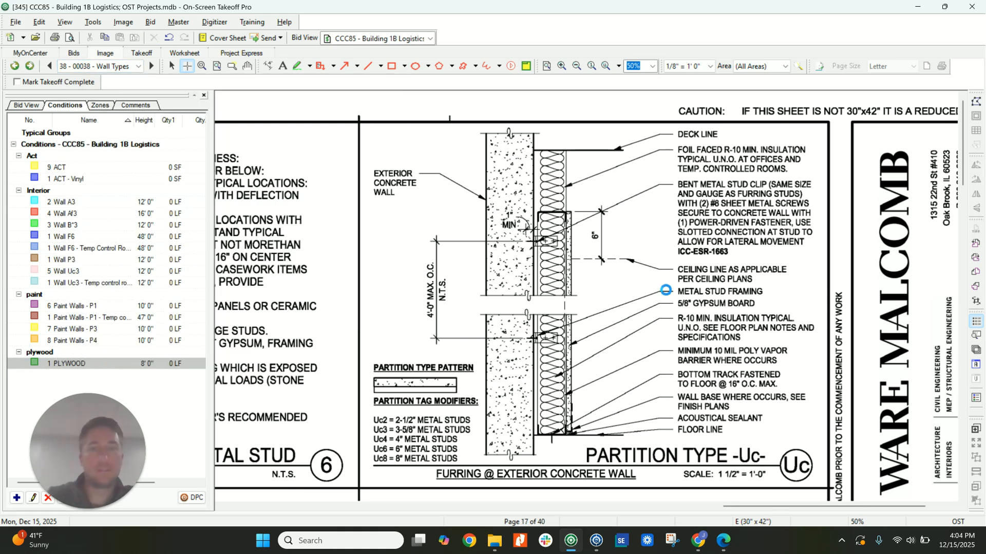
scroll(766, 277, up, 5)
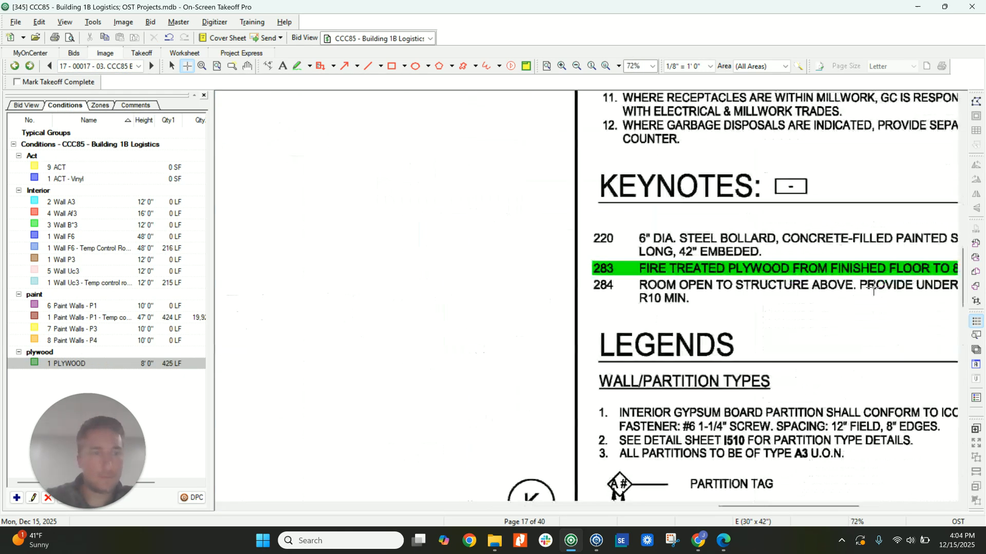
right_click(865, 289)
middle_drag(861, 291, 754, 294)
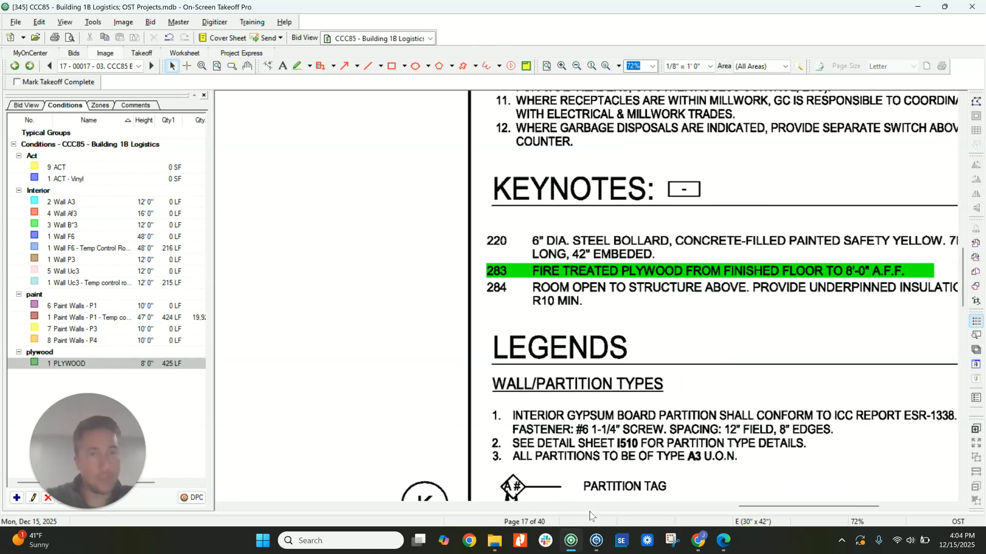
Switch back to Quick Bid and add the 58CDFR 5/8" Fire Retardant Plywood Sheathing item to the PLYWOOD condition.
click(596, 540)
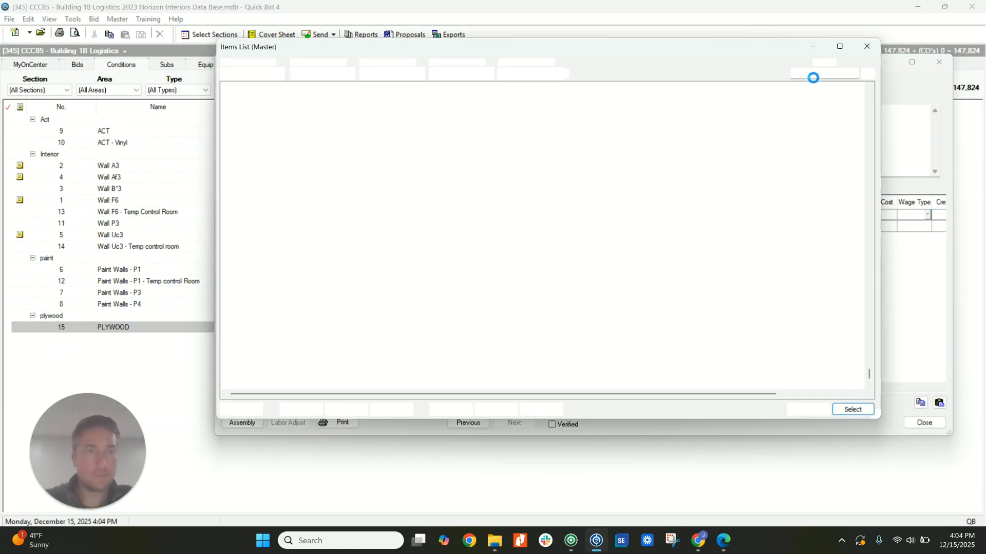
click(823, 74)
text(plyw)
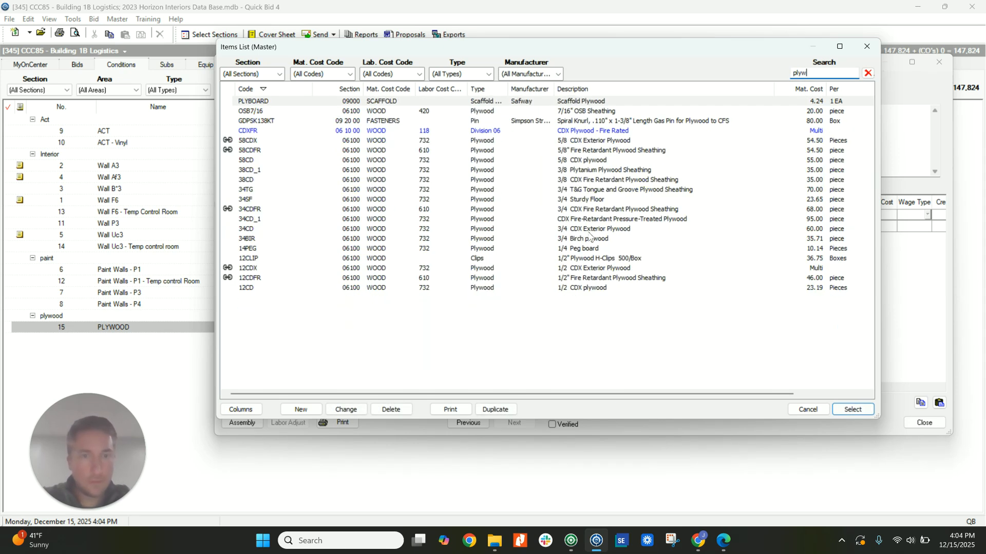
double_click(592, 150)
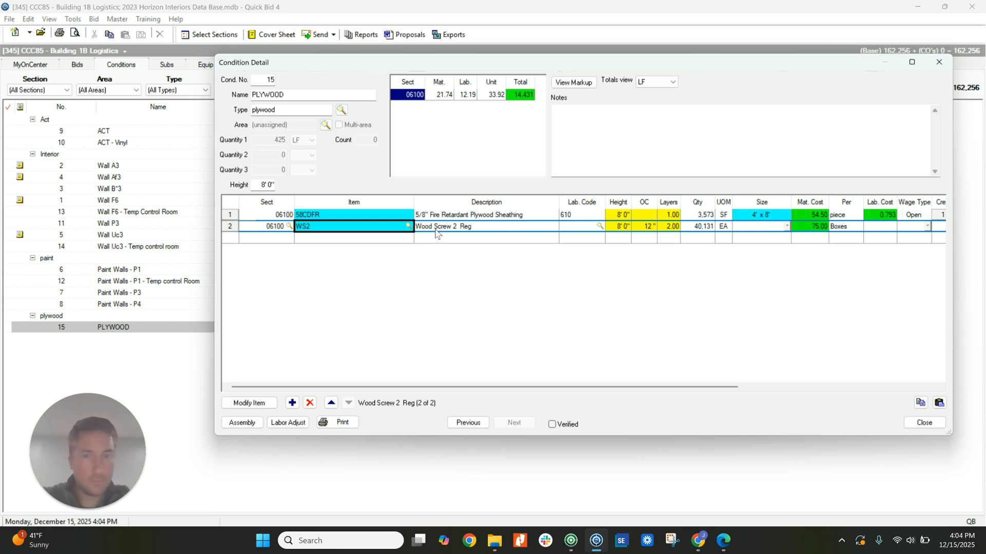
Set the WS2 wood screw item's layers to 1 and close the PLYWOOD condition.
click(669, 226)
text(1)
key(Return)
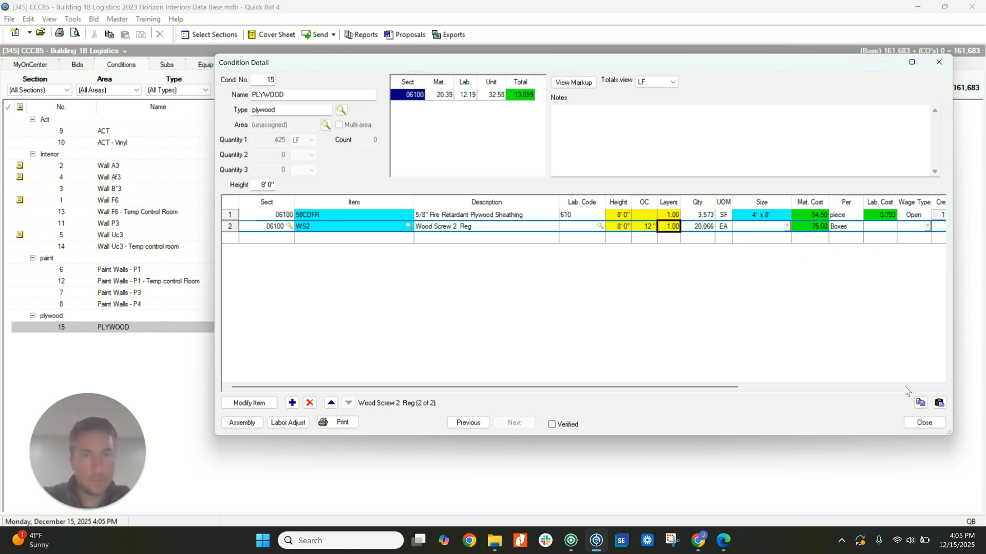
click(924, 422)
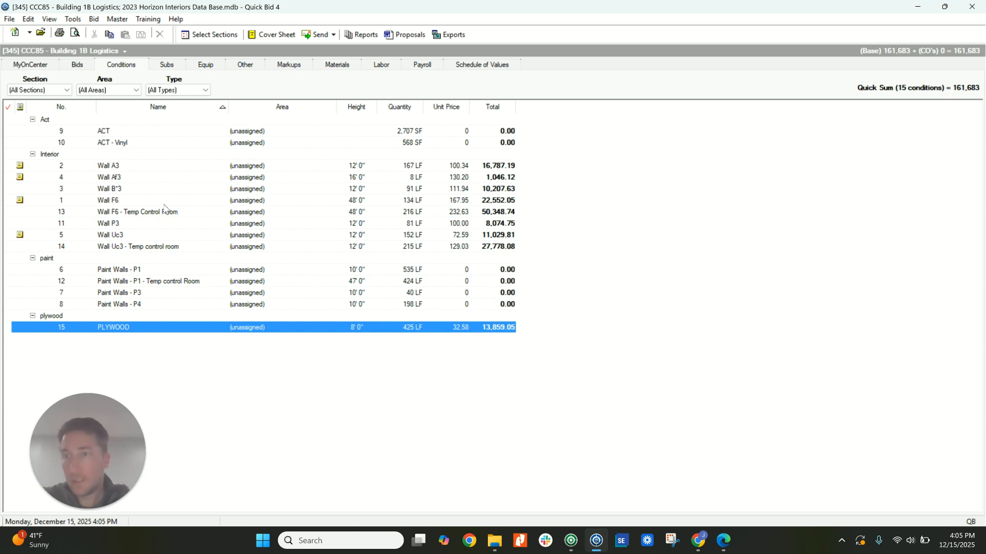
Fill the ACT condition with the Armstrong Prelude 2x2 Square Edge Tile assembly and close it.
double_click(128, 132)
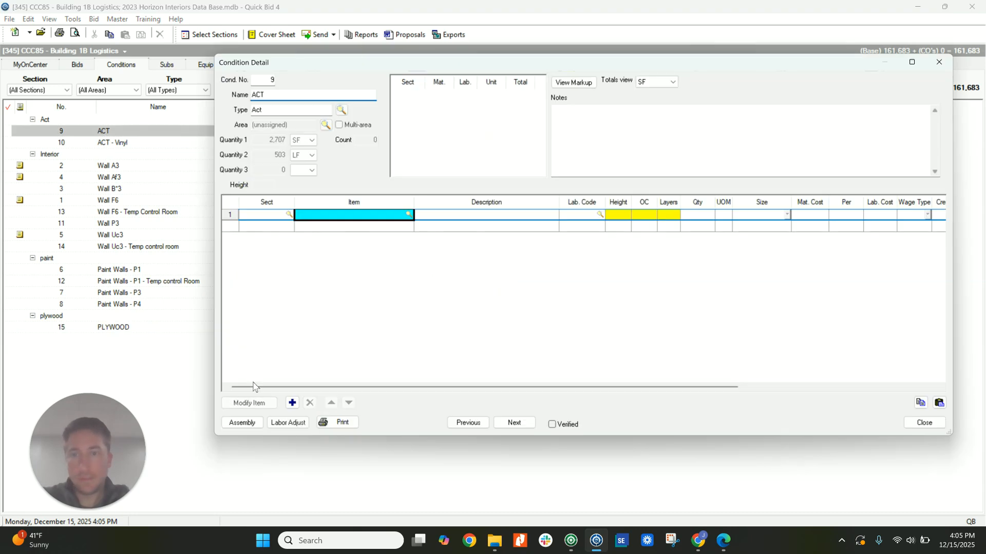
click(243, 423)
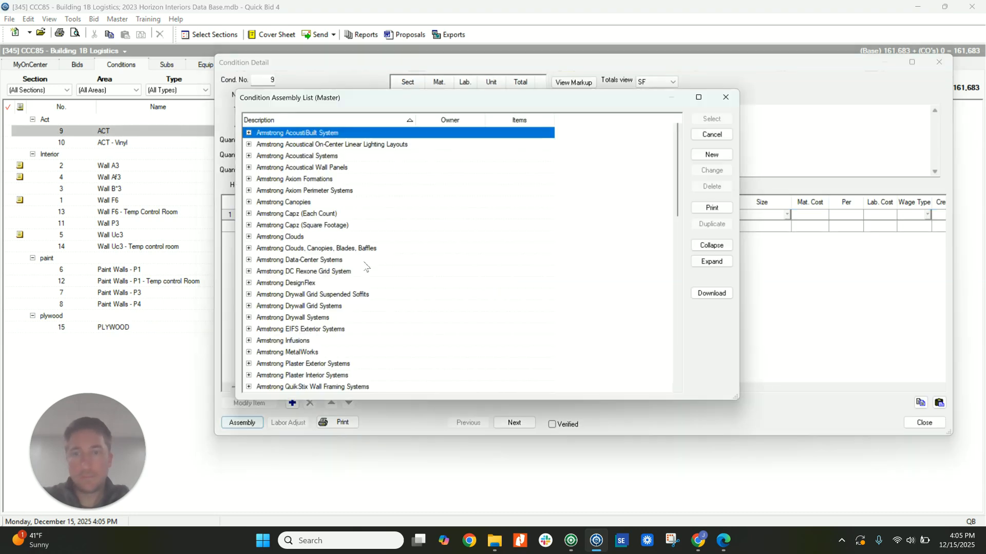
click(250, 156)
scroll(314, 283, down, 6)
double_click(325, 226)
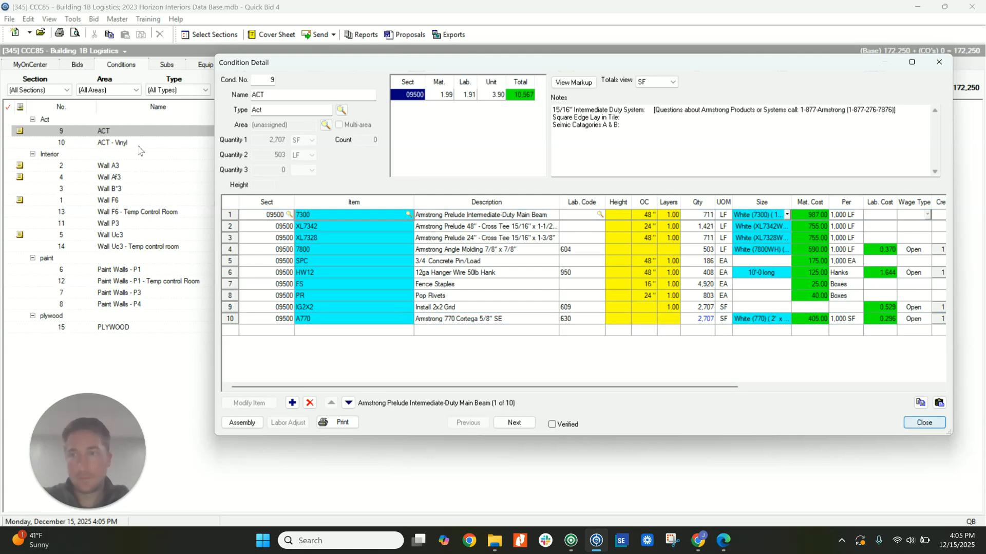
click(925, 422)
Fill the ACT - Vinyl condition with the Armstrong Prelude 2x2 Square Edge Tile assembly.
double_click(137, 144)
click(242, 422)
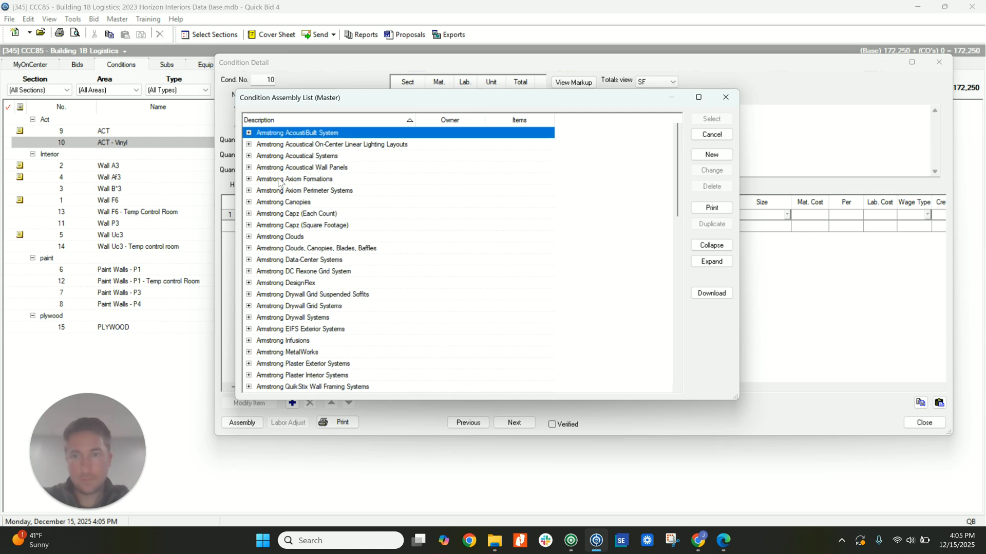
click(249, 155)
scroll(312, 272, down, 4)
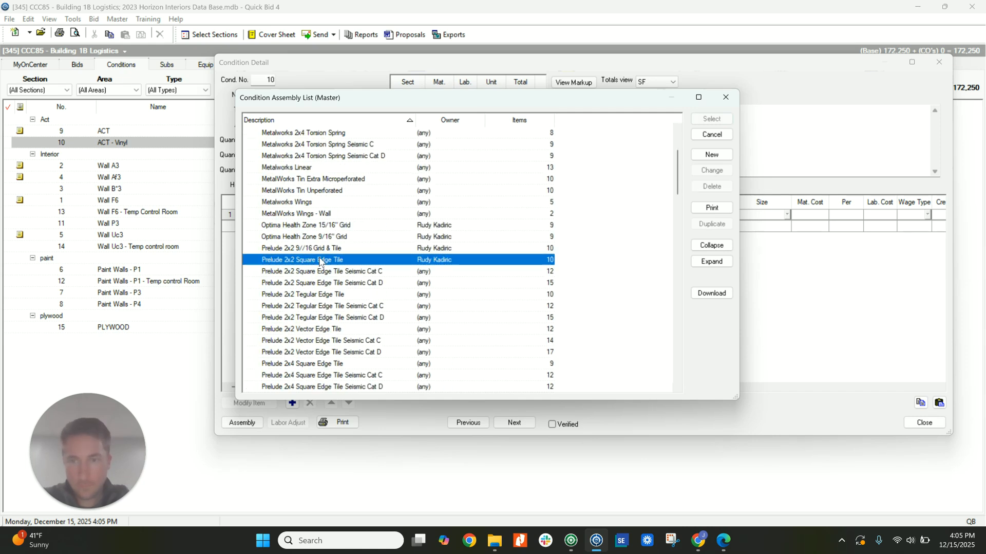
double_click(321, 260)
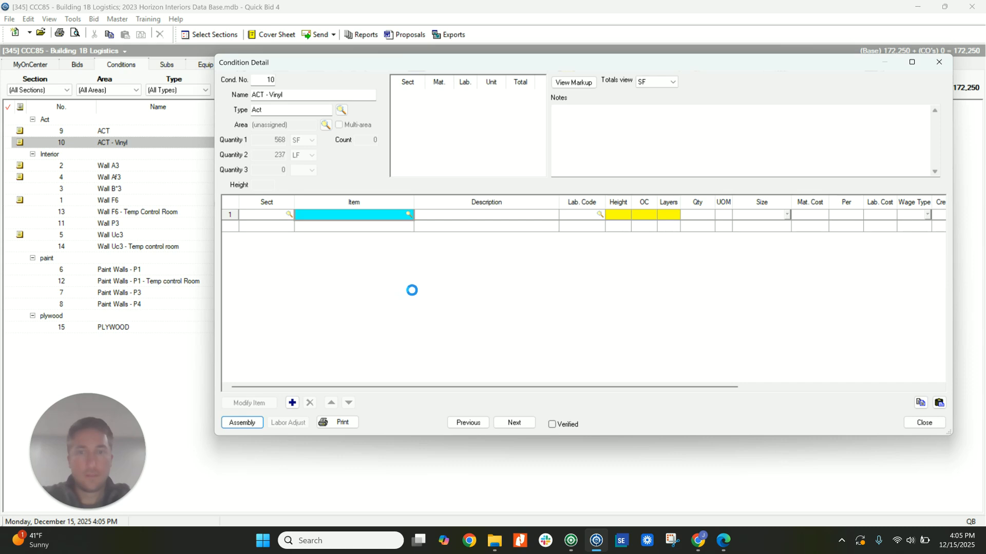
Replace the A770 Cortega tile in ACT - Vinyl with the A672 Armstrong Kitchen Zone item and close the condition.
click(392, 320)
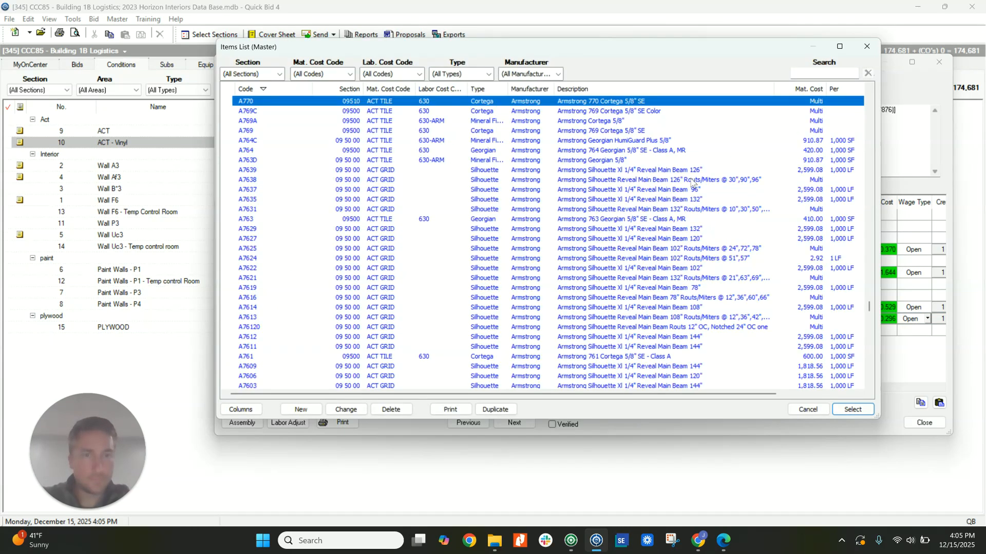
scroll(692, 184, up, 4)
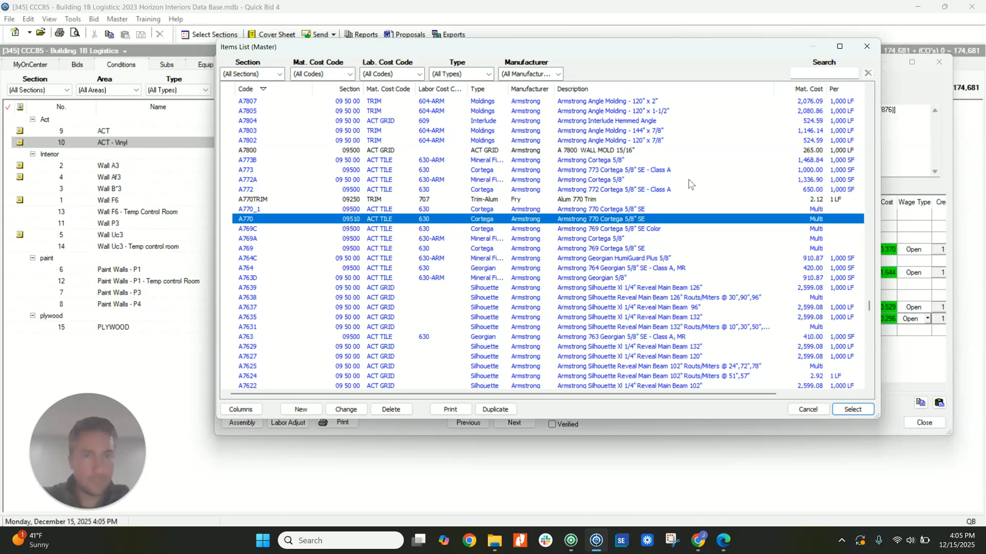
scroll(690, 183, up, 5)
scroll(690, 183, down, 5)
scroll(690, 183, down, 12)
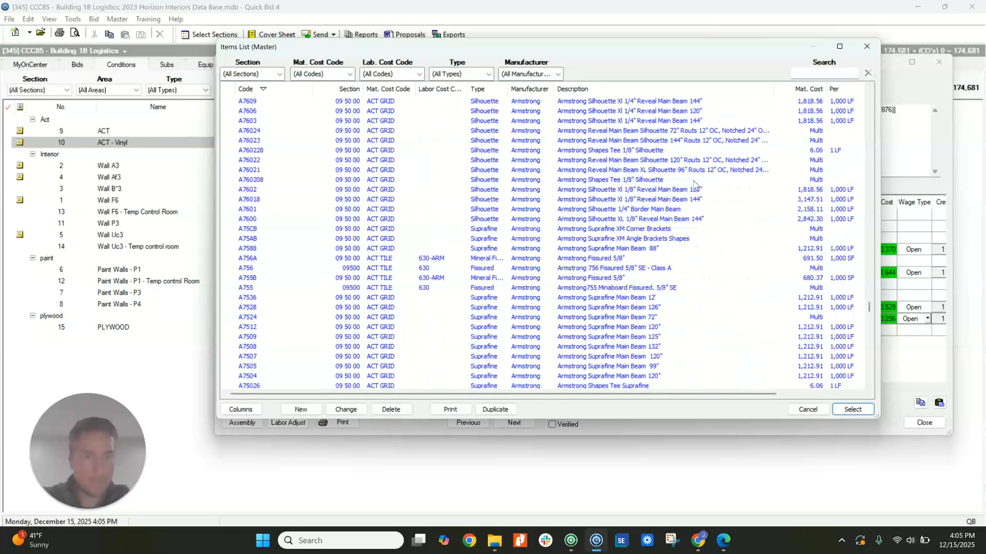
scroll(683, 193, down, 6)
scroll(678, 226, down, 7)
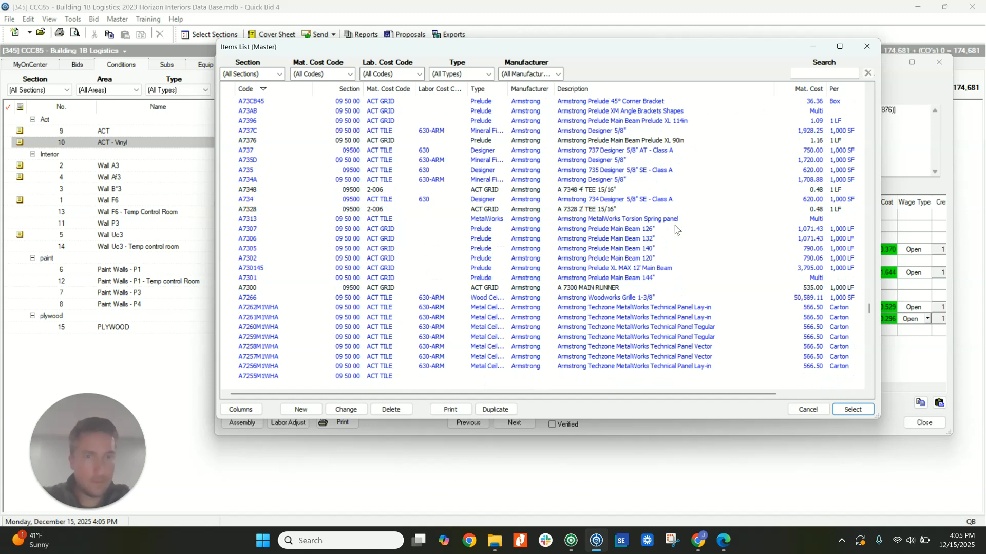
scroll(677, 230, up, 7)
click(795, 73)
text(kitchen)
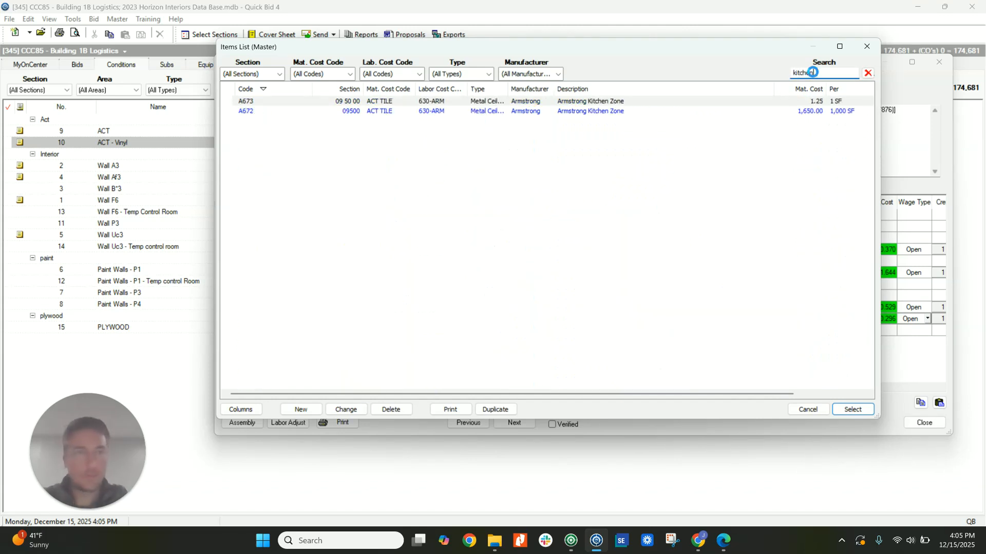
double_click(606, 113)
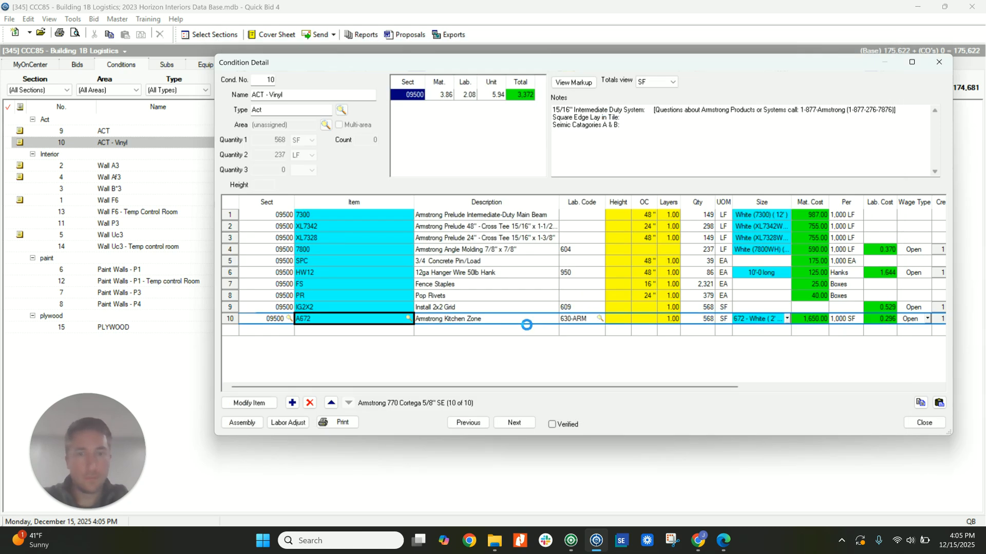
click(925, 422)
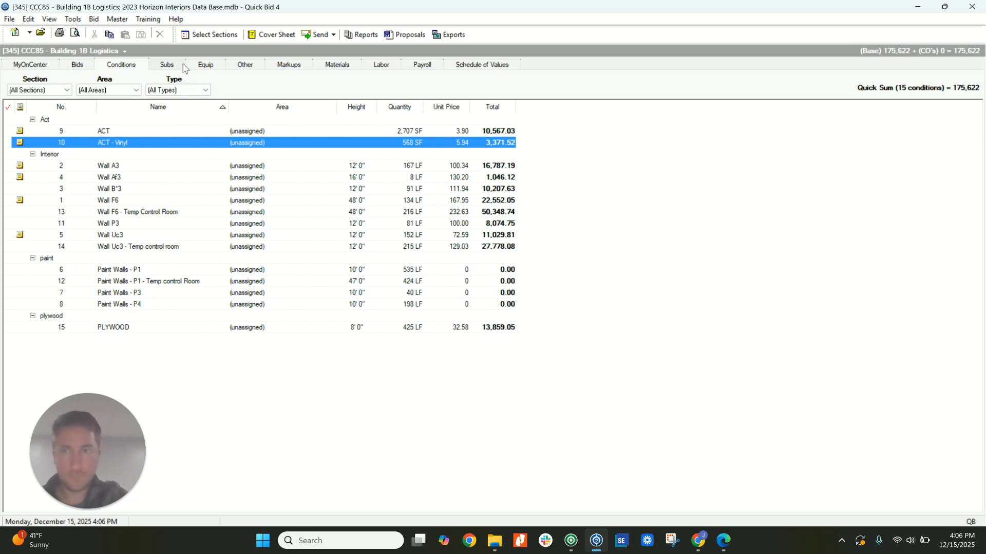
Add a scissor entry to the bid's equipment with a quantity of 4 and unit EA.
click(206, 65)
click(30, 96)
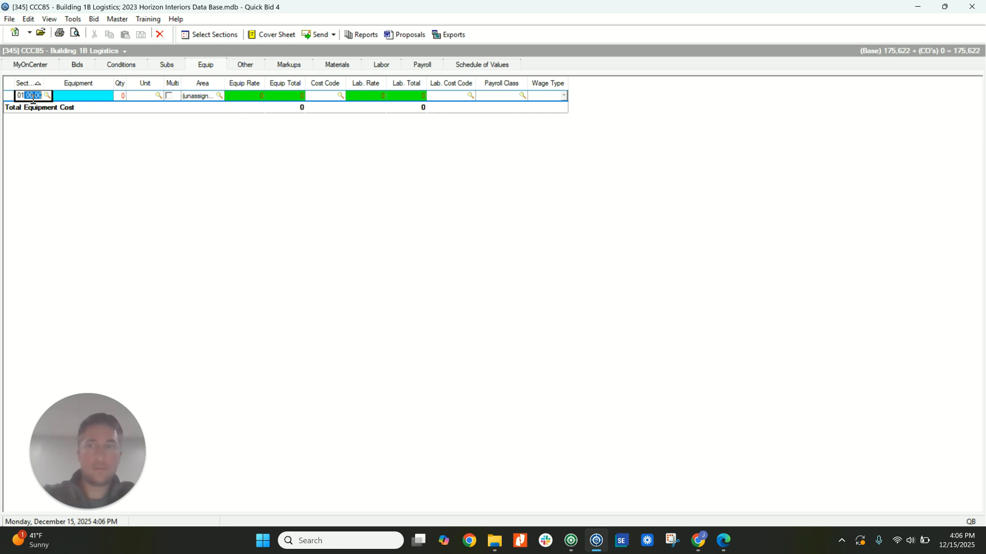
click(78, 98)
text(scissor)
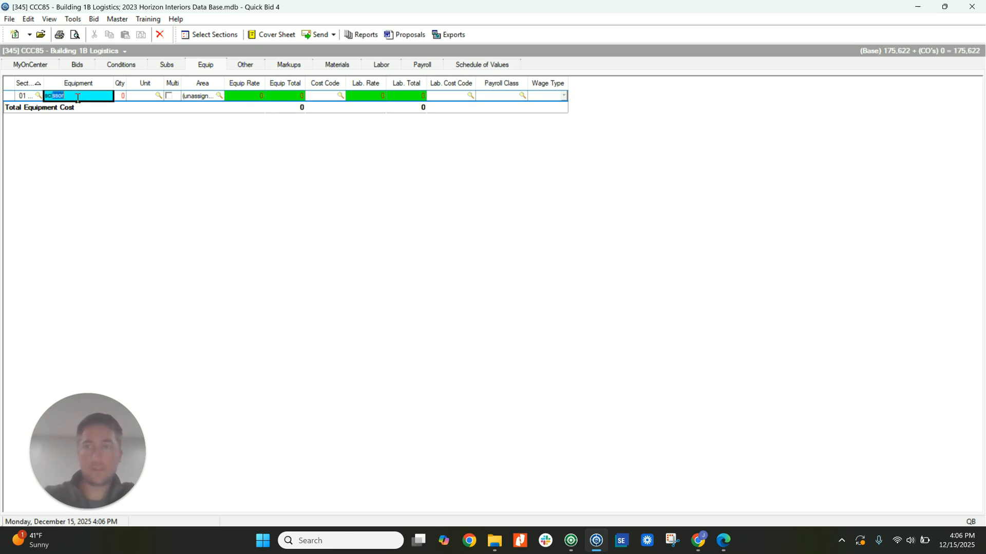
click(123, 97)
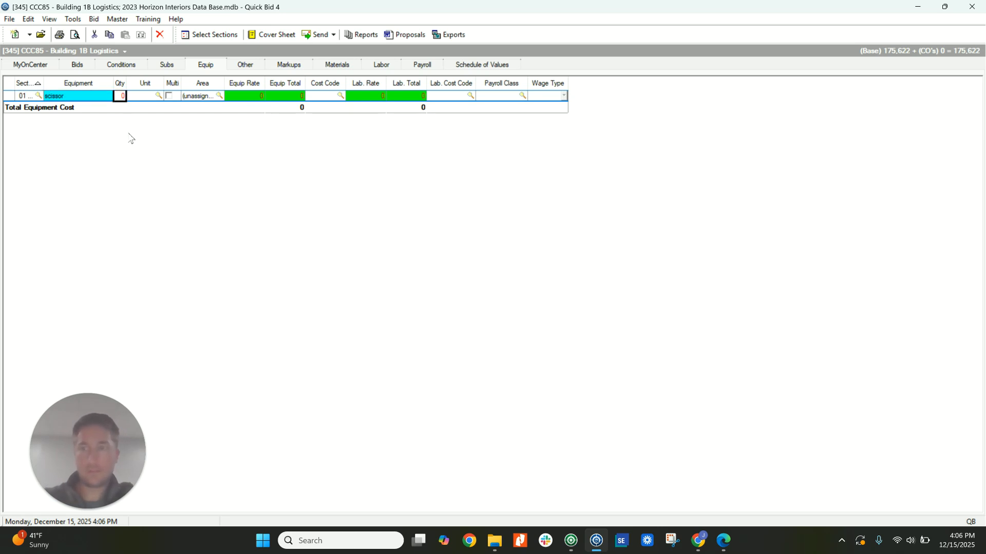
click(151, 98)
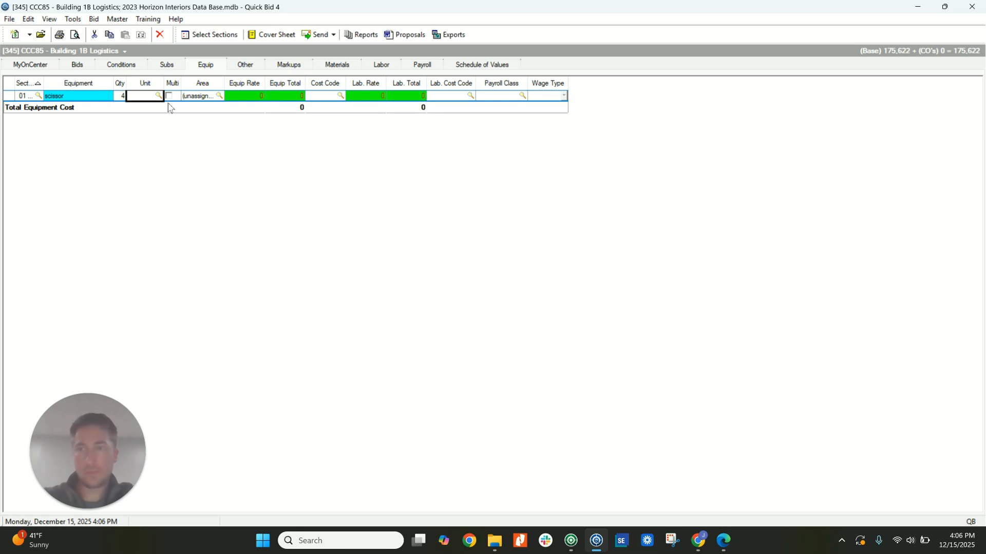
text(EA)
Set the scissor's equipment rate to 2,000 and its cost code to EQUIP.
click(245, 97)
text(2,000)
key(Return)
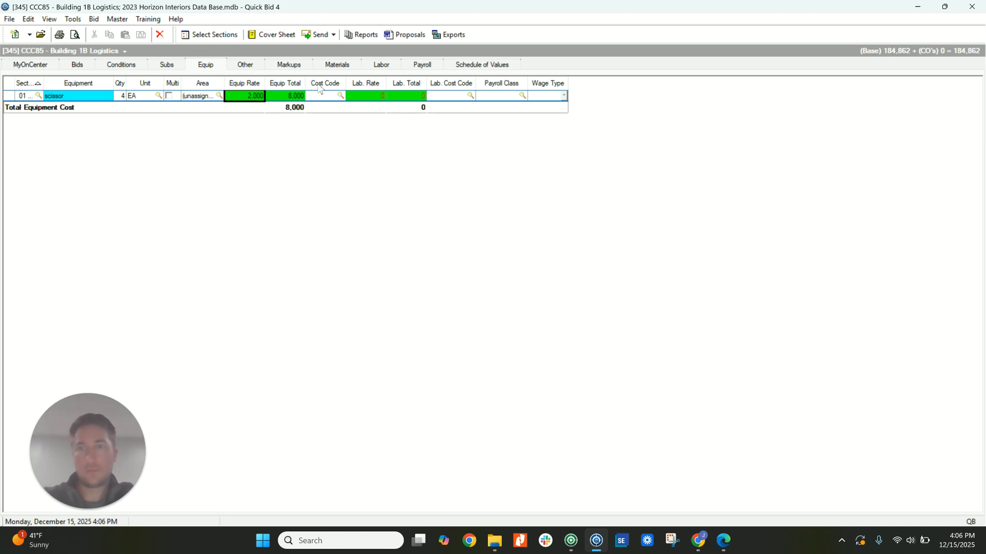
click(326, 97)
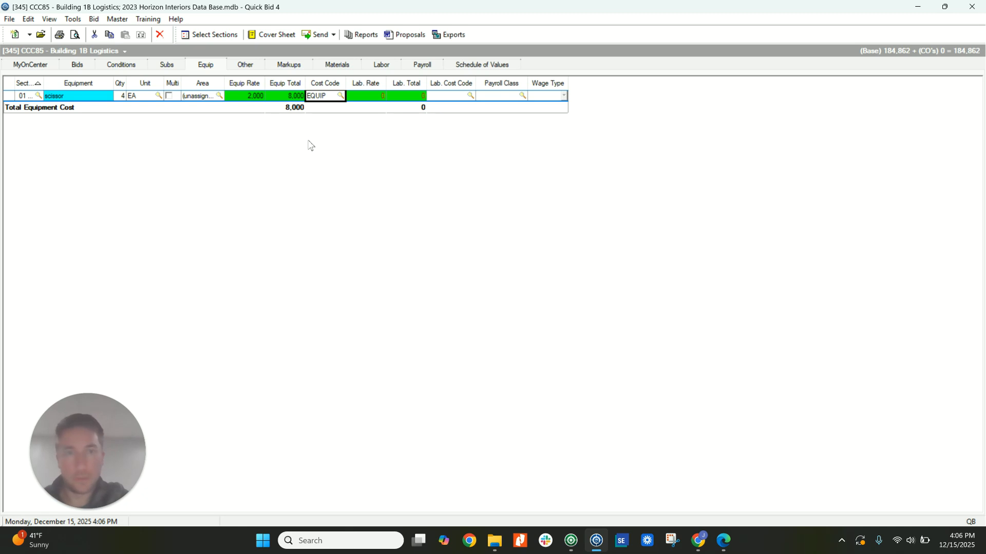
Set the bid's profit markup to 10% for material, labor and equipment.
click(251, 66)
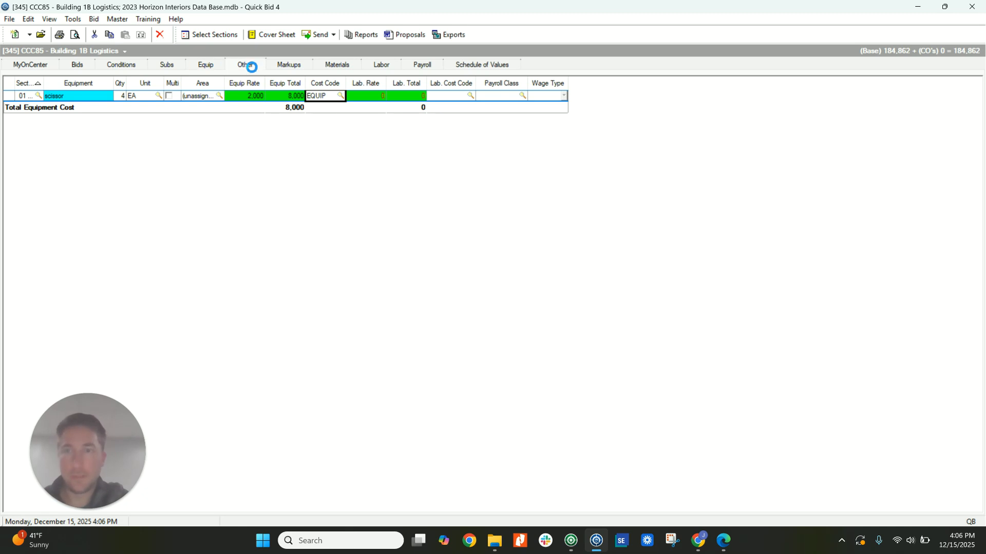
click(289, 65)
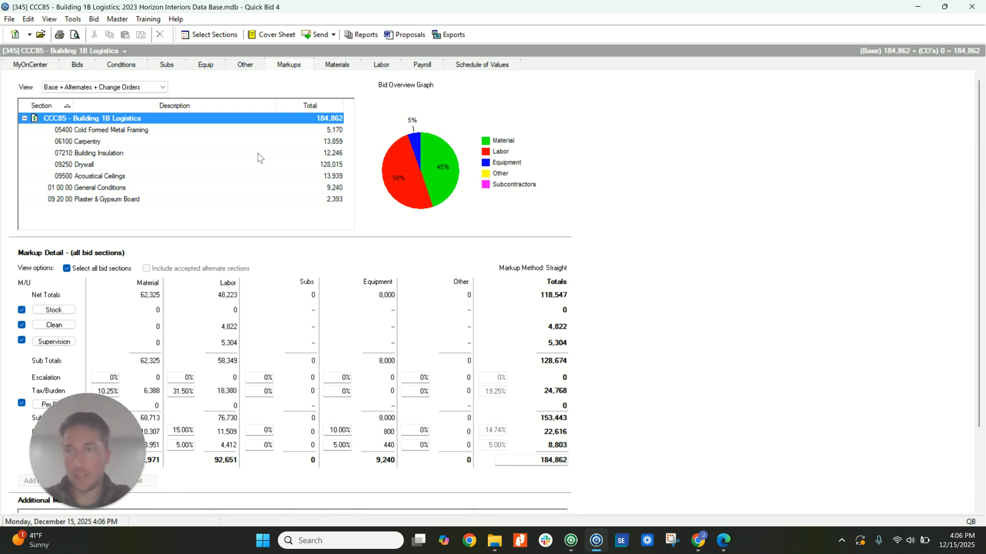
drag(110, 421, 803, 330)
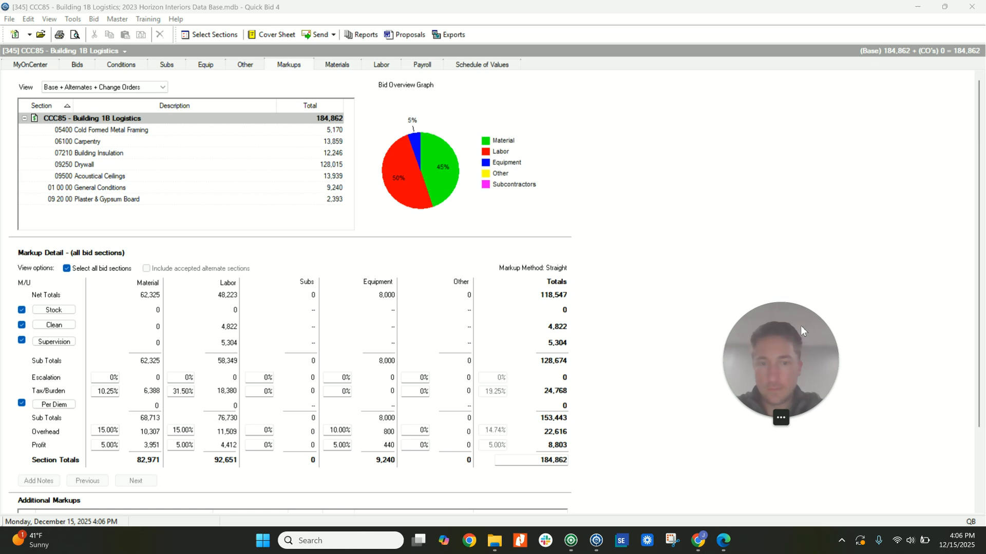
click(104, 445)
text(10)
key(Tab)
text(10)
key(Tab)
key(Tab)
text(10)
key(Tab)
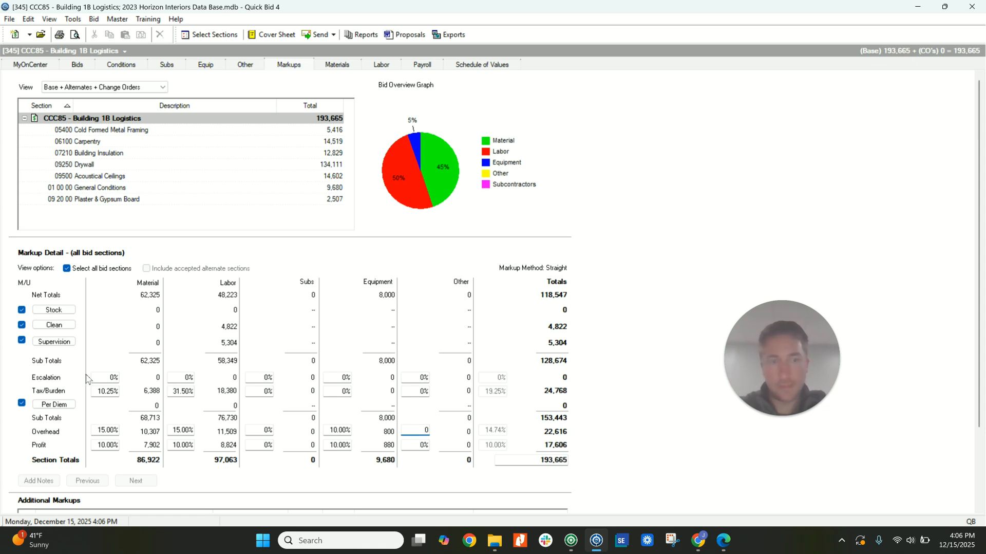
Set the Frame Wall labor costs to 1.50 for FMSFHG and 1.00 for FMSF.
click(382, 65)
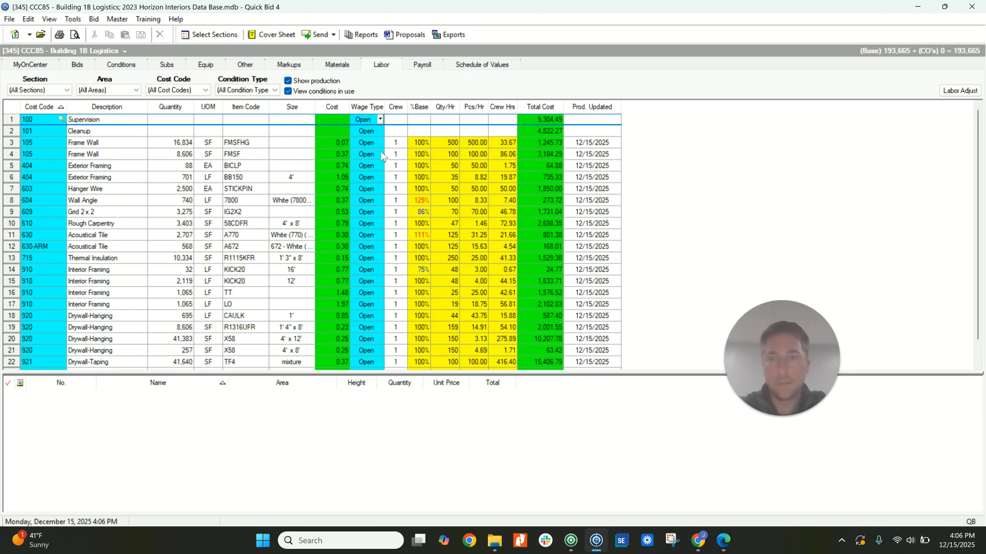
click(337, 145)
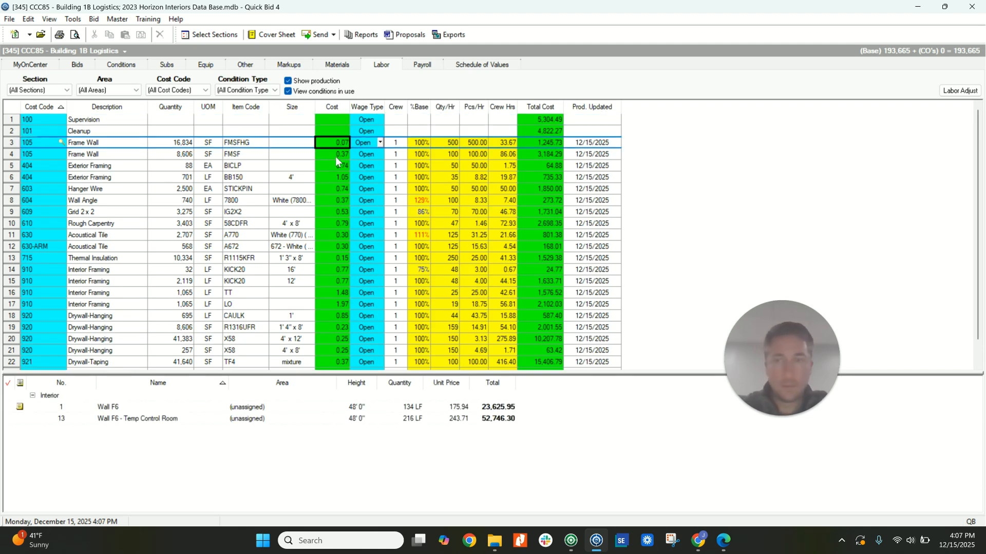
text(1.5)
click(335, 155)
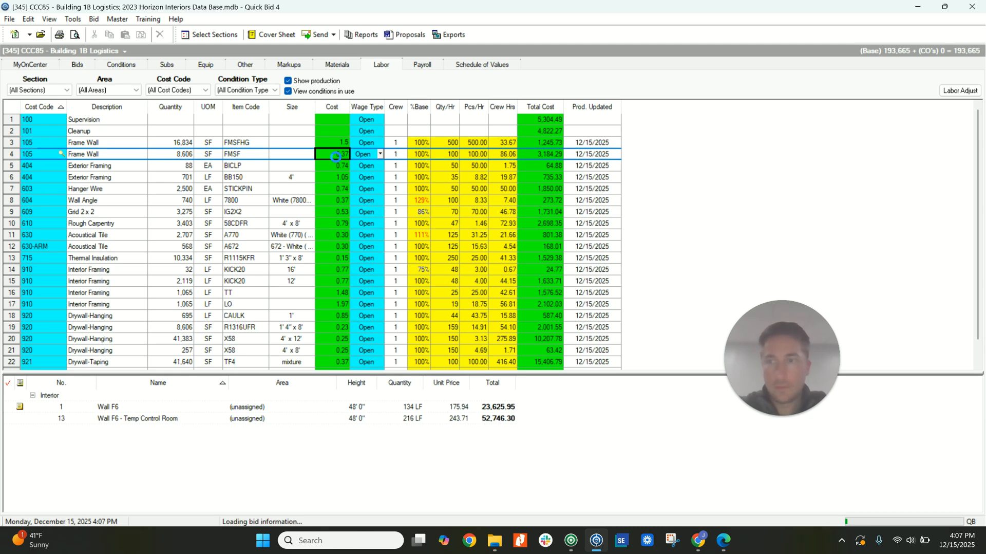
text(1)
click(338, 165)
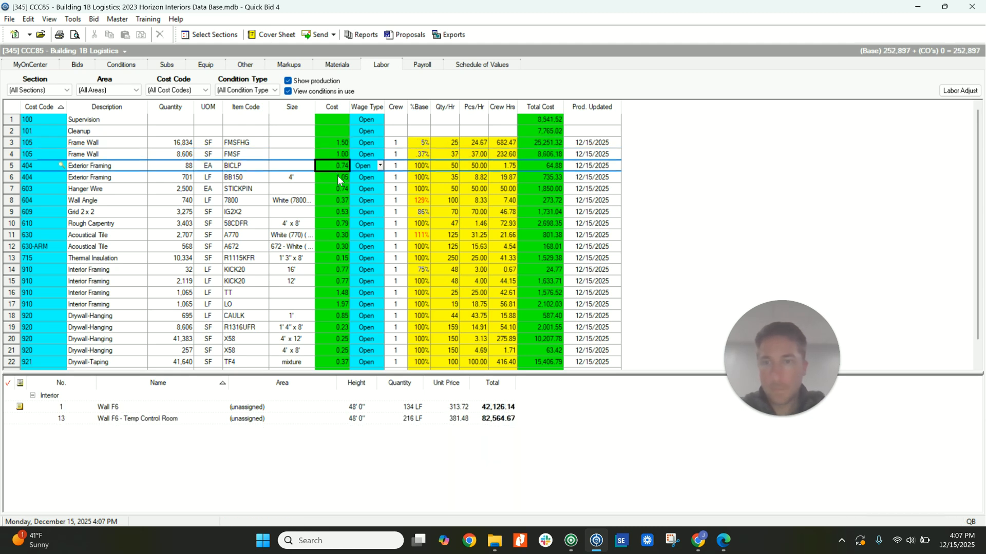
Set the labor cost of the STICKPIN Hanger Wire item to 0.25.
click(337, 178)
click(340, 187)
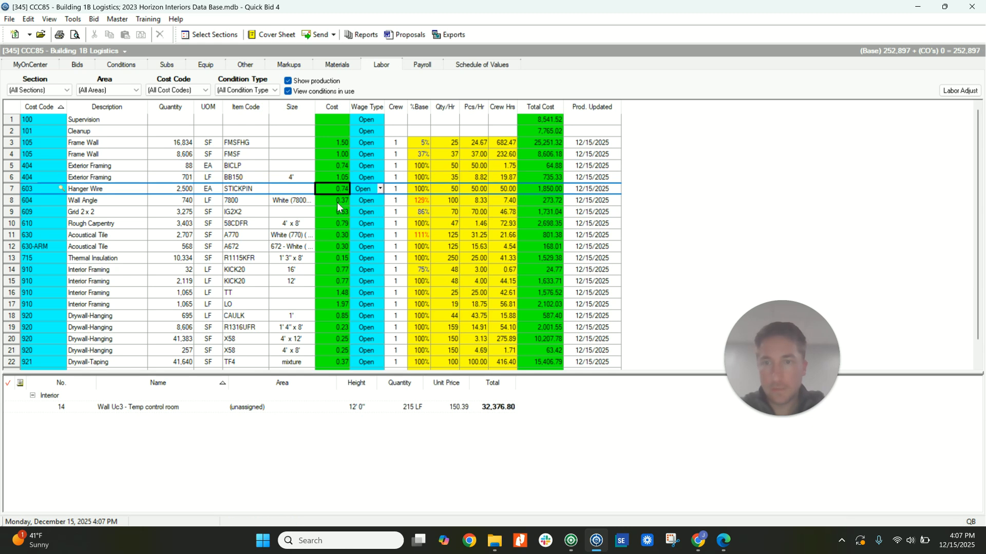
click(337, 201)
click(338, 191)
text(.25)
click(329, 205)
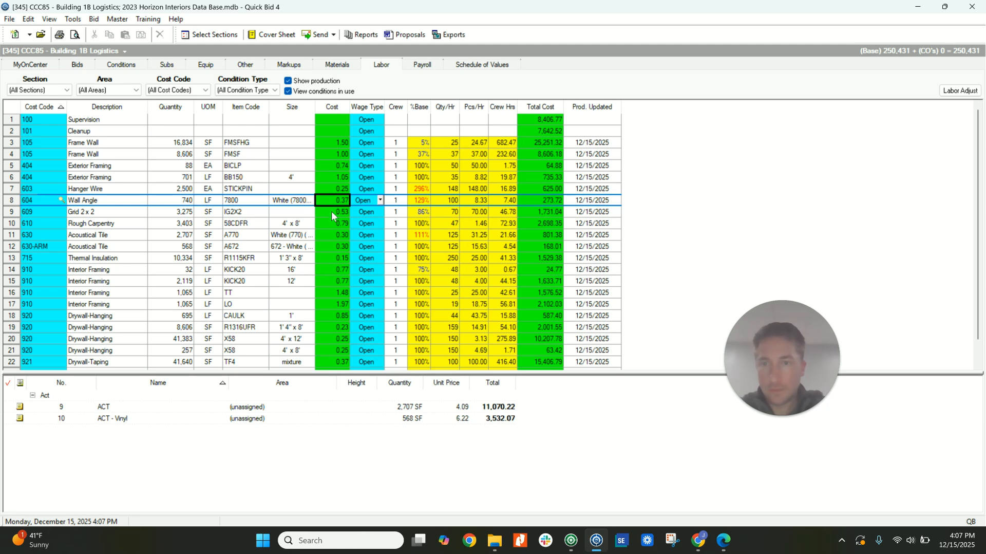
Set the labor cost of the IG2X2 grid to 0.55 and of the 58CDFR rough carpentry to 1.00.
click(331, 212)
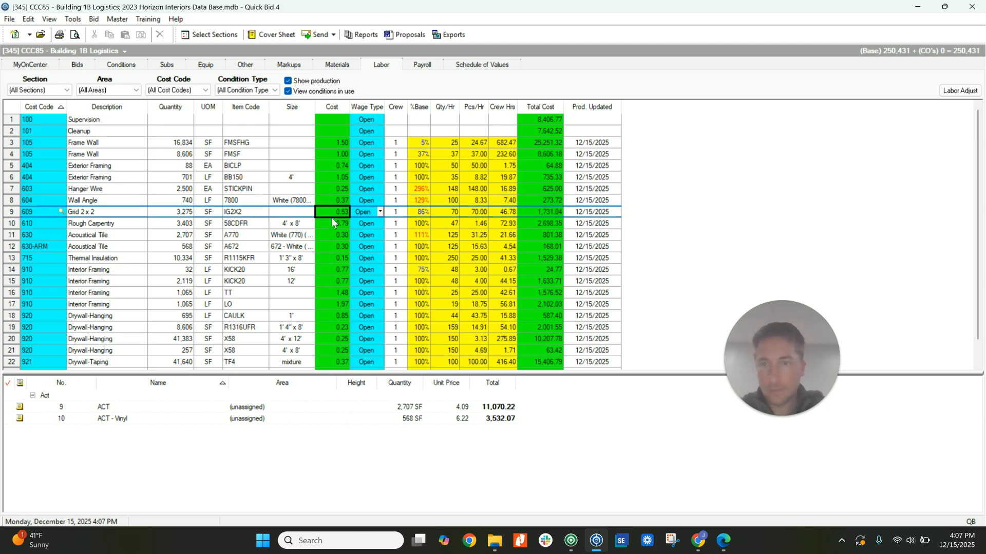
text(.55)
click(331, 221)
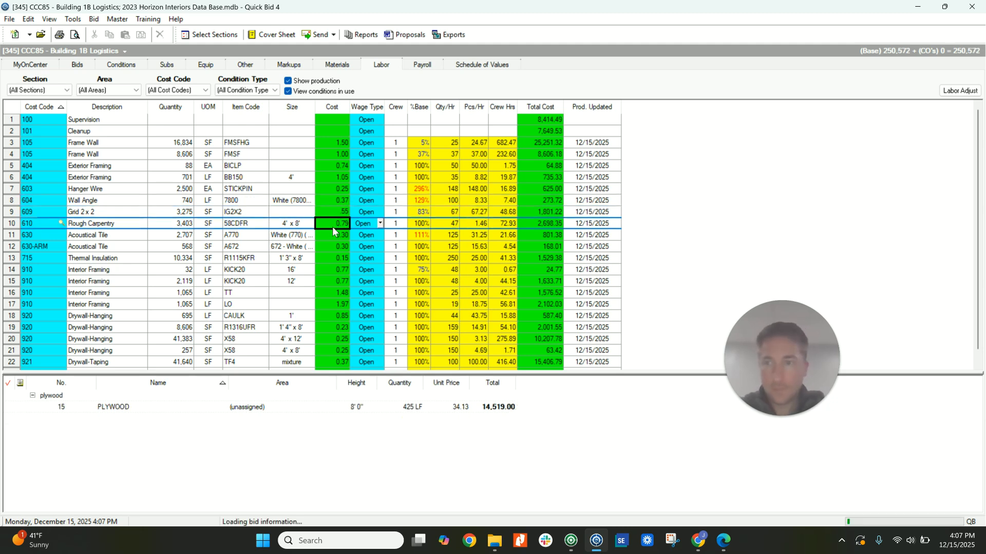
text(1)
Set the labor cost of both acoustical tile items, A770 and A672, to 0.35.
click(335, 236)
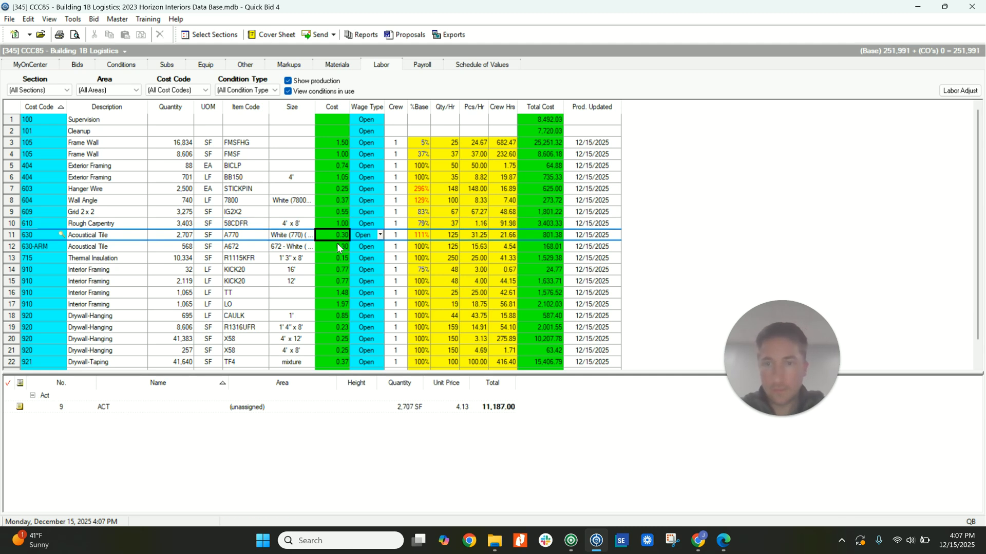
text(.35)
click(335, 245)
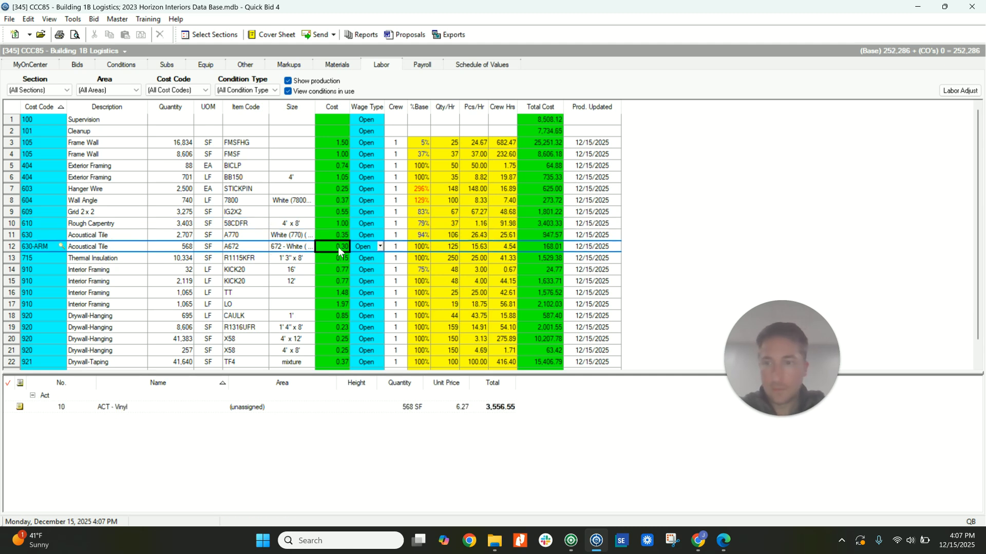
text(.35)
Set the labor cost of the R1115KFR thermal insulation and the R1316UFR batts to 0.25 each.
click(335, 258)
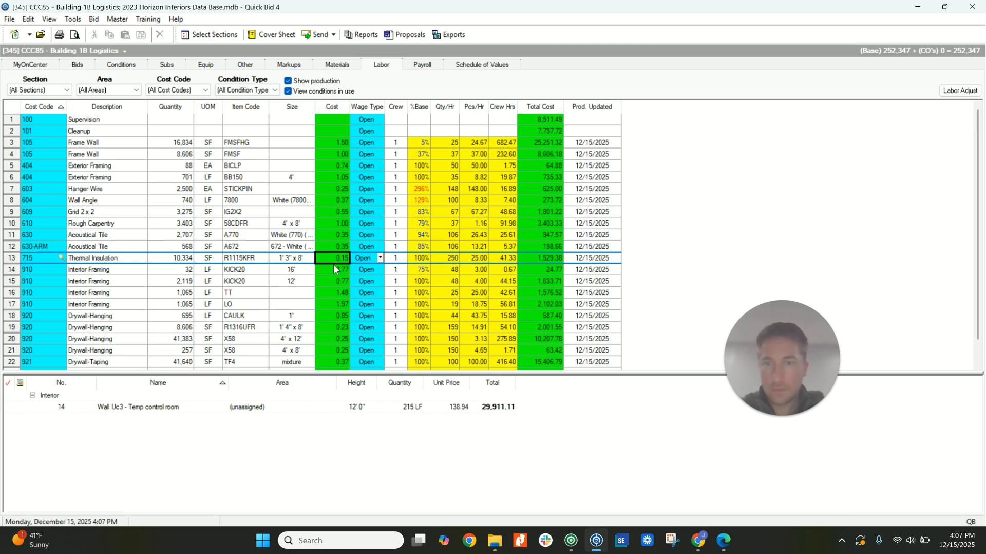
text(.25)
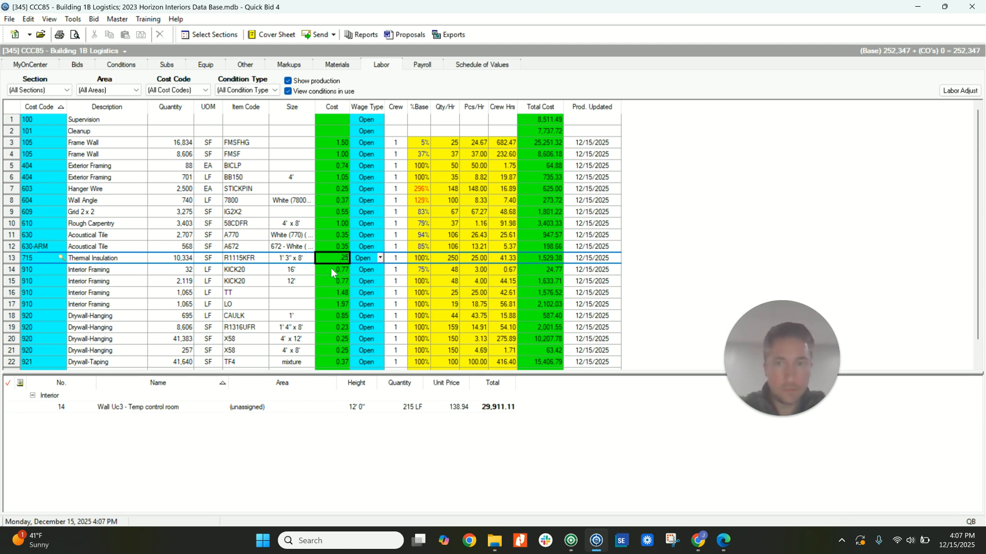
click(331, 268)
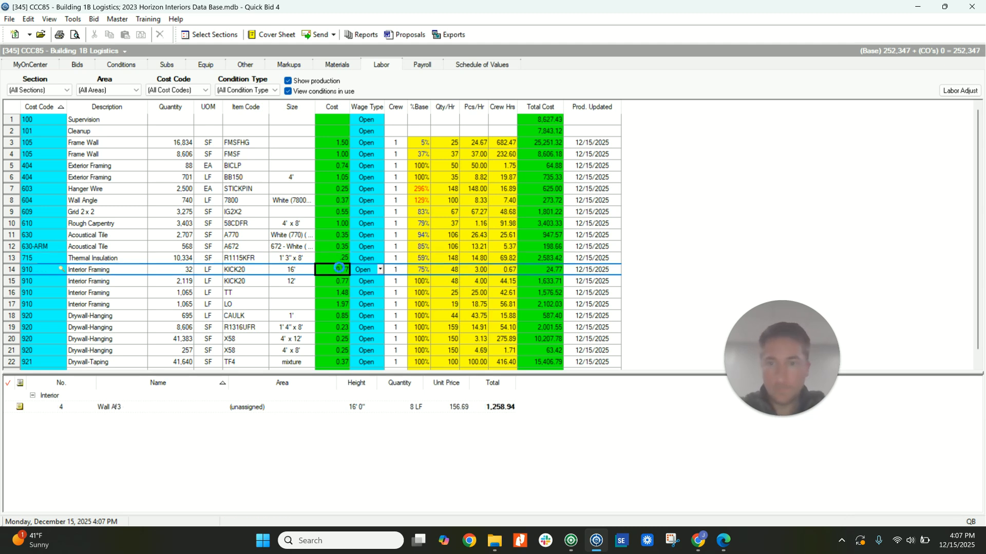
click(339, 292)
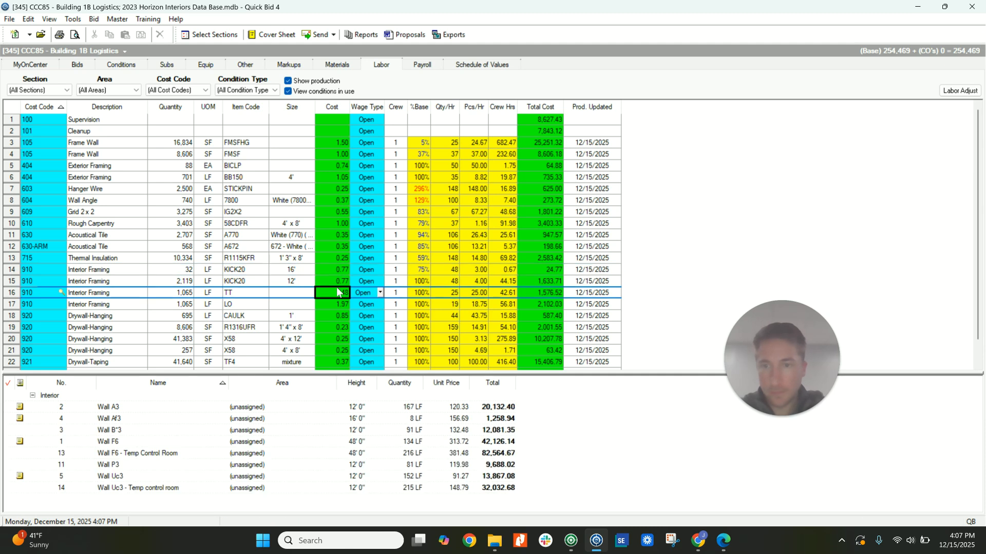
scroll(305, 298, down, 1)
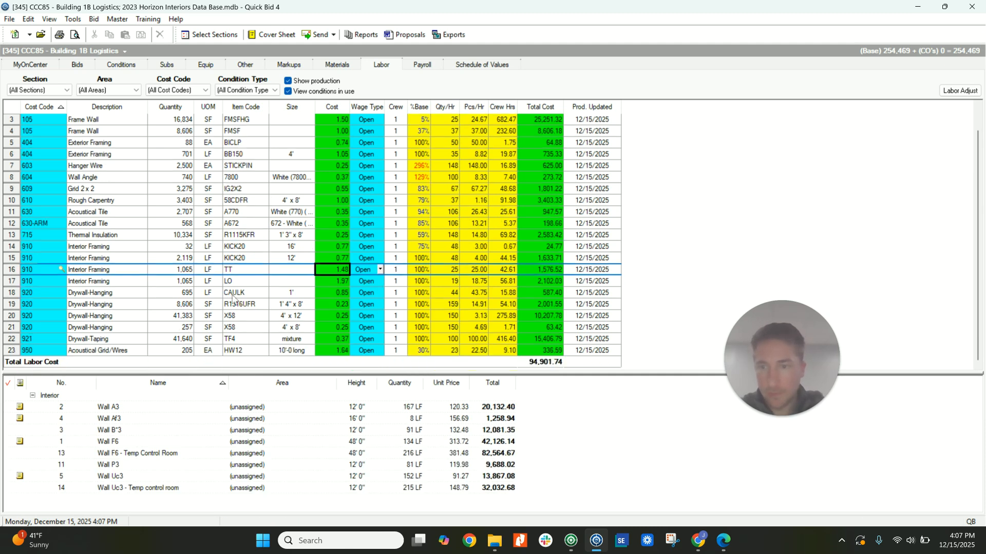
click(327, 304)
text(.25)
click(329, 316)
click(346, 320)
Set the labor cost of both X58 drywall-hanging items to 0.45 and of the TF4 drywall taping to 0.65.
click(342, 328)
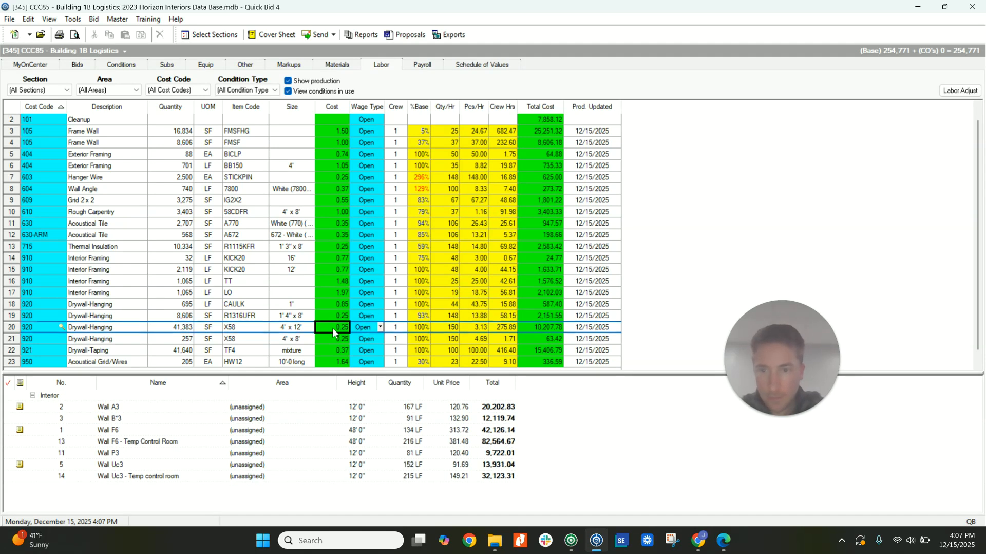
text(.45)
click(335, 338)
text(.45)
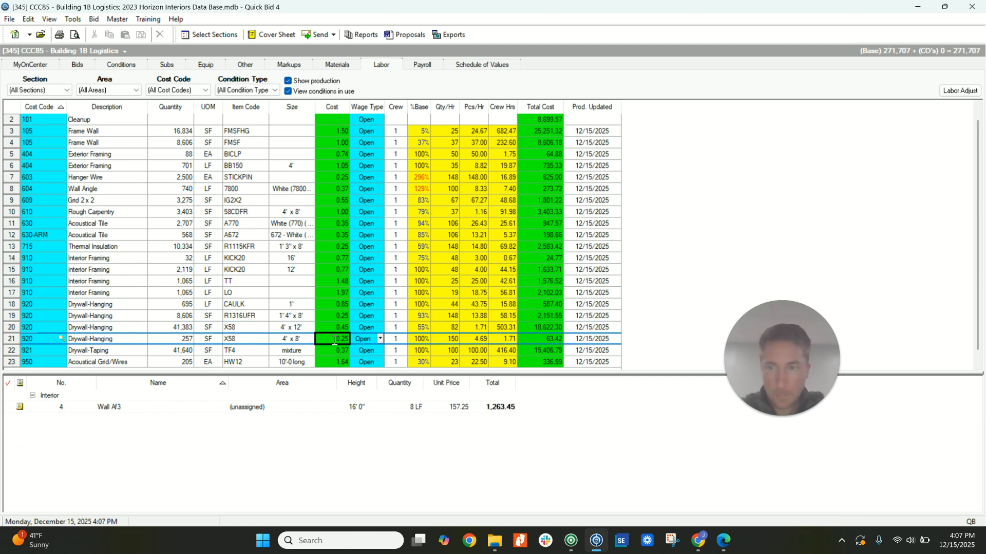
click(341, 354)
text(.65)
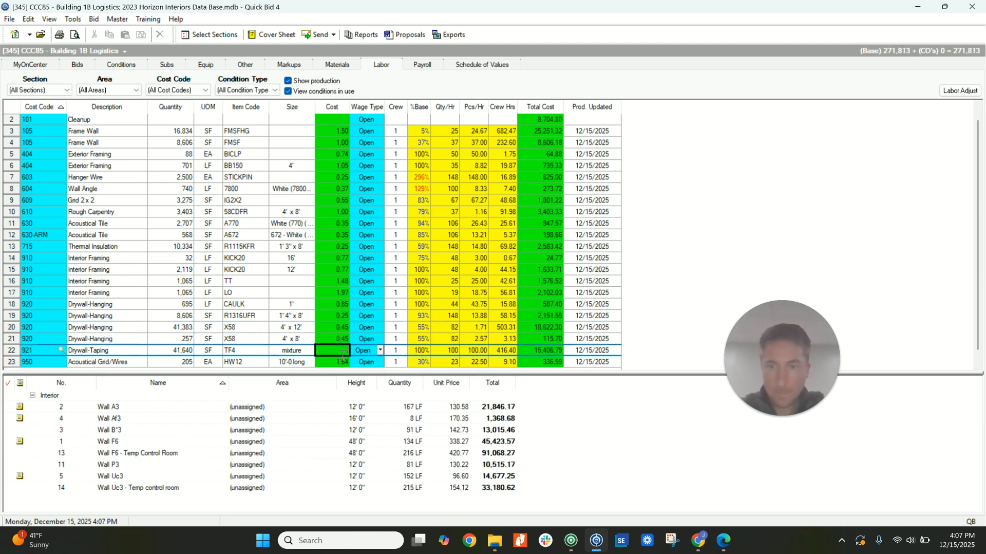
click(344, 361)
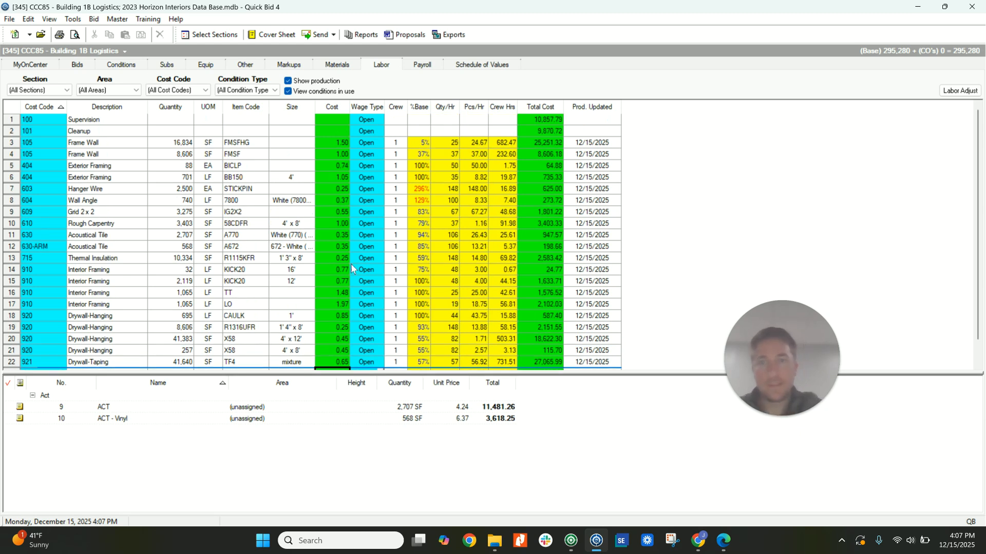
Review the item labor costs in the Wall A3 condition's details and close them.
click(121, 65)
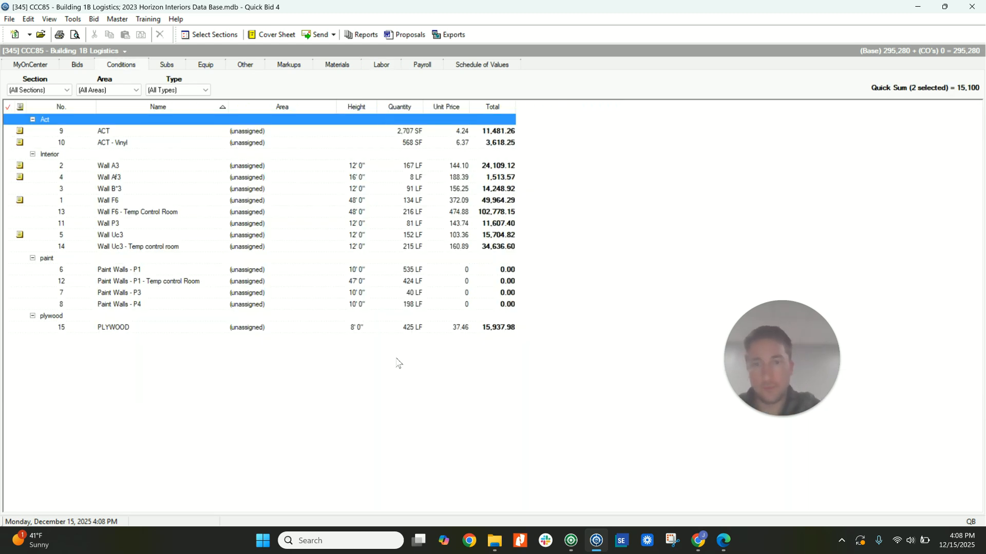
click(135, 166)
double_click(135, 166)
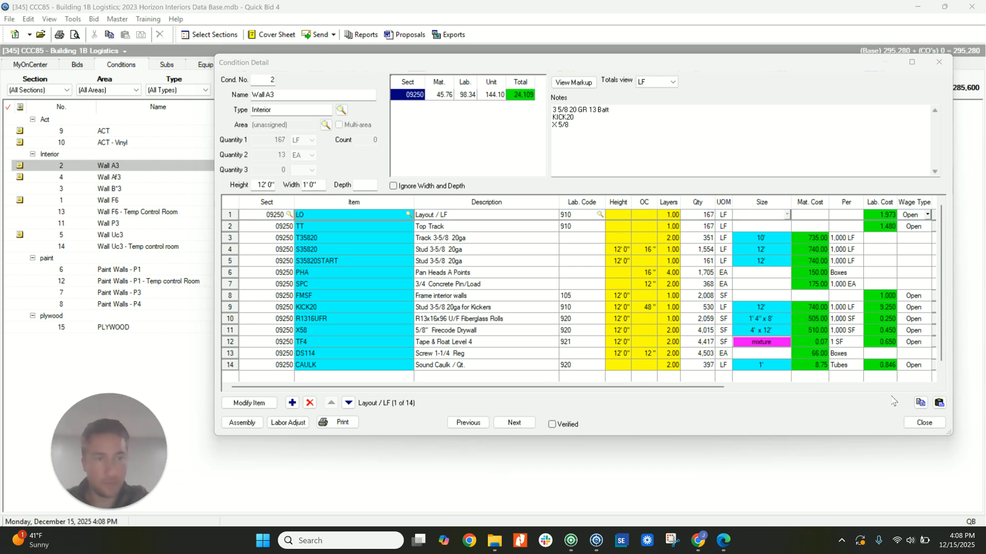
click(925, 422)
Review the bid's labor costs, condition prices, material costs and markup totals.
click(381, 66)
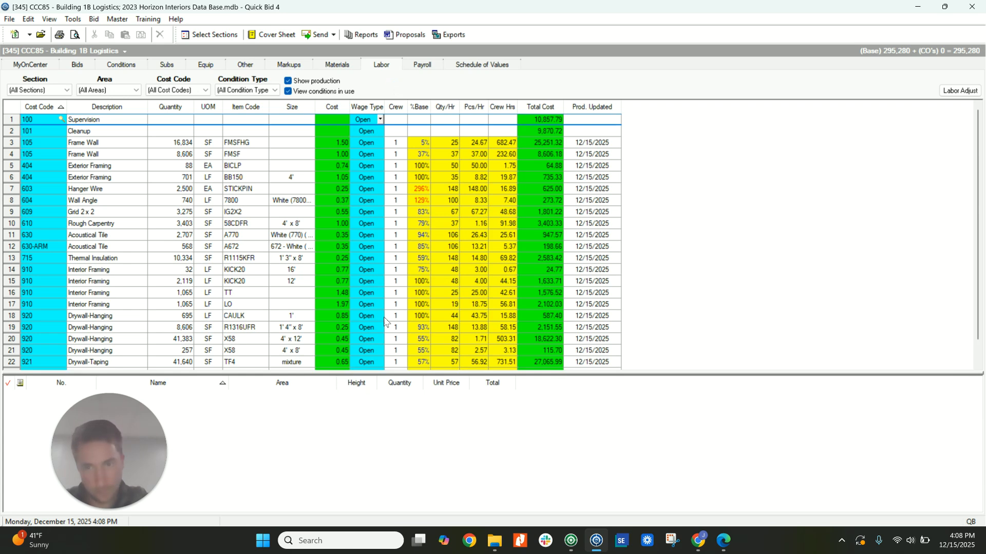
click(138, 64)
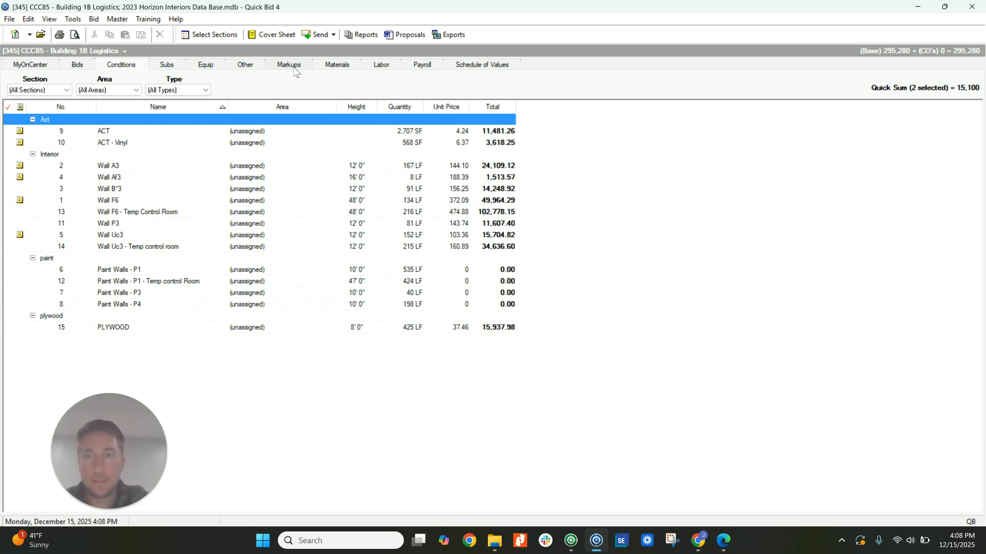
click(319, 66)
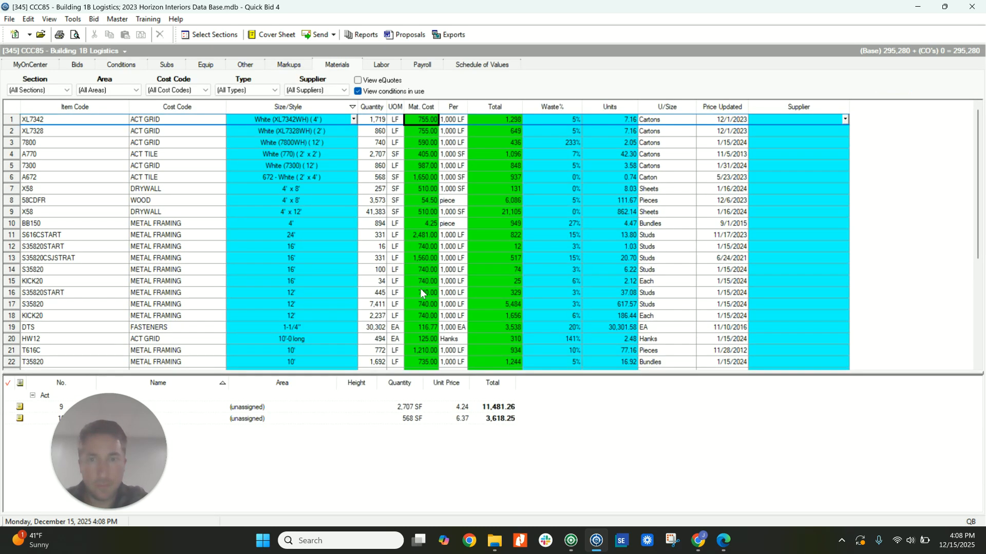
click(127, 67)
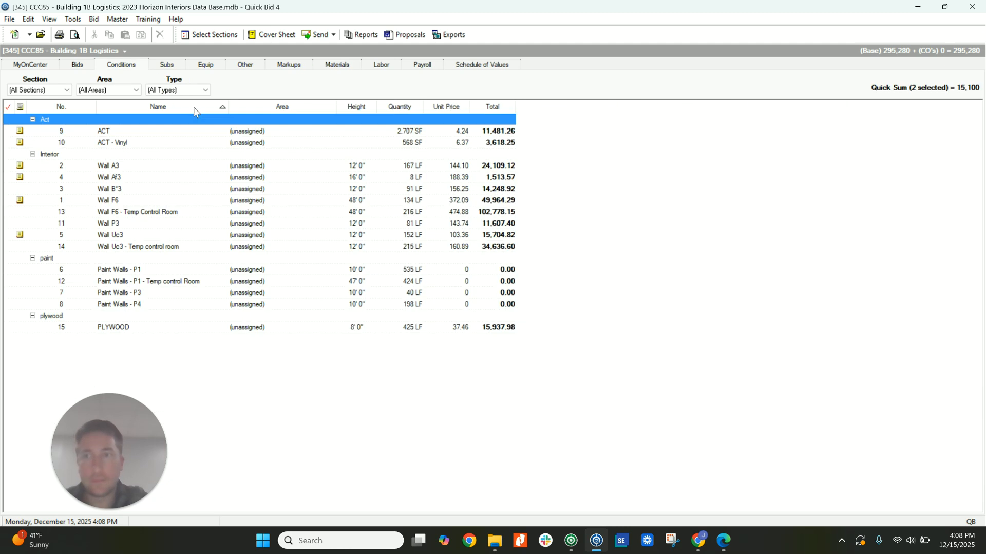
click(291, 65)
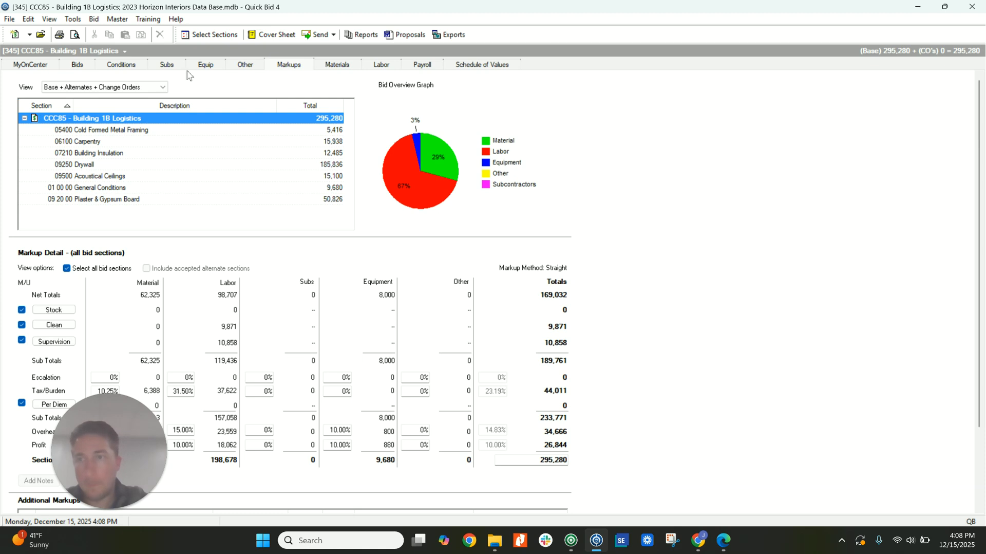
Check the unit prices of the Wall F6, Wall F6 - Temp Control Room and Wall Af3 conditions.
click(135, 69)
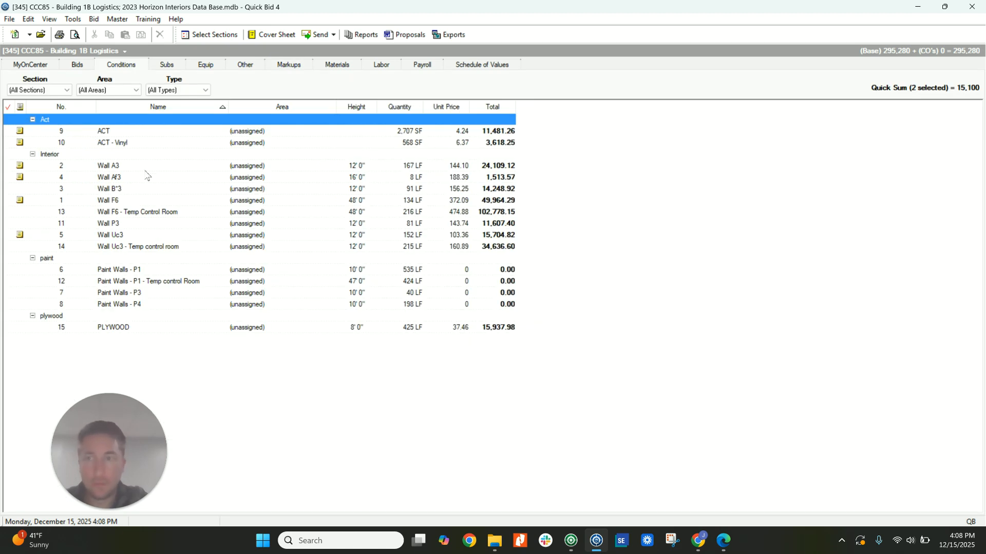
click(459, 203)
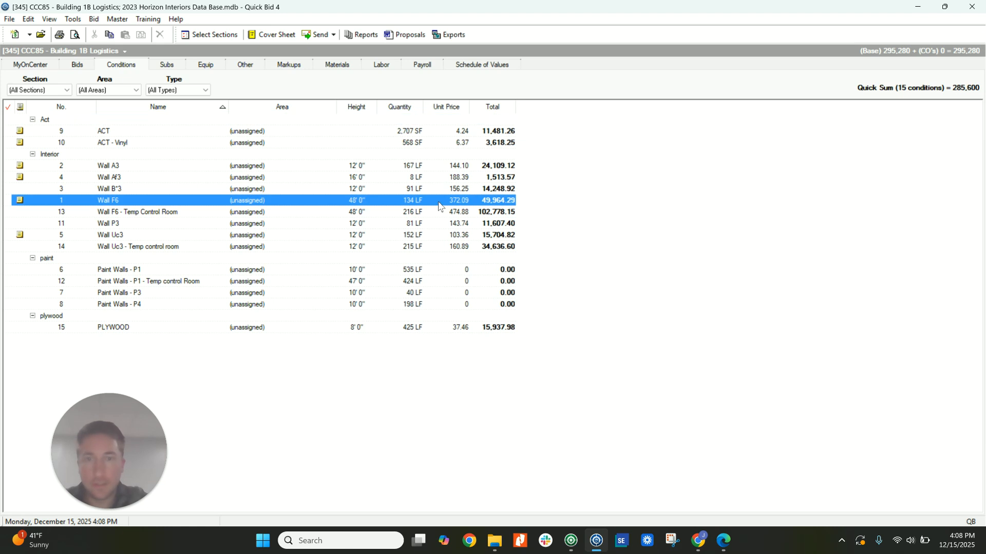
click(452, 213)
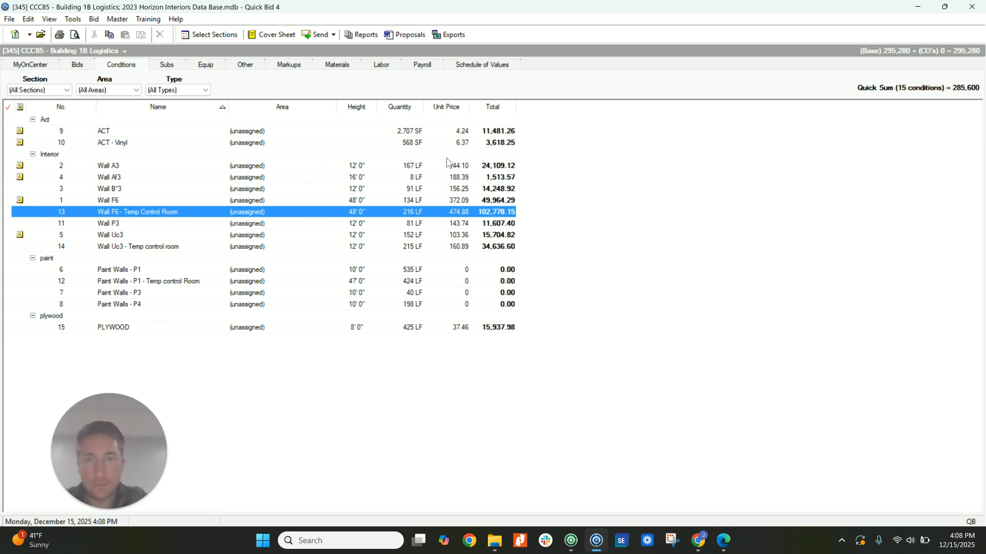
click(379, 179)
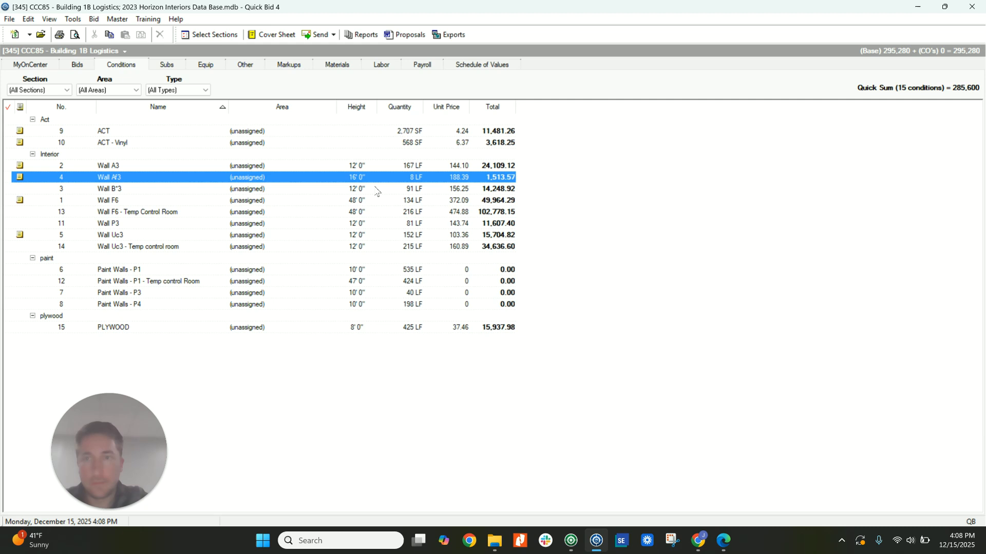
Switch to On-Screen Takeoff Pro and view the whole of page 14 with the main office plans.
key(alt+Tab)
scroll(400, 252, down, 5)
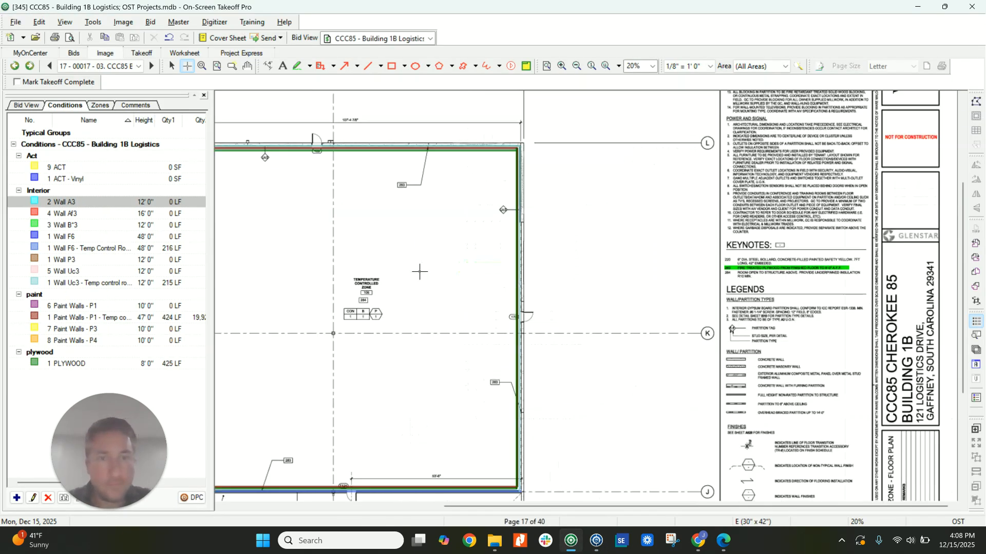
click(139, 66)
click(169, 198)
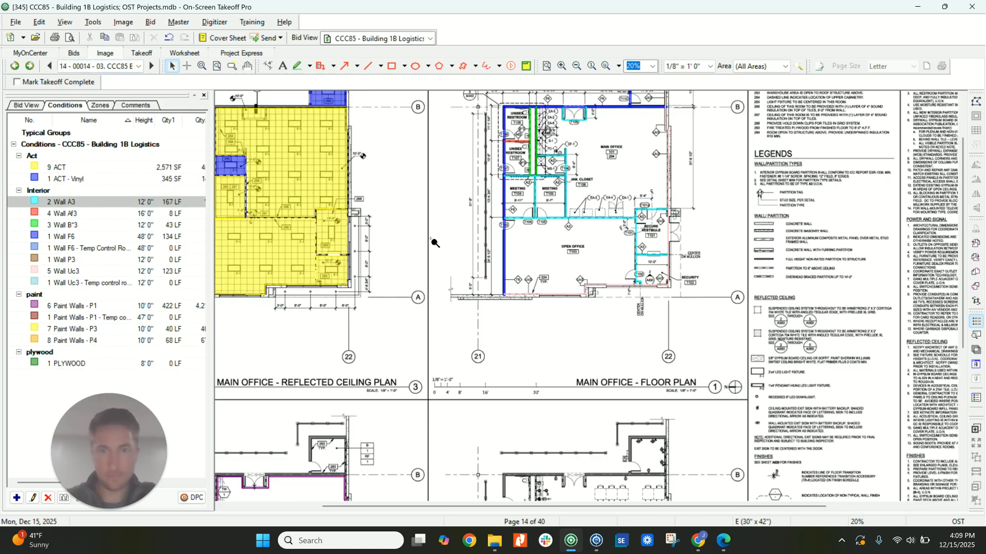
scroll(435, 237, down, 1)
scroll(439, 241, down, 1)
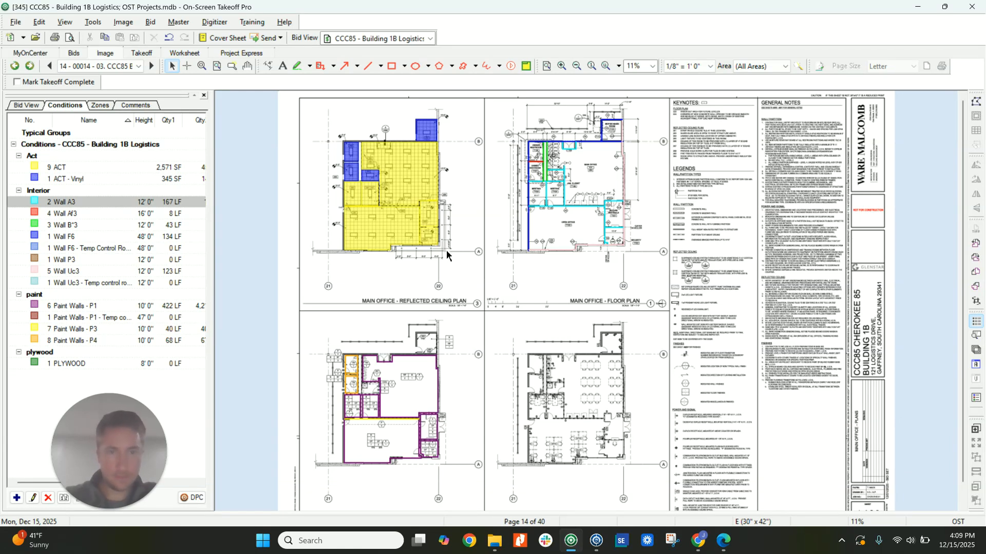
Open page 1 of the Building 1B Architectural Pricing Set.
click(115, 69)
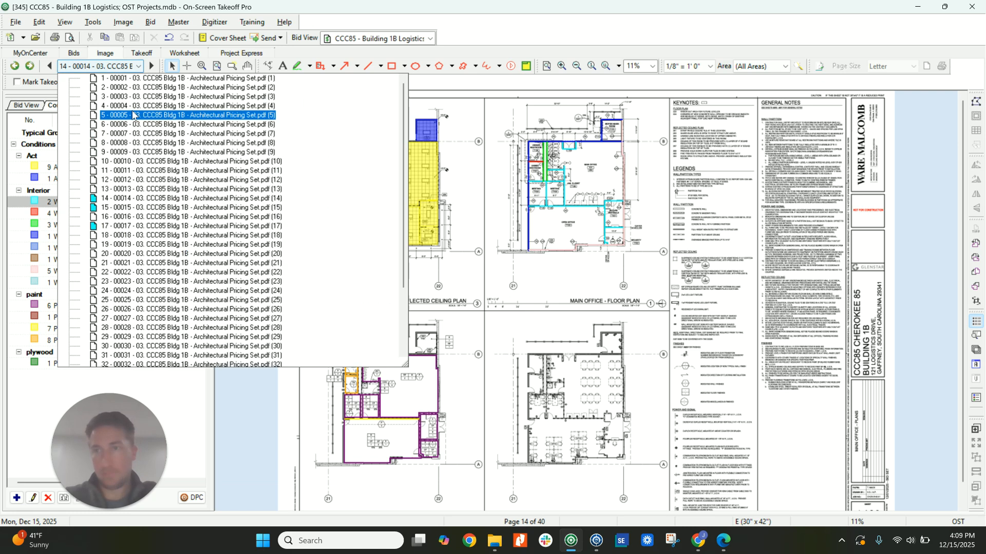
click(131, 78)
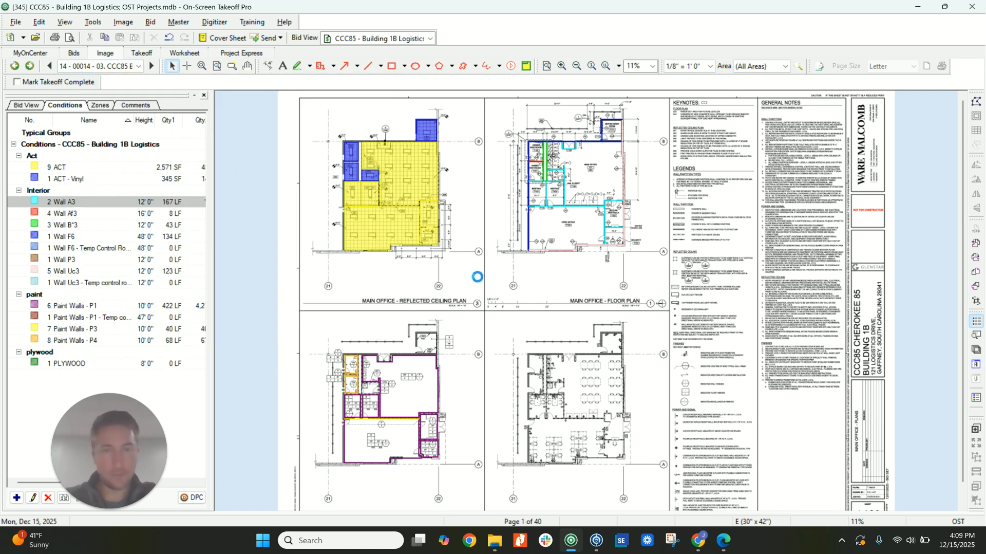